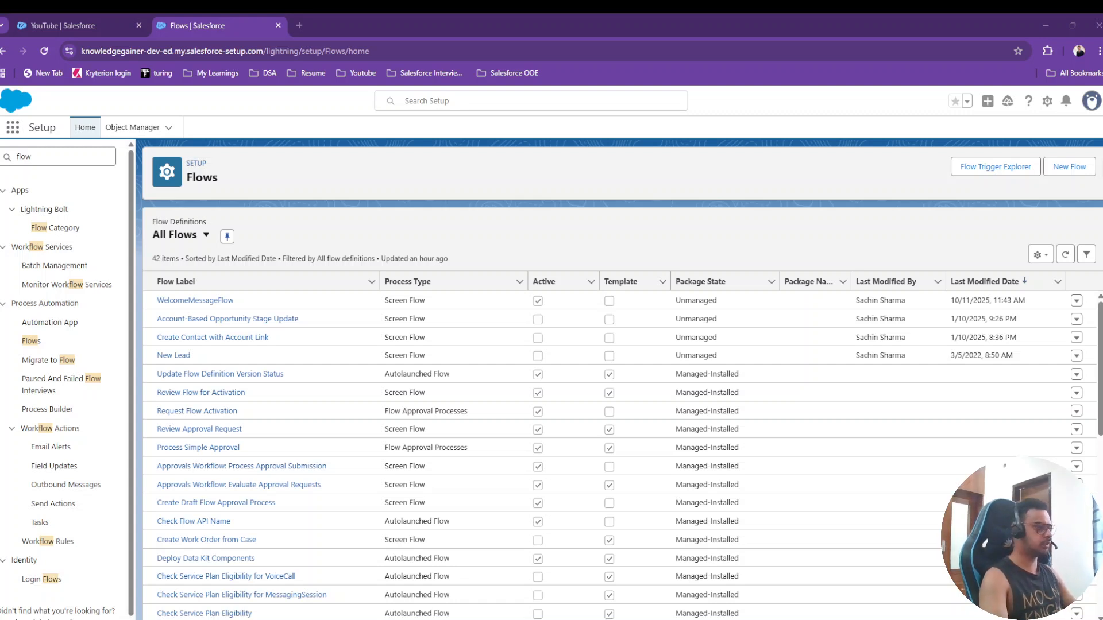
Step: Examine the WelcomeMessageFlow component and its Create Account form on the Demo App's YouTube page
click(69, 25)
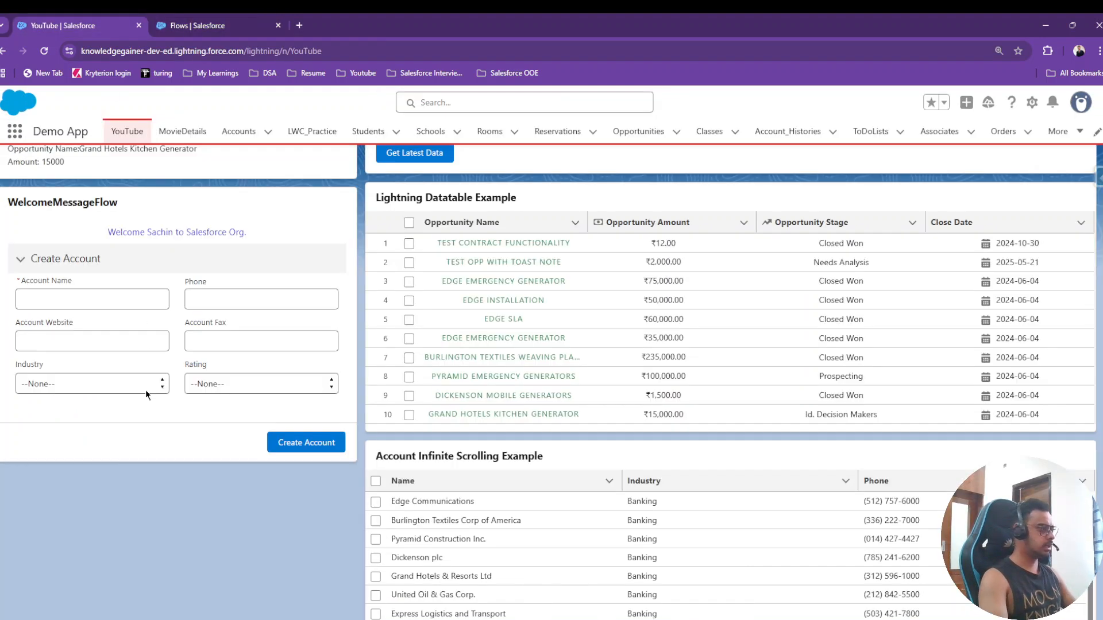
scroll(160, 403, up, 5)
scroll(176, 398, down, 4)
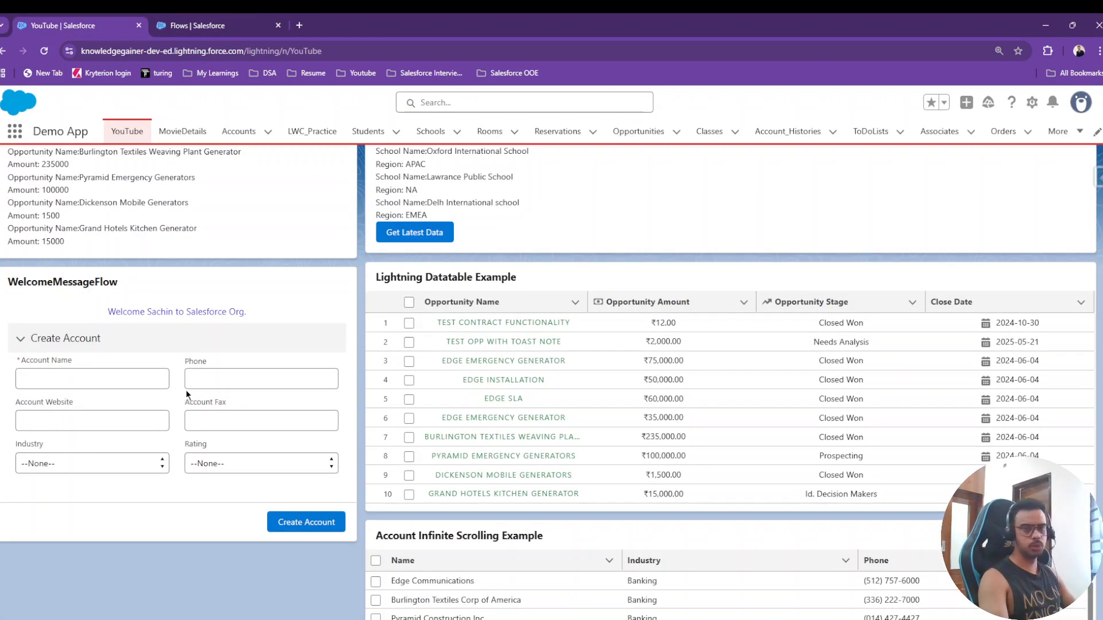
scroll(225, 338, up, 5)
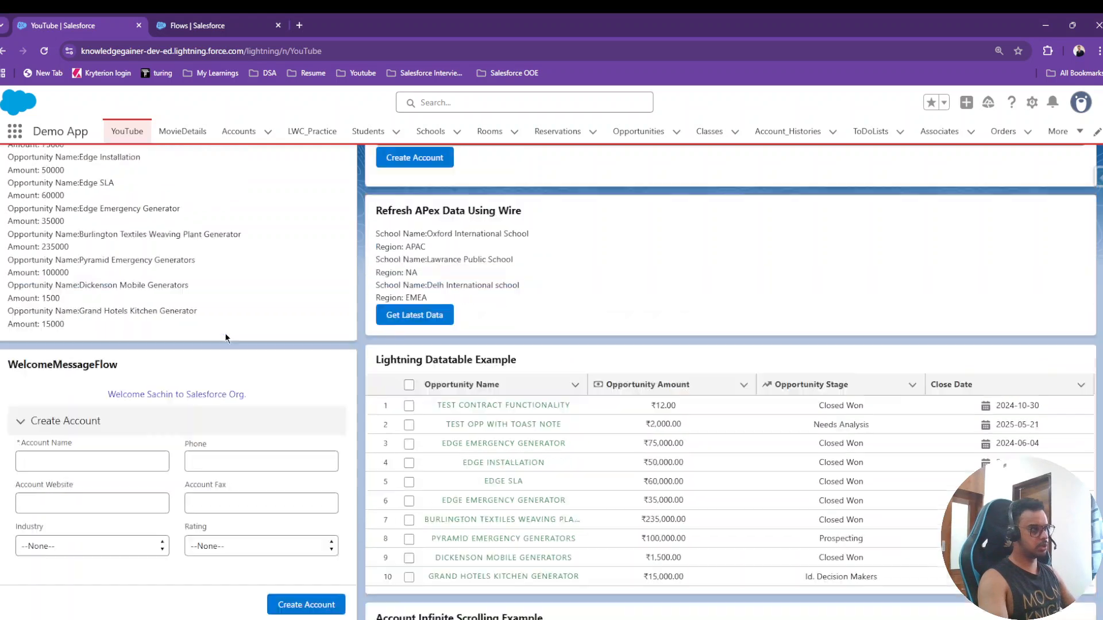
scroll(225, 338, down, 2)
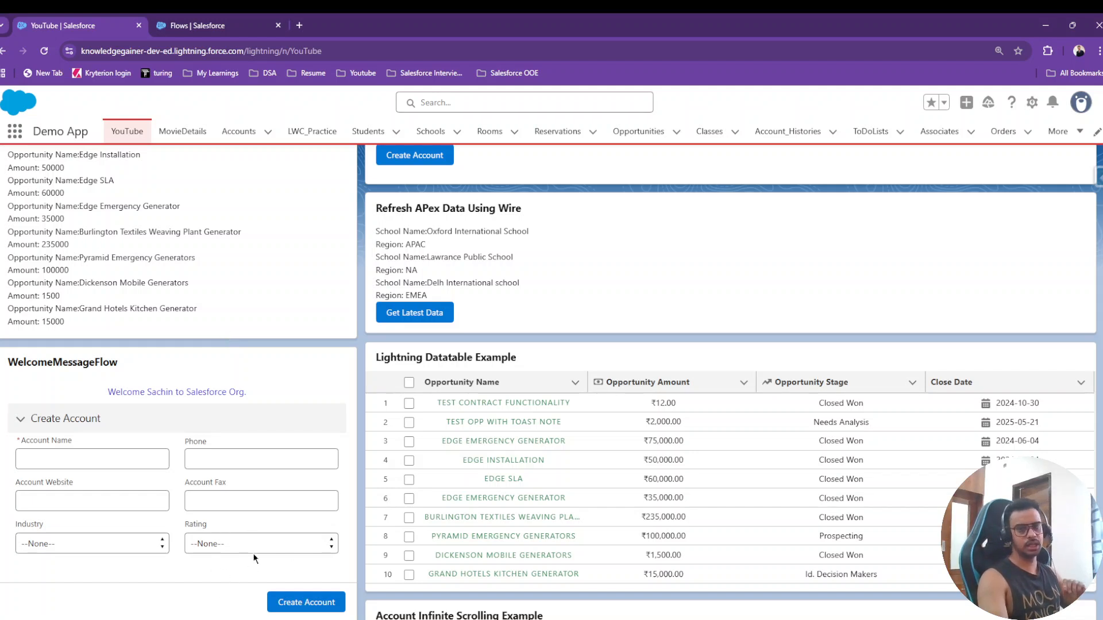
scroll(251, 465, down, 1)
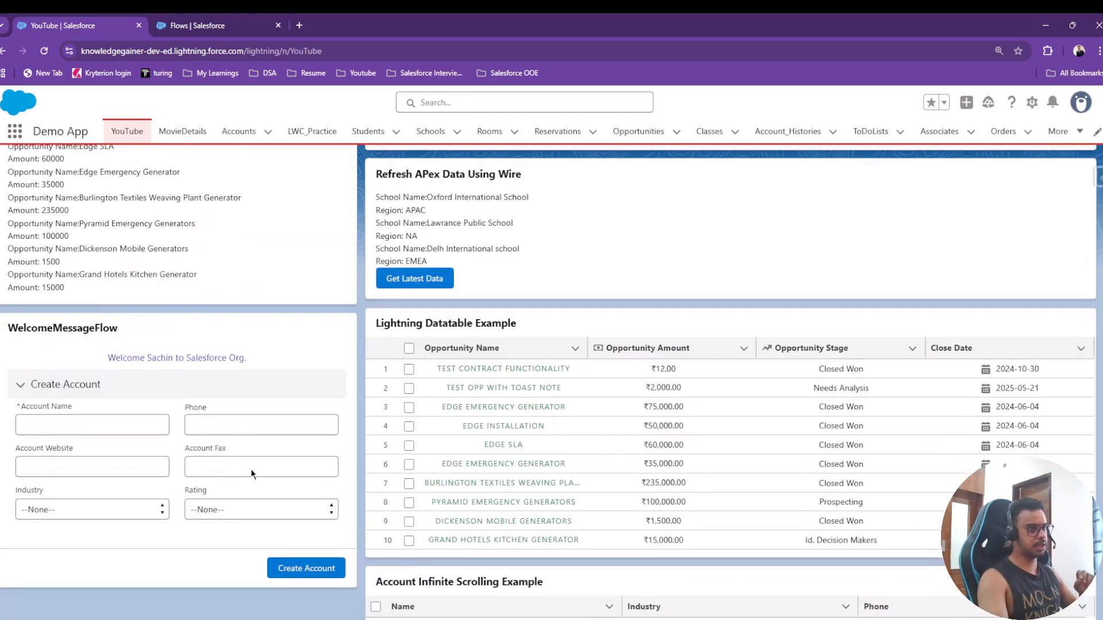
scroll(251, 469, up, 1)
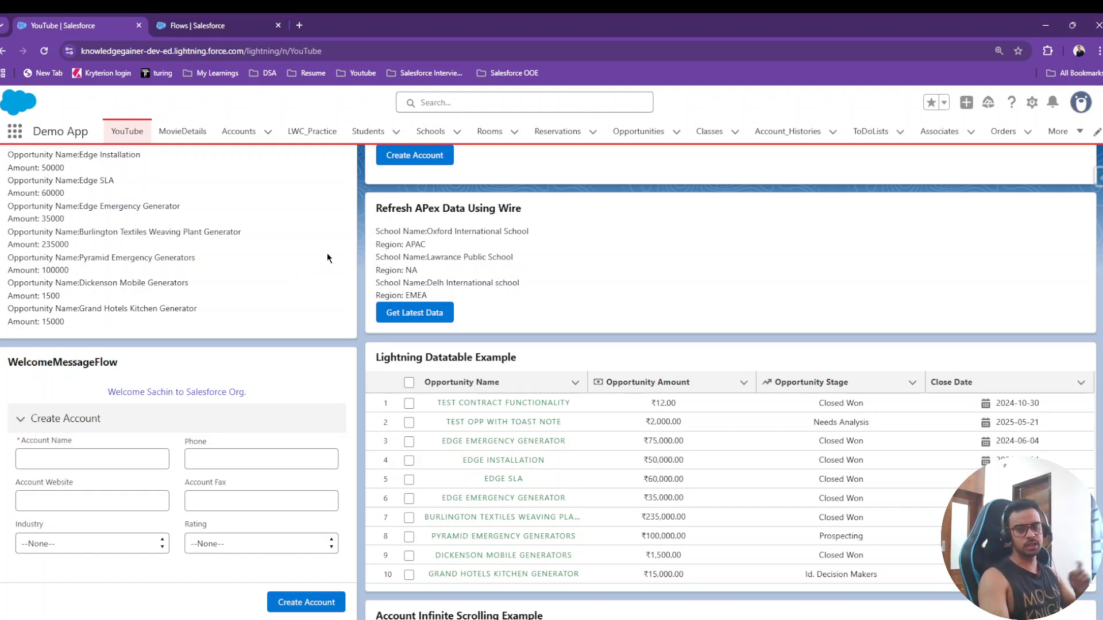
scroll(277, 488, down, 3)
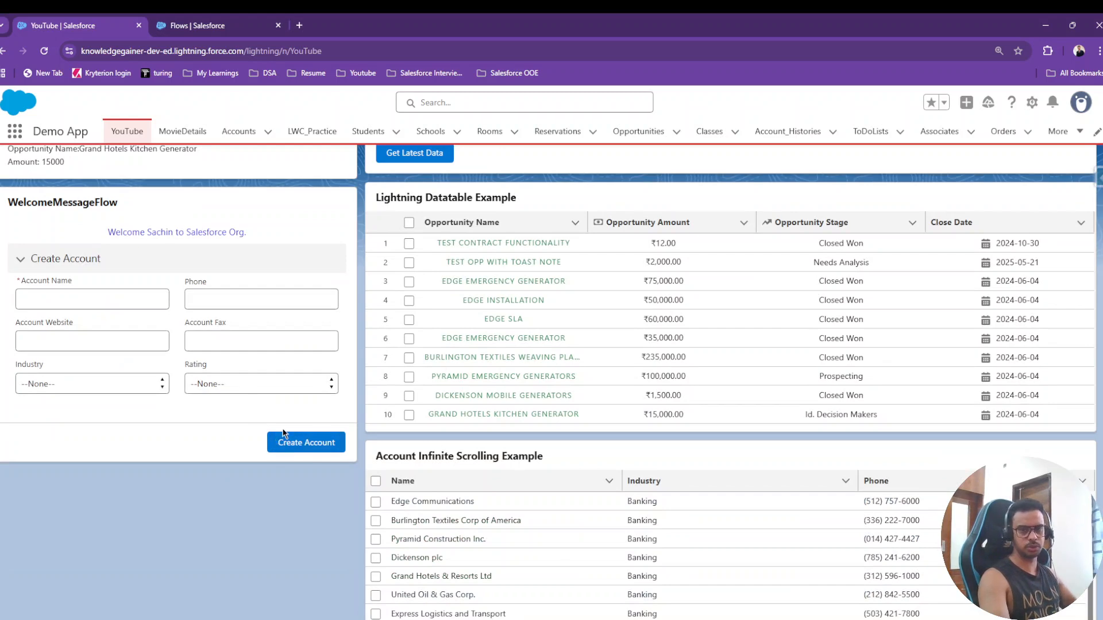
scroll(510, 330, up, 7)
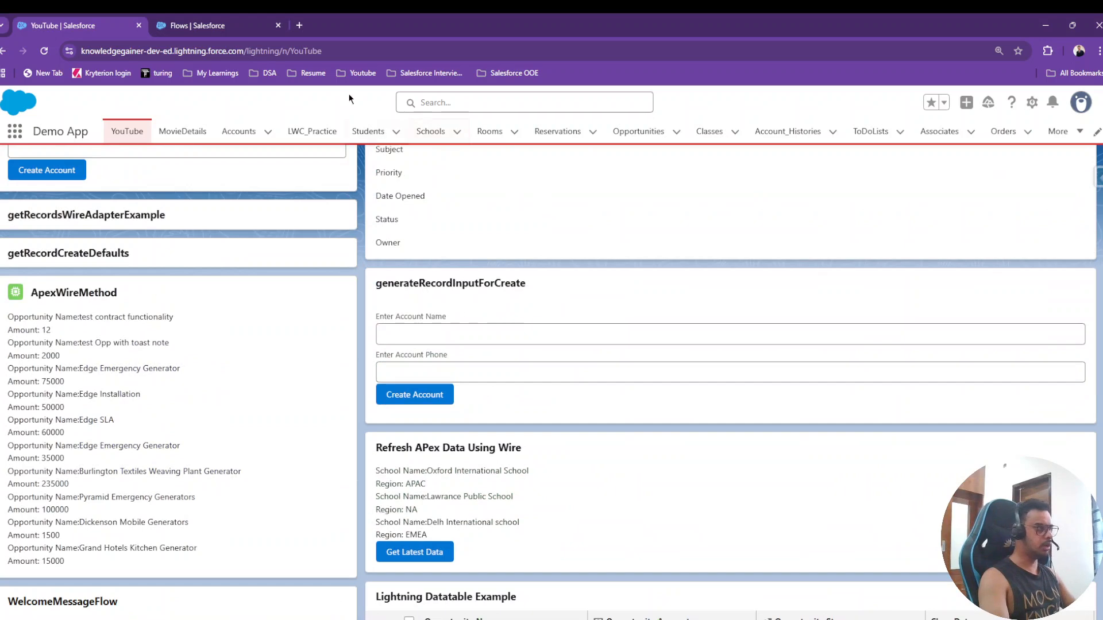
click(216, 25)
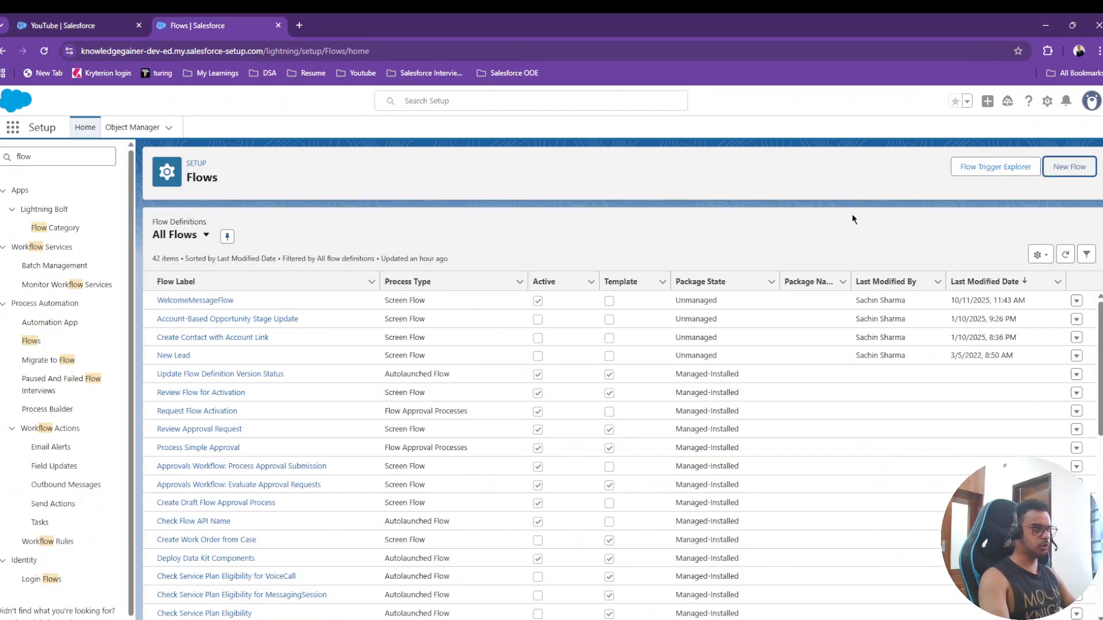
click(1070, 168)
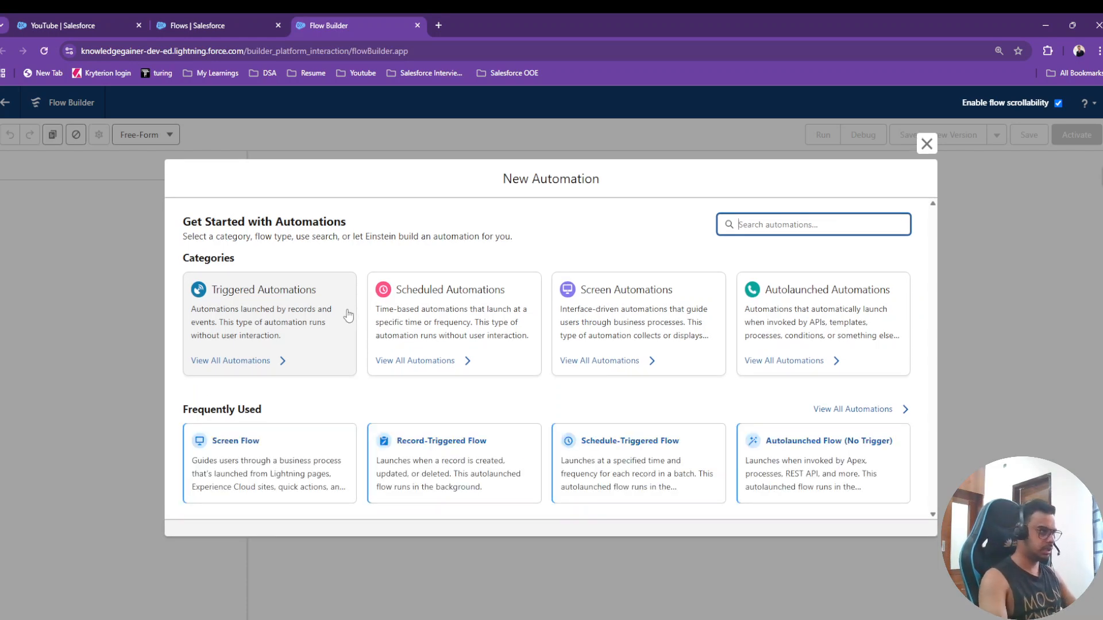
click(443, 467)
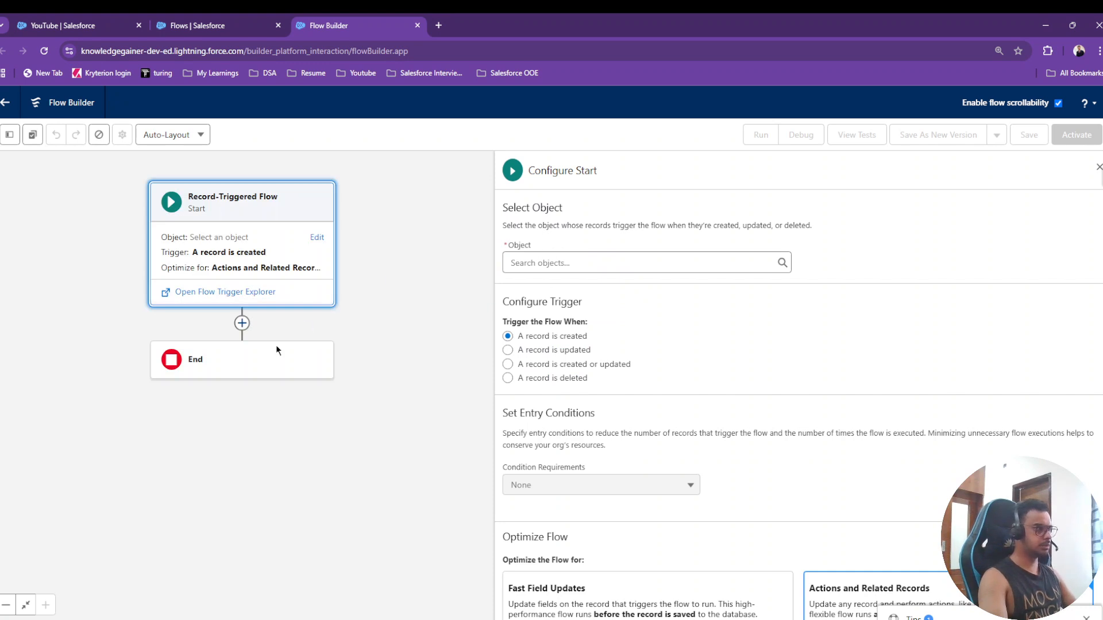
click(241, 323)
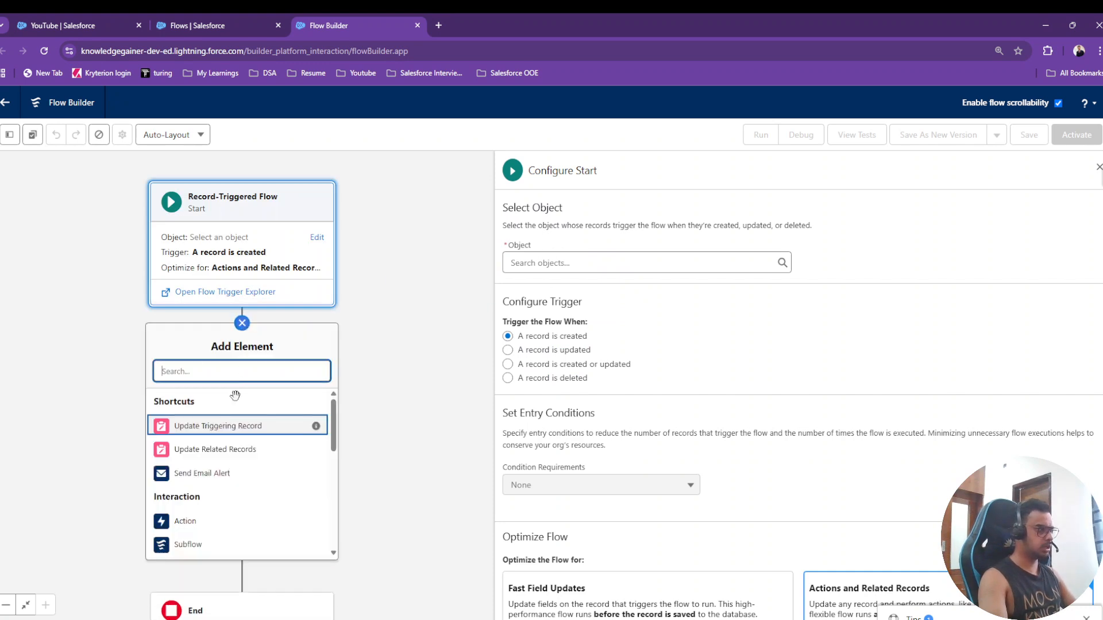
text(sc)
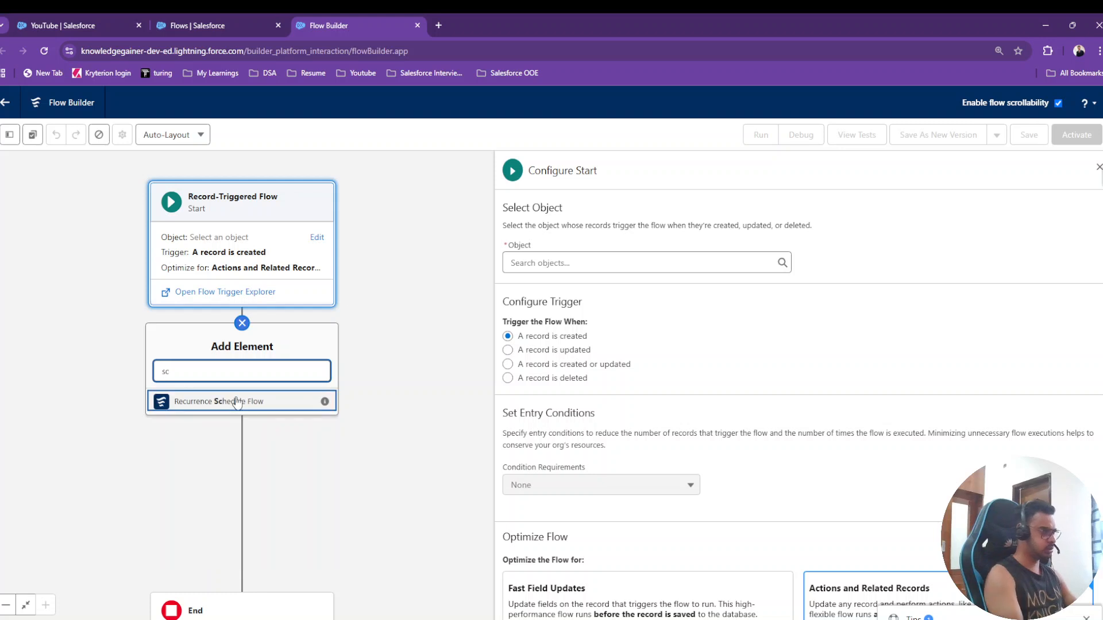
key(BackSpace)
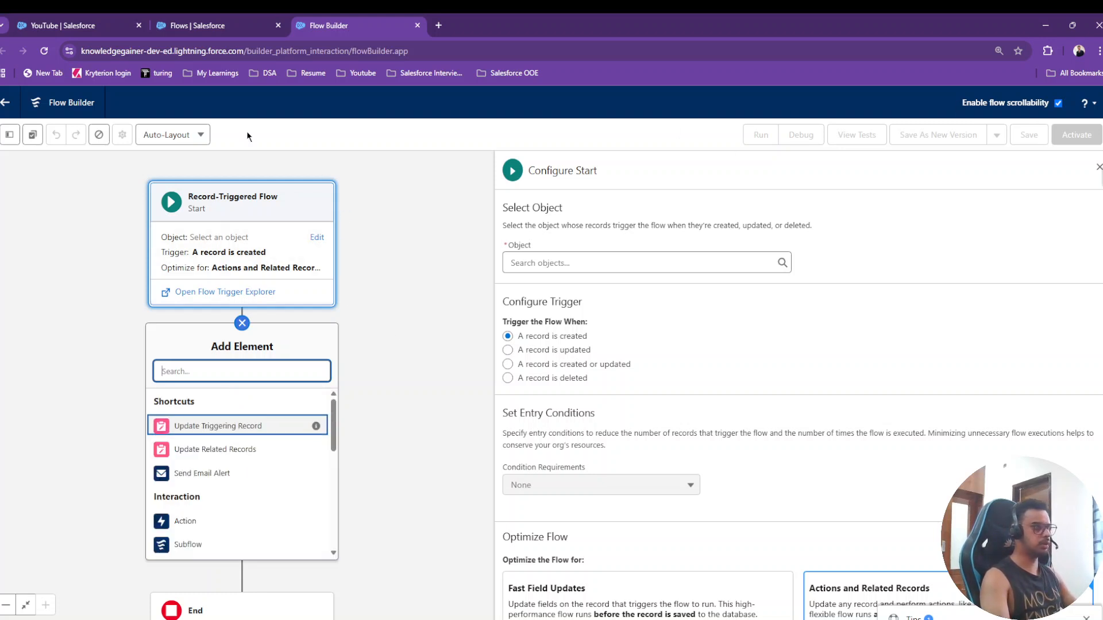
click(5, 102)
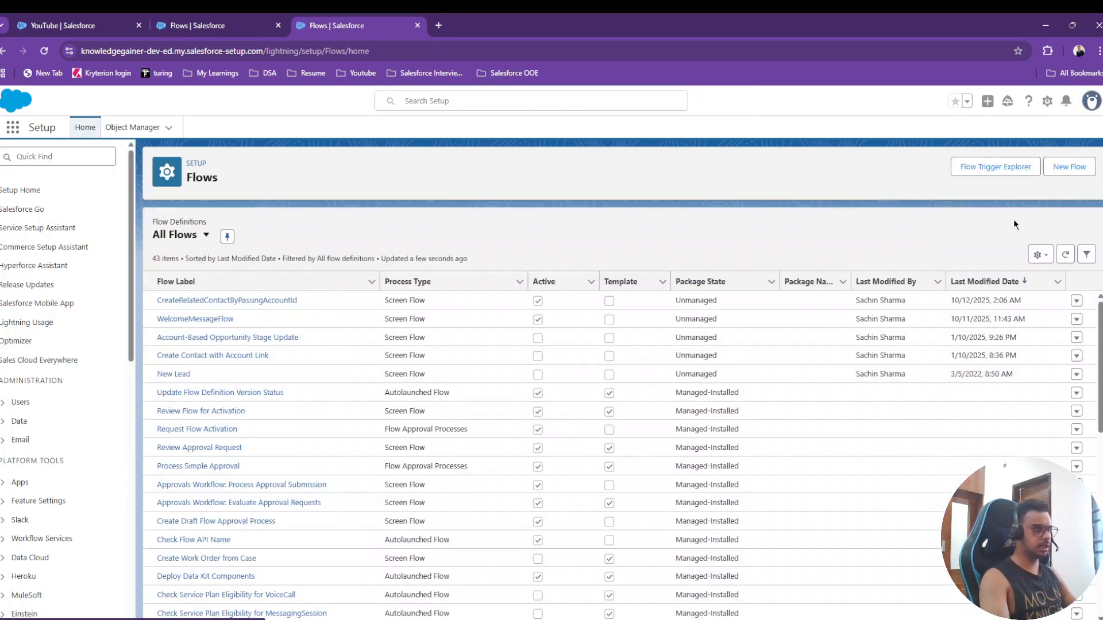
Step: Create a new Screen Flow and add a Screen element between its start and end
click(1082, 168)
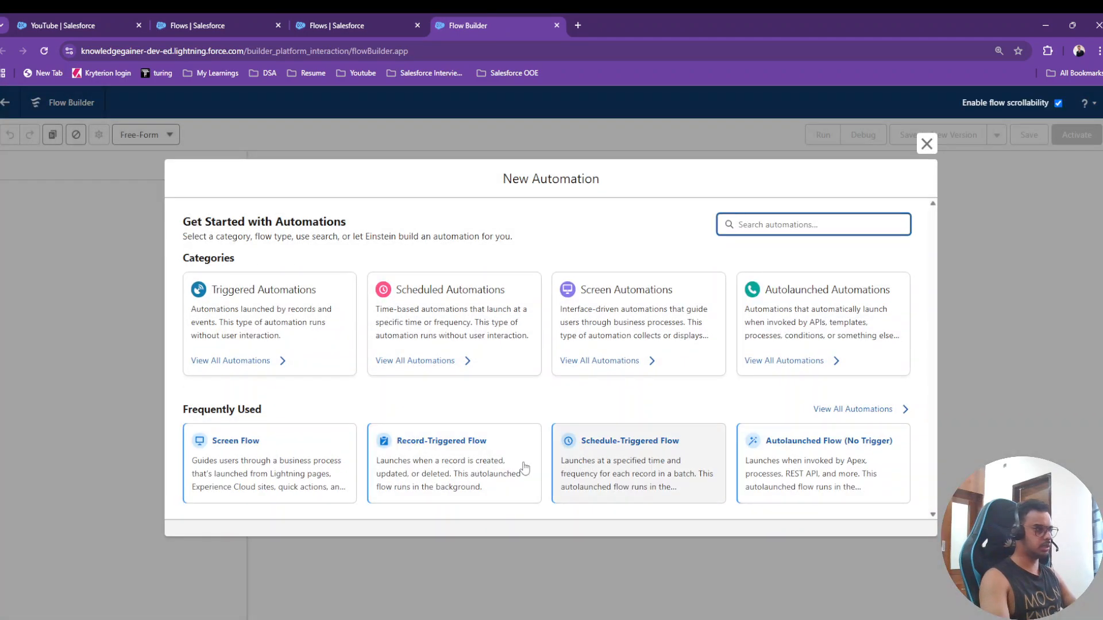
click(252, 470)
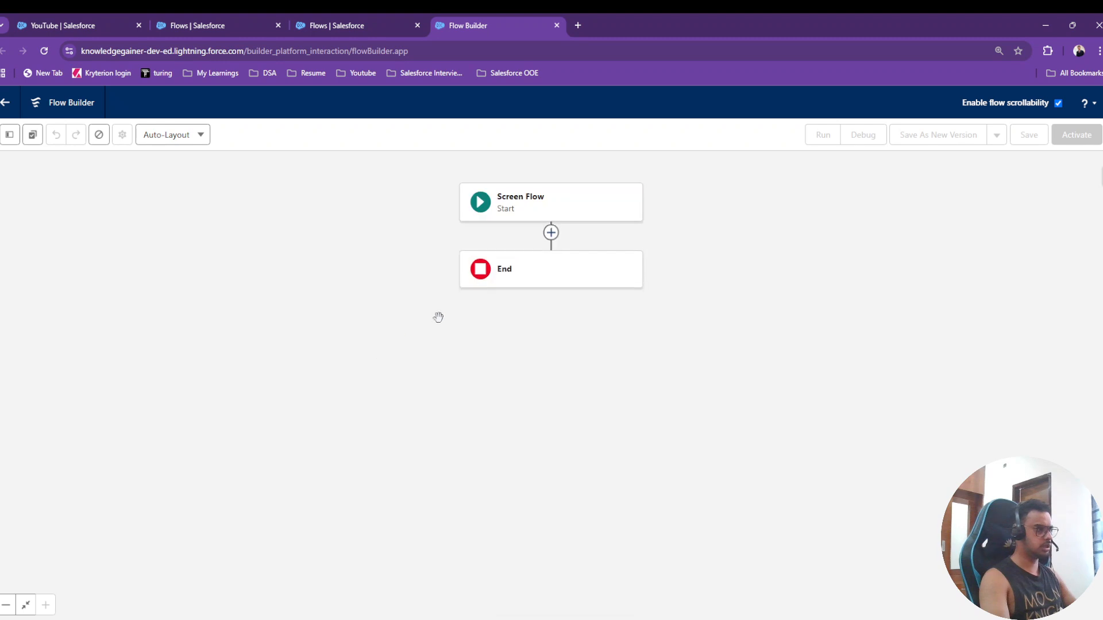
click(551, 239)
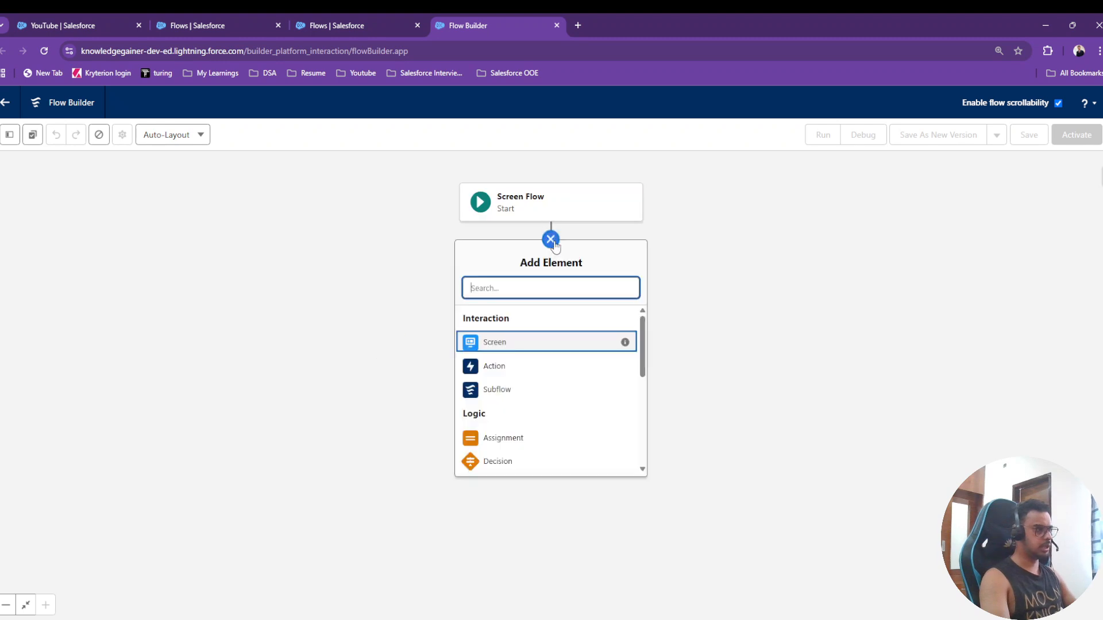
click(517, 354)
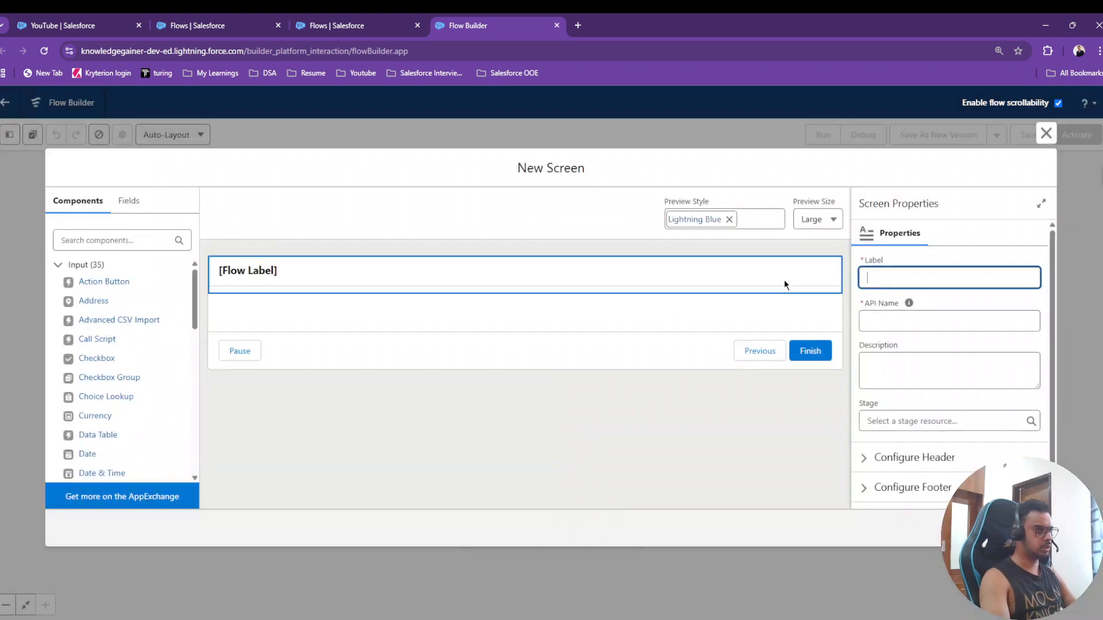
Step: Label the new screen Opportunity Details, with the API name Opportunity_Details
click(591, 271)
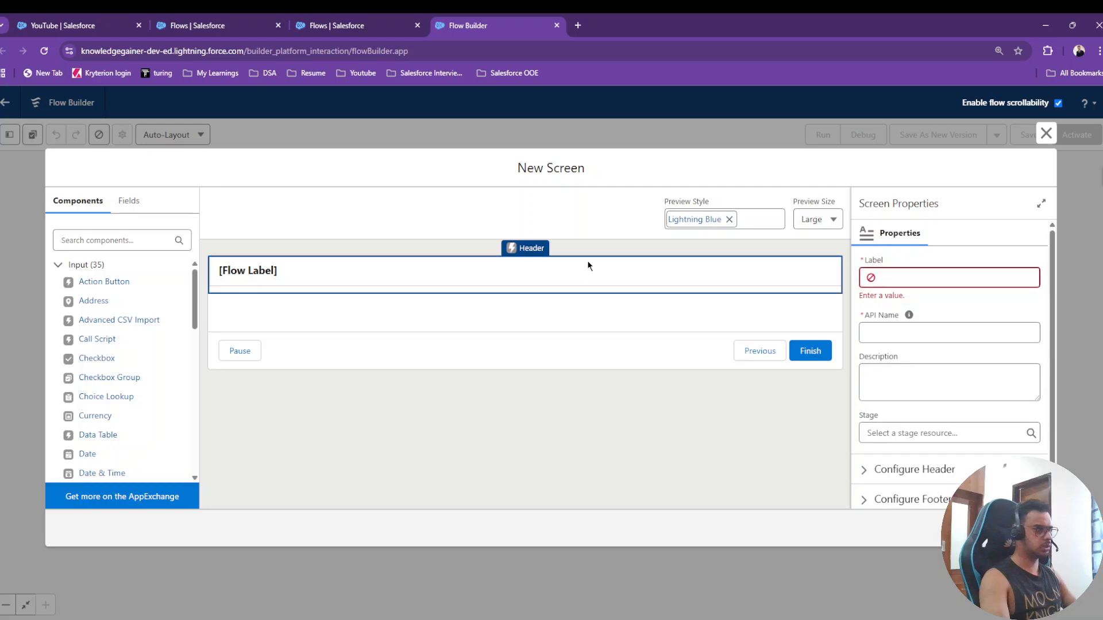
click(944, 279)
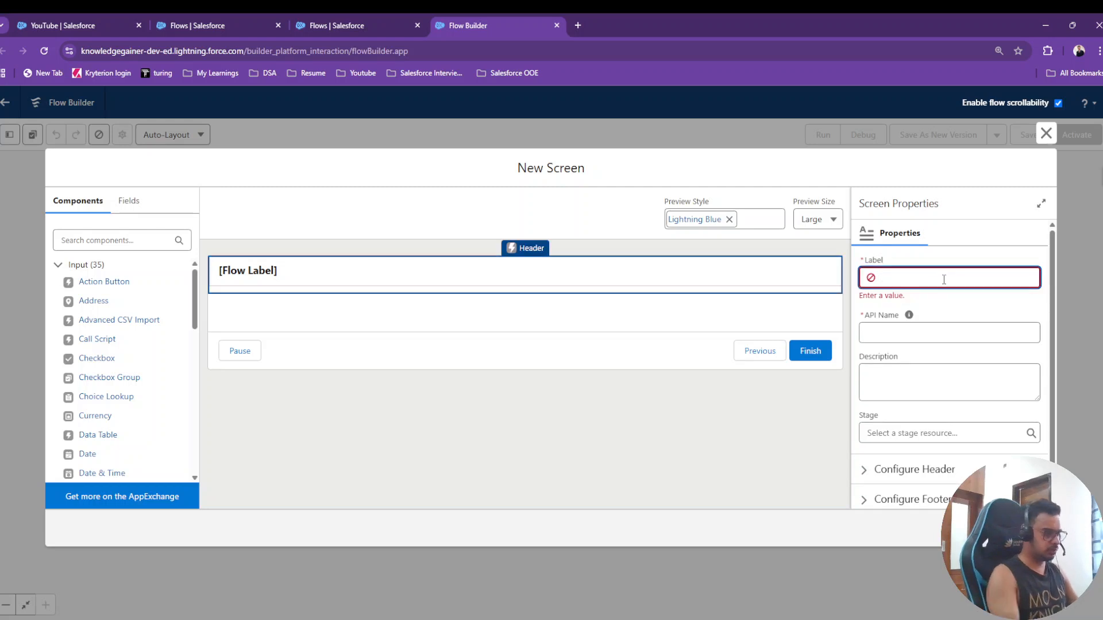
text(Opportunity)
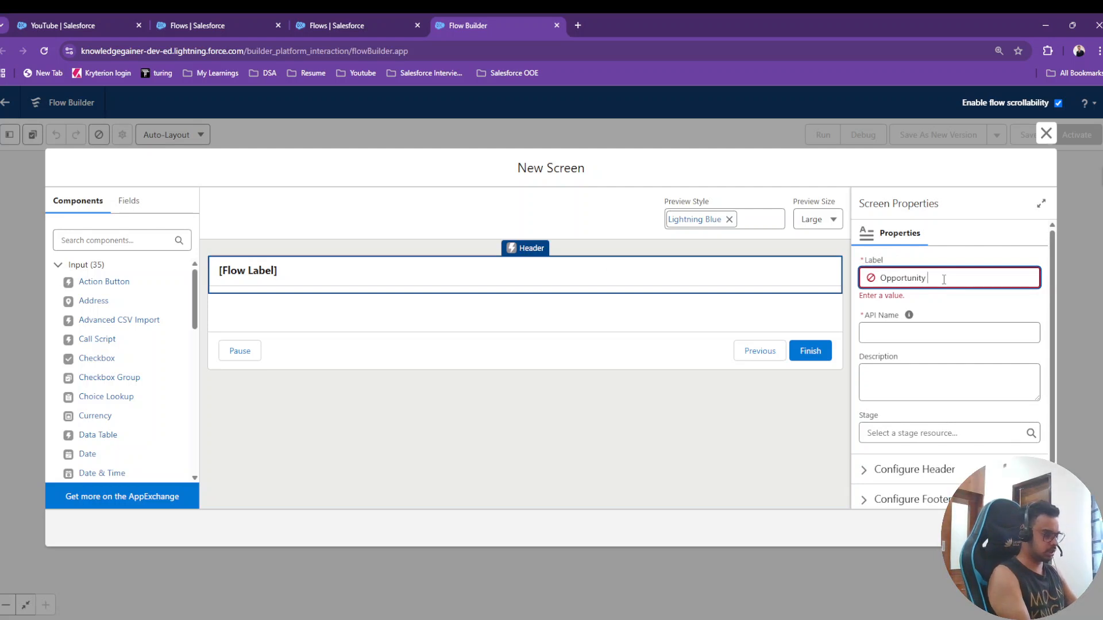
text( Details)
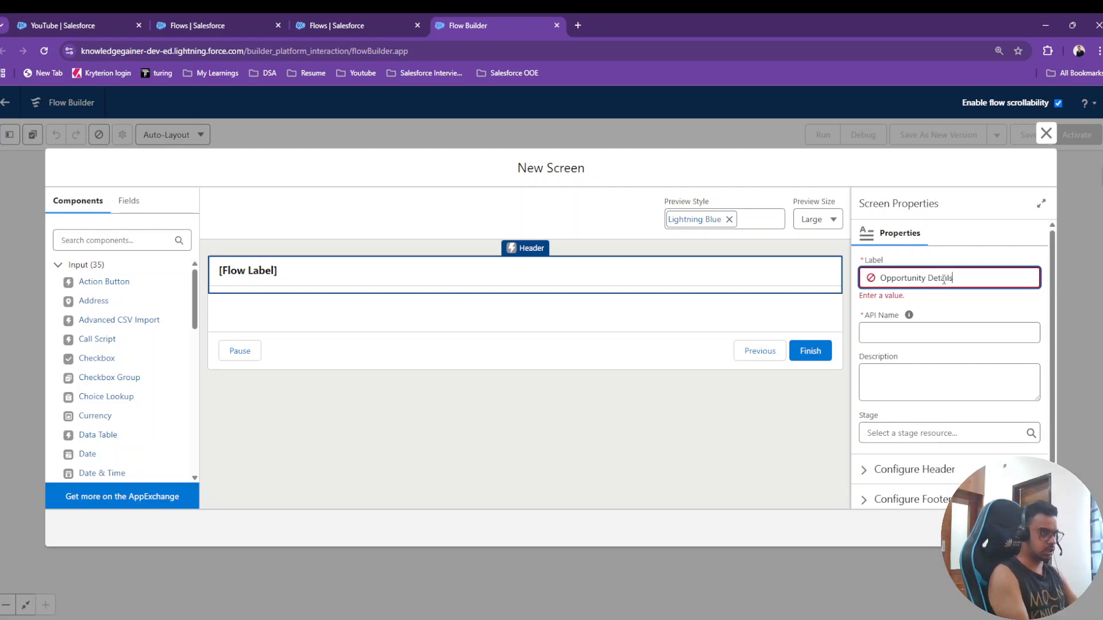
click(943, 312)
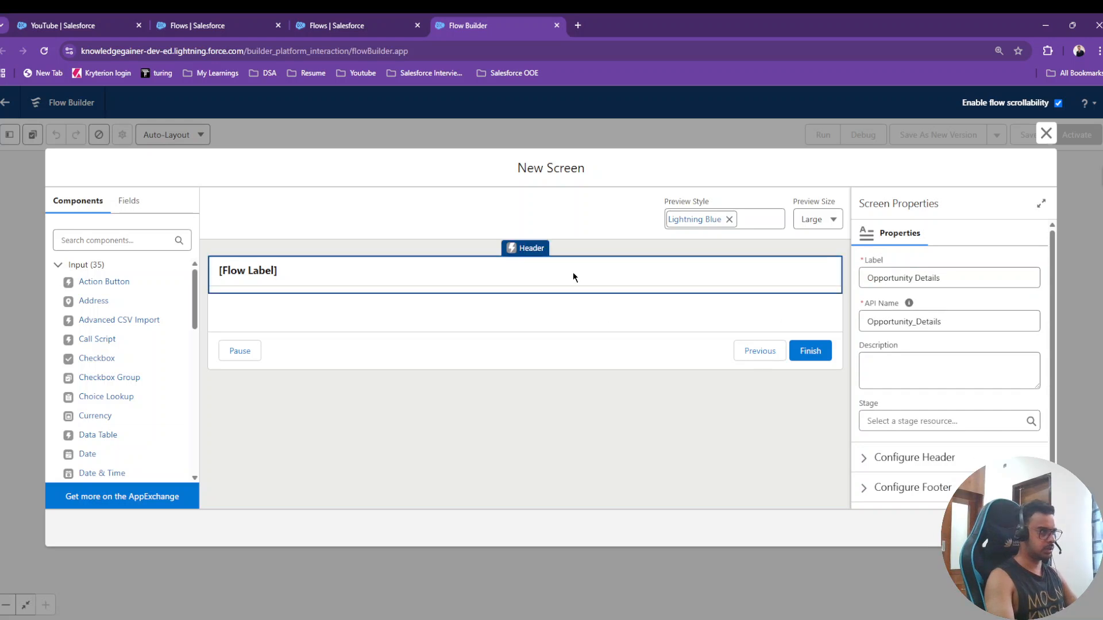
Step: Try out the Show Header and Show Help Text options in the Opportunity Details screen's header configuration
click(908, 457)
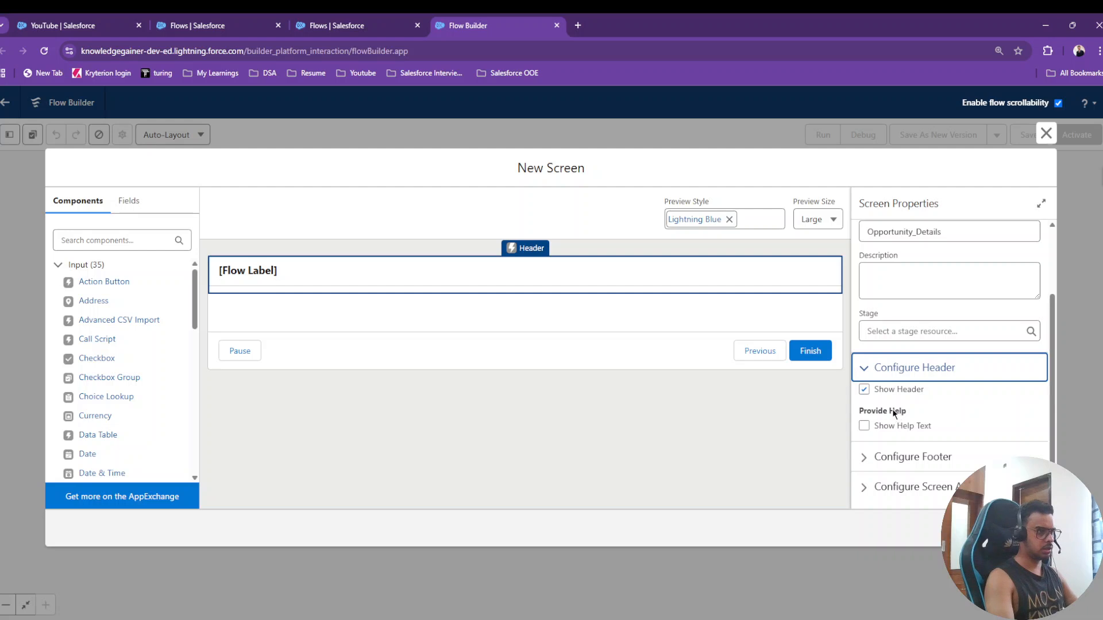
click(864, 389)
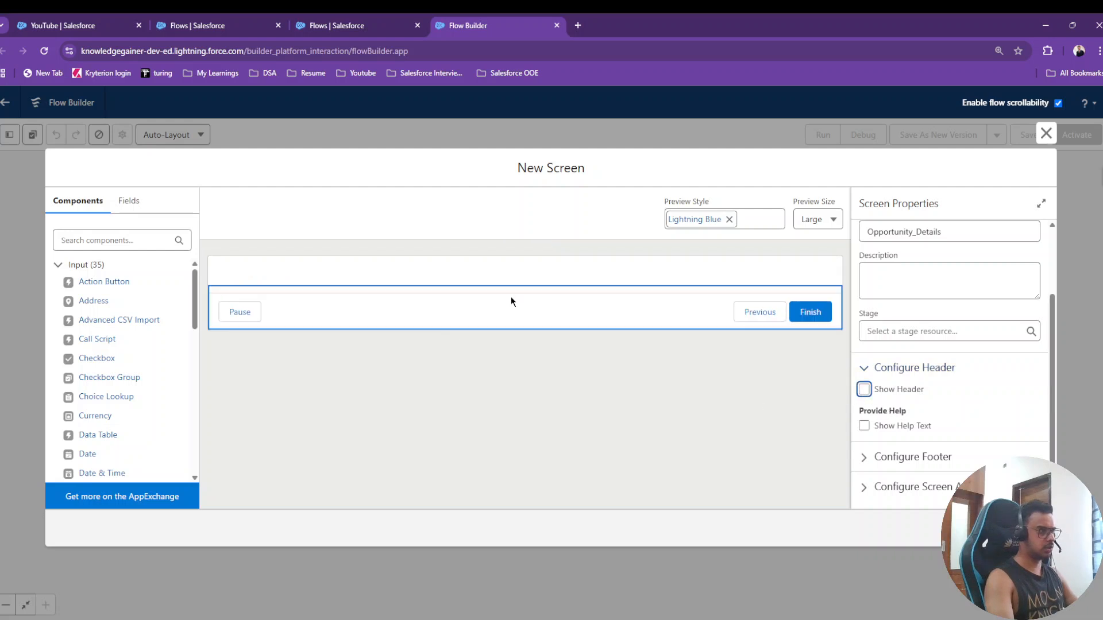
click(864, 426)
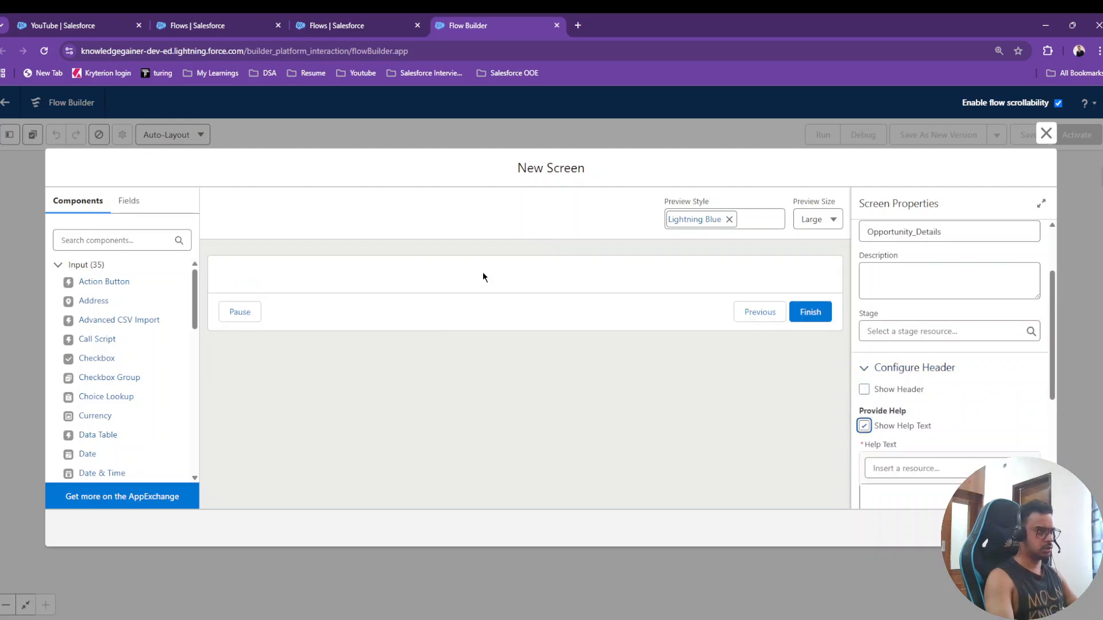
scroll(858, 389, down, 2)
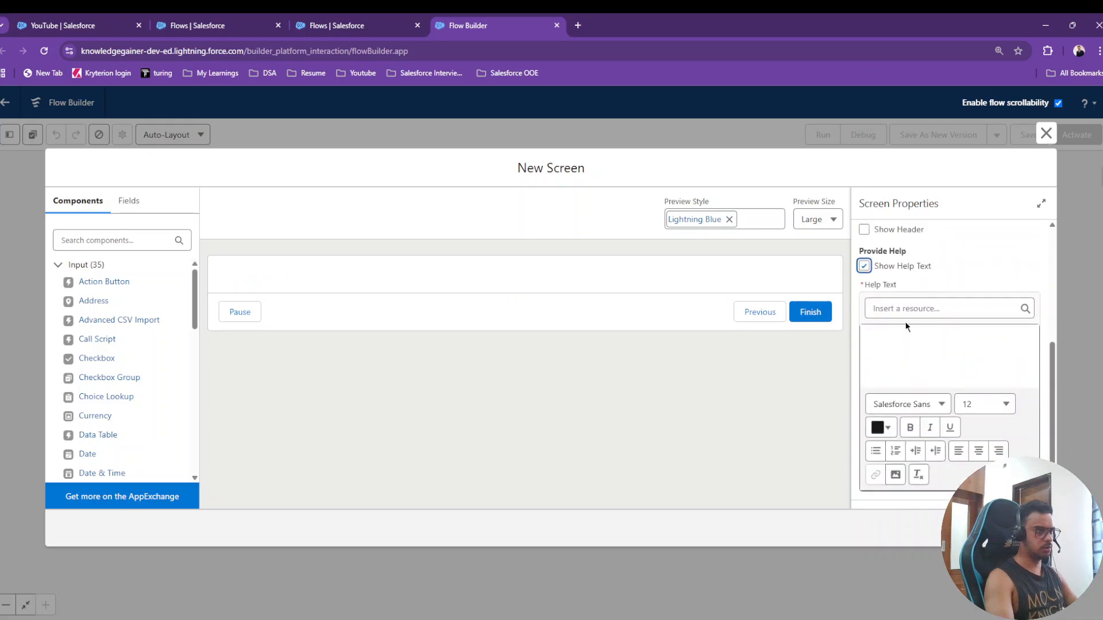
scroll(907, 326, up, 2)
click(864, 389)
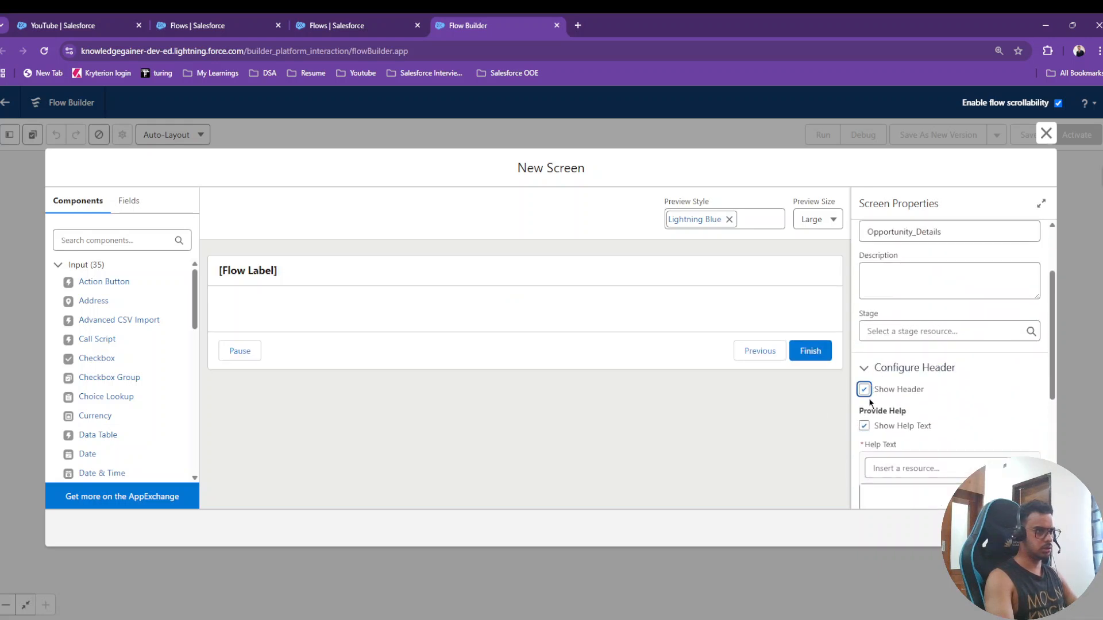
click(676, 260)
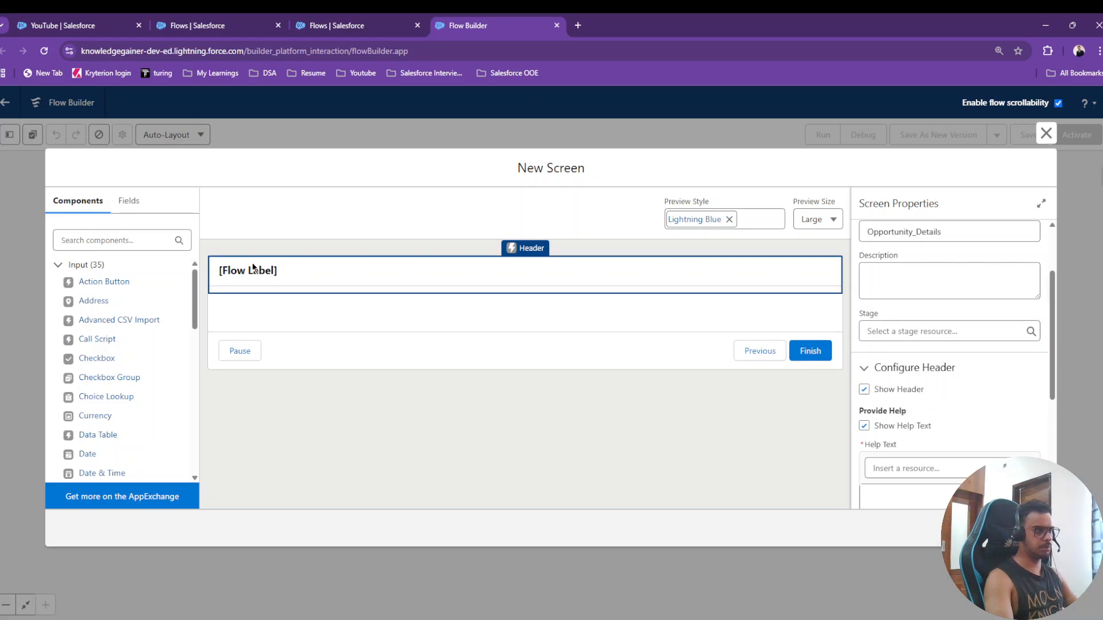
click(865, 426)
scroll(926, 387, up, 2)
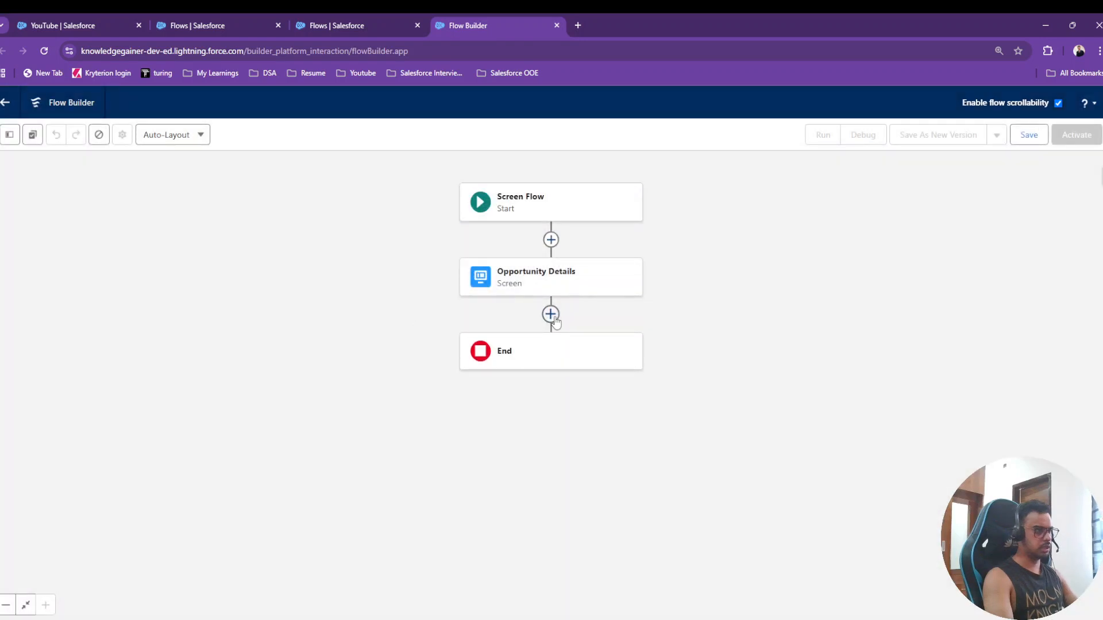
Step: Add a Create Records element after the Opportunity Details screen and label it Create Opportunity
click(551, 316)
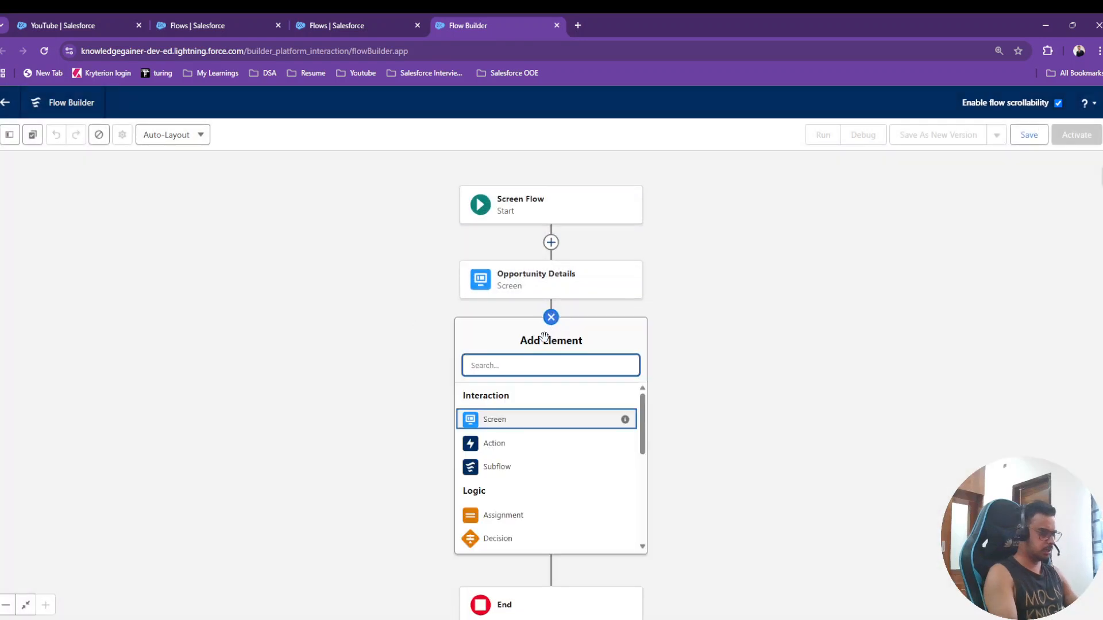
text(create)
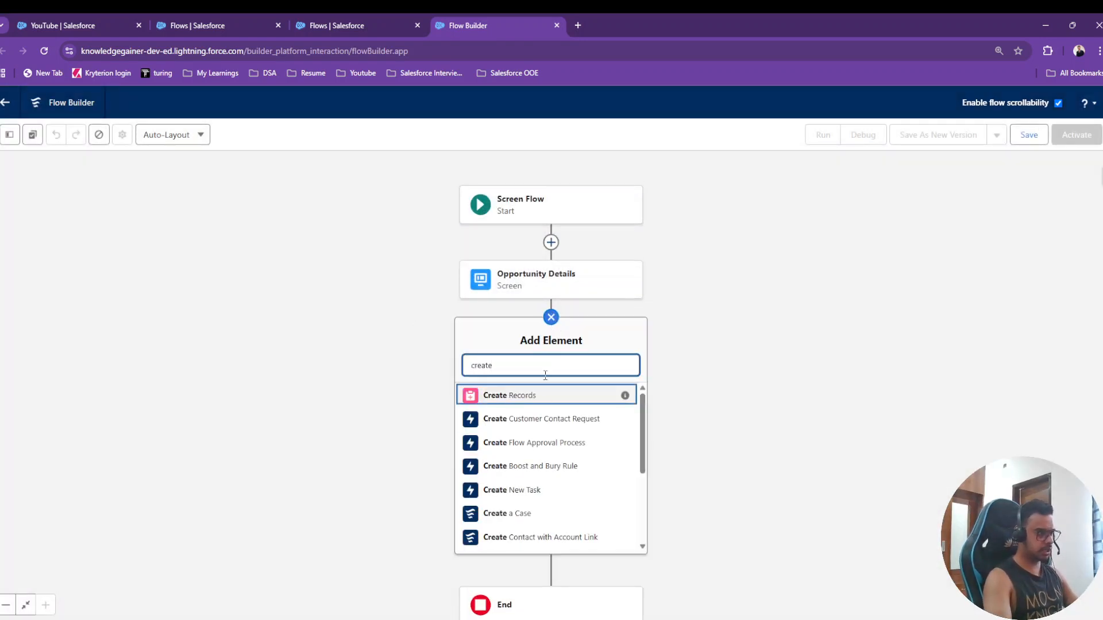
click(537, 397)
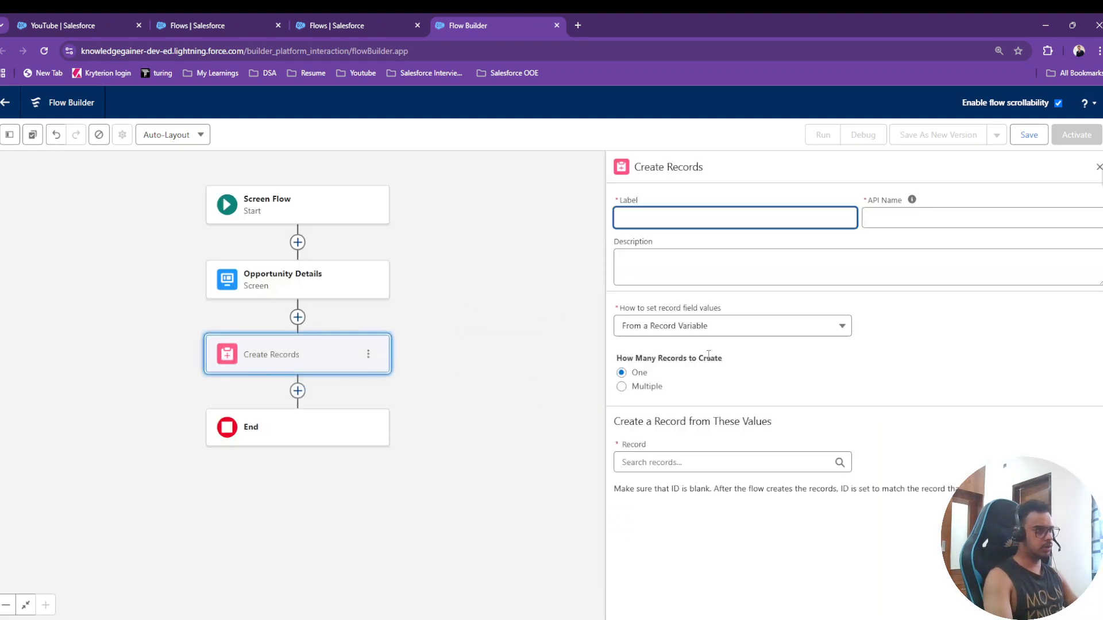
text(Create Opportunity)
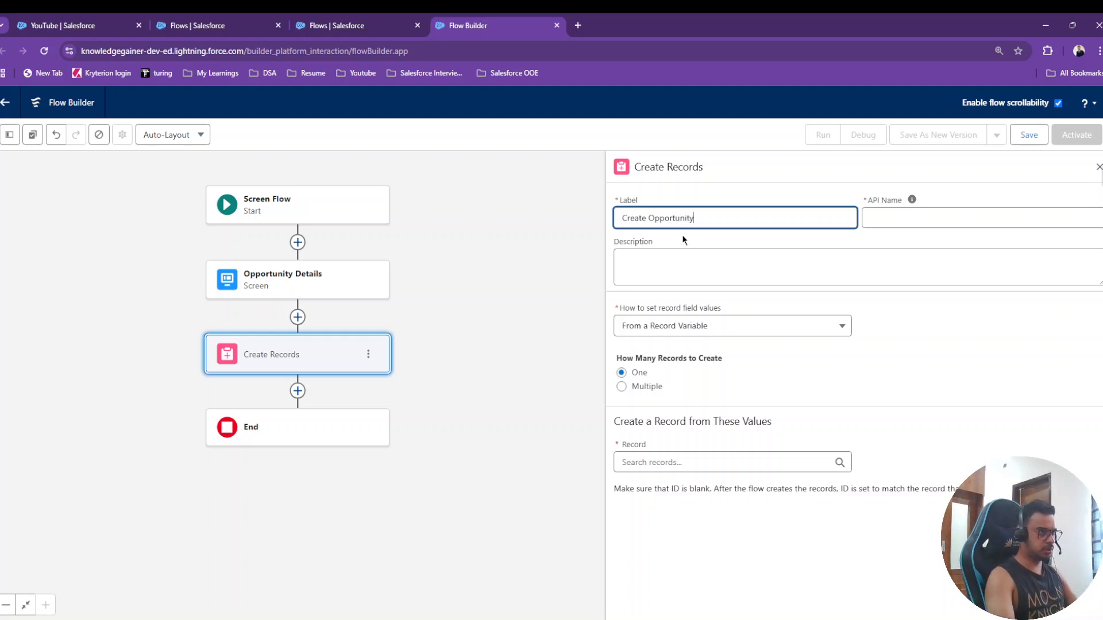
Step: Give the Create Records element the API name Create_Opportunity, set its record field values to Manually, and choose Opportunity as its object
click(682, 239)
click(649, 332)
click(655, 355)
click(688, 409)
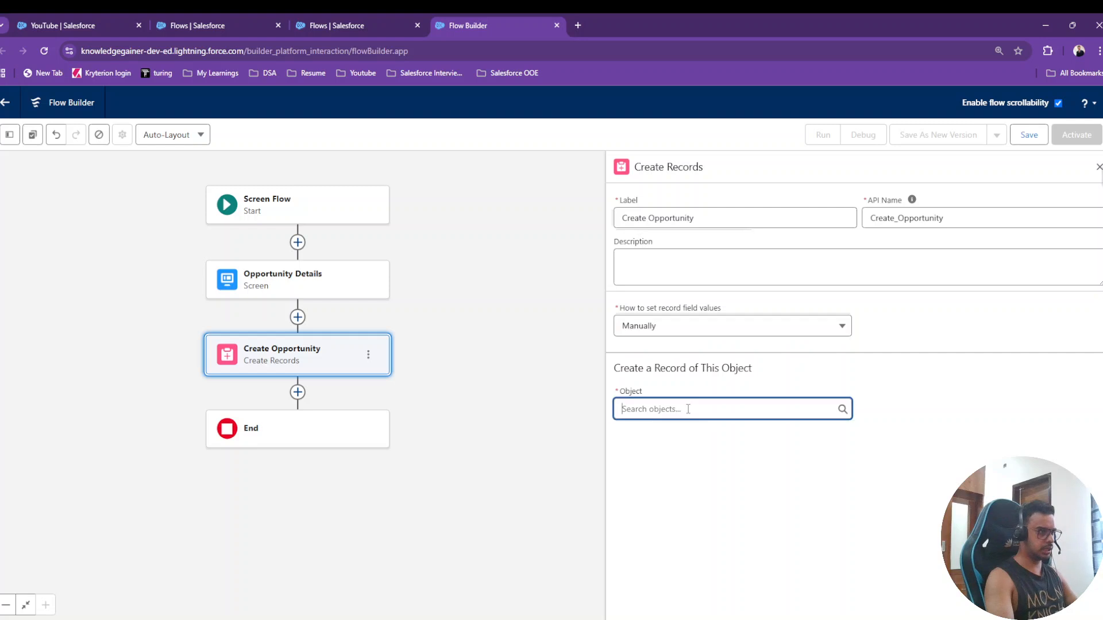
text(opport)
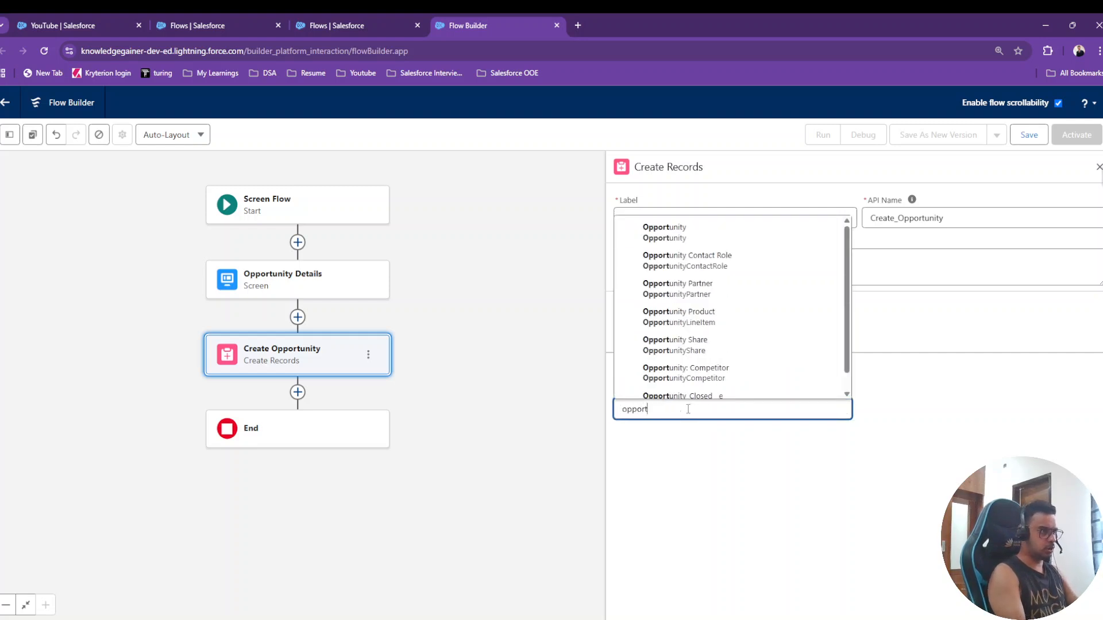
click(664, 232)
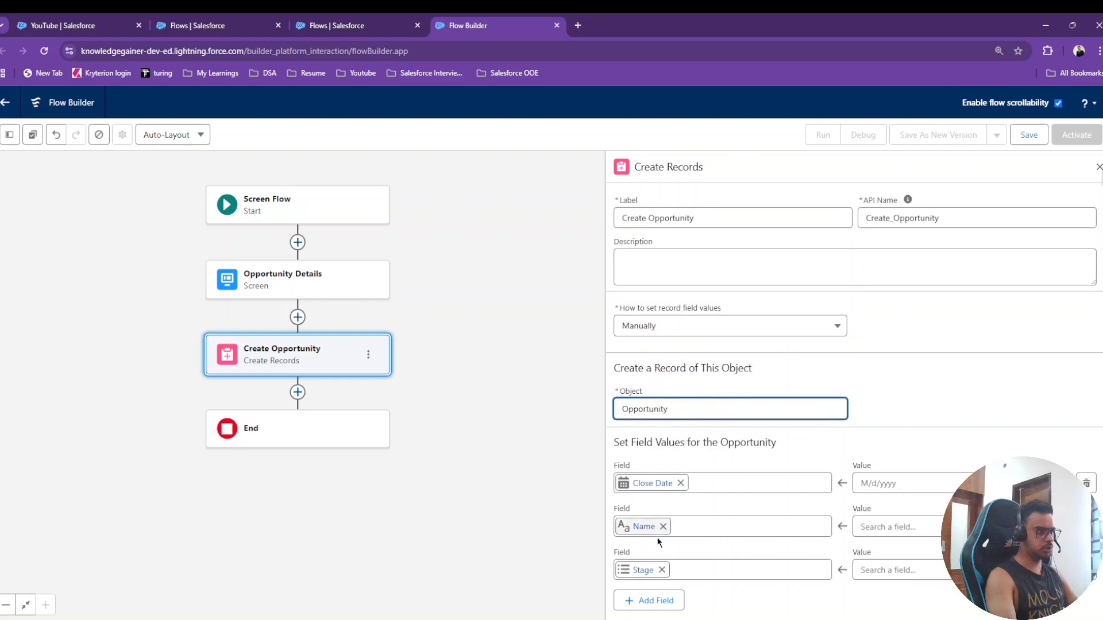
scroll(666, 569, down, 1)
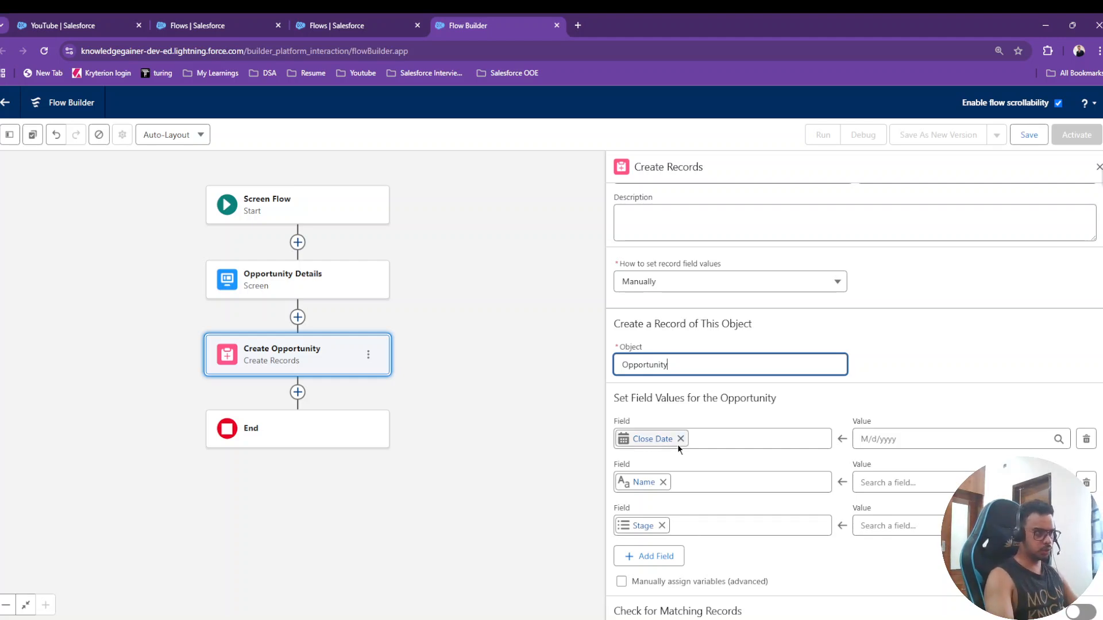
click(405, 21)
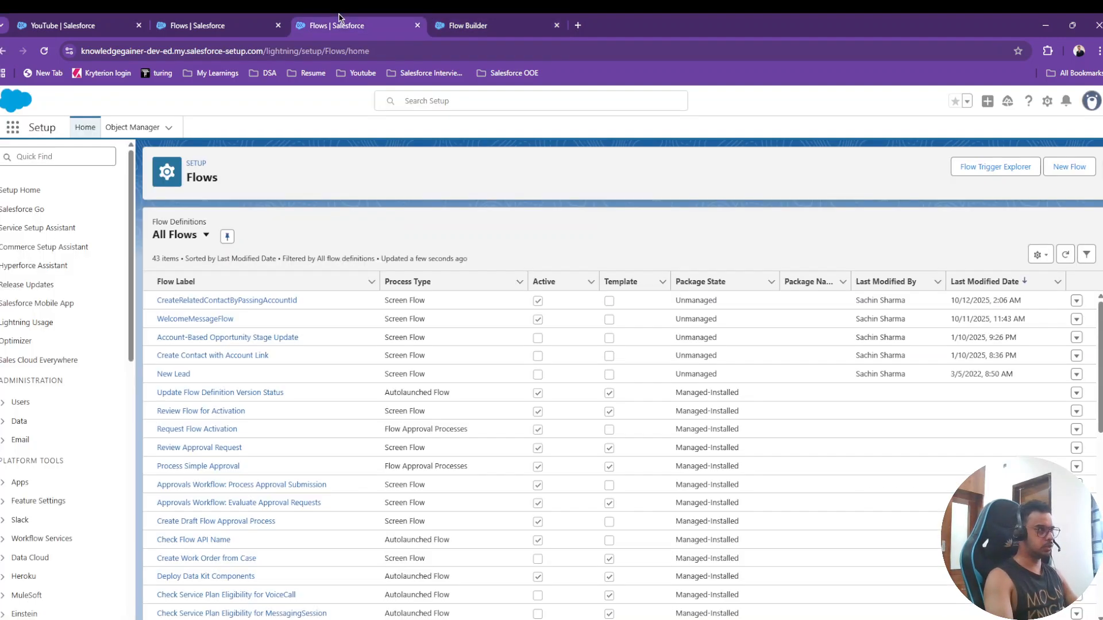
click(476, 24)
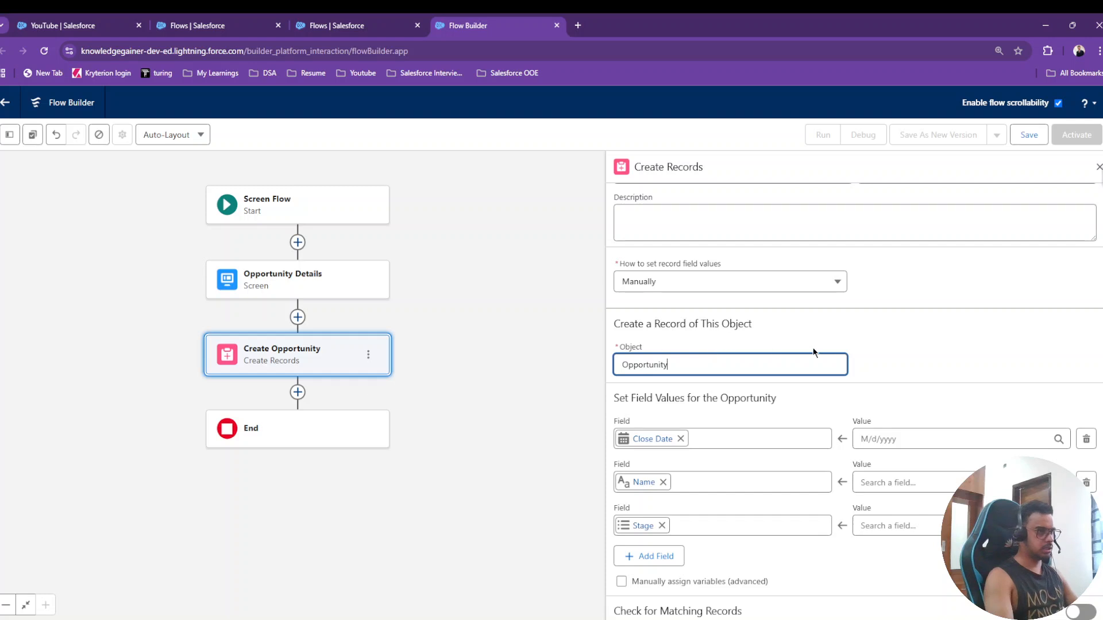
Step: Open the Opportunity Details screen for editing and add a Section with two half-width columns
double_click(306, 281)
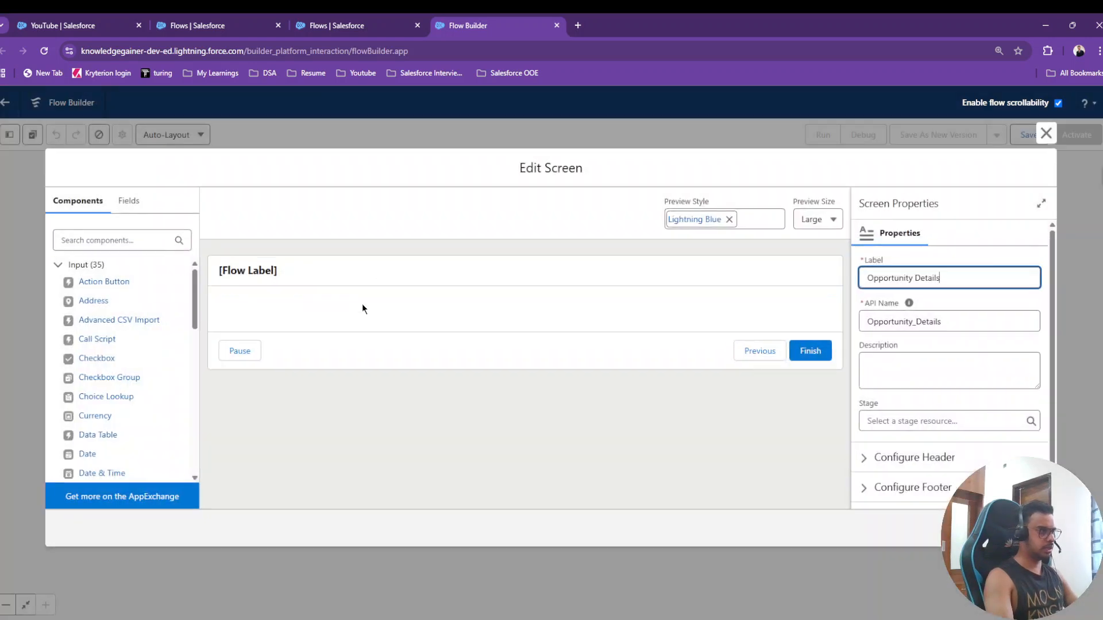
scroll(155, 368, down, 2)
scroll(155, 368, down, 8)
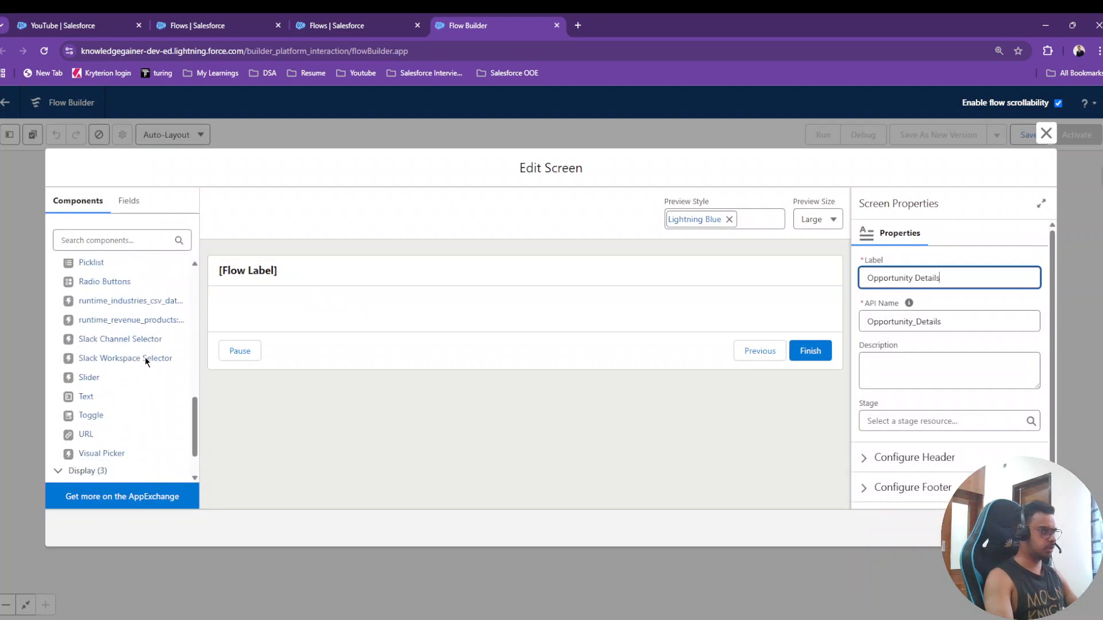
drag(87, 475, 416, 321)
click(908, 332)
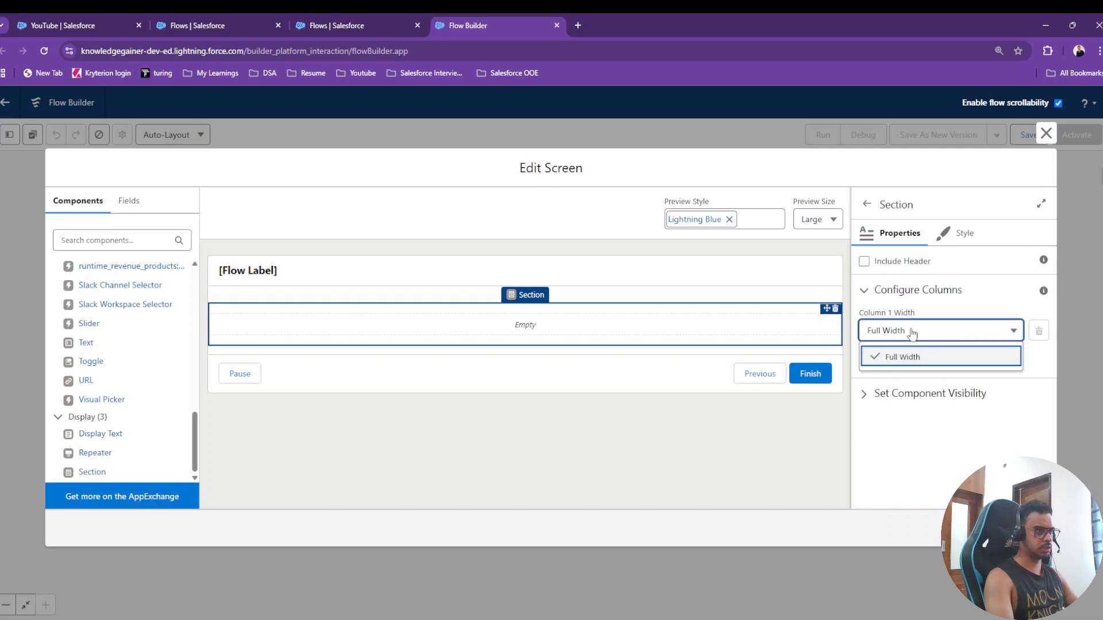
click(929, 425)
click(906, 357)
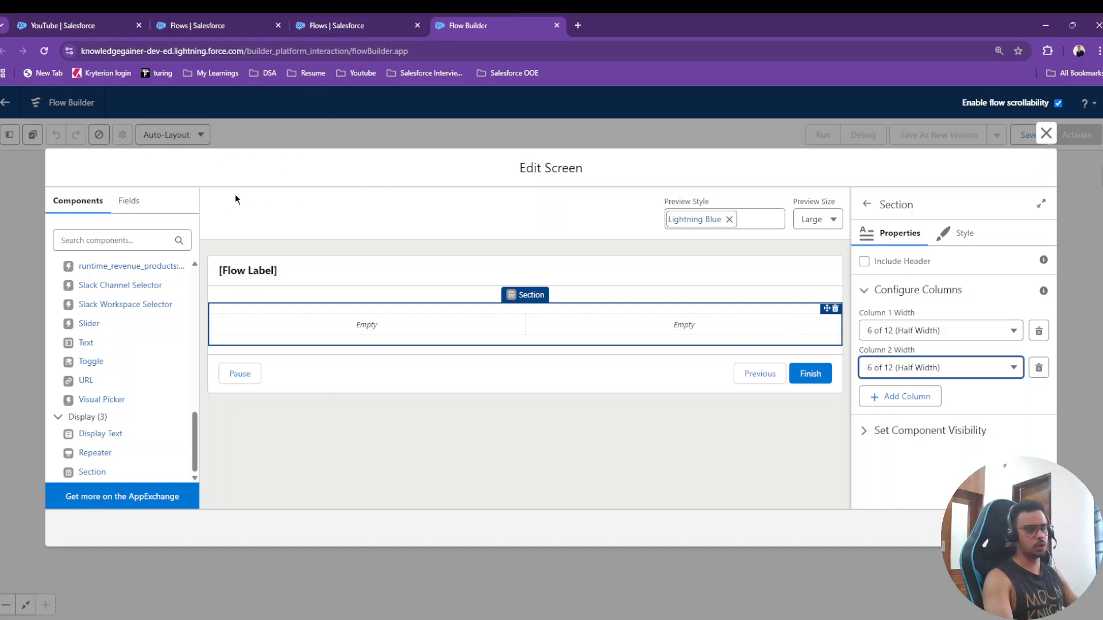
Step: Add a Text component to the section's first column, labelled Opportunity Name, with the API name Opportunity_Name
click(120, 238)
text(text)
drag(82, 301, 293, 328)
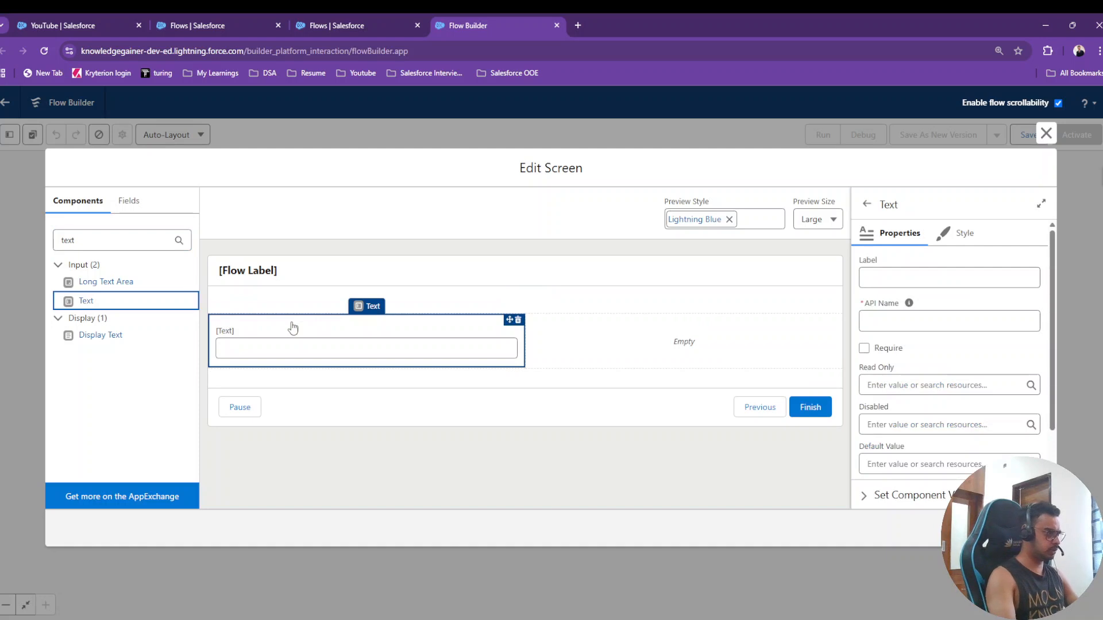
click(884, 272)
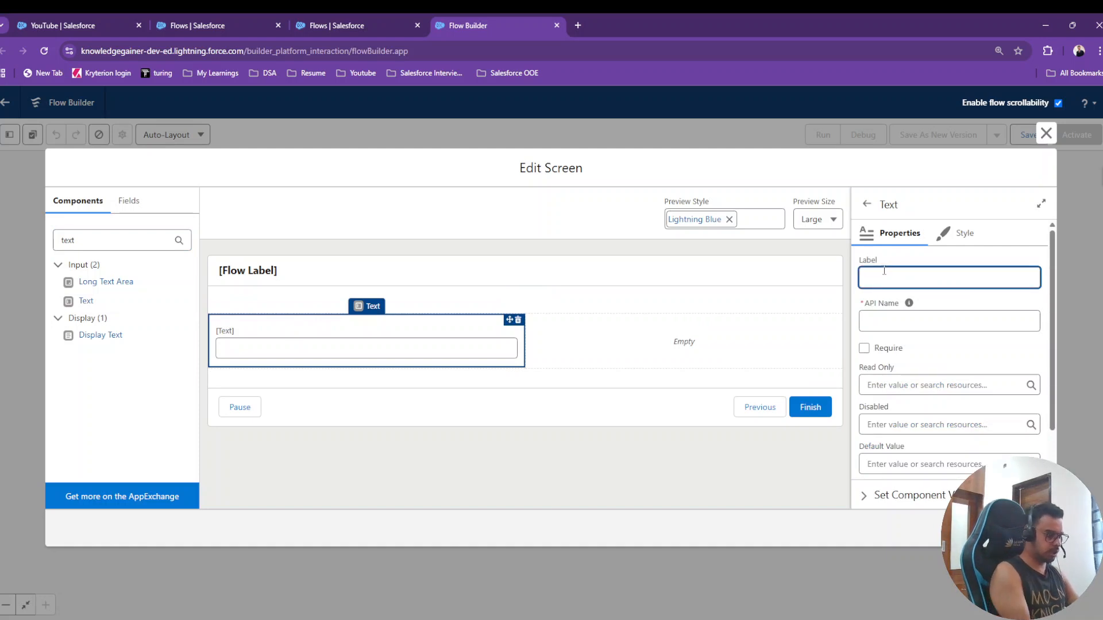
text(Opportuni)
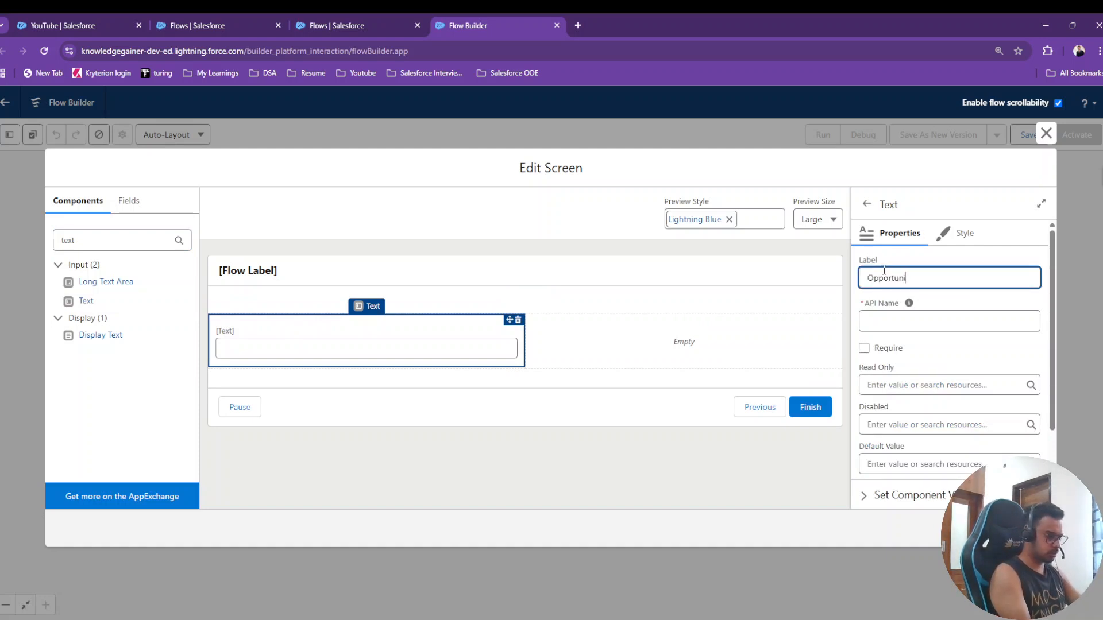
text(ty Name)
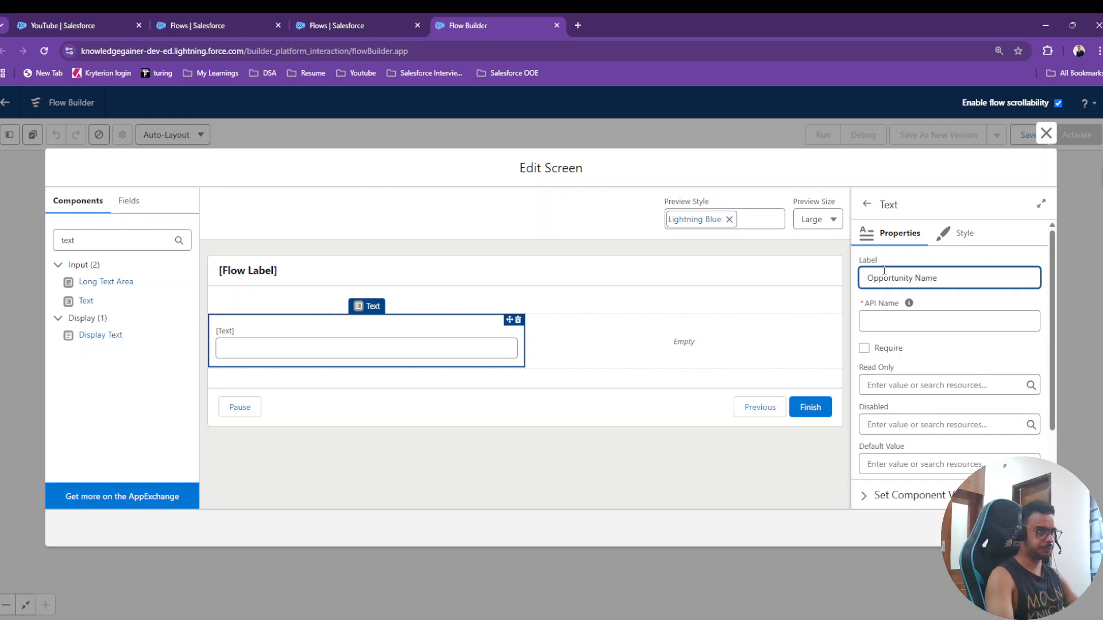
click(957, 301)
scroll(957, 298, down, 3)
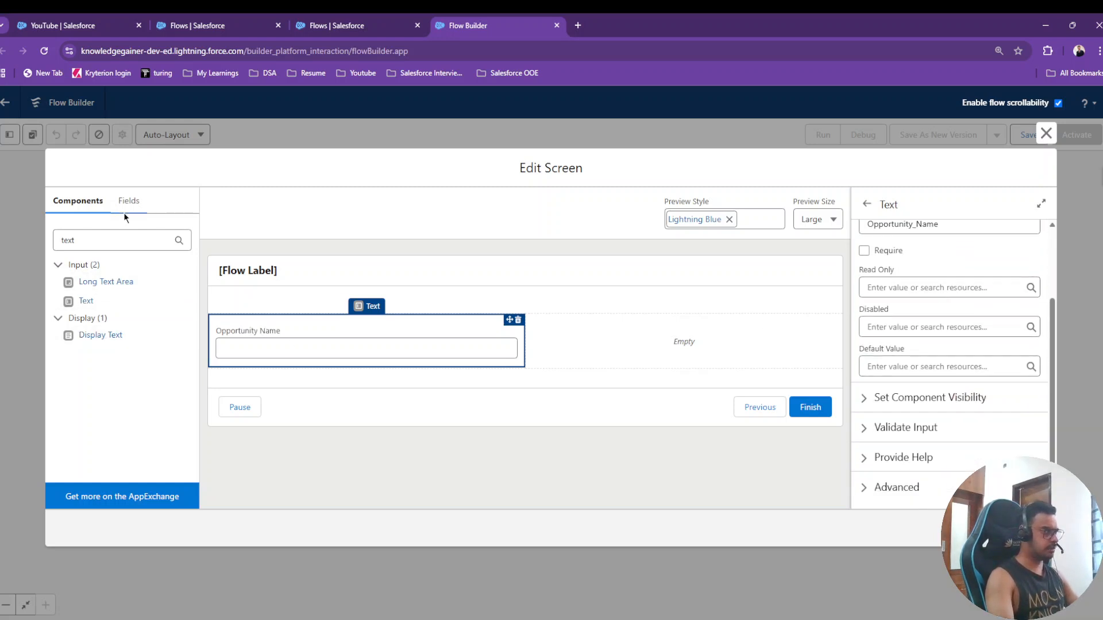
Step: Replace the component search with "stage" to look for a stage component, and clear the search again
click(118, 241)
key(BackSpace)
key(BackSpace)
key(BackSpace)
key(BackSpace)
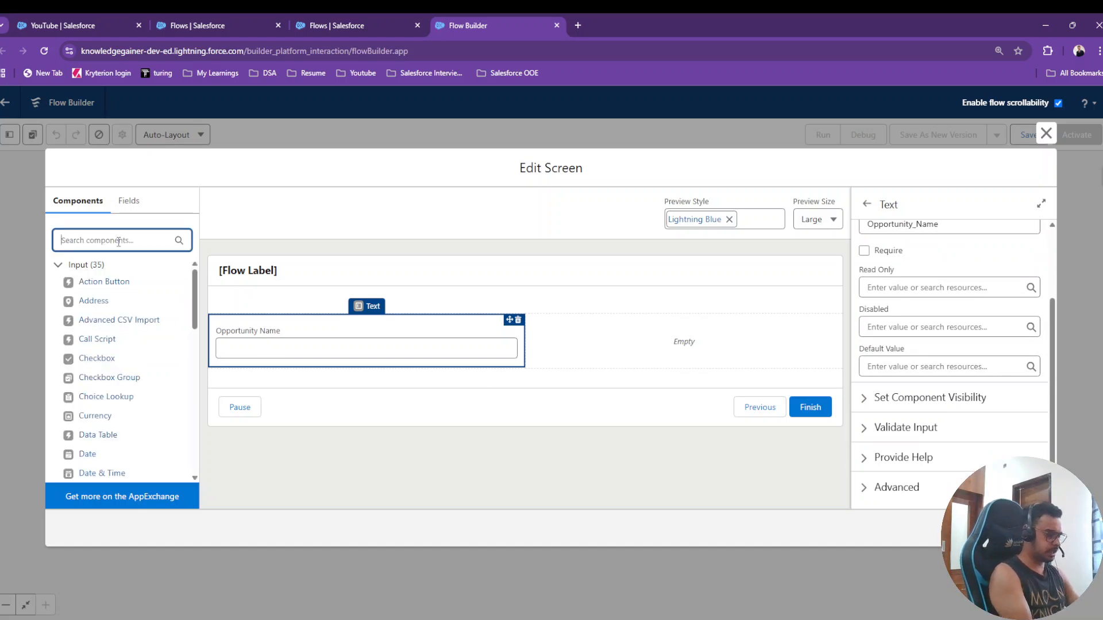
text(stage)
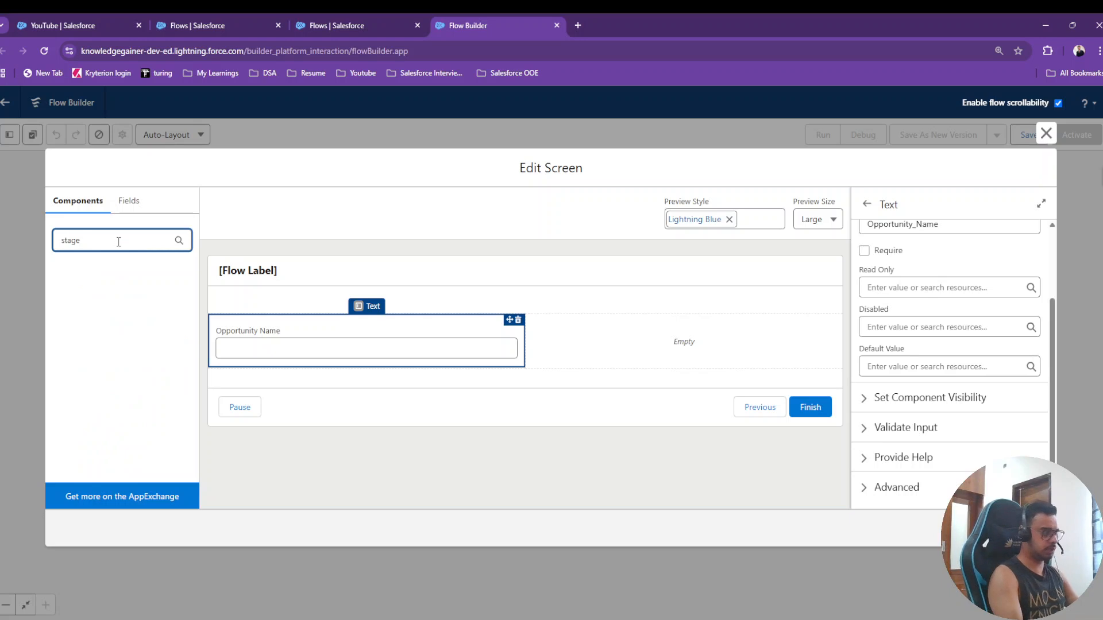
key(BackSpace)
key(BackSpace)
key(BackSpace)
key(BackSpace)
key(BackSpace)
Step: Find the Picklist component, place it in the section's second column and label it Opportunity Stage
text(pick)
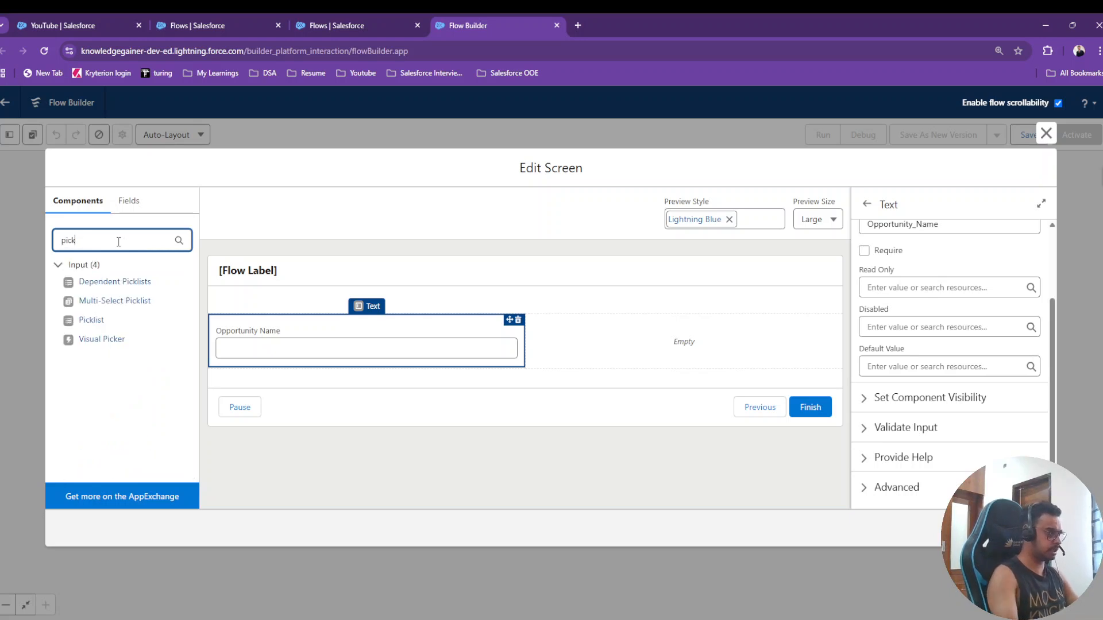
drag(92, 320, 670, 309)
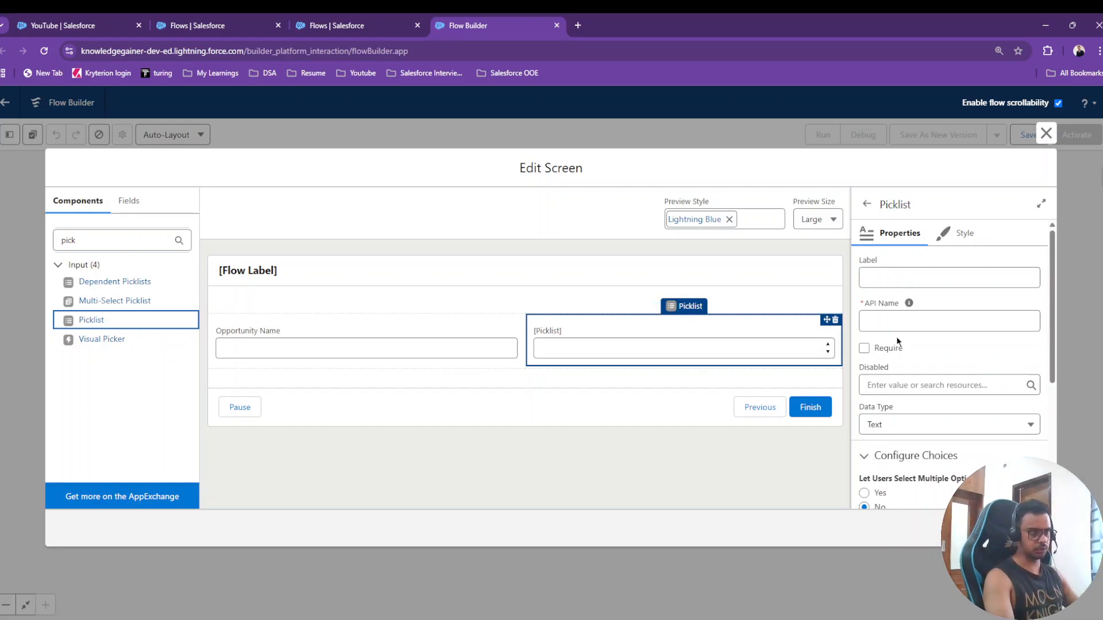
click(901, 278)
text(Opportunity)
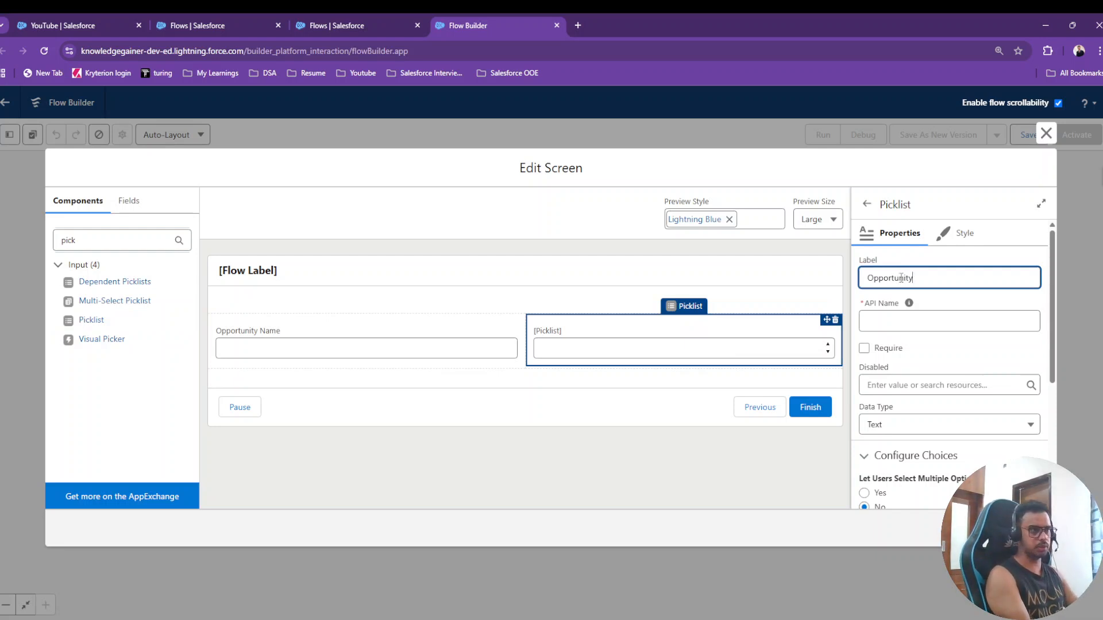
text( Stage)
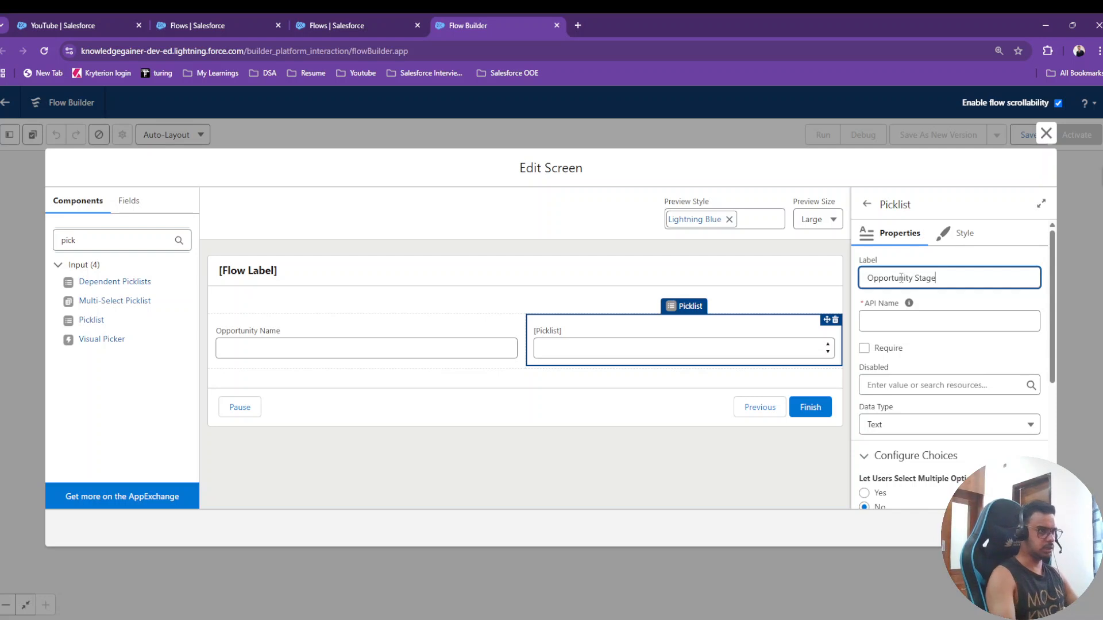
click(946, 297)
scroll(946, 298, down, 5)
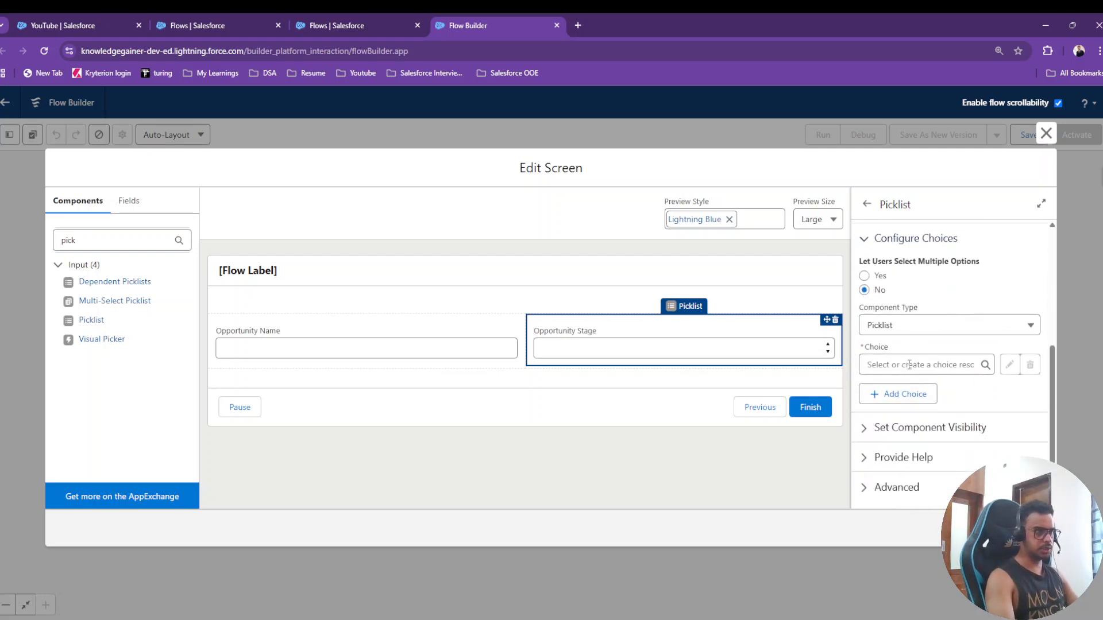
Step: Start a new choice resource for the Opportunity Stage picklist, with type Picklist Choice Set and API name Stage
click(909, 365)
click(911, 391)
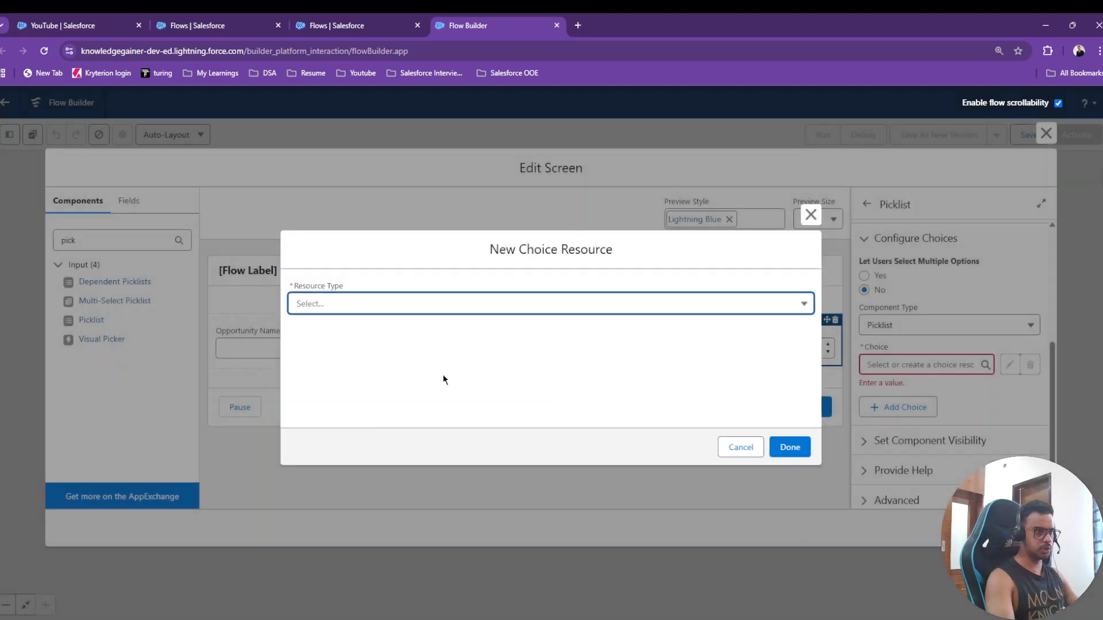
click(343, 301)
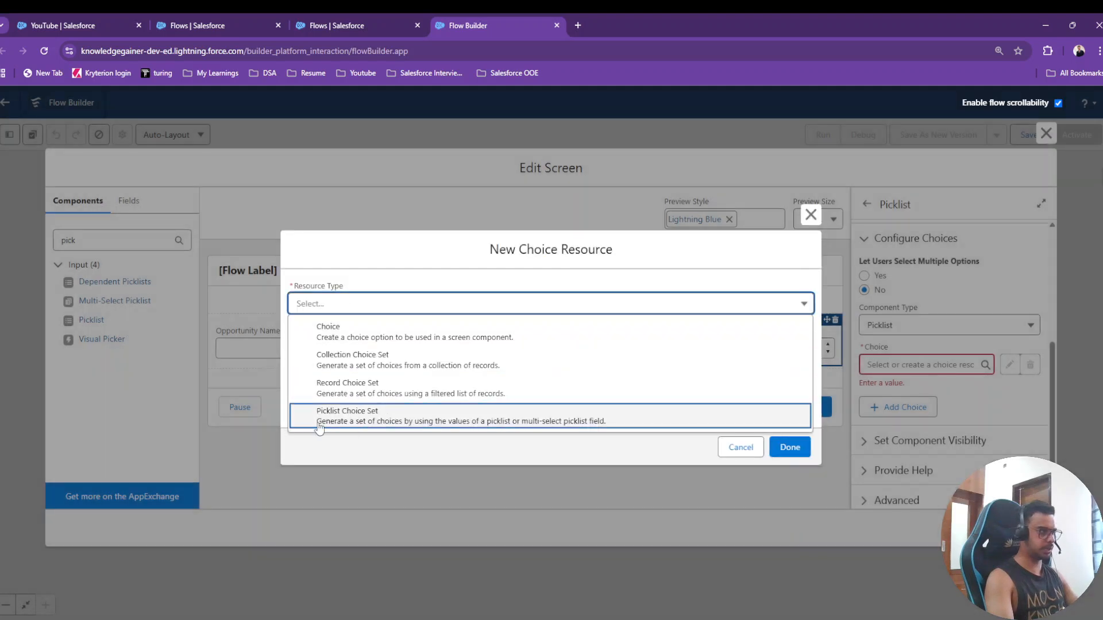
click(377, 415)
click(354, 331)
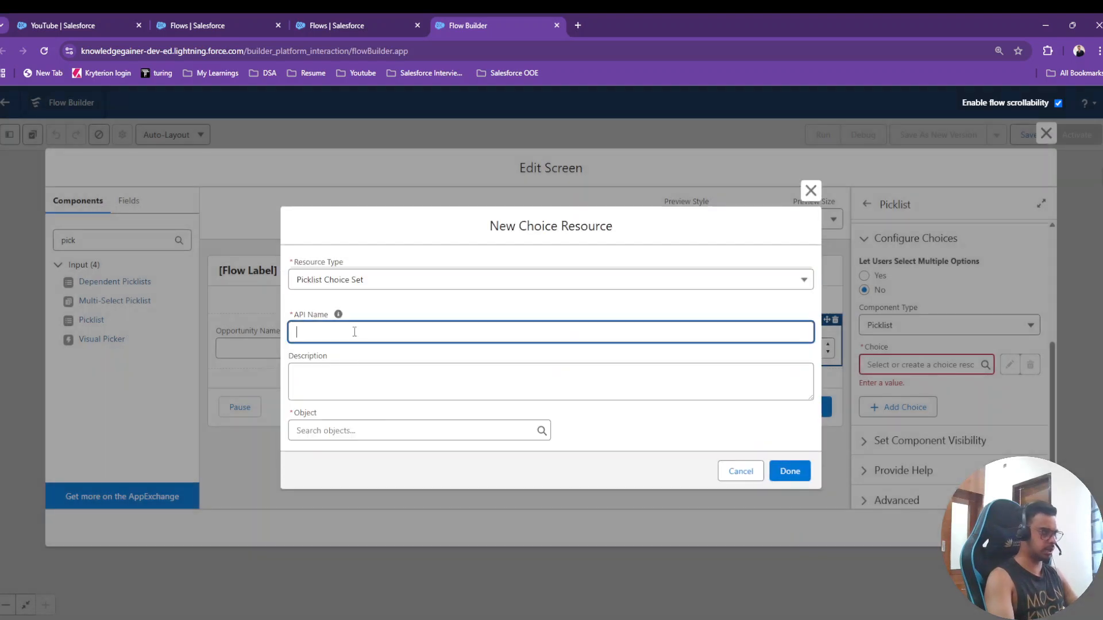
text(Stage)
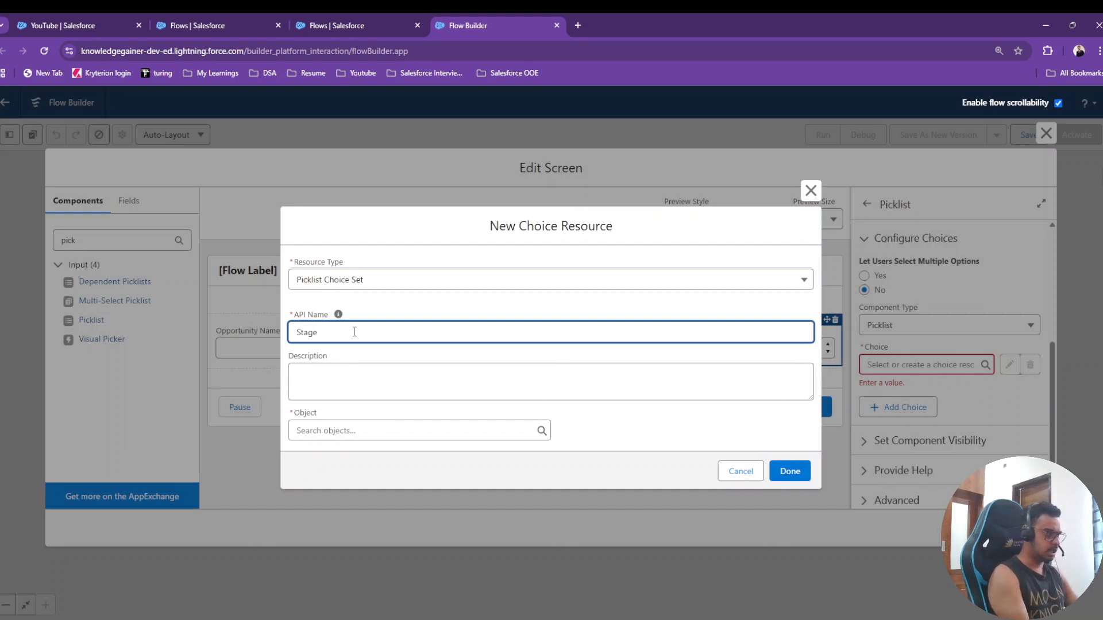
Step: Base the Stage choice set on the Opportunity object, data type Picklist and field StageName, and save the resource
click(341, 431)
text(oppo)
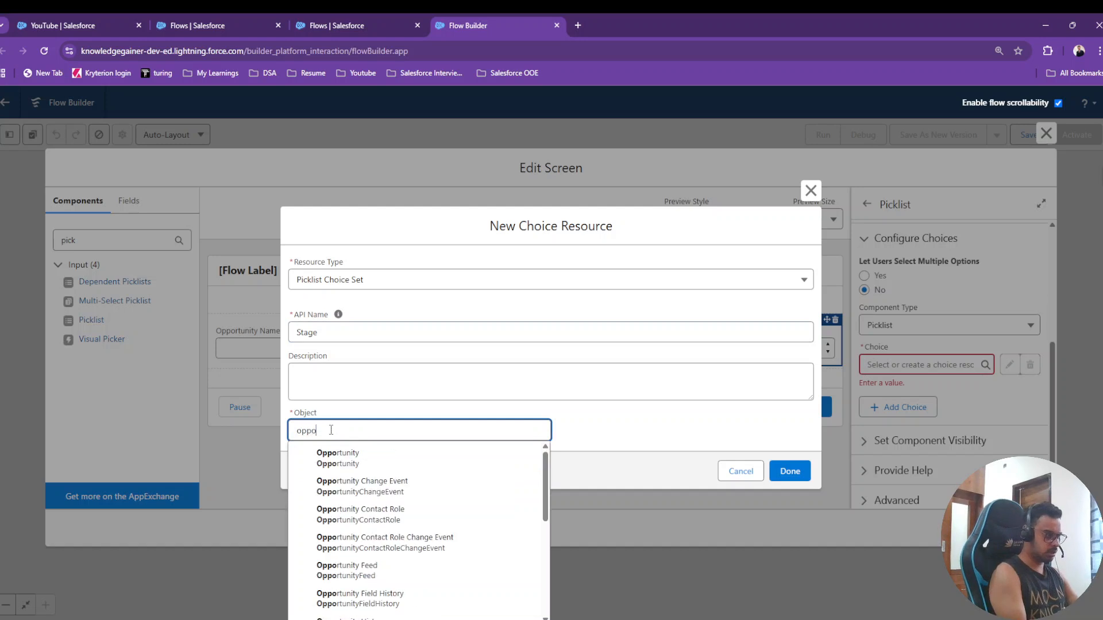
click(337, 458)
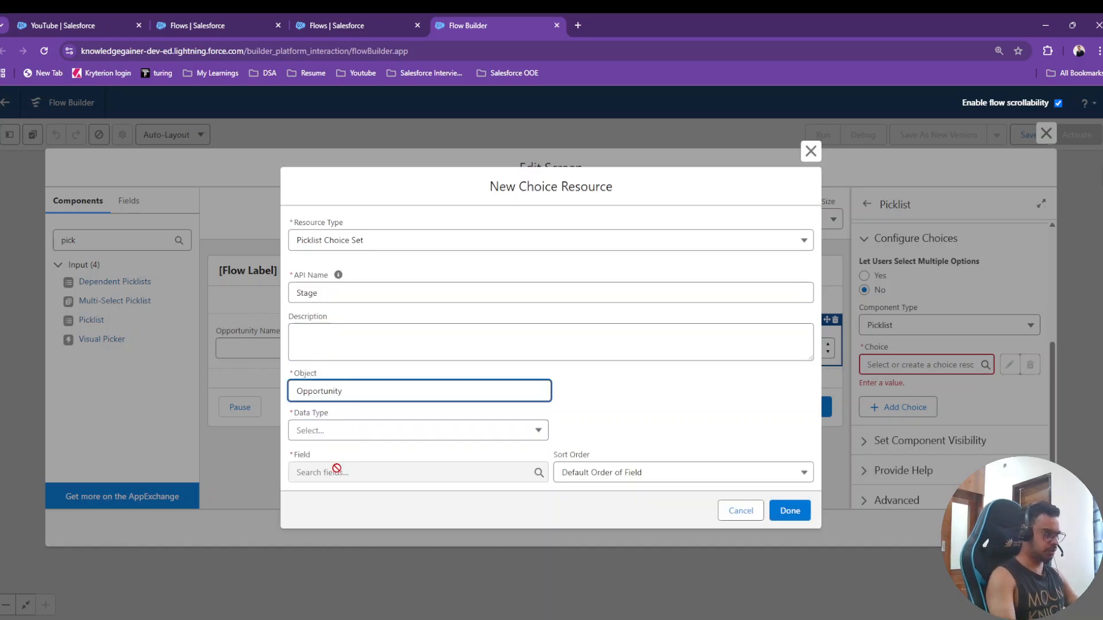
click(343, 432)
click(344, 453)
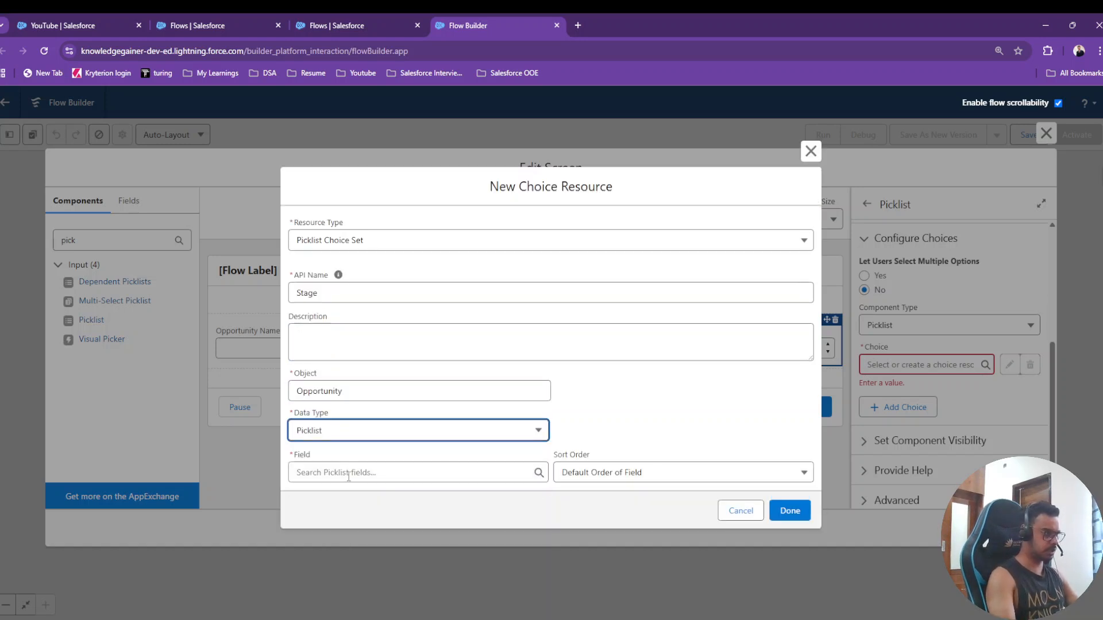
click(348, 474)
text(stage)
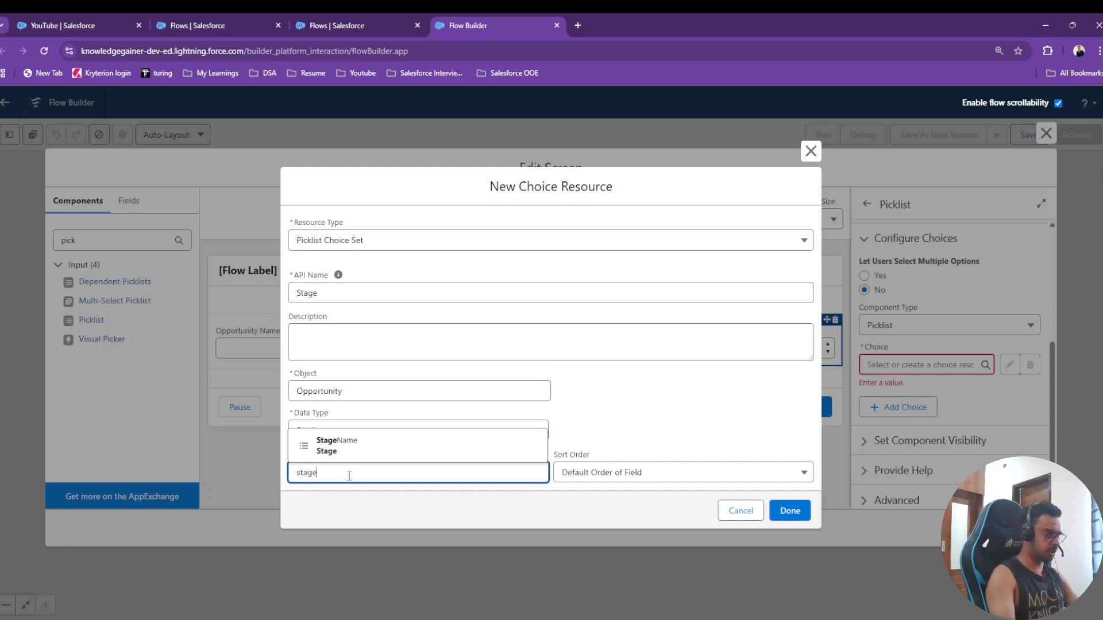
click(340, 448)
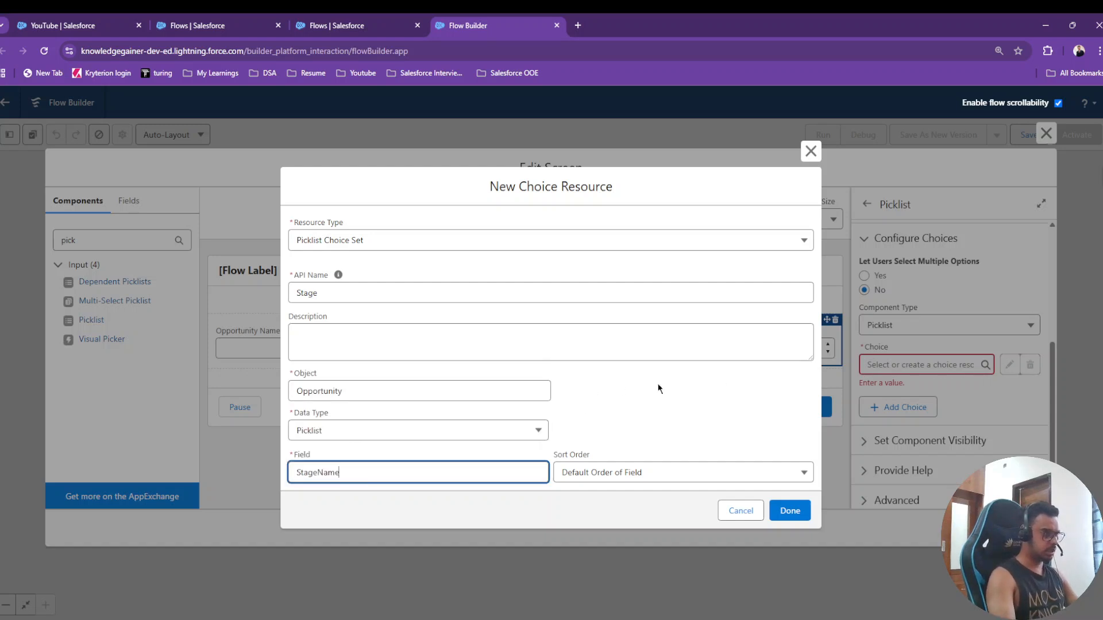
click(790, 511)
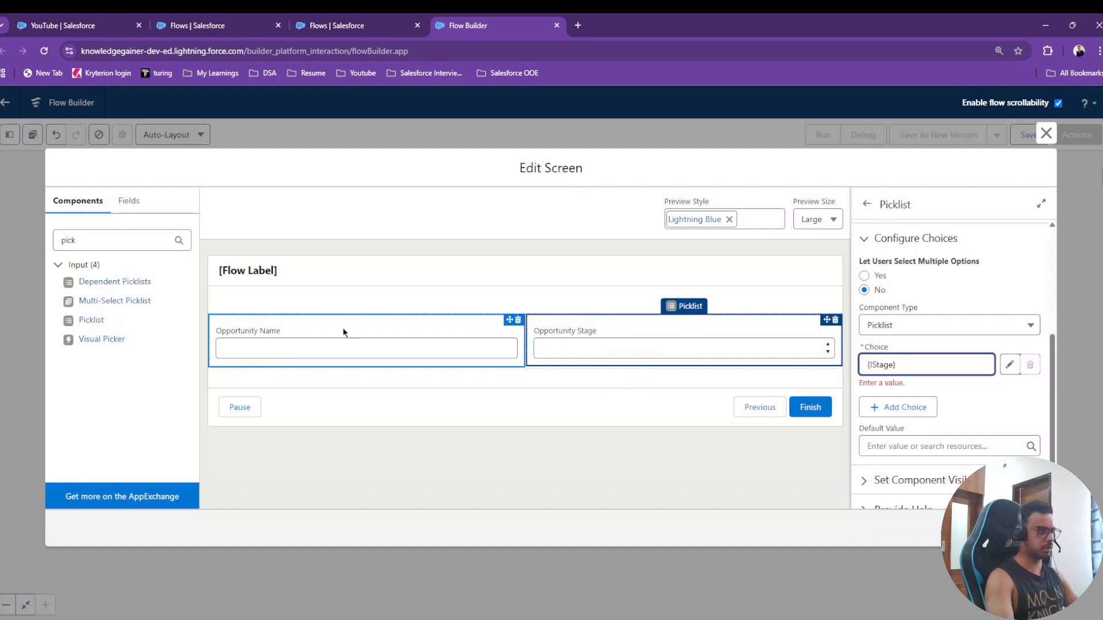
Step: Find the Date component and add it below the two-column section
click(120, 233)
key(BackSpace)
key(BackSpace)
key(BackSpace)
key(BackSpace)
text(date)
drag(92, 281, 257, 377)
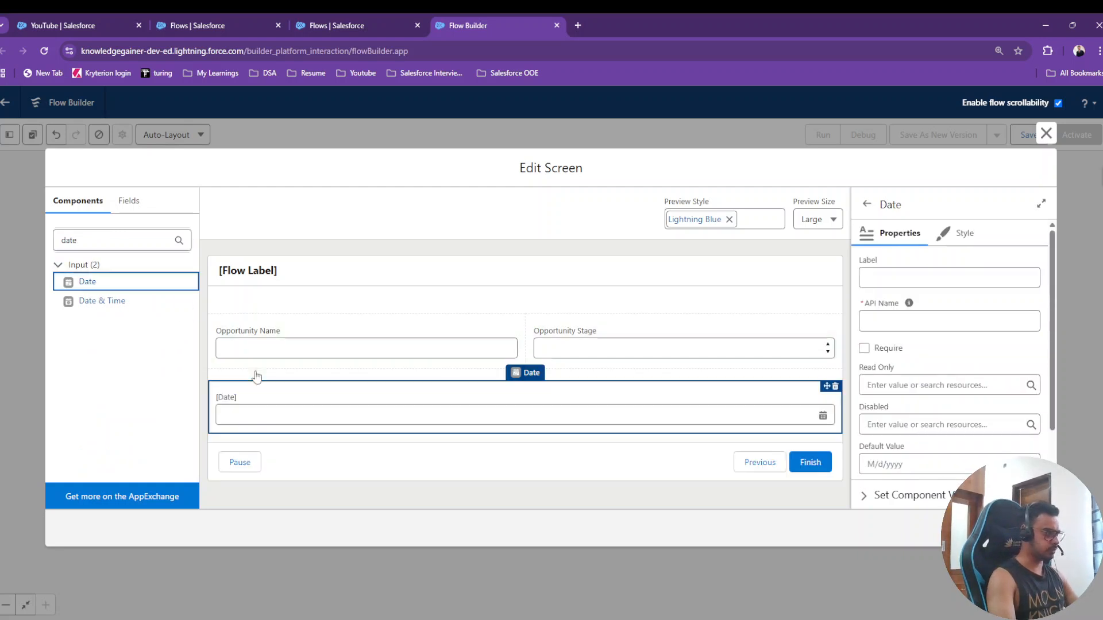
Step: Move the Date component into the section's first column, directly below the Opportunity Name field
click(836, 386)
click(710, 386)
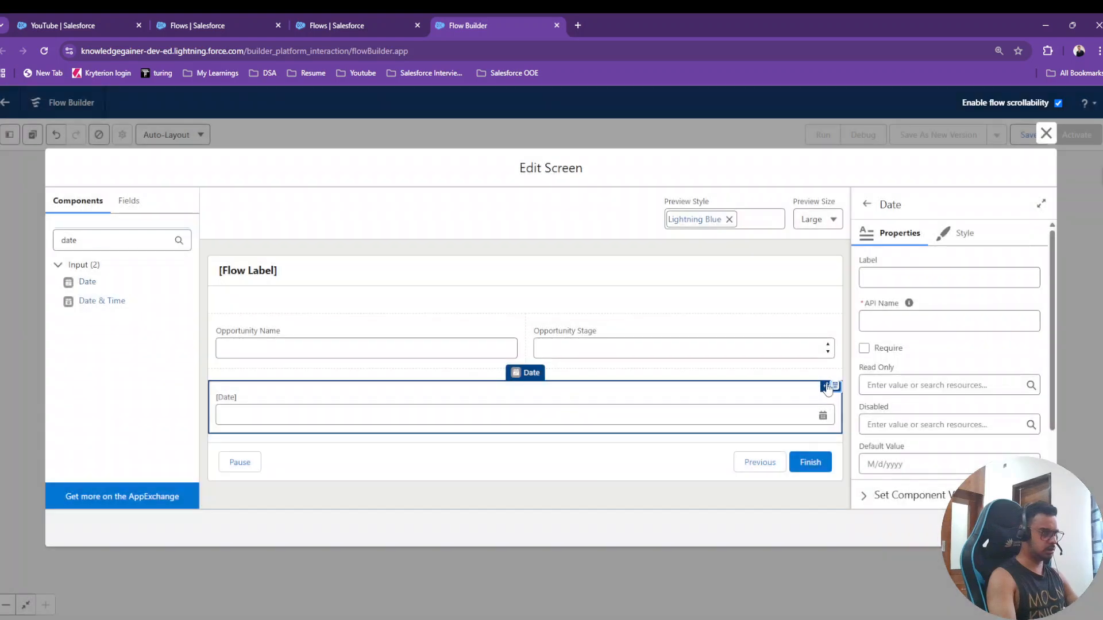
drag(827, 388, 446, 342)
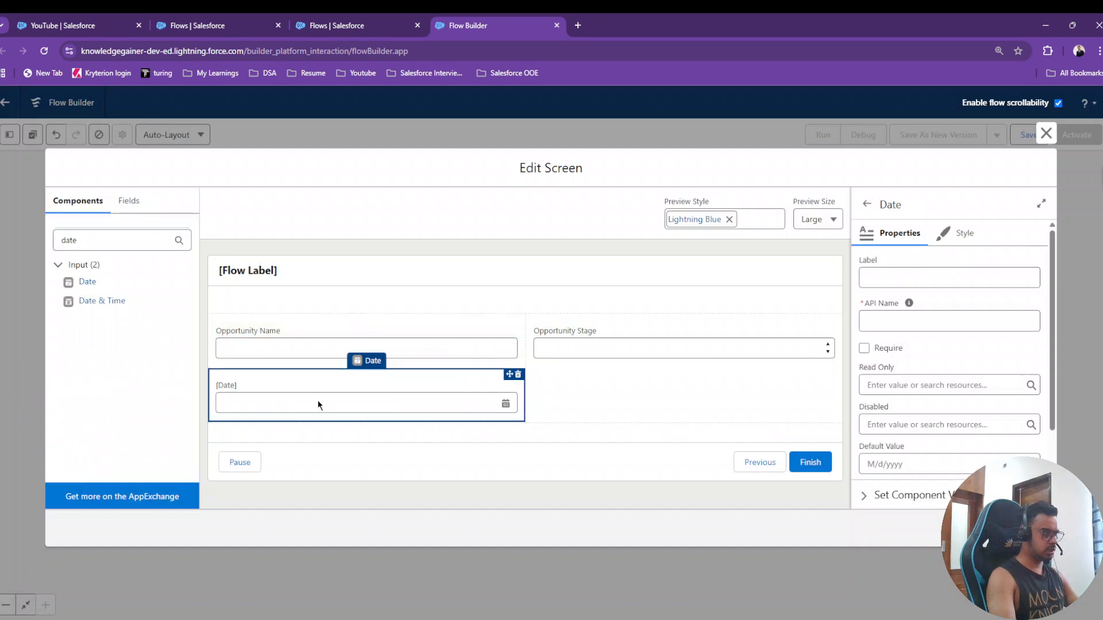
Step: Label the new Date component Close Date
click(900, 276)
text(Close)
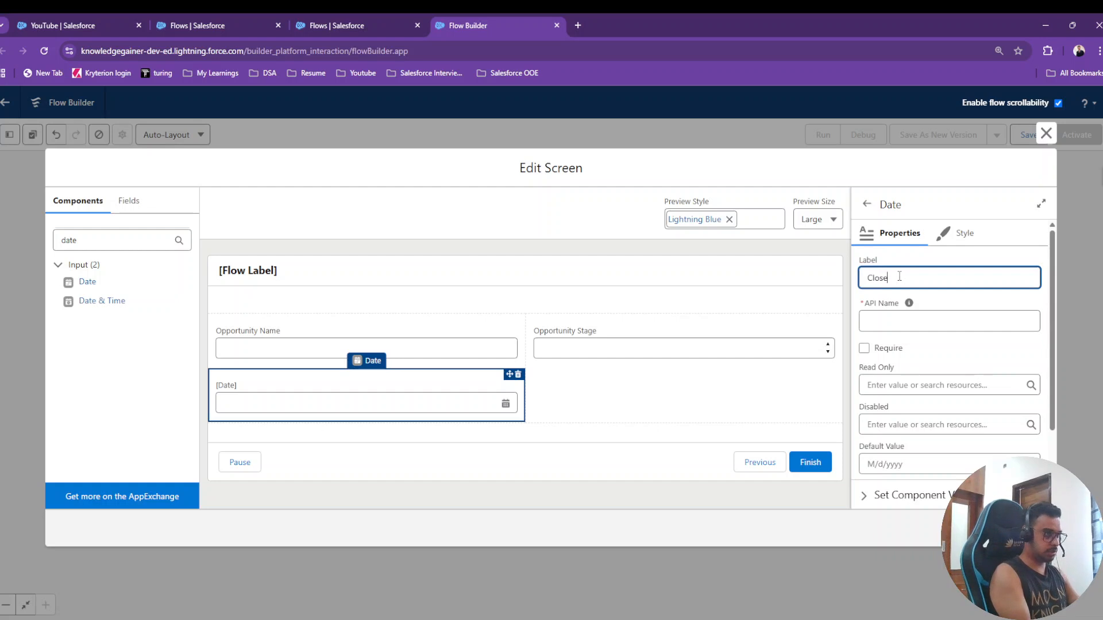
text( Date)
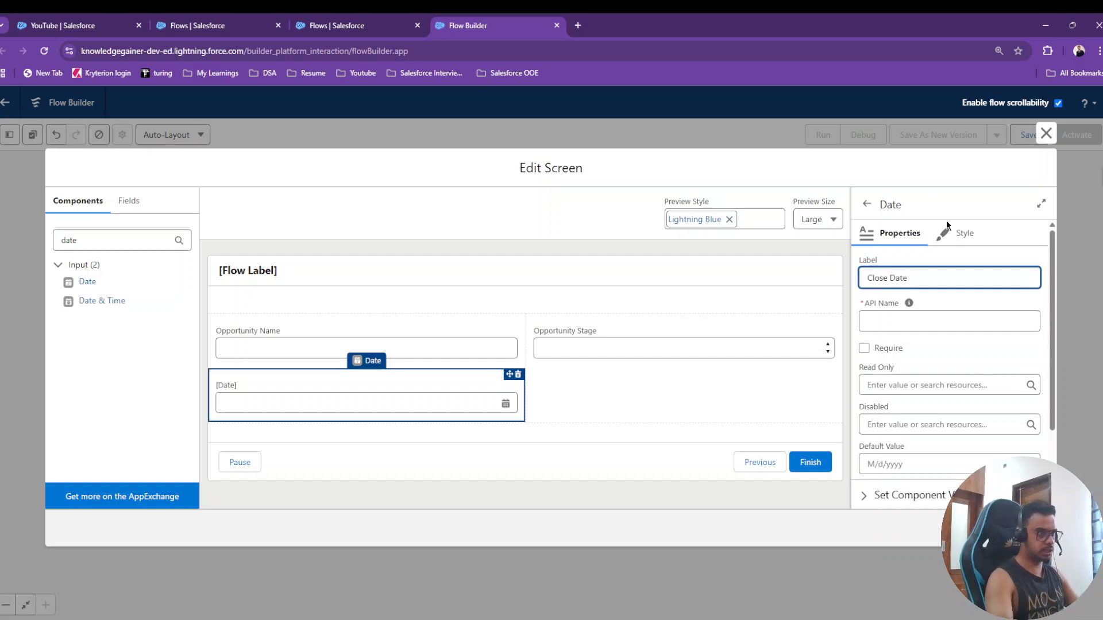
click(971, 298)
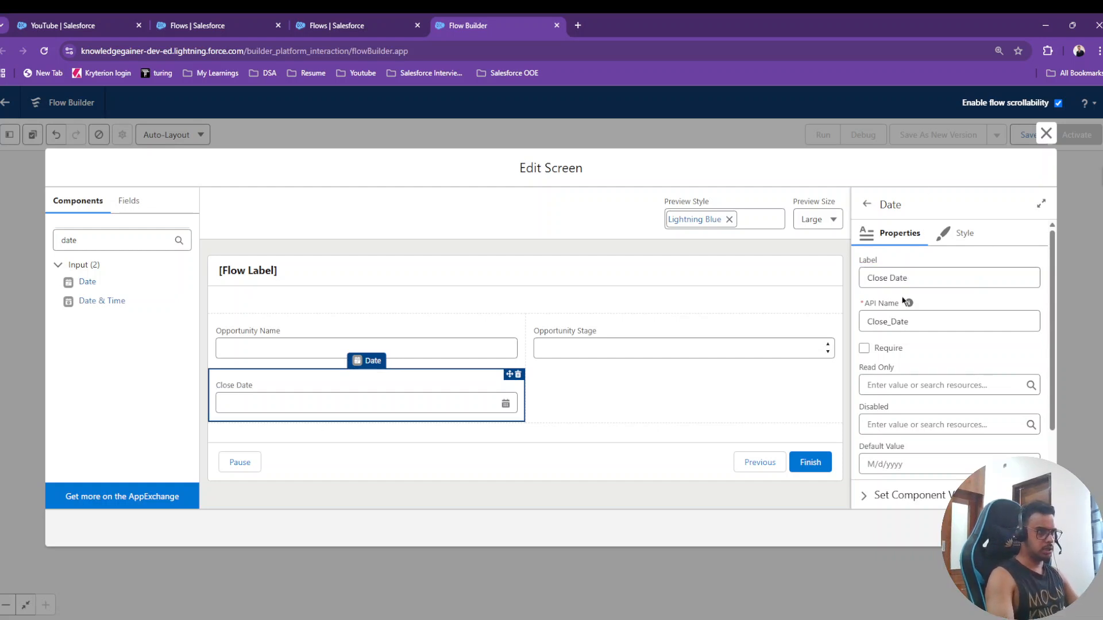
scroll(903, 311, down, 2)
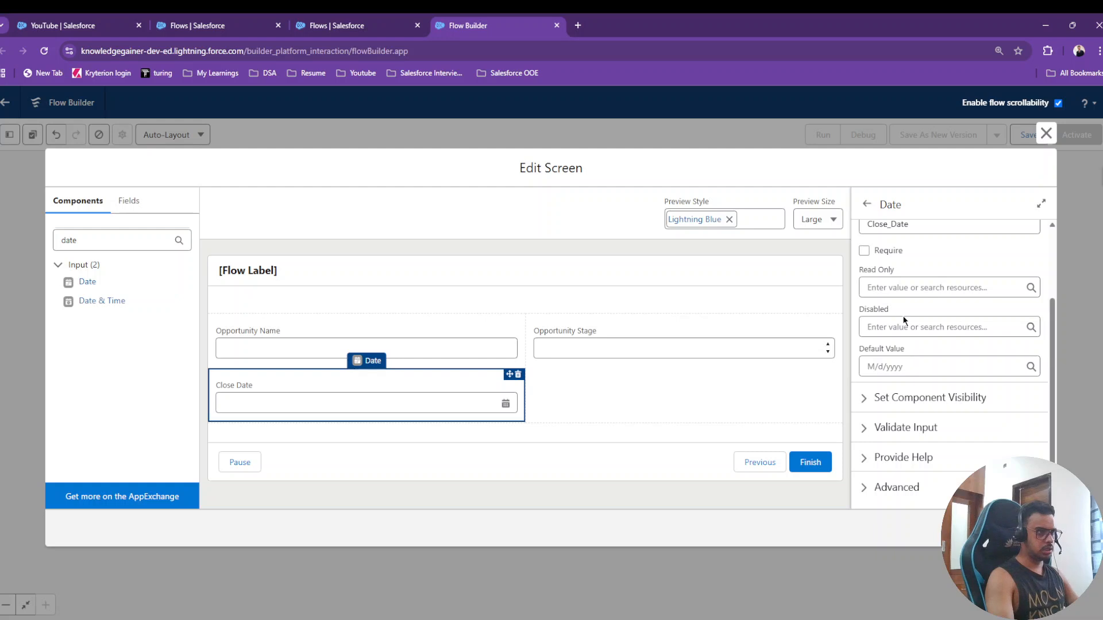
scroll(903, 319, up, 2)
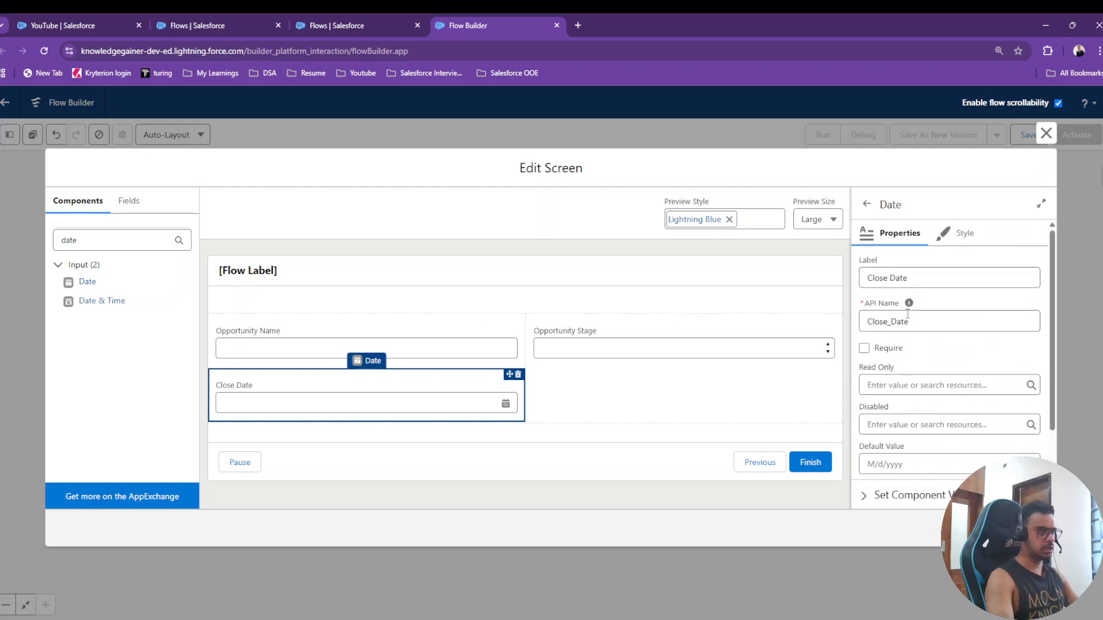
Step: Find the Lookup component and add it to the section's second column, directly below Opportunity Stage
click(620, 386)
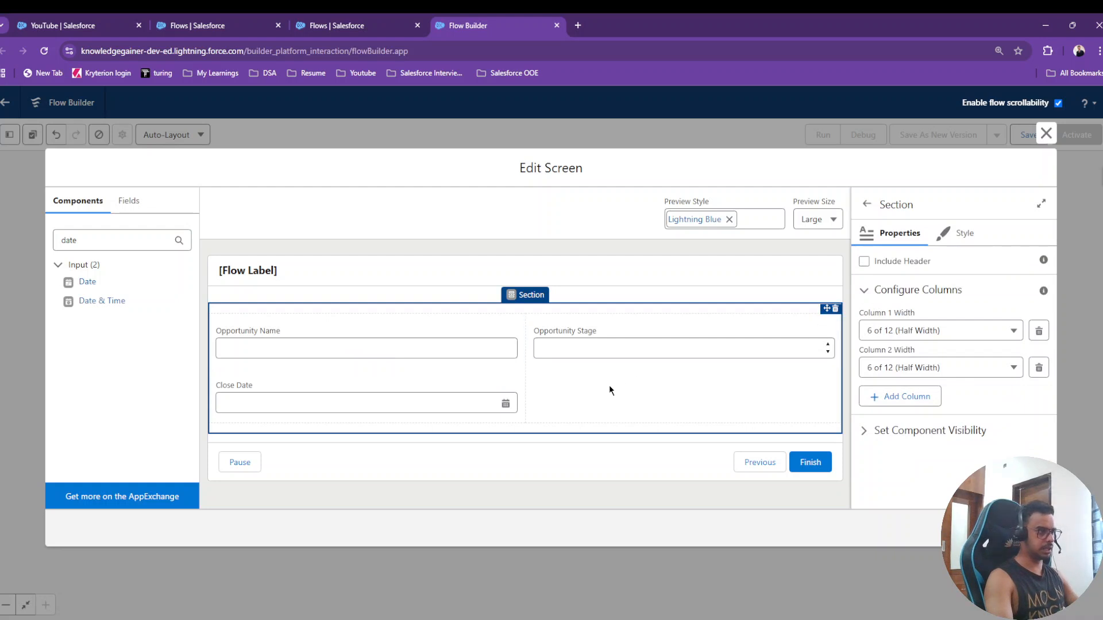
double_click(122, 246)
key(BackSpace)
text(look)
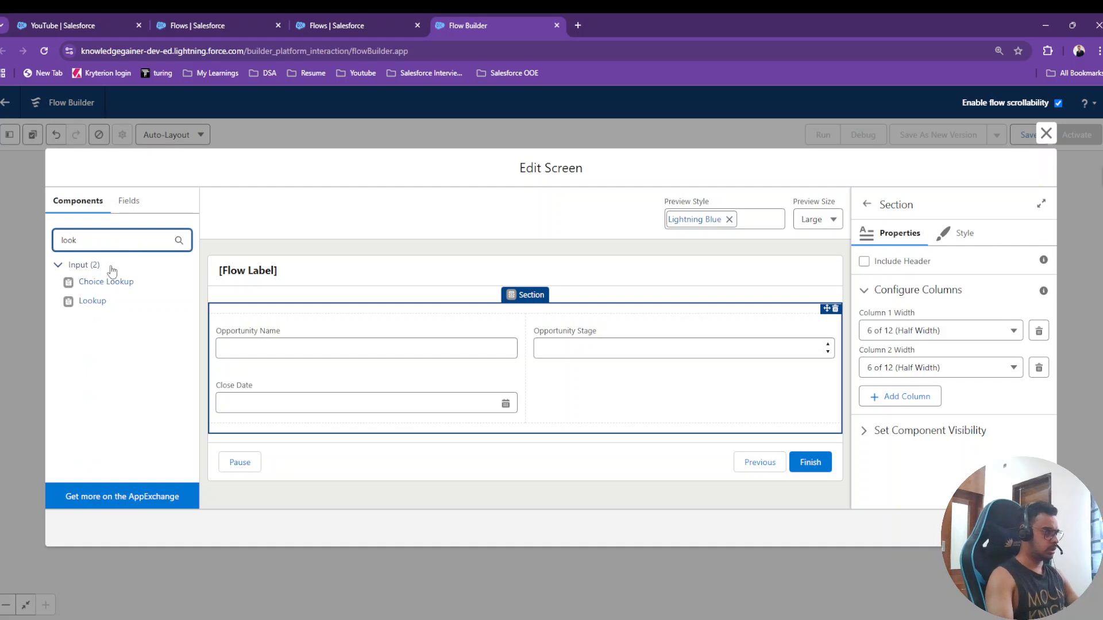
drag(92, 301, 584, 392)
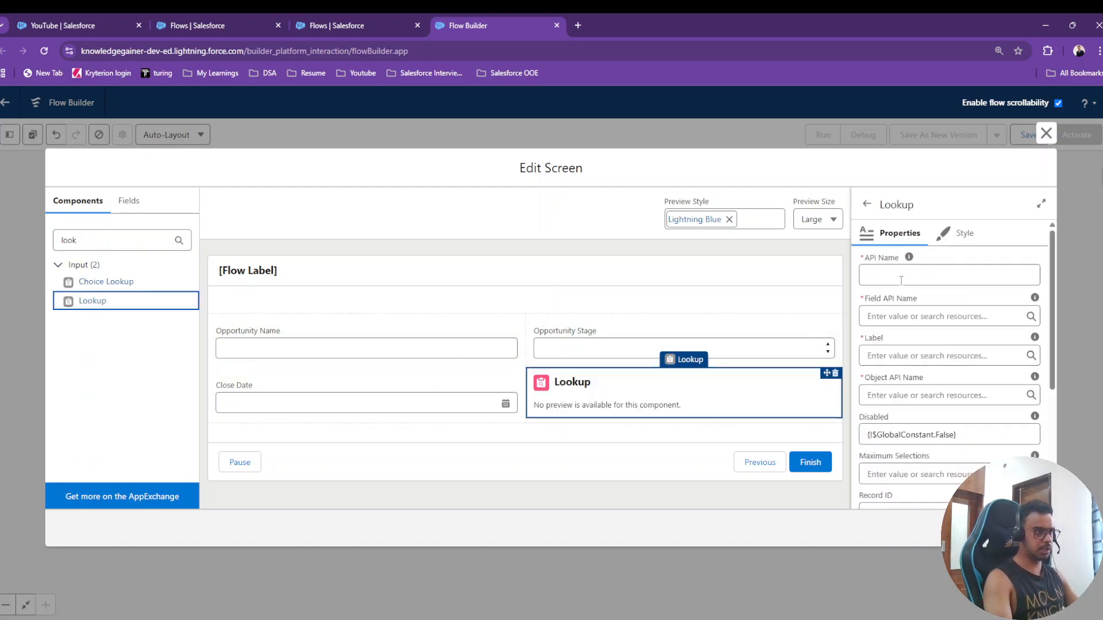
Step: Give the Lookup component the API name AccountName
click(901, 280)
text(Acco)
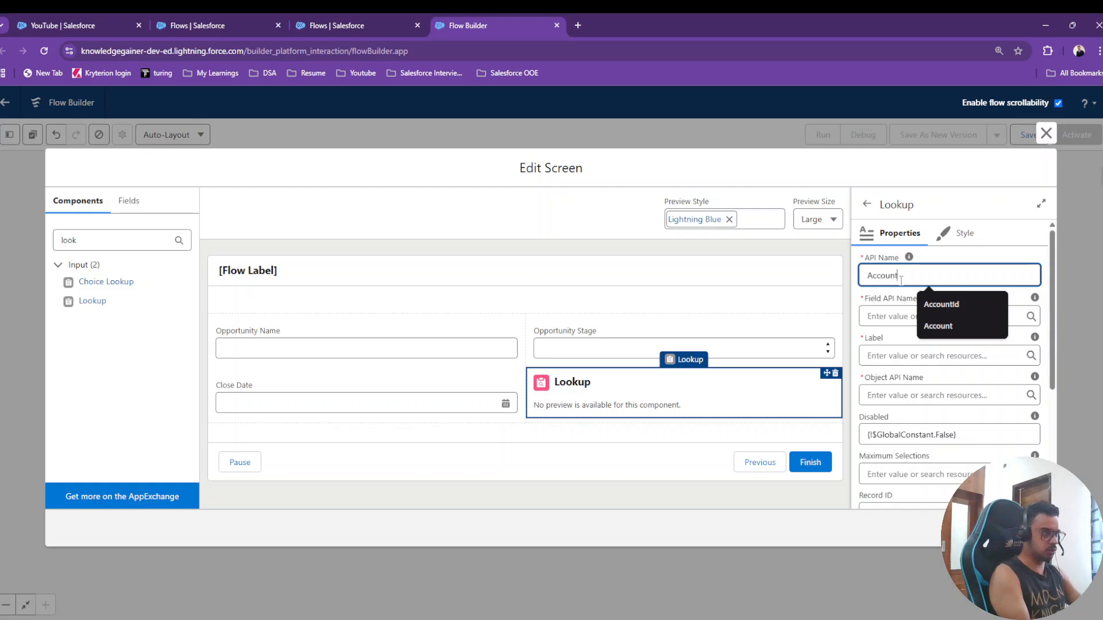
text(untName)
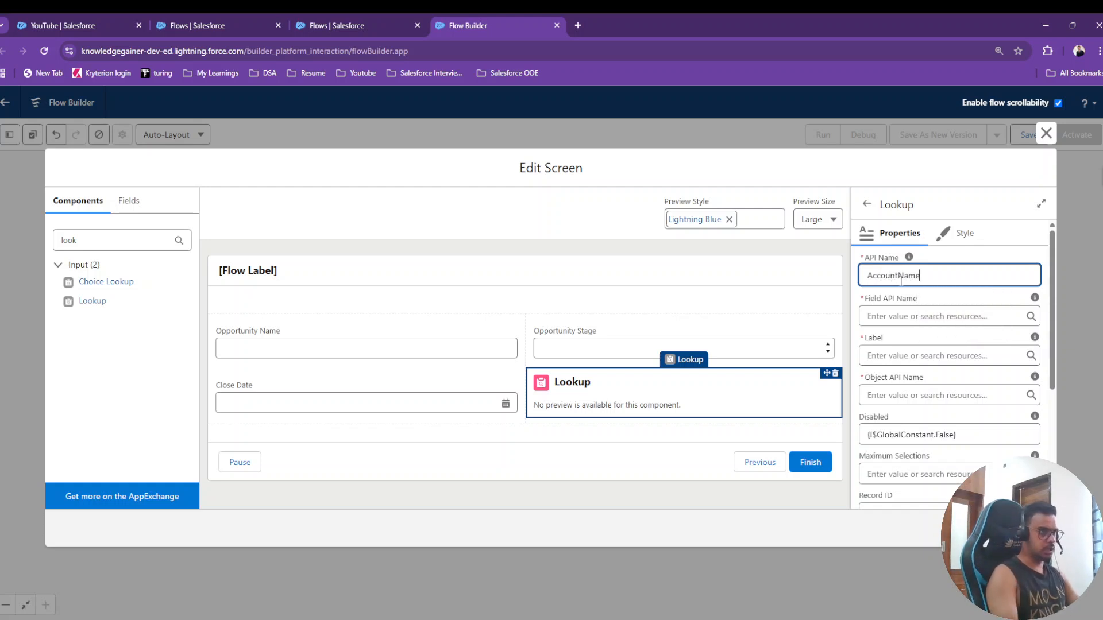
click(958, 249)
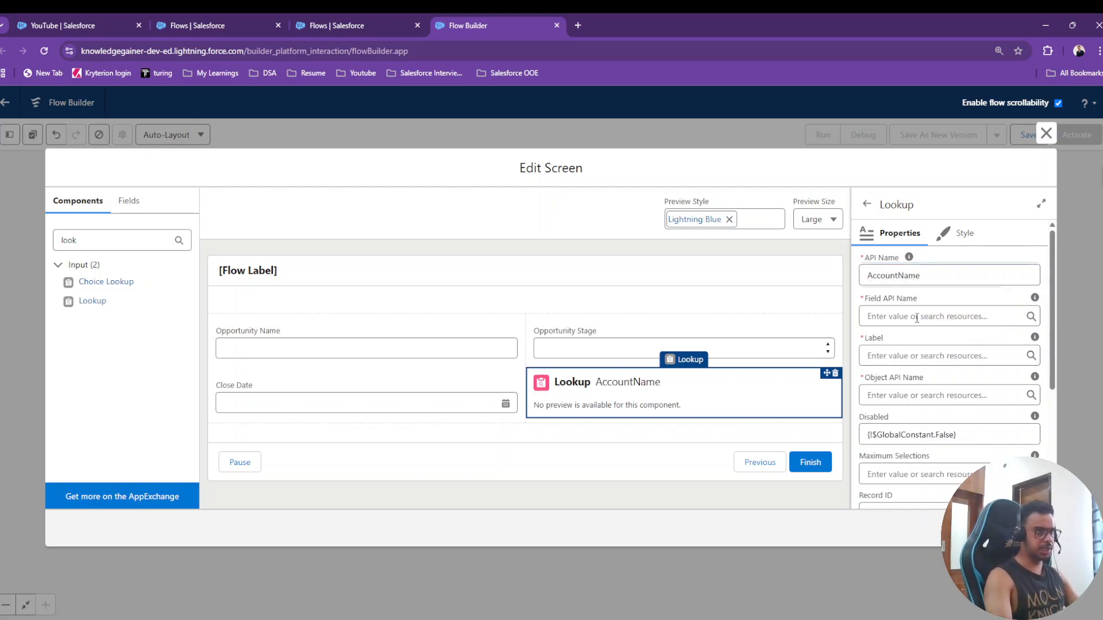
Step: Leave the flow open and bring up the Object Manager in Salesforce Setup in a separate browser tab
mouse_move(1035, 299)
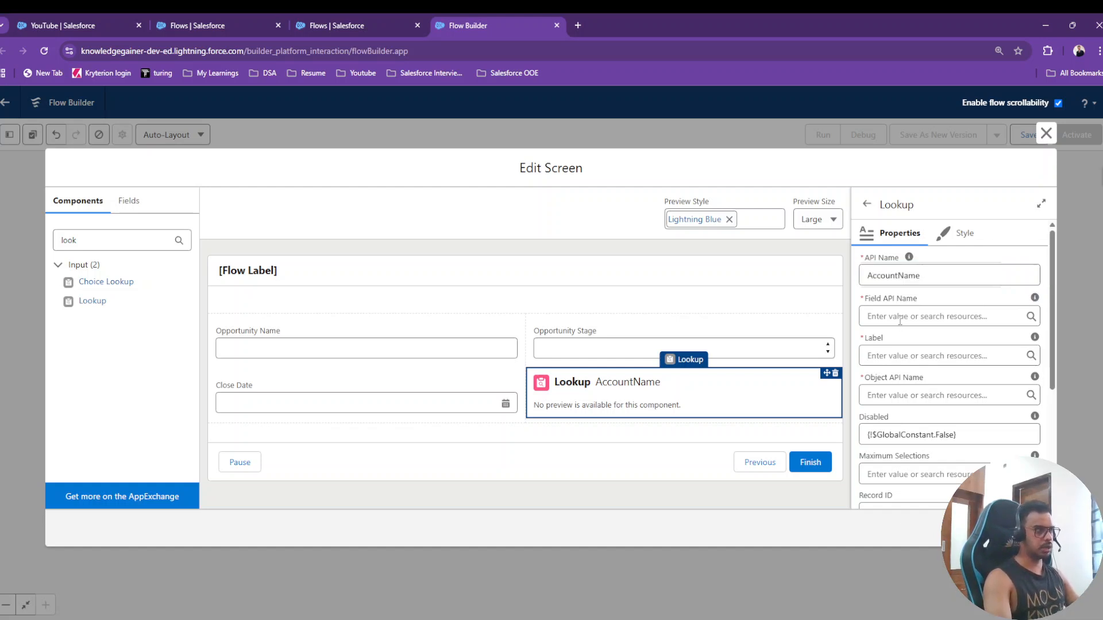
click(339, 25)
click(193, 25)
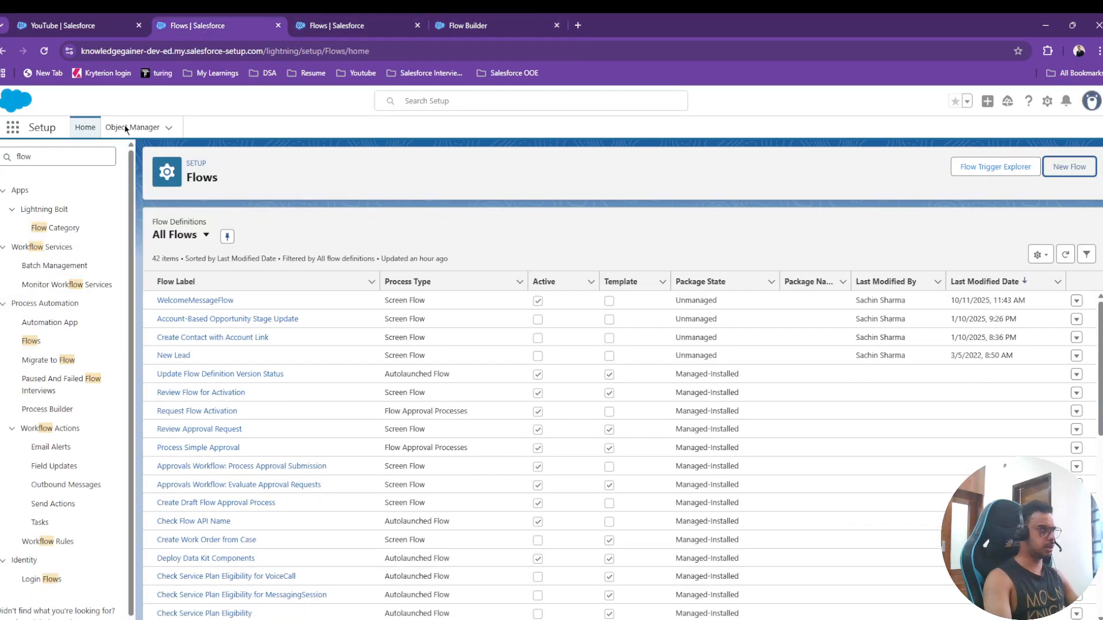
click(118, 24)
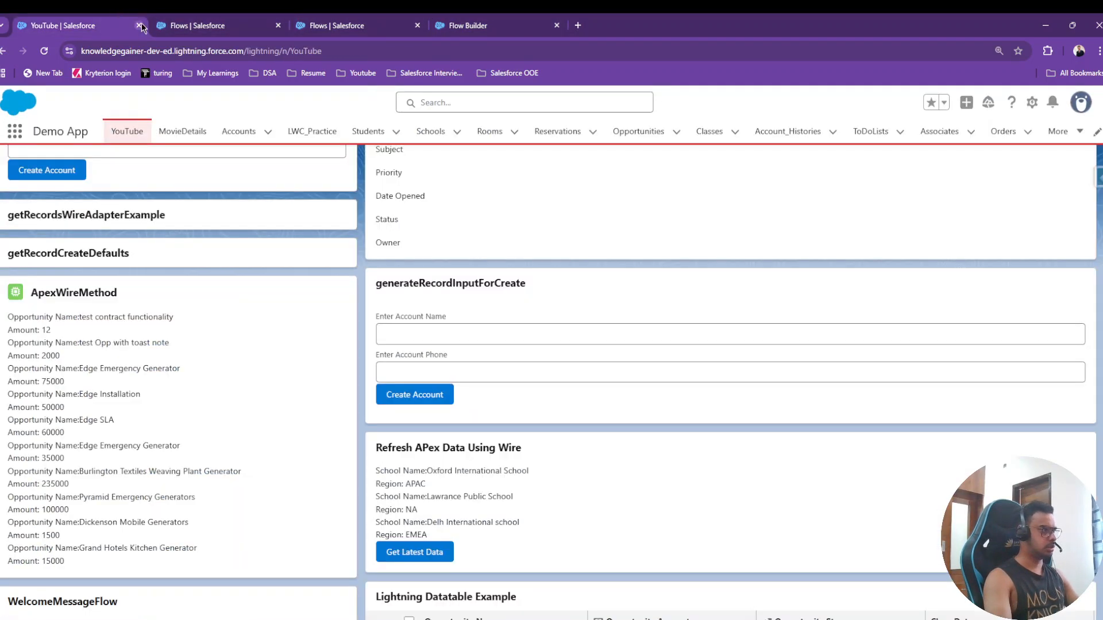
click(1032, 102)
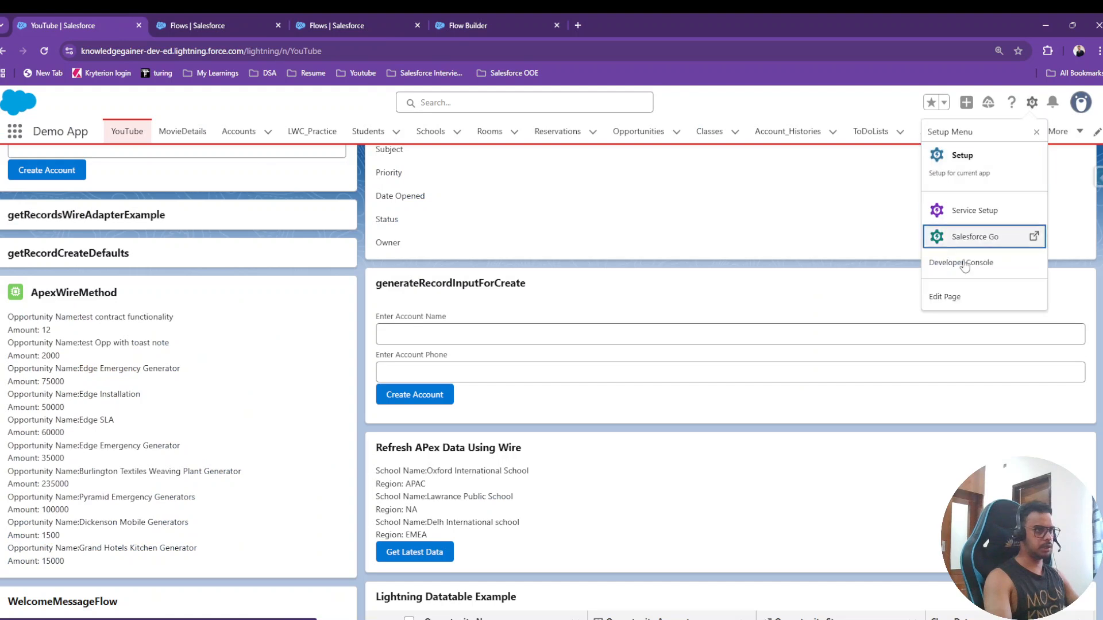
scroll(955, 279, down, 3)
scroll(955, 279, up, 2)
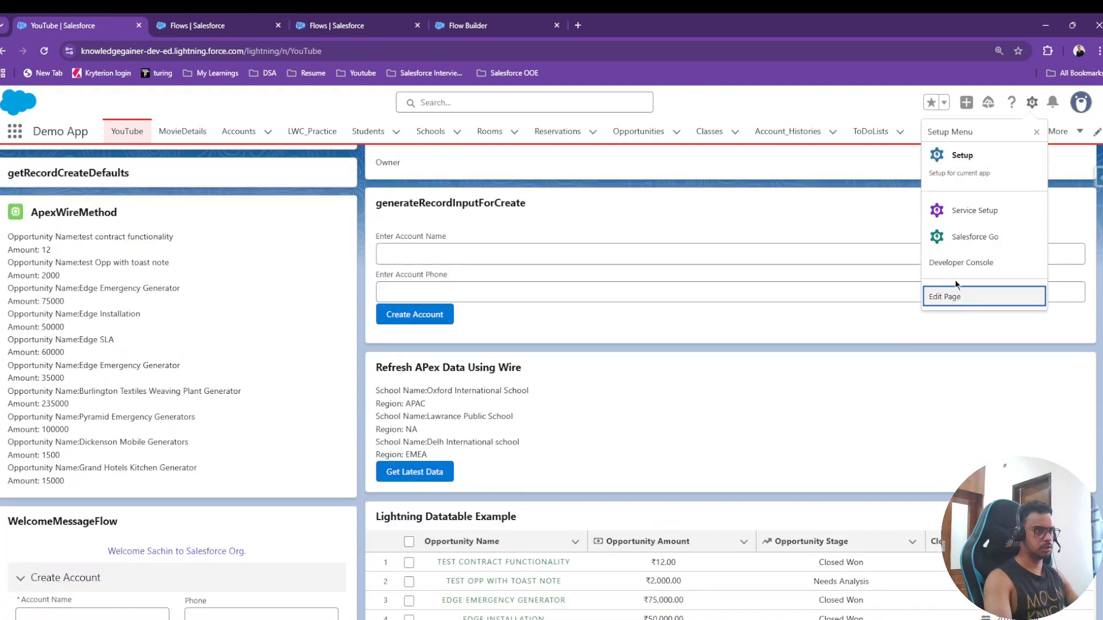
click(970, 157)
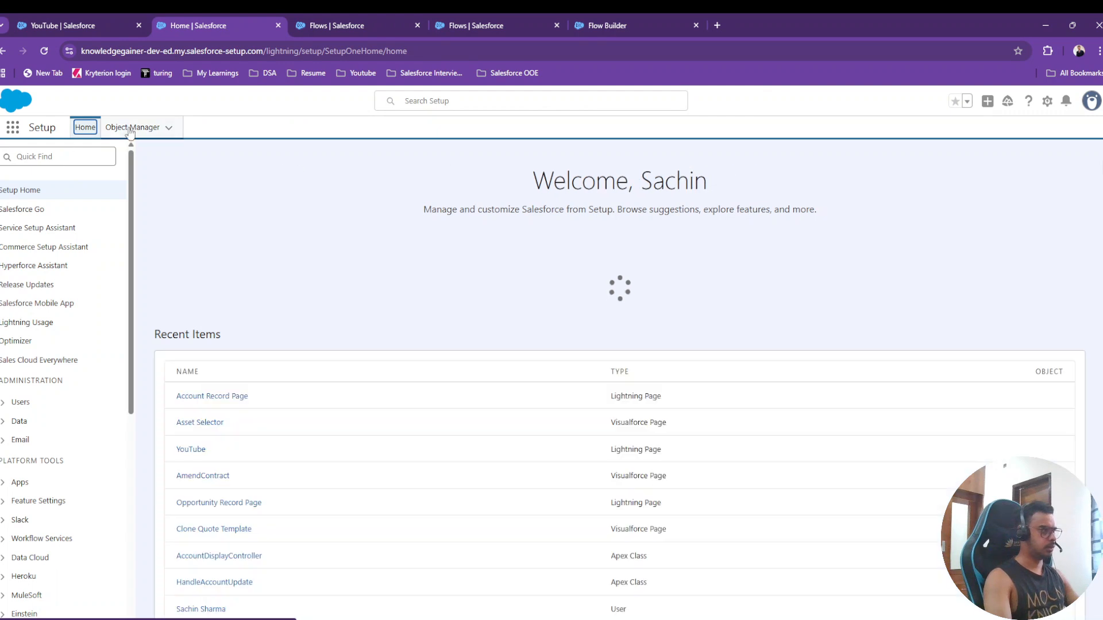
click(137, 127)
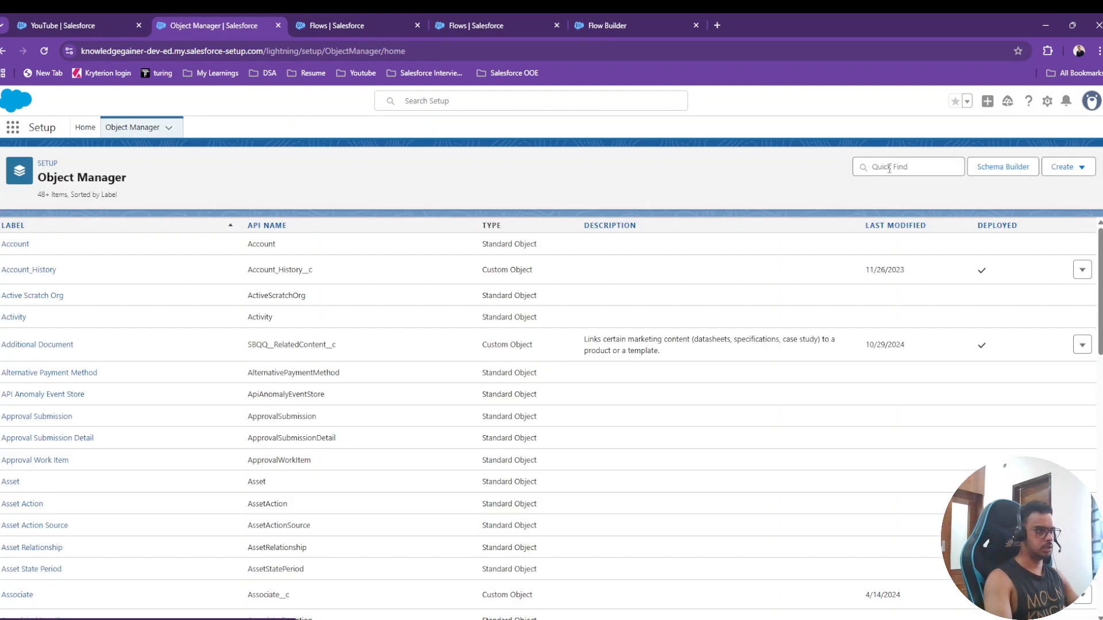
Step: Find the Opportunity object in Object Manager and open its Fields & Relationships list
click(889, 167)
text(opportu)
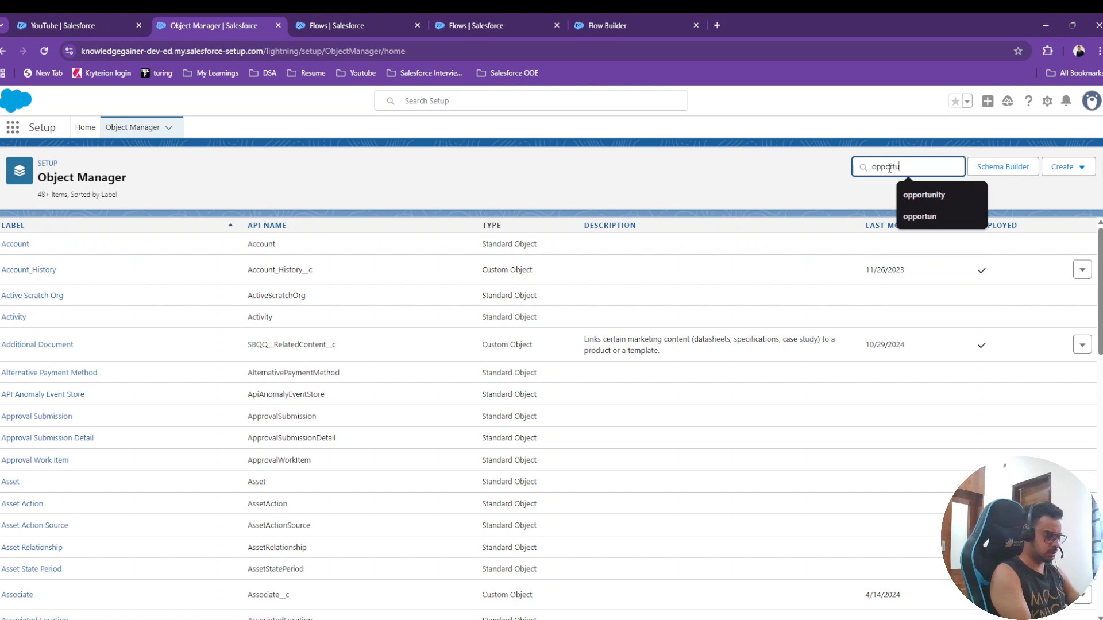
text(nity)
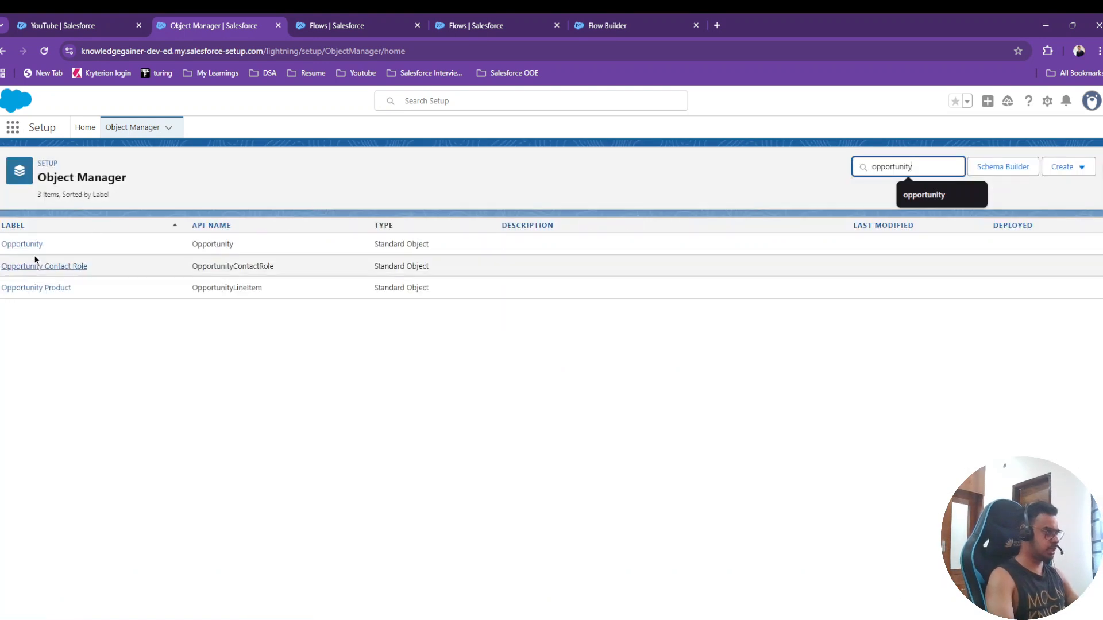
click(34, 245)
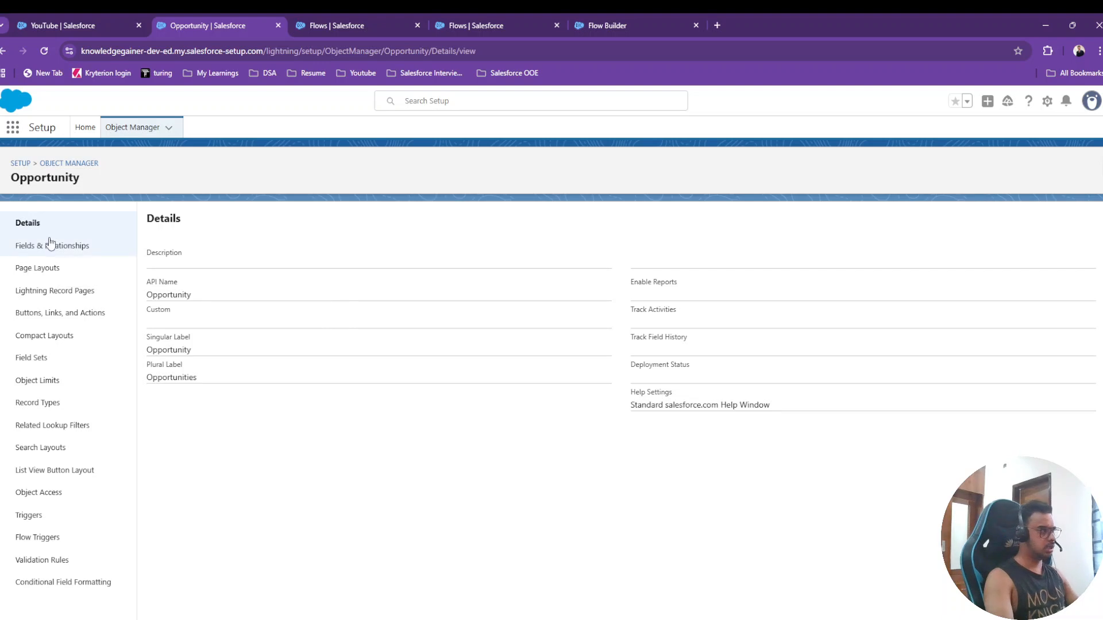
click(50, 247)
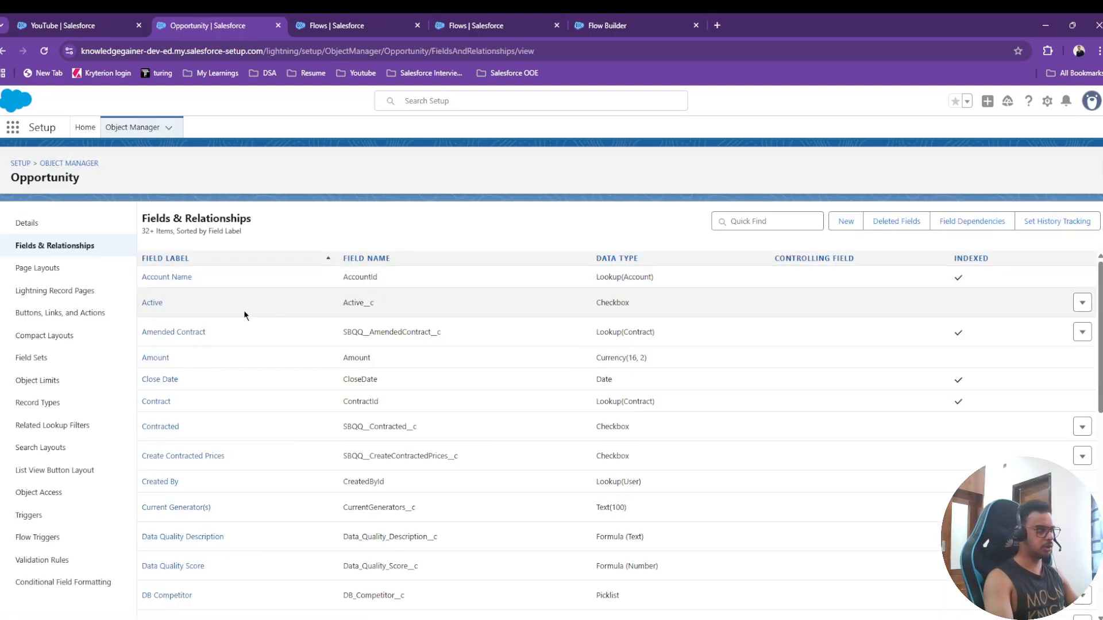
Step: Copy the Account Name field's API name, AccountId, and paste it as the lookup's Field API Name in Flow Builder
double_click(362, 279)
key(ctrl+c)
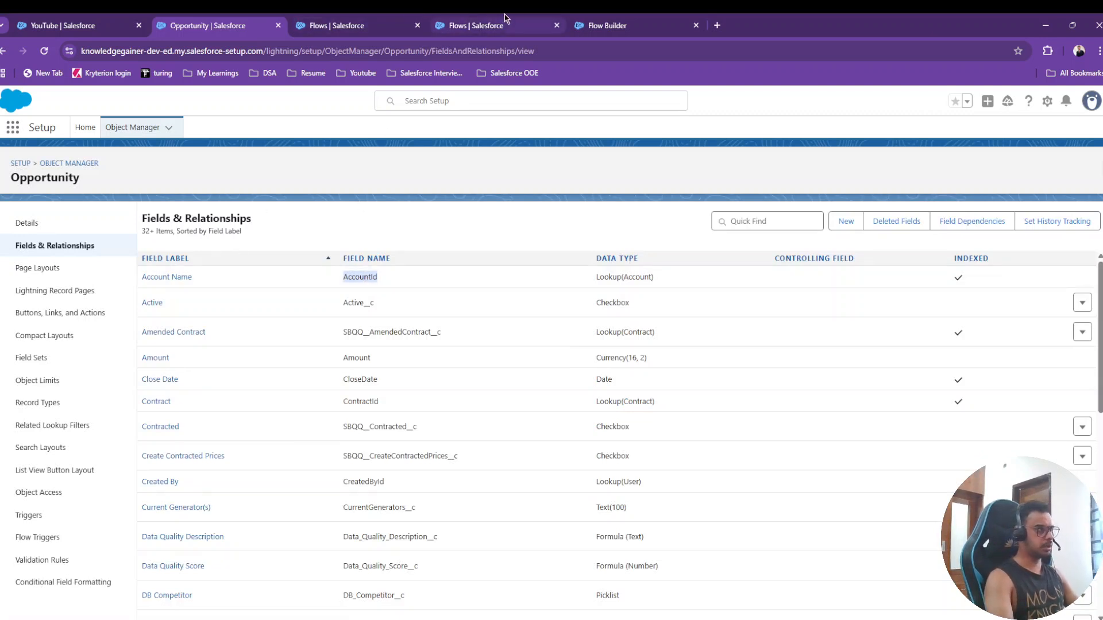
click(614, 19)
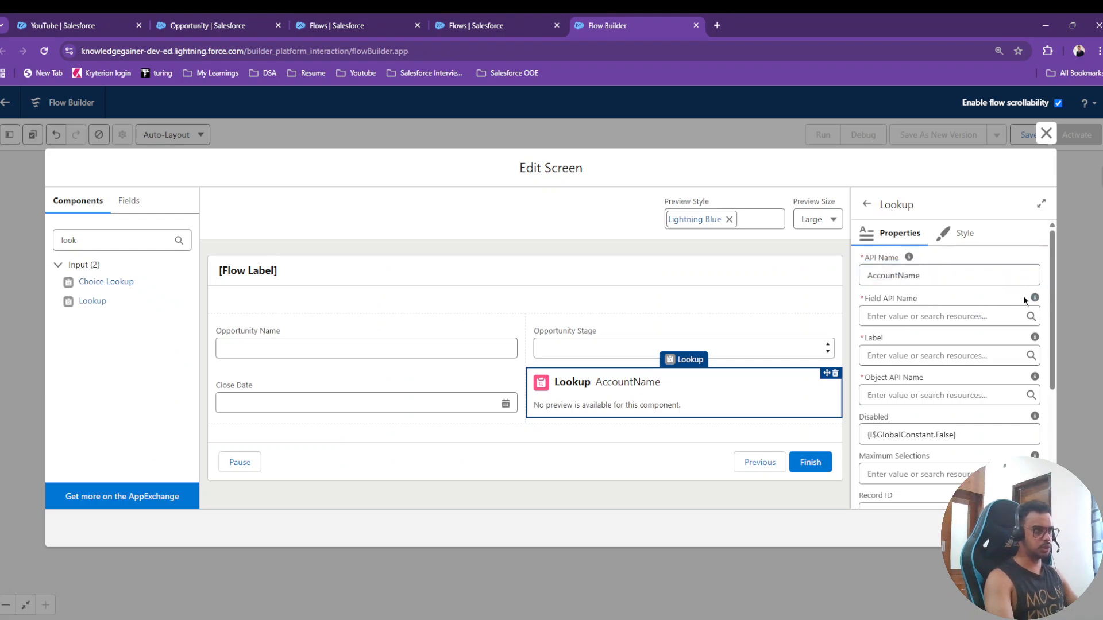
click(345, 23)
click(220, 19)
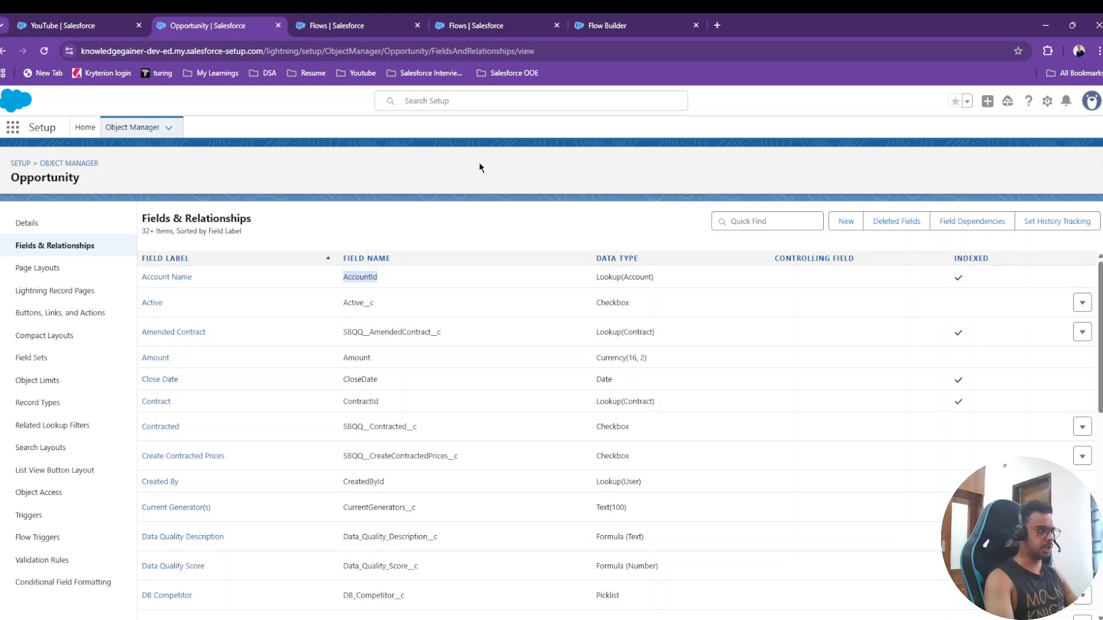
click(460, 23)
click(631, 24)
click(914, 316)
key(ctrl+v)
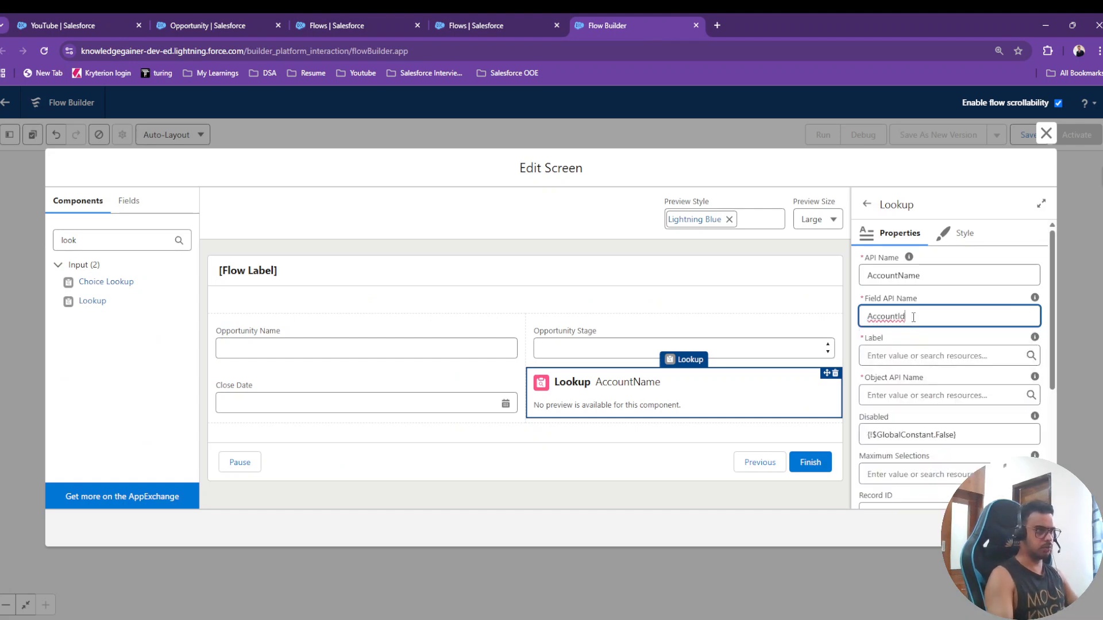
Step: Set the Lookup component's label to Parent Account
click(908, 357)
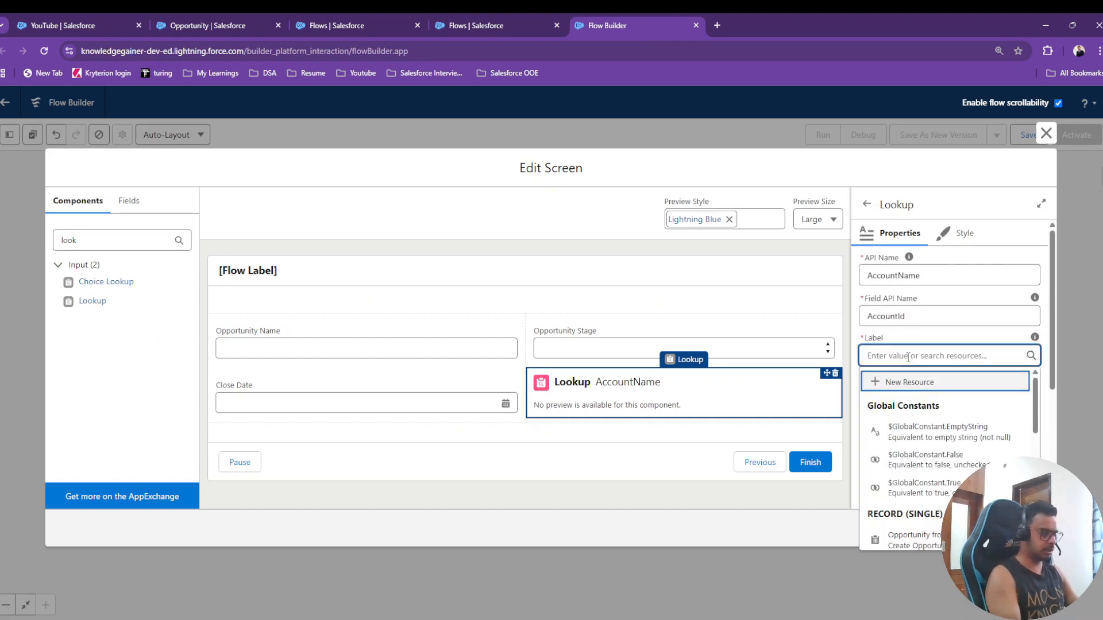
text(Parent Account)
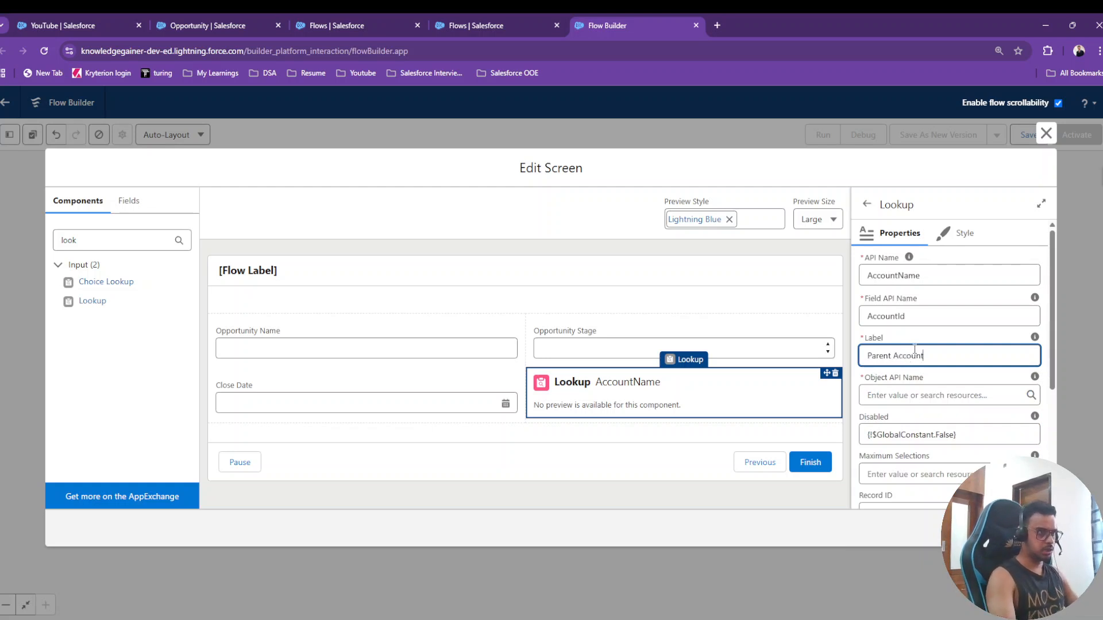
click(919, 339)
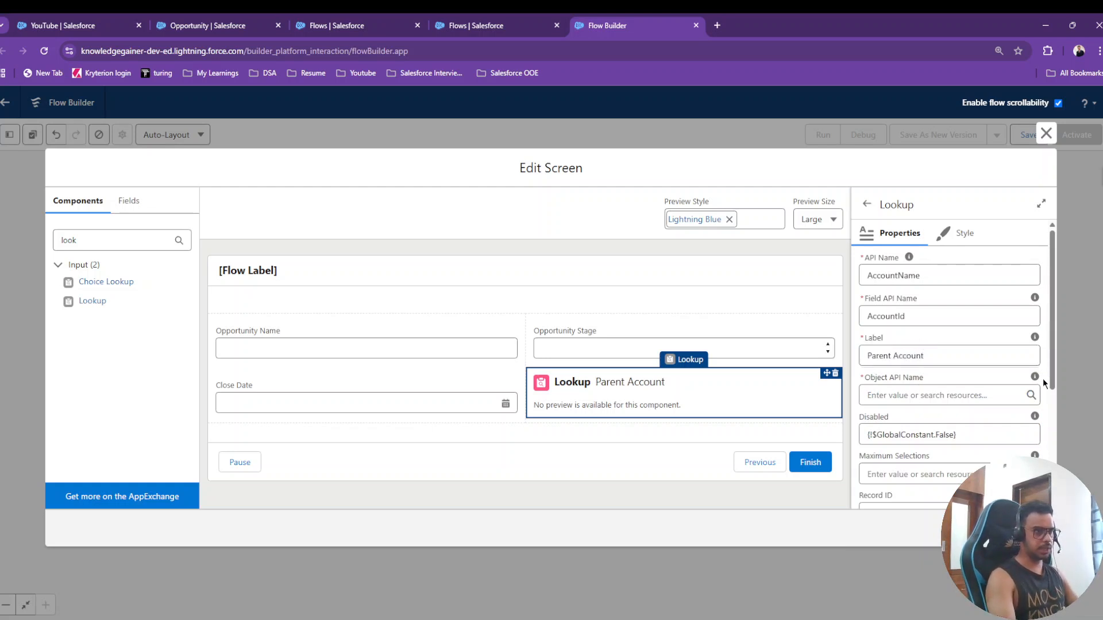
Step: Look up the Opportunity object's API name in its Object Manager details
mouse_move(1036, 382)
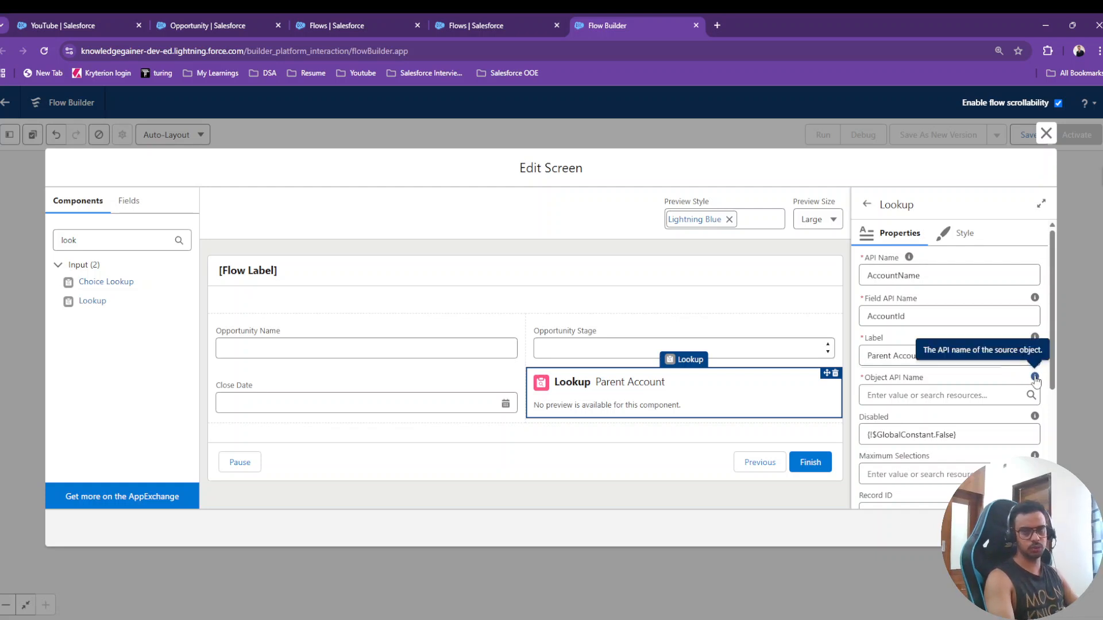
click(477, 26)
click(345, 25)
click(261, 17)
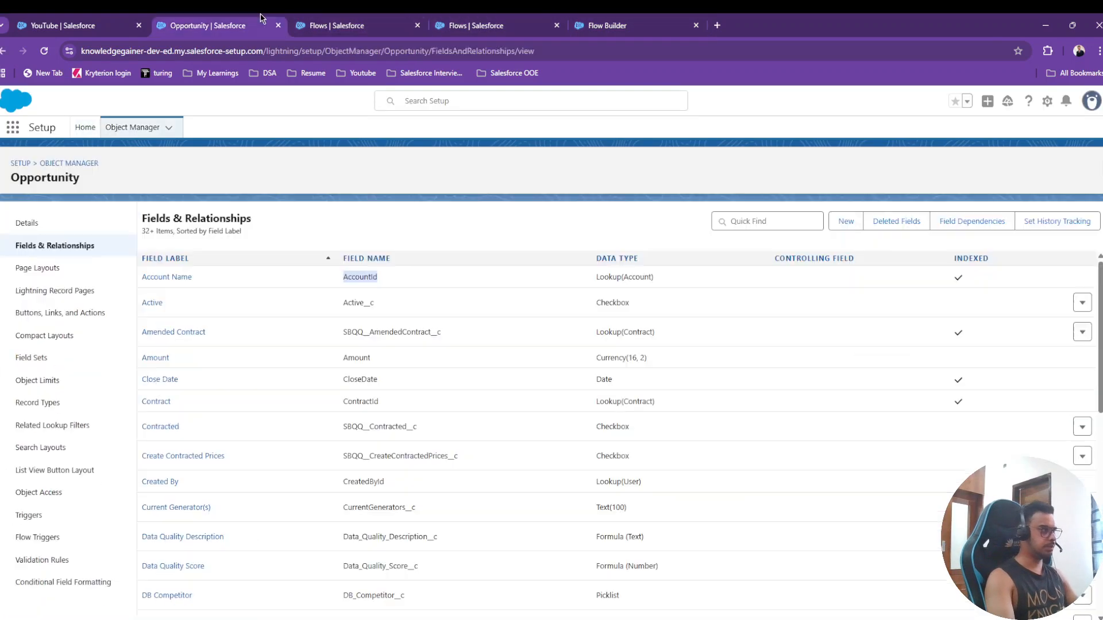
click(25, 223)
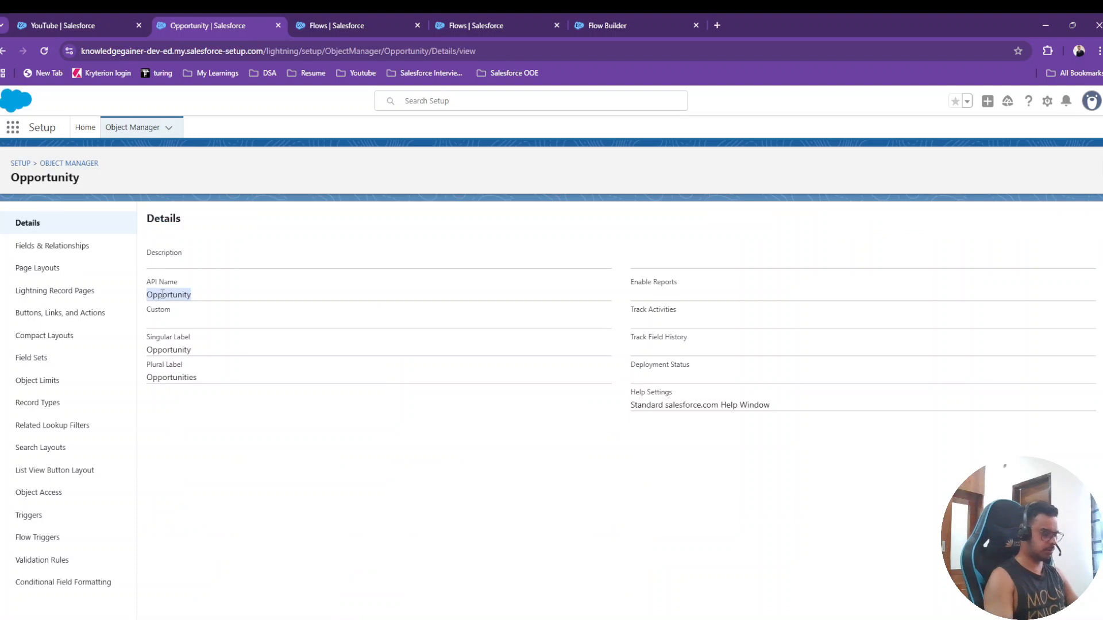
Step: Back in Flow Builder, set the lookup's Object API Name to Opportunity
click(603, 26)
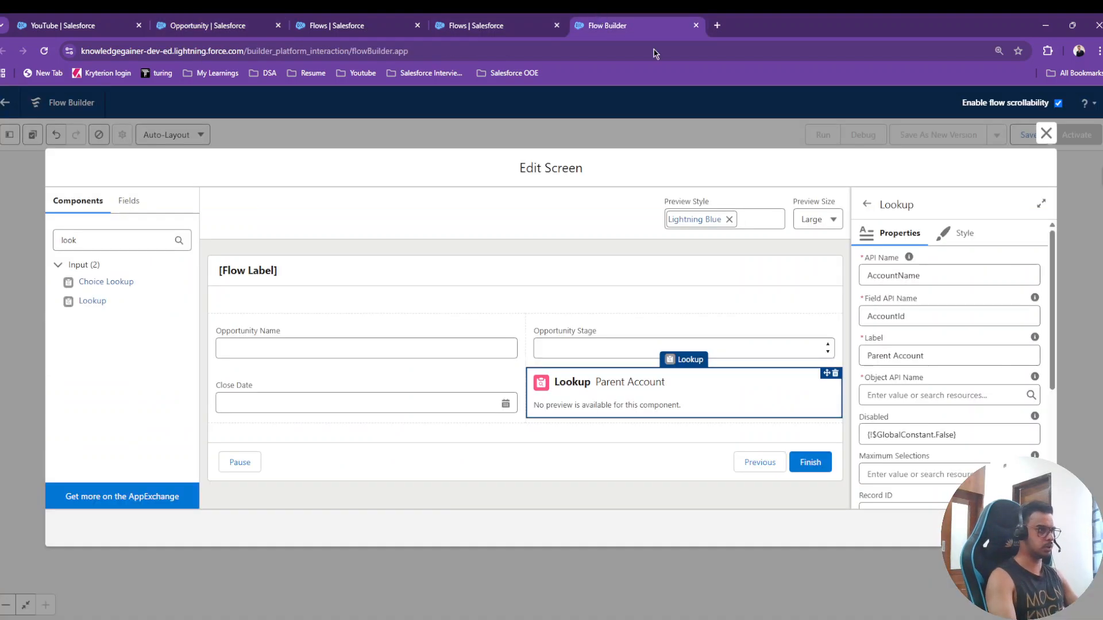
click(905, 396)
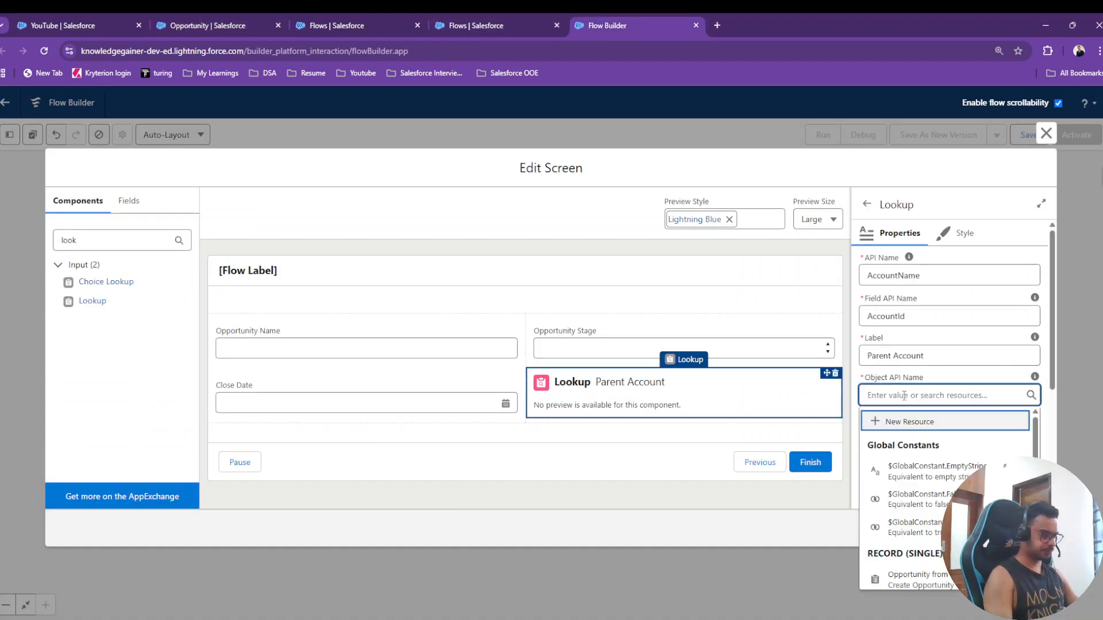
text(Opportunity)
click(1077, 328)
scroll(906, 308, down, 3)
scroll(906, 308, up, 3)
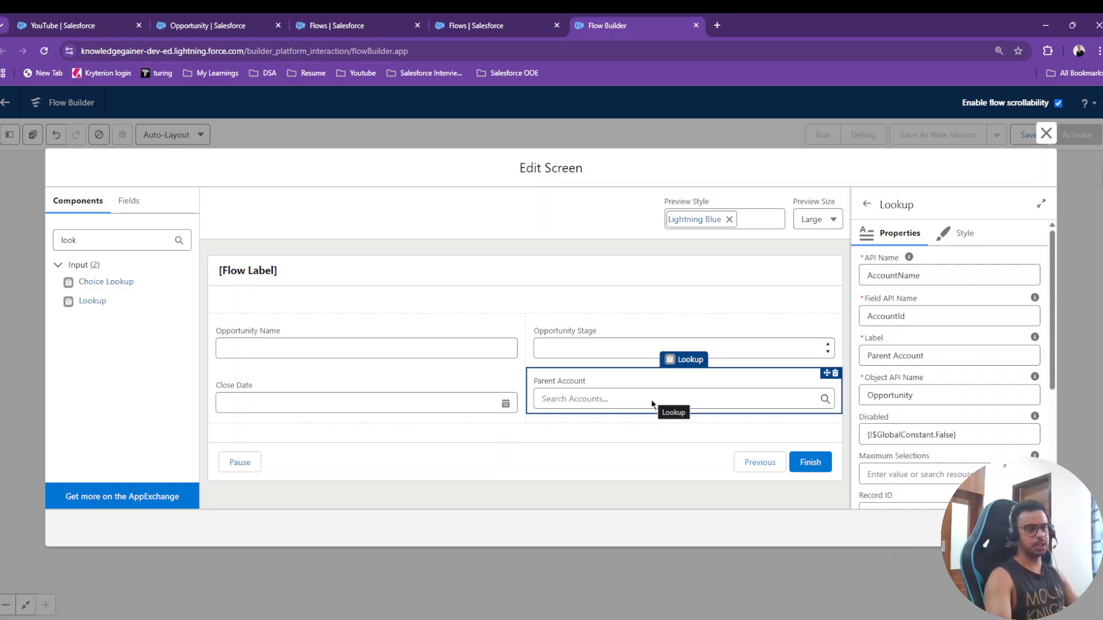
Step: Hide the Previous and Pause buttons in the Opportunity Details screen's footer
click(626, 462)
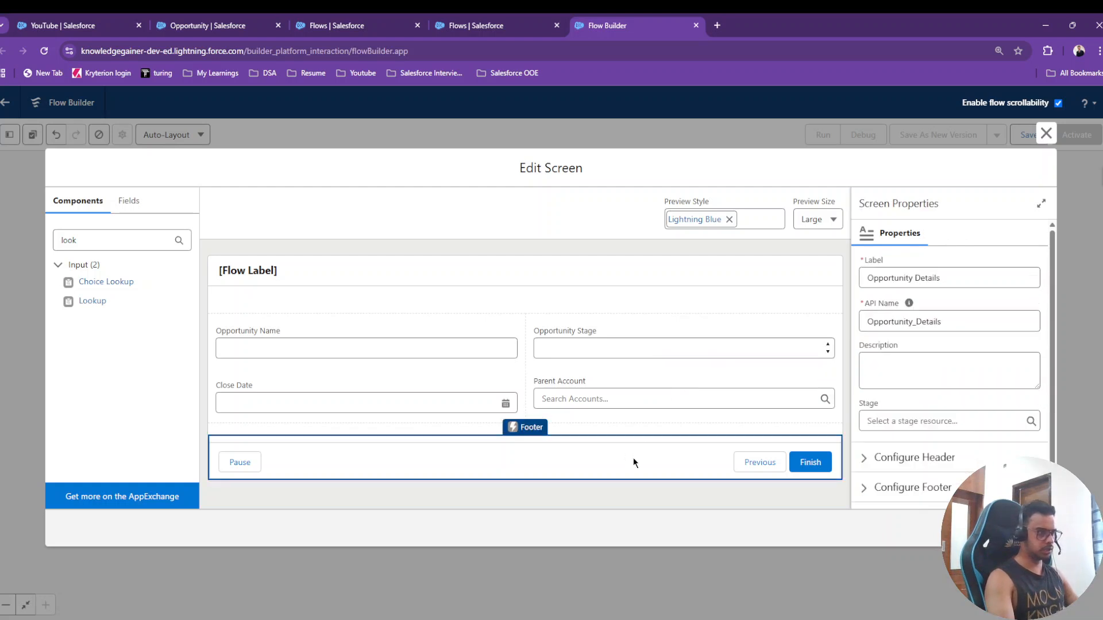
scroll(923, 347, down, 1)
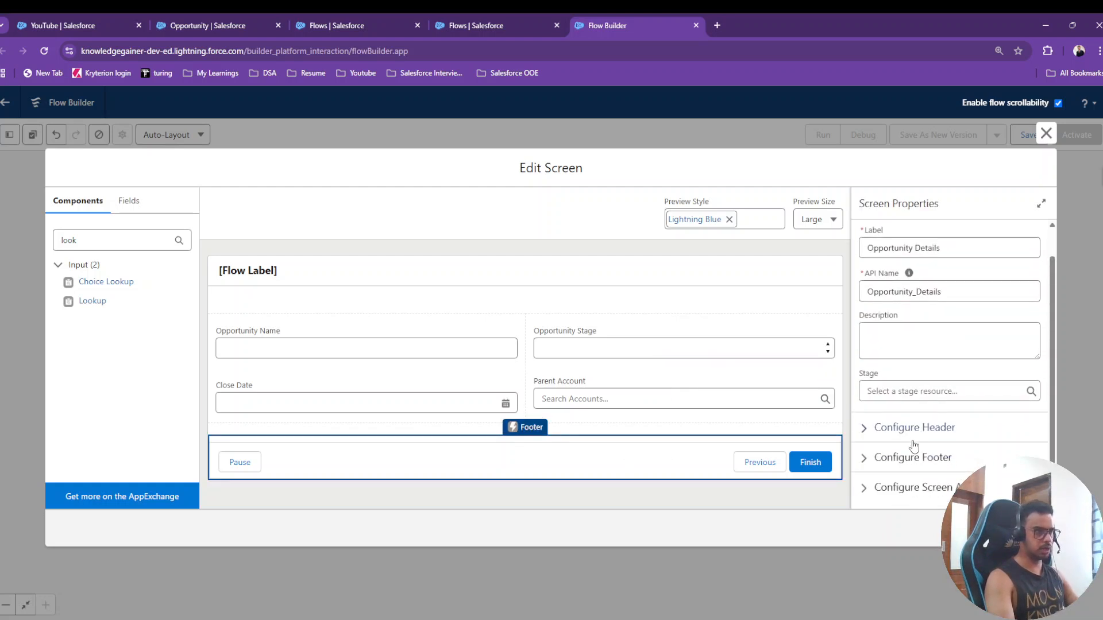
click(907, 461)
scroll(900, 425, down, 3)
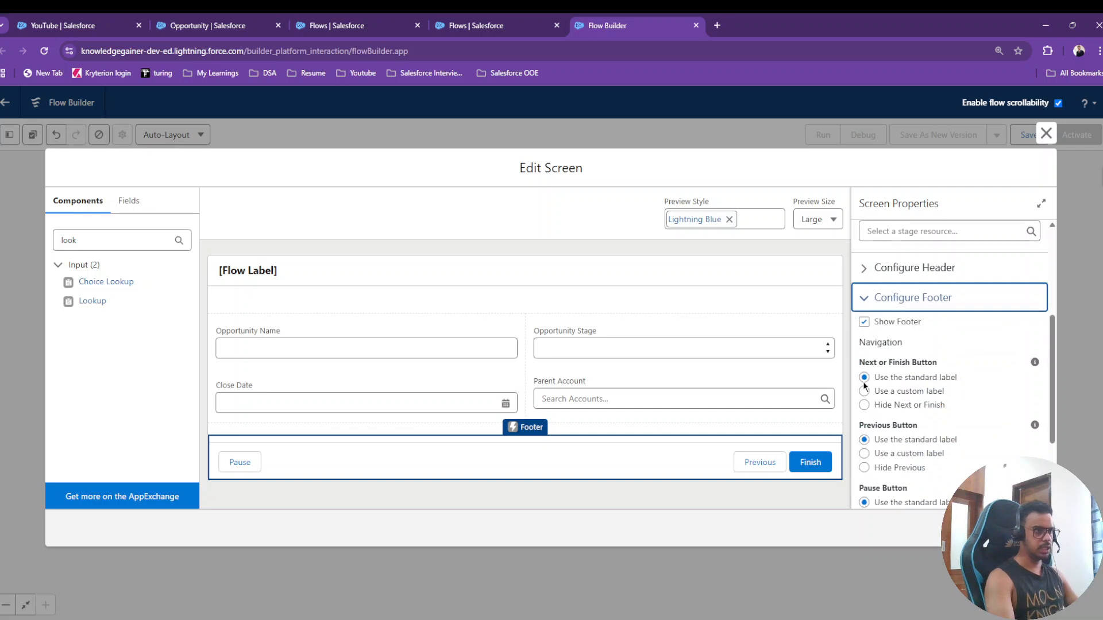
click(864, 468)
scroll(865, 462, down, 2)
click(864, 451)
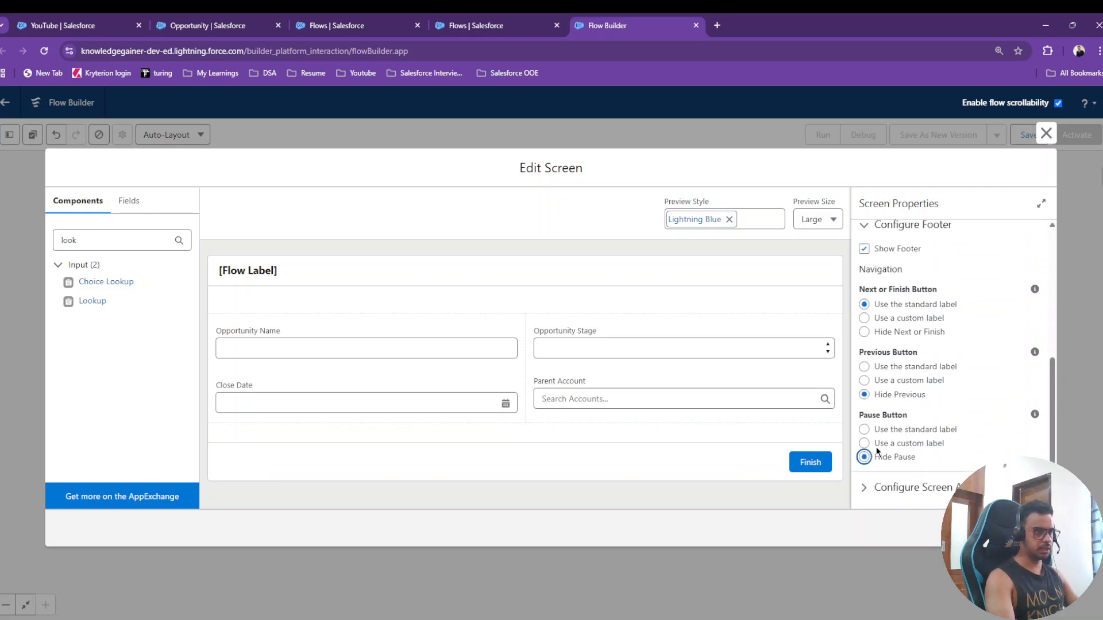
Step: Give the footer's Next or Finish button the custom label Create Opportunity and finish editing the screen
scroll(907, 396, up, 2)
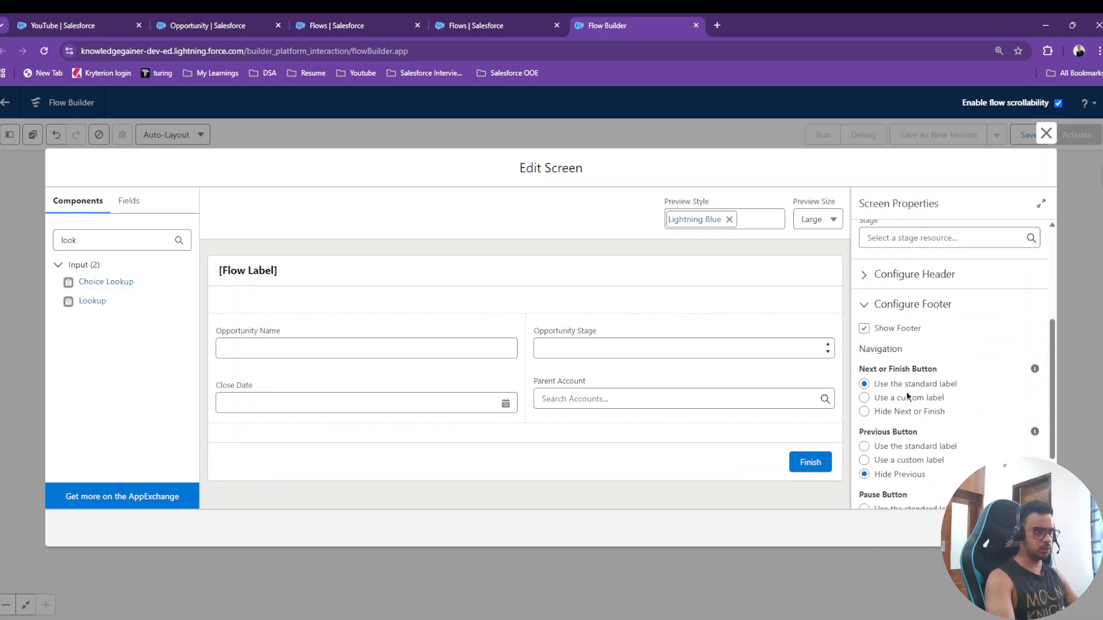
click(864, 397)
click(891, 446)
text(Crat)
key(BackSpace)
key(BackSpace)
text(eate Opp)
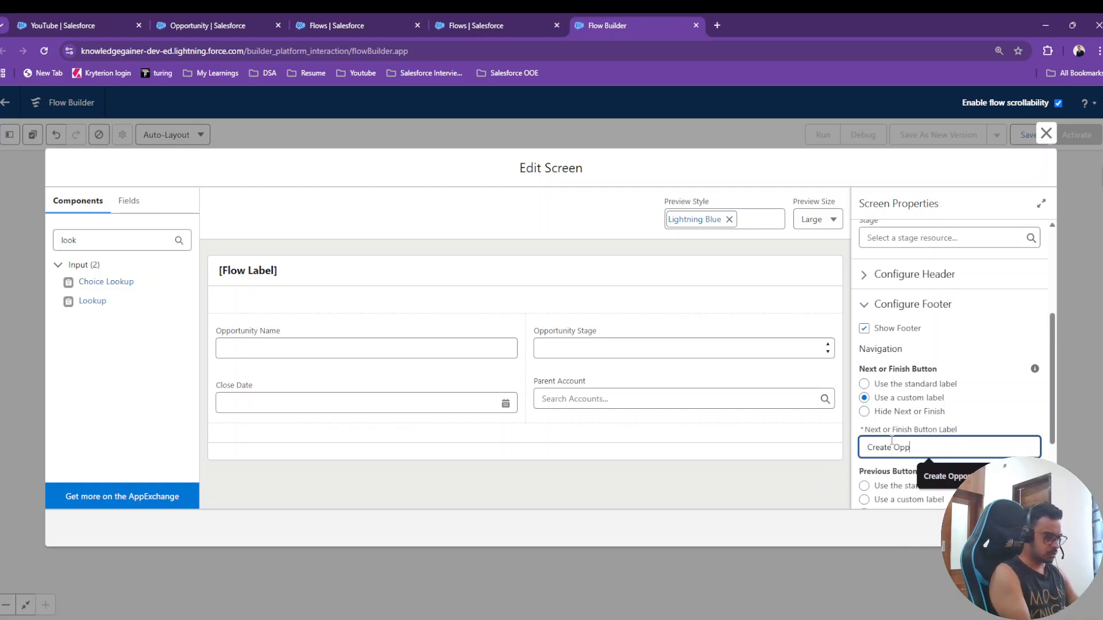
text(ortunity)
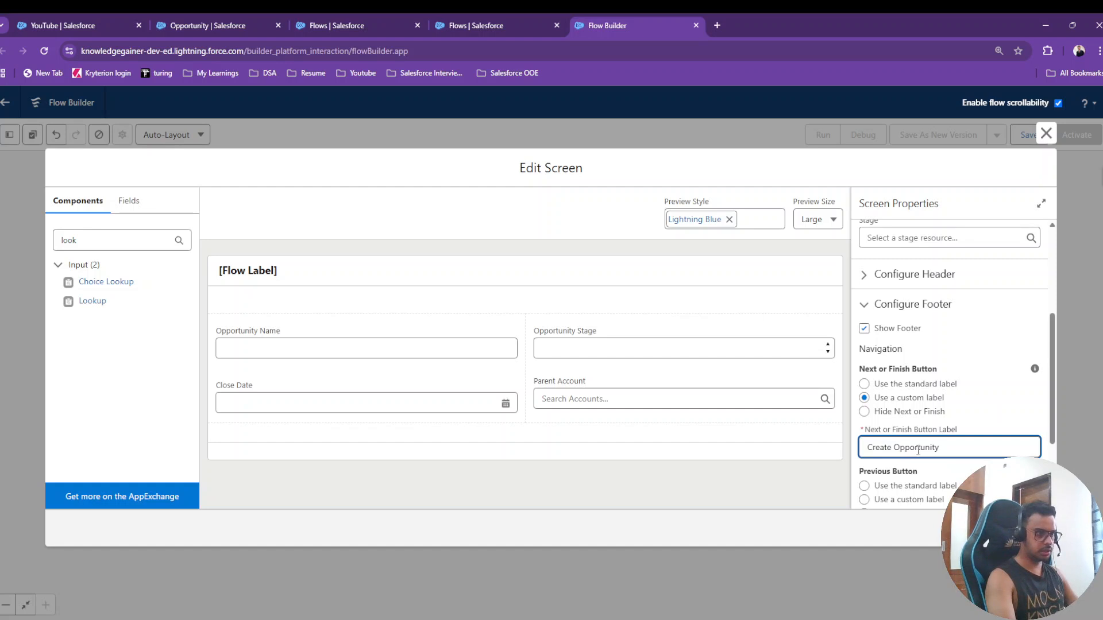
click(1029, 528)
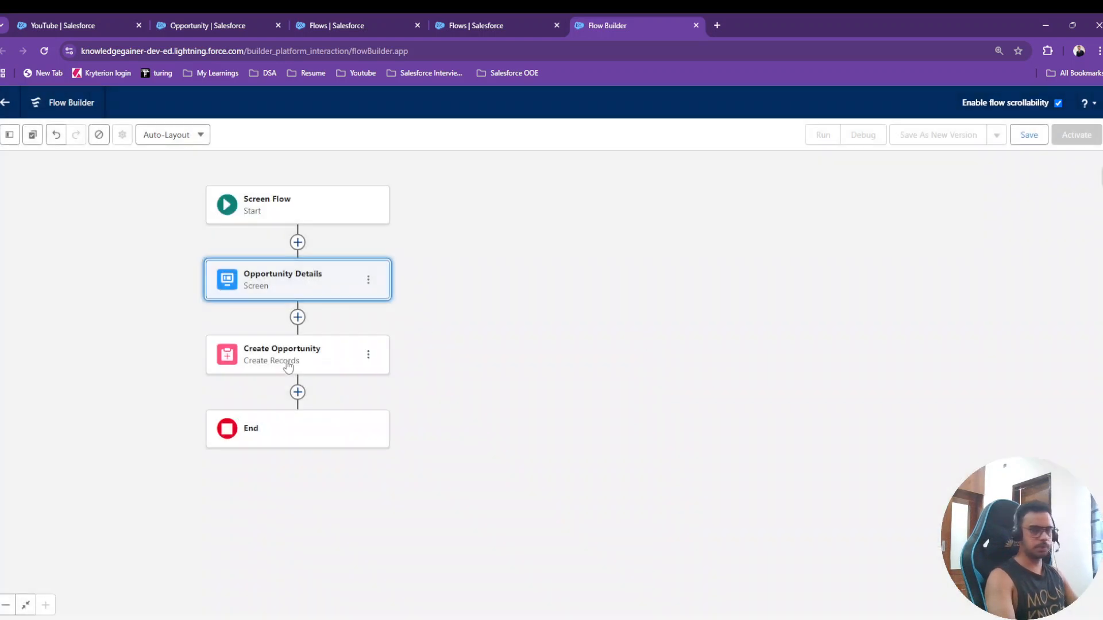
Step: Add a Decision element after the Create Opportunity element
click(297, 392)
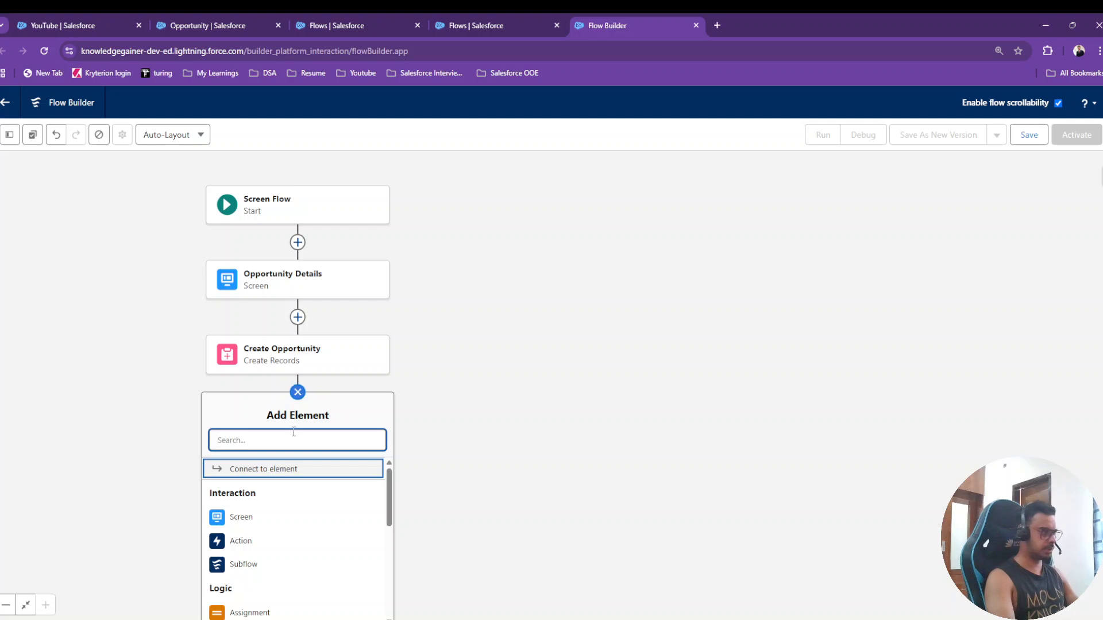
text(deci)
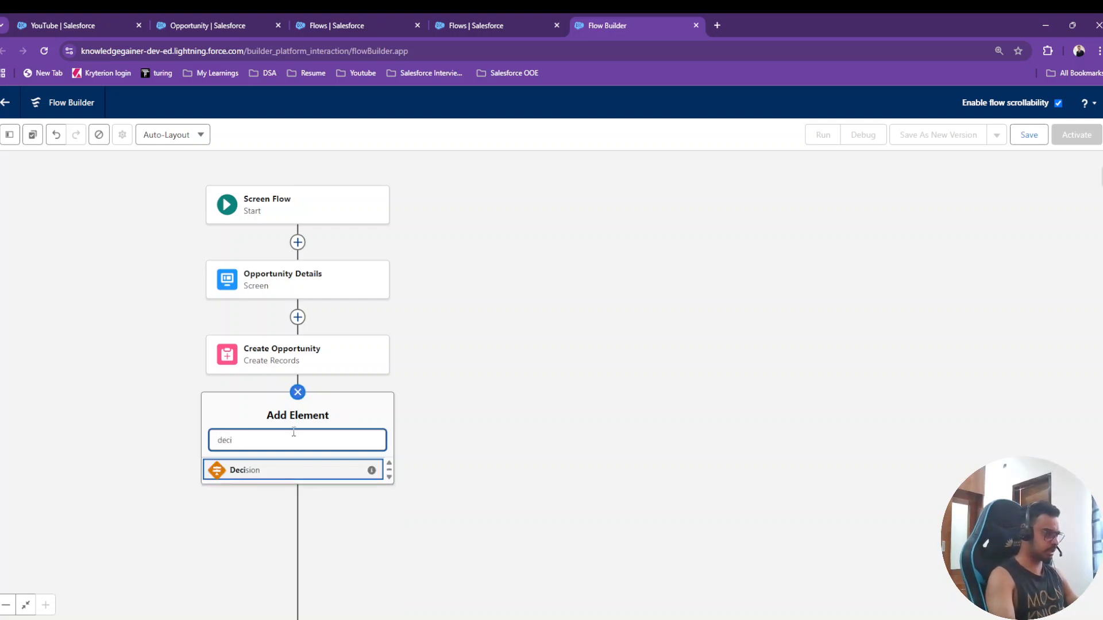
click(279, 470)
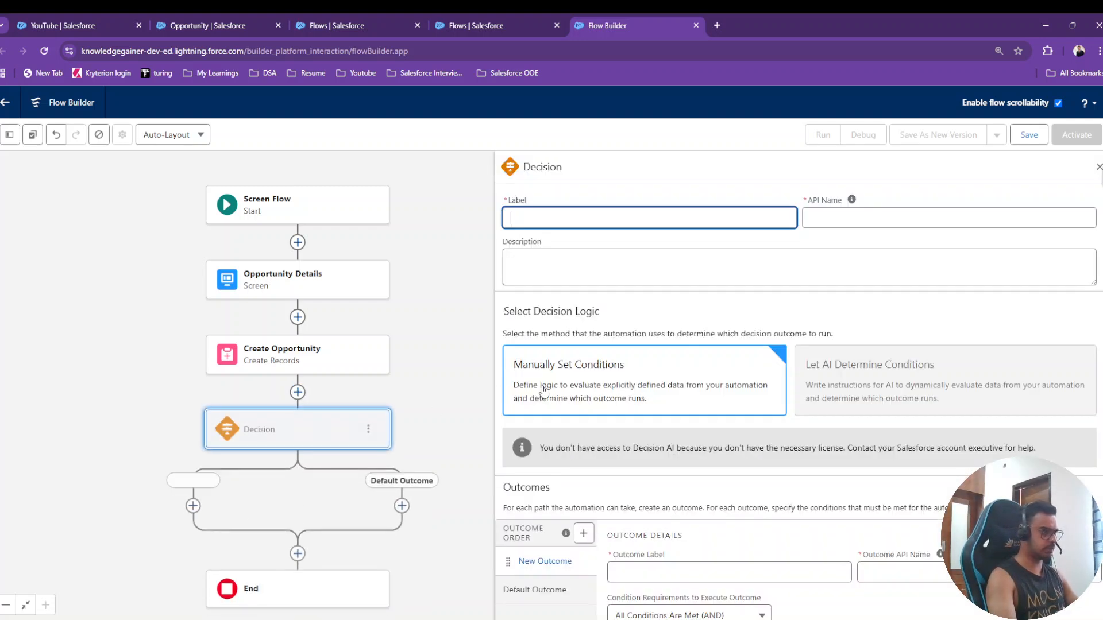
Step: Label the decision's new outcome Is Created
click(648, 571)
text(Opportunity)
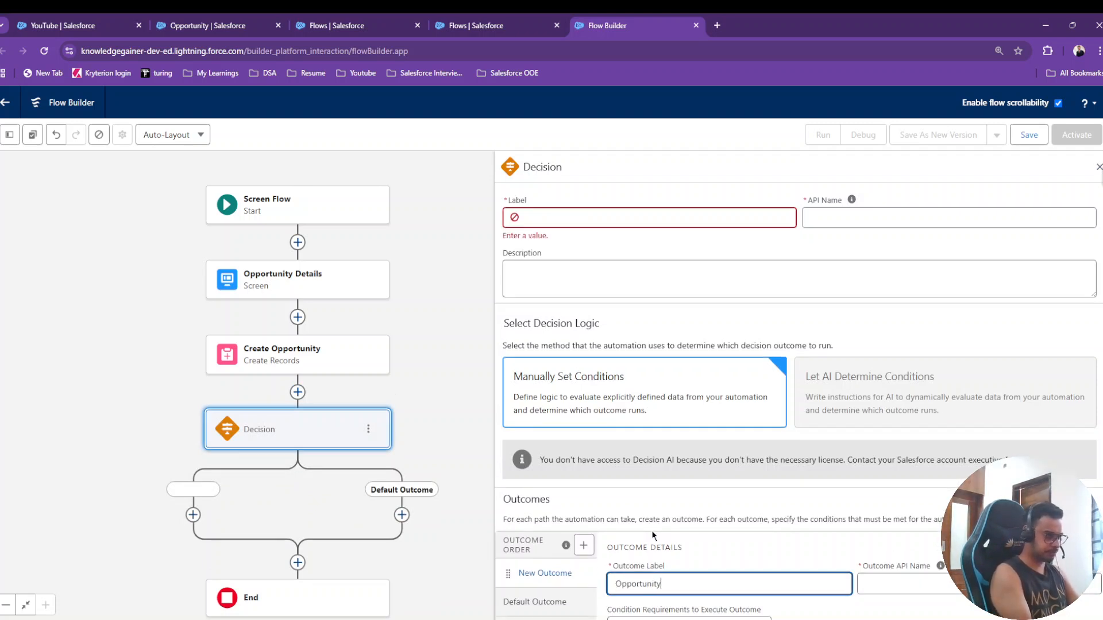
key(ctrl+a)
key(BackSpace)
text(is)
key(BackSpace)
key(BackSpace)
text(Is Created)
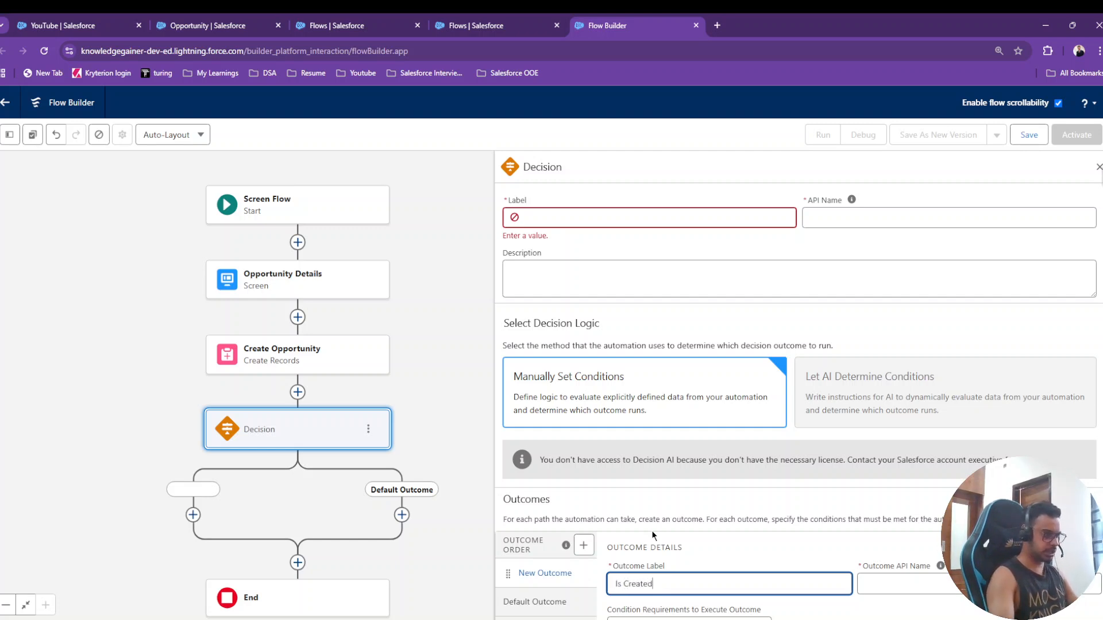
click(721, 532)
Step: Set the Is Created condition's resource to the Opportunity ID of the record from Create Opportunity
scroll(725, 496, down, 2)
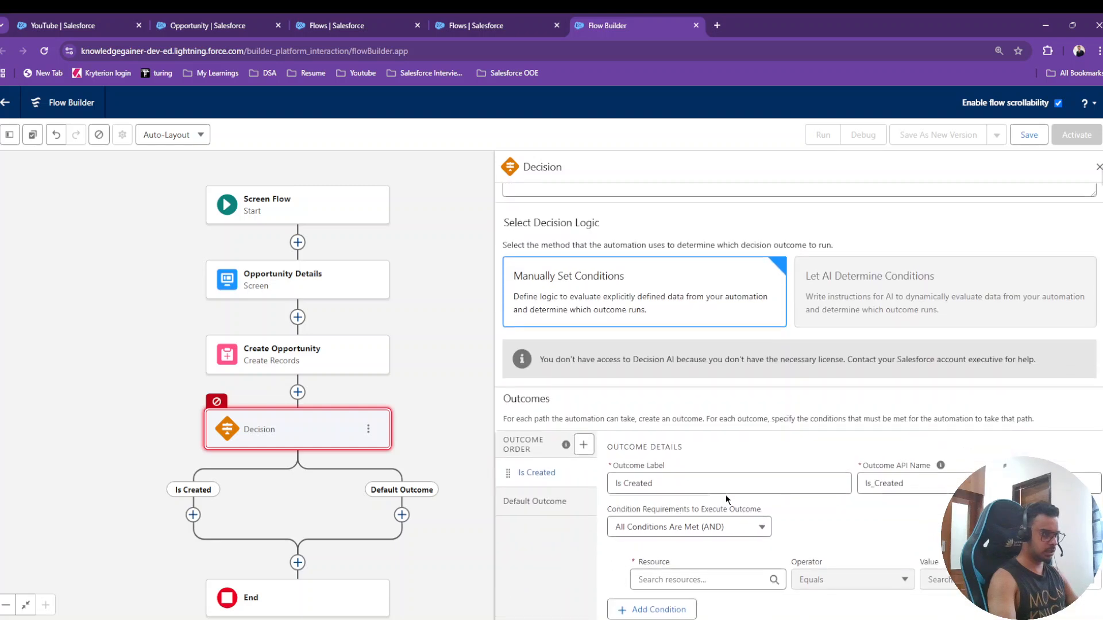
click(704, 578)
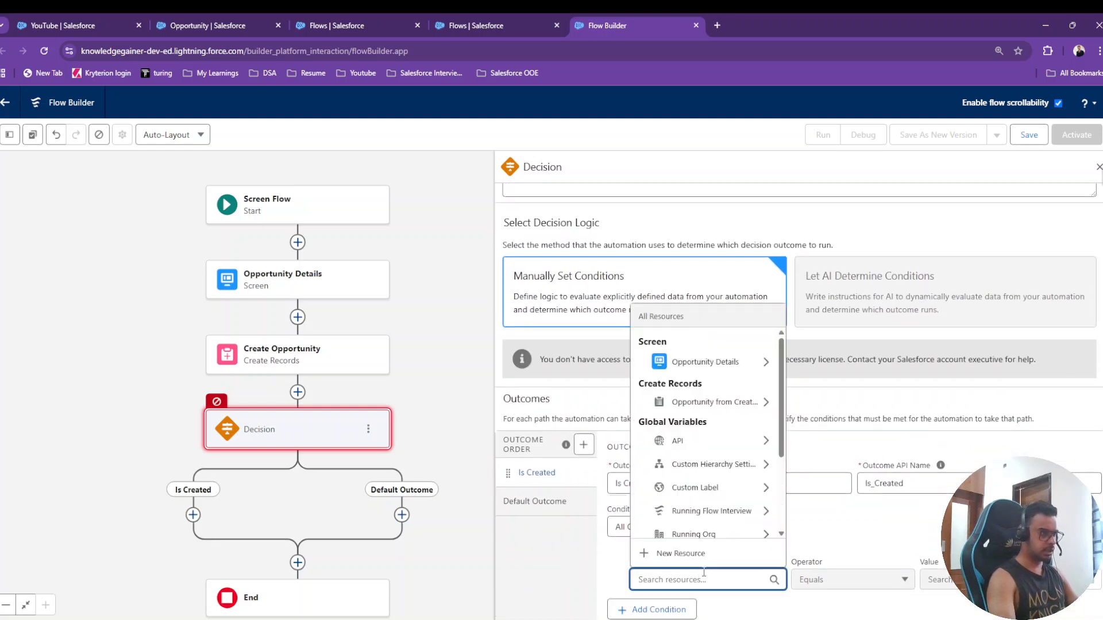
click(709, 403)
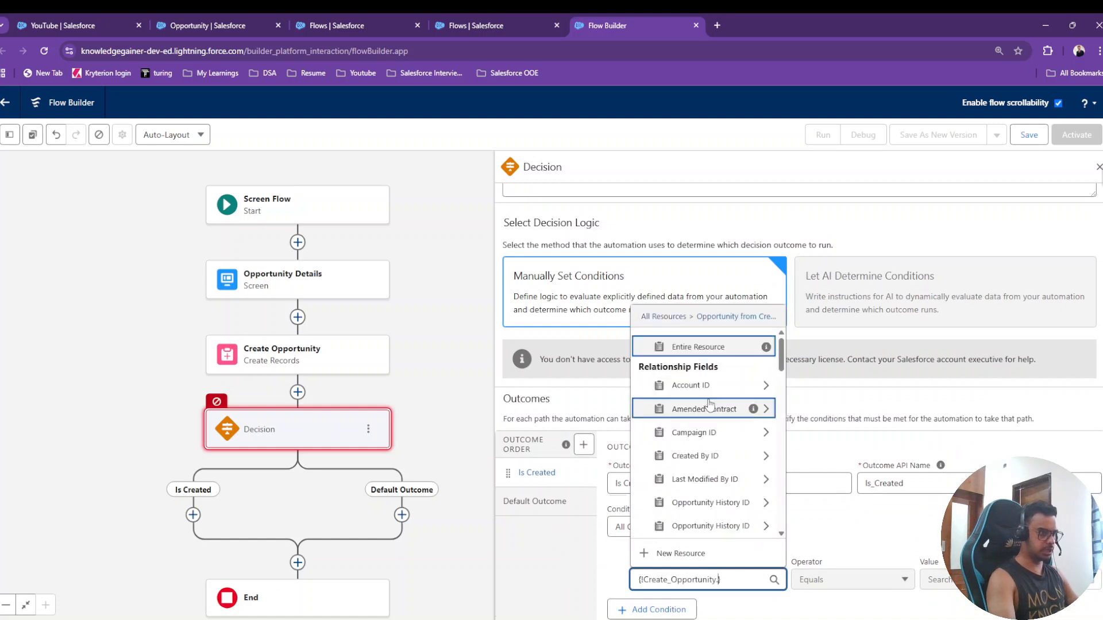
text(.Id)
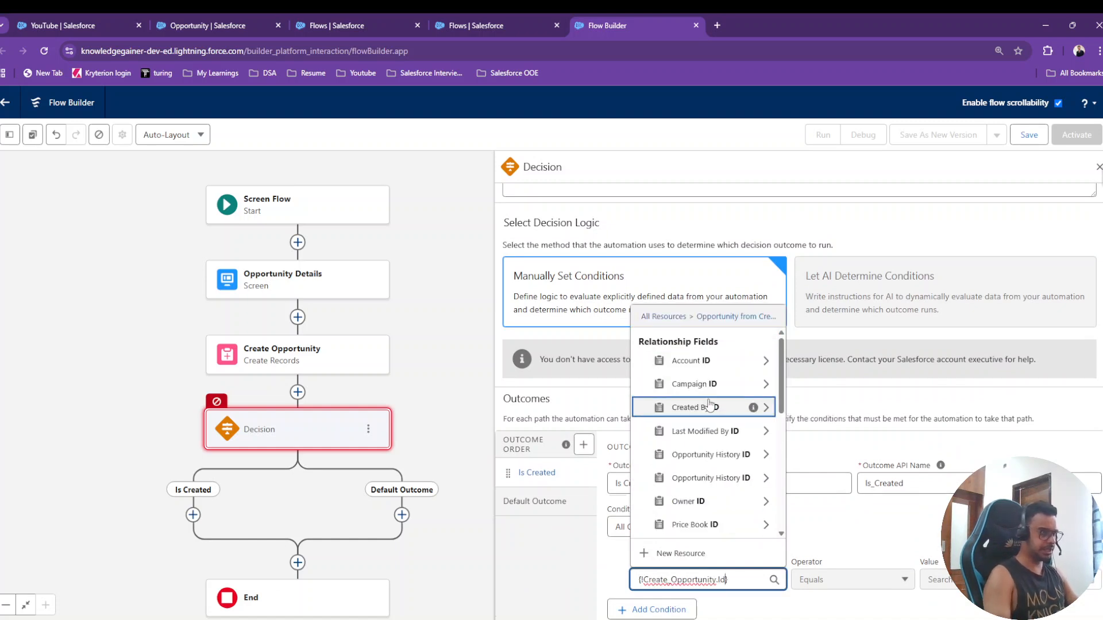
scroll(724, 390, down, 2)
scroll(730, 391, down, 6)
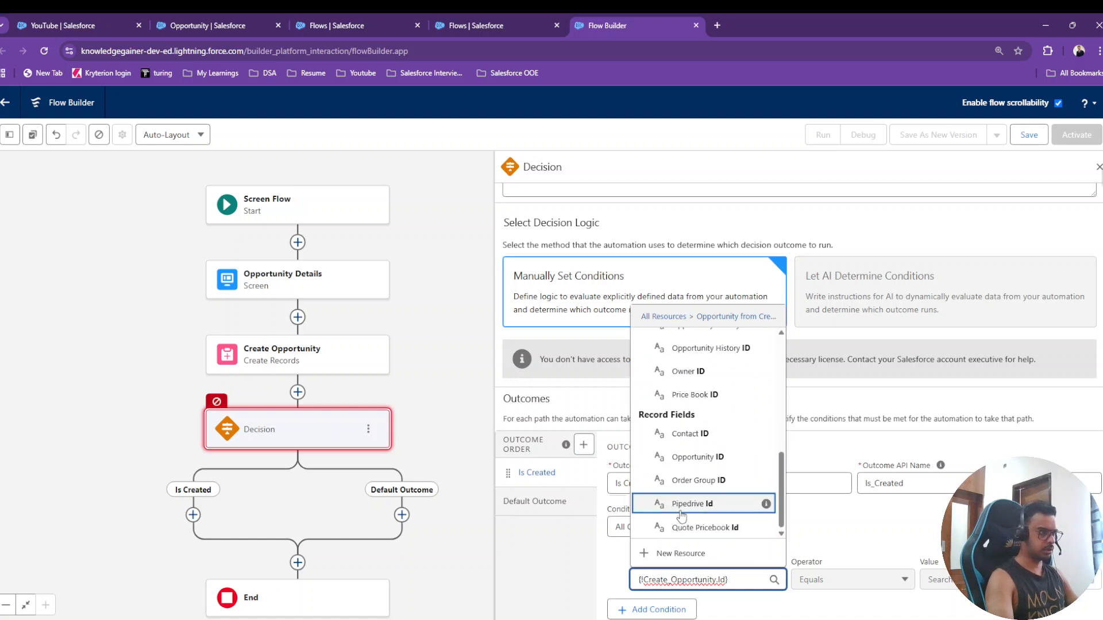
scroll(683, 515, up, 3)
scroll(684, 511, up, 5)
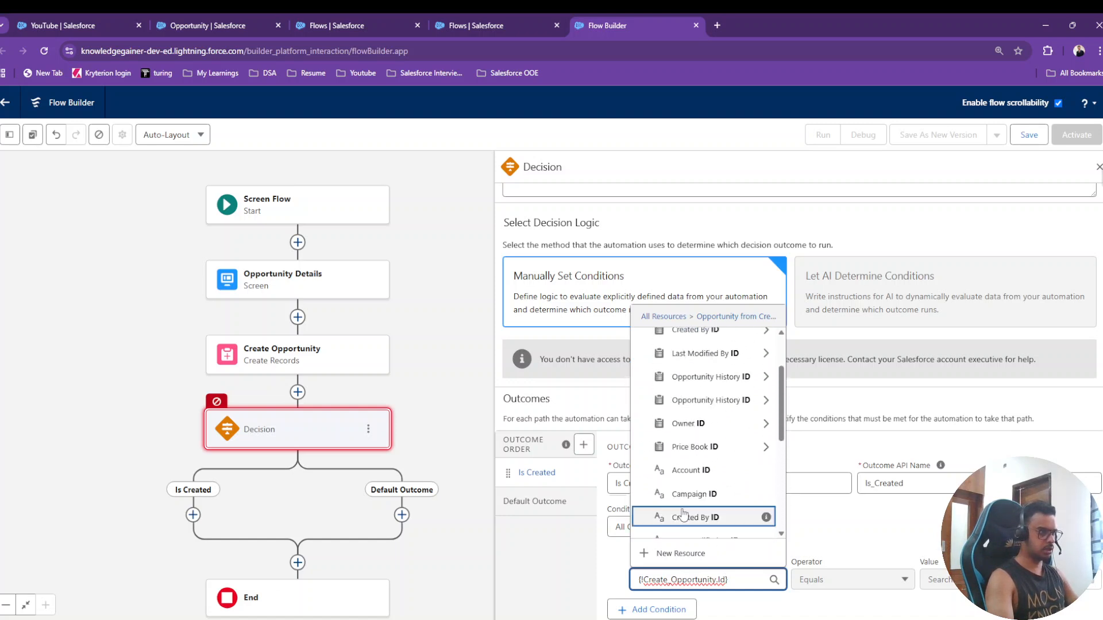
scroll(693, 475, down, 5)
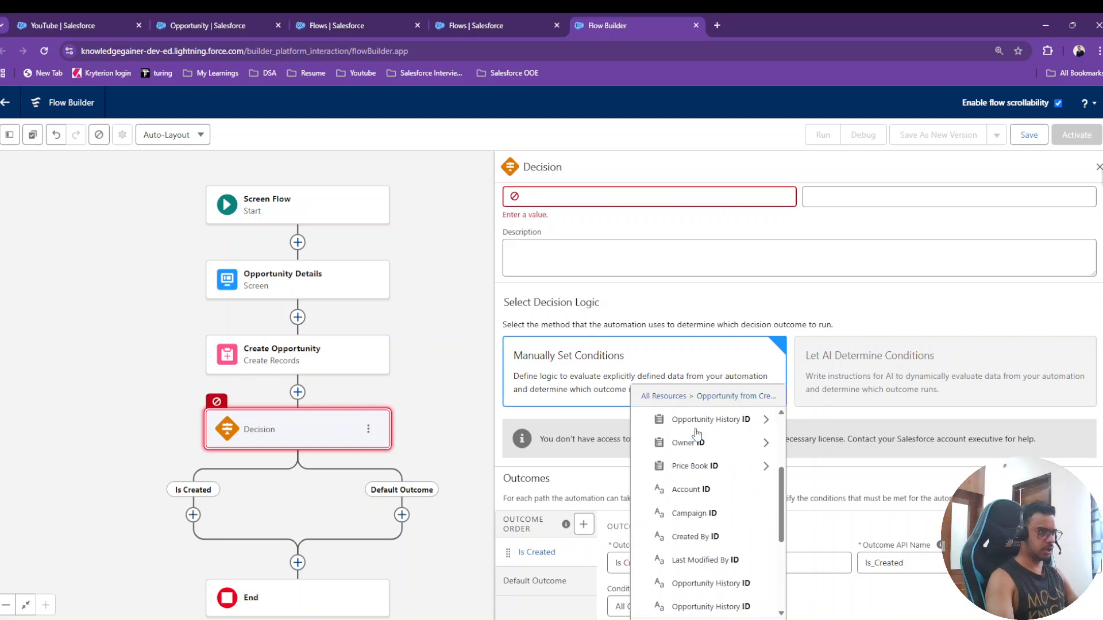
scroll(698, 441, down, 3)
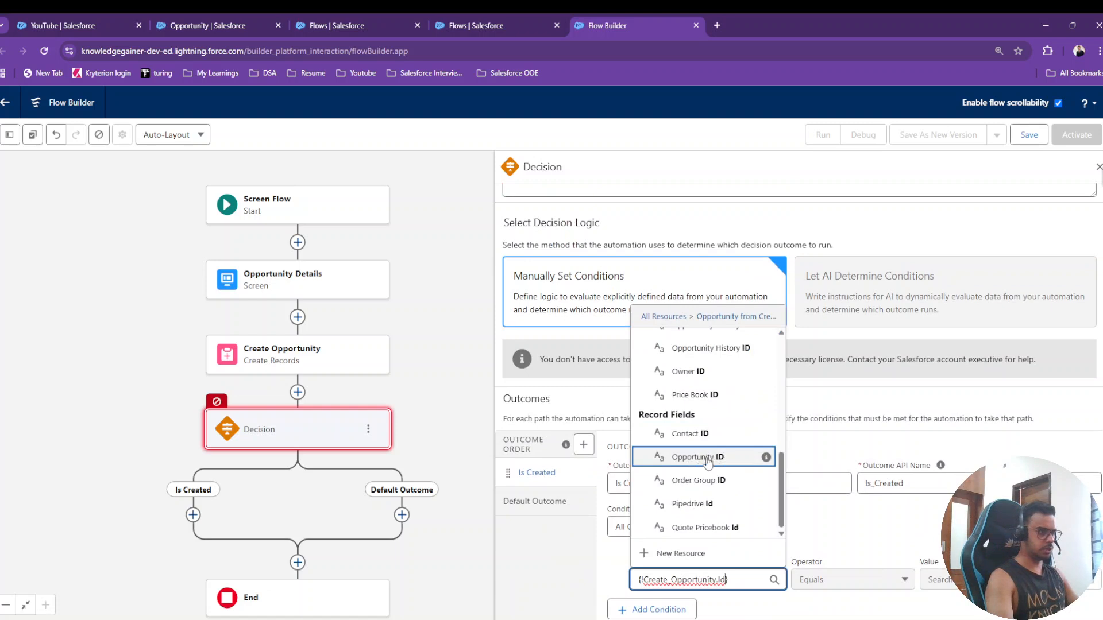
click(694, 459)
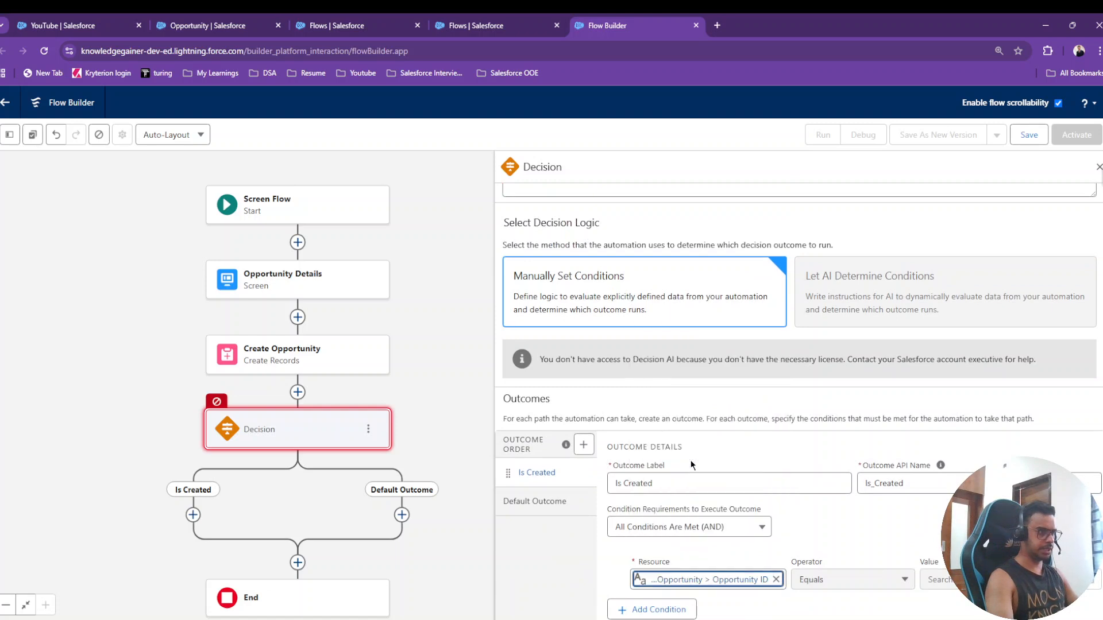
Step: Complete the Is Created condition with the operator Is Null and the value False
click(853, 579)
click(851, 516)
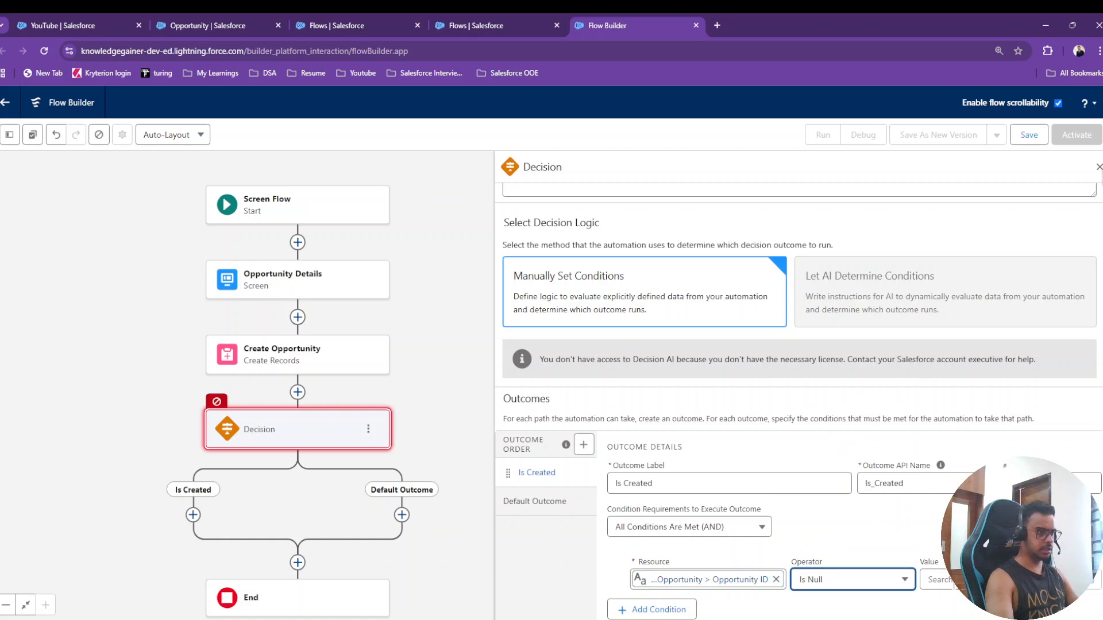
click(942, 580)
text(false)
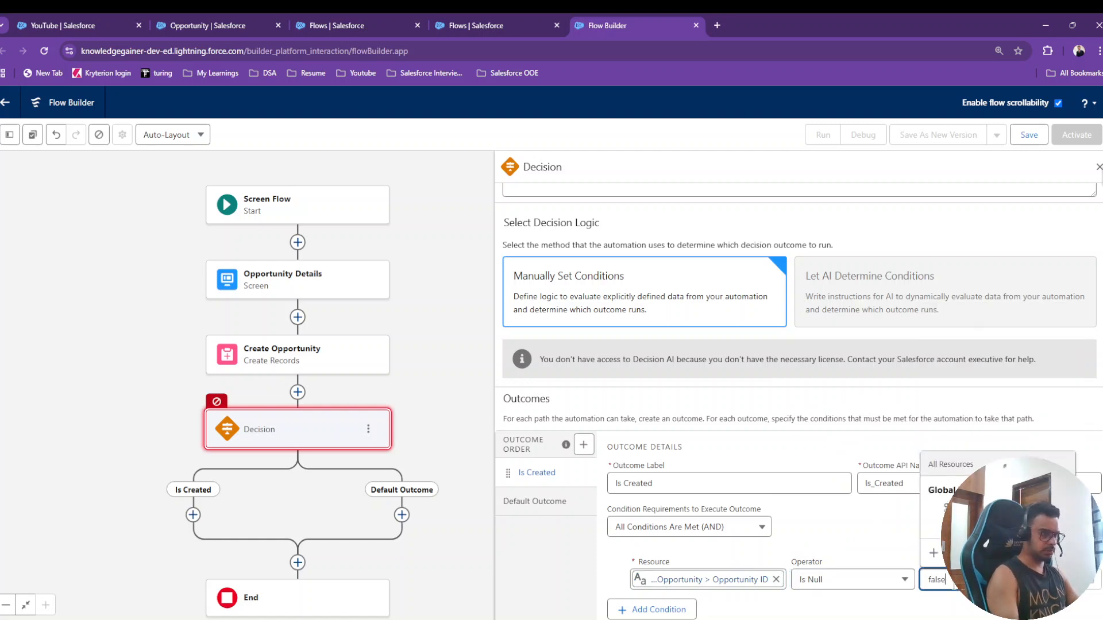
key(Down)
key(Return)
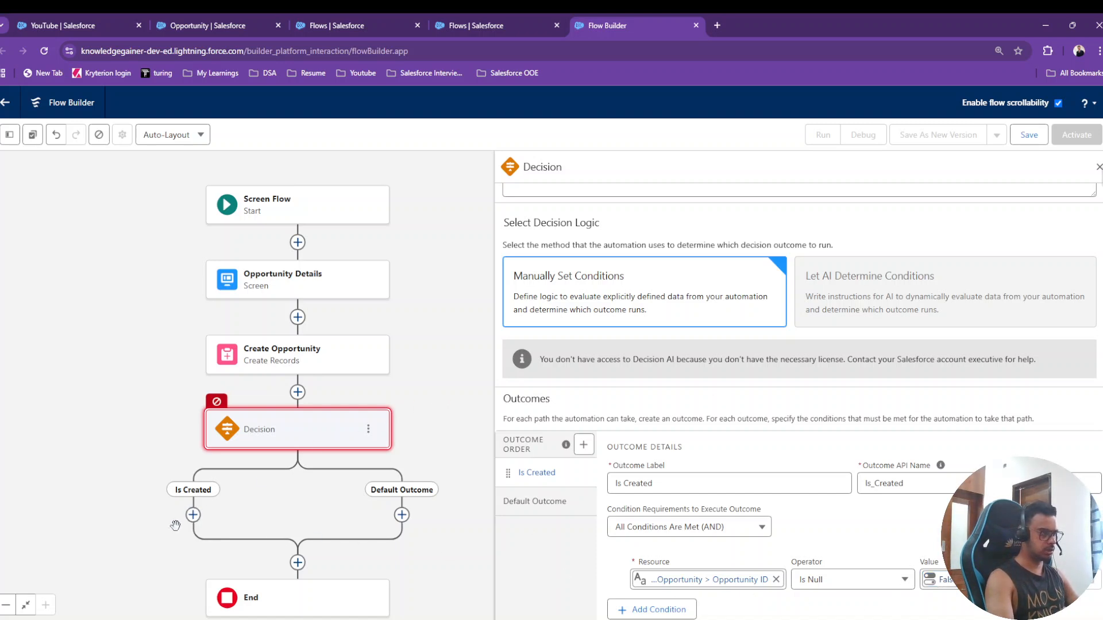
Step: Label the Decision element Check Opportunity Created
click(193, 517)
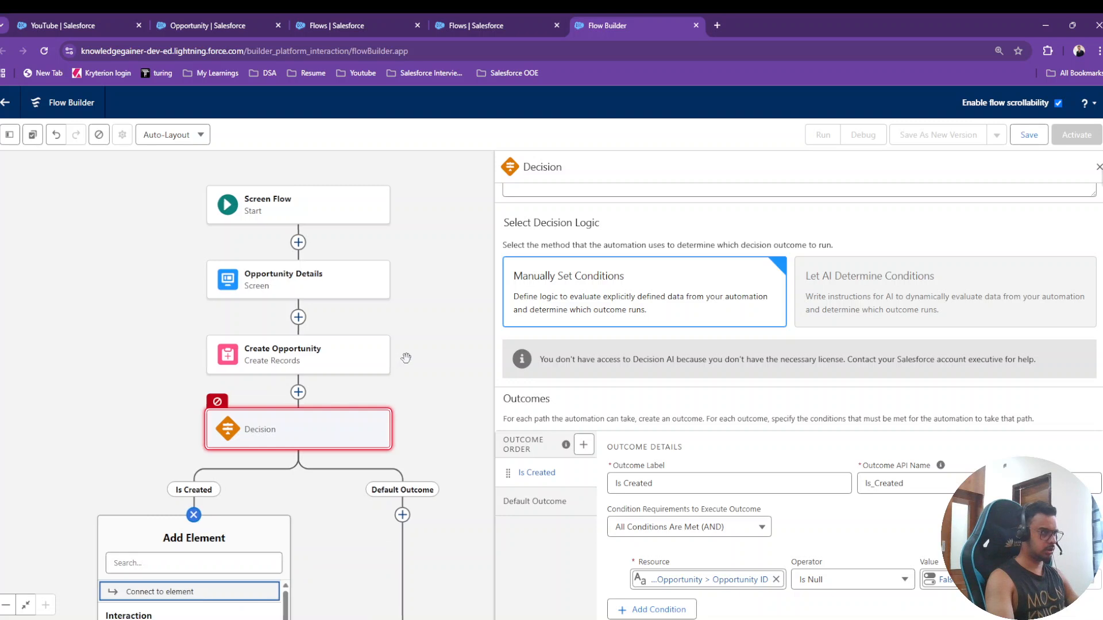
scroll(625, 351, up, 1)
scroll(625, 351, up, 2)
click(573, 221)
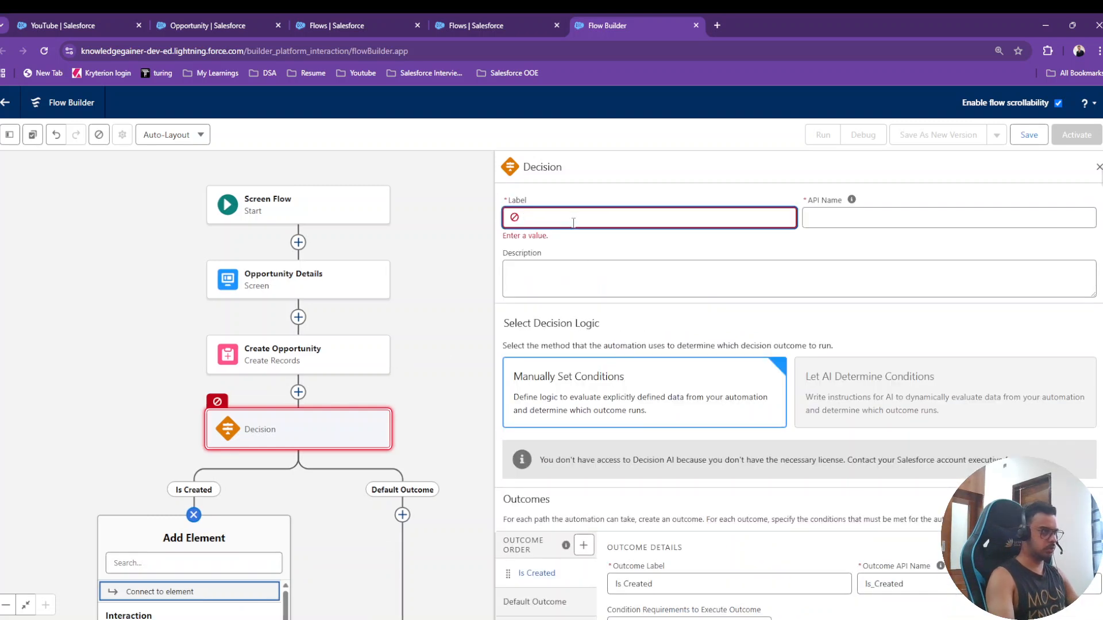
text(Check Op)
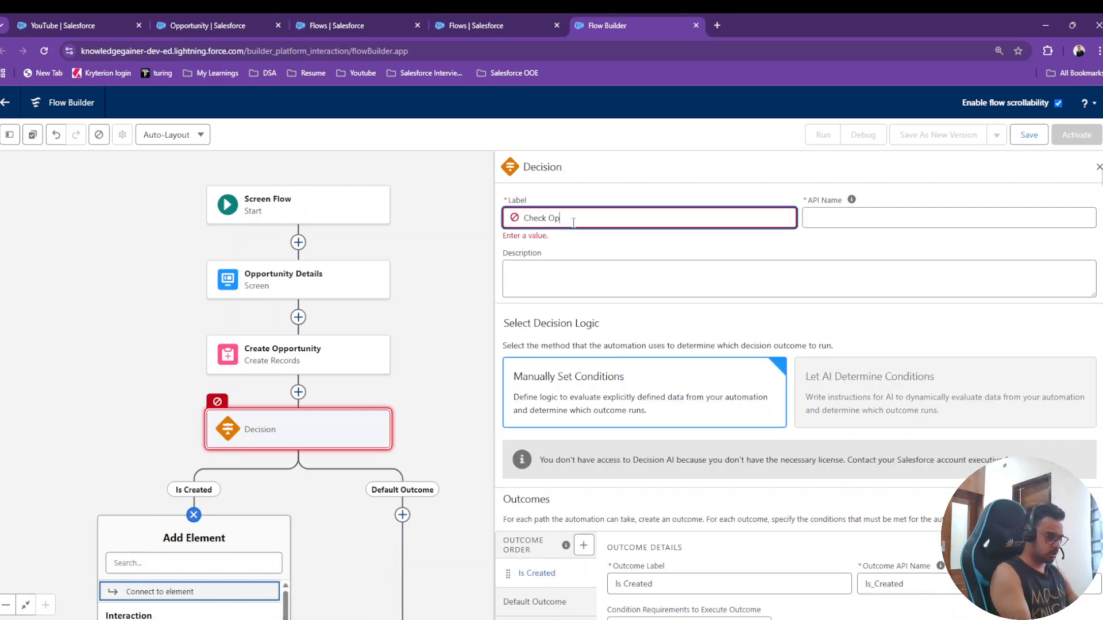
text(portunity Created)
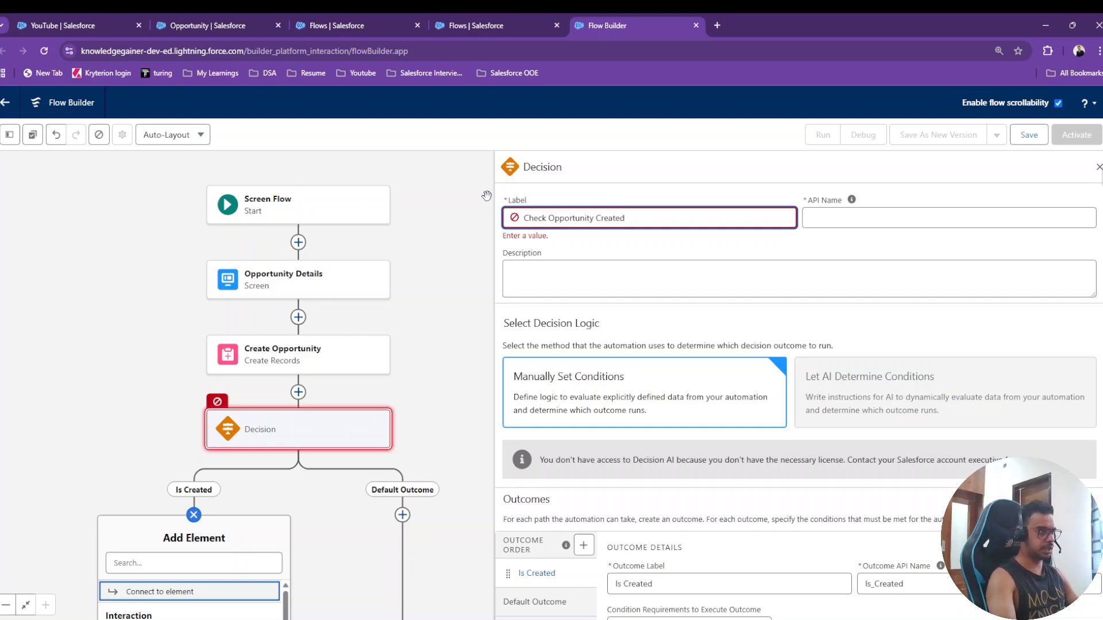
click(443, 187)
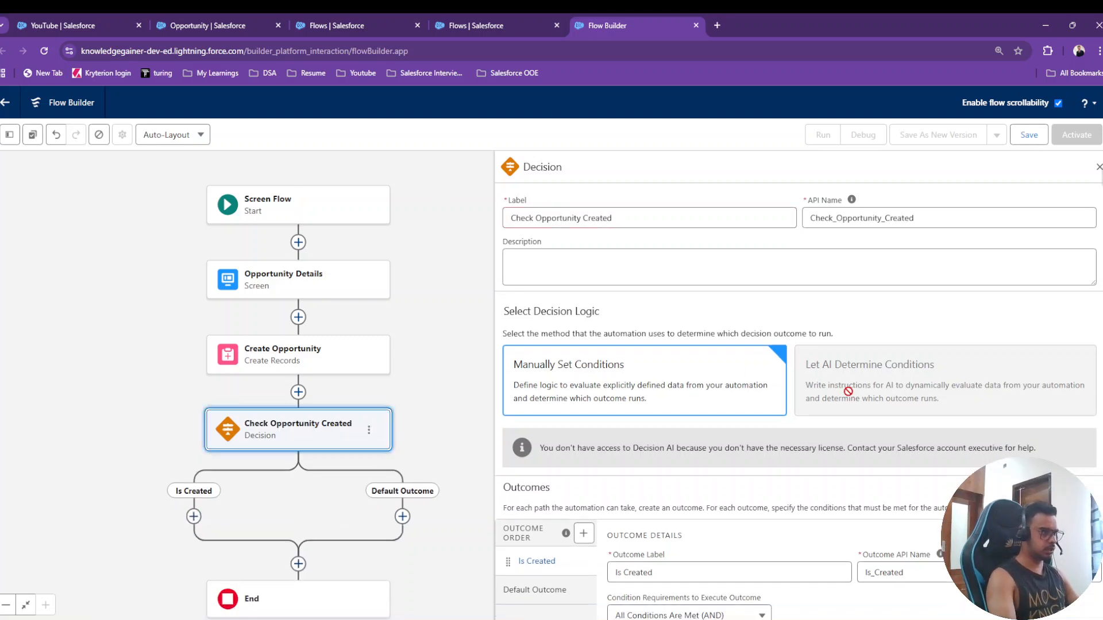
Step: Add a Screen element to the decision's Is Created path
scroll(558, 459, down, 2)
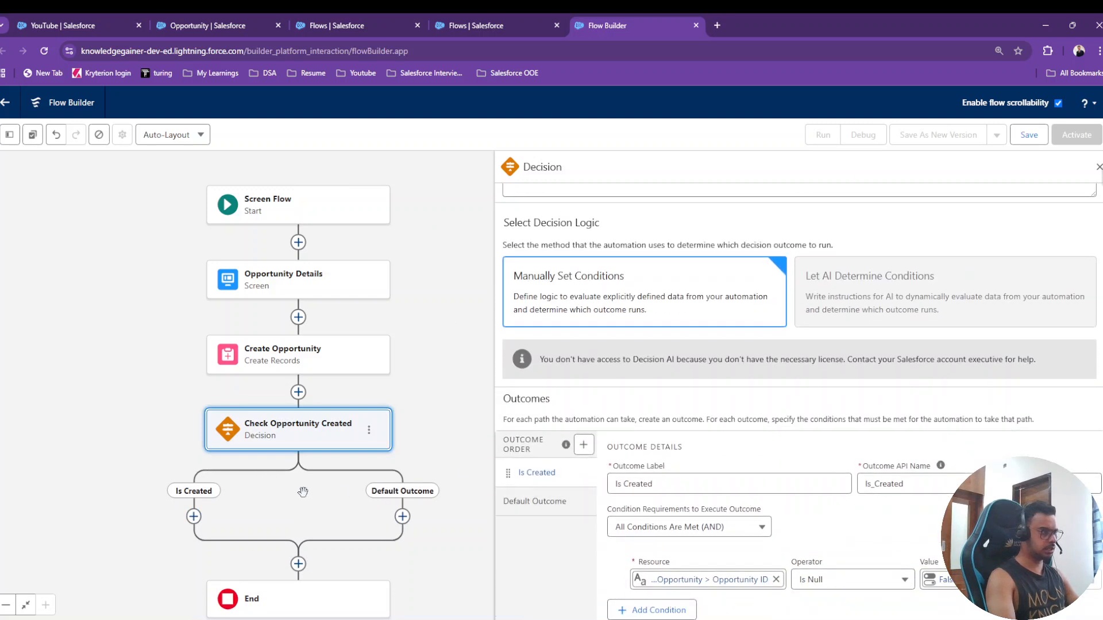
click(194, 516)
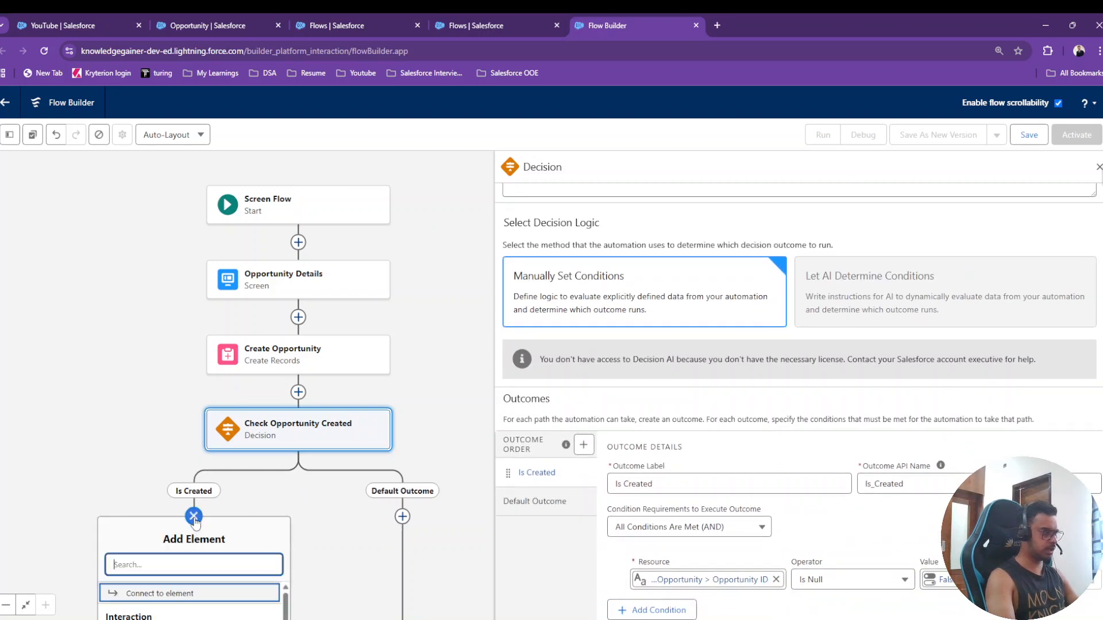
scroll(172, 459, down, 4)
click(166, 419)
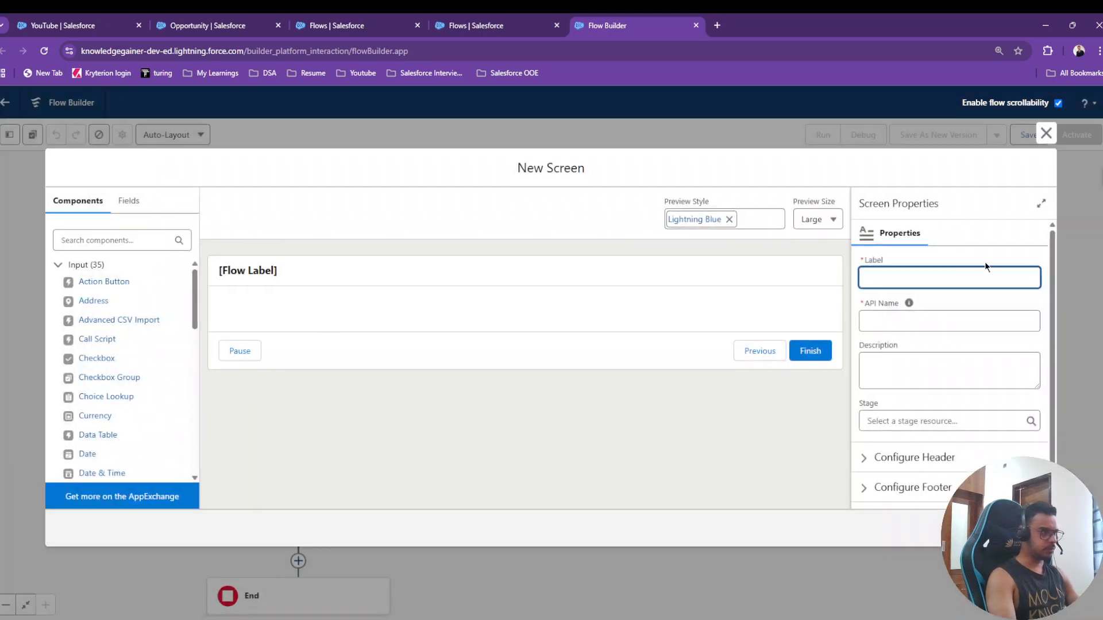
Step: Label the new screen Success Message and let its API name fill in from the label
text(Scu)
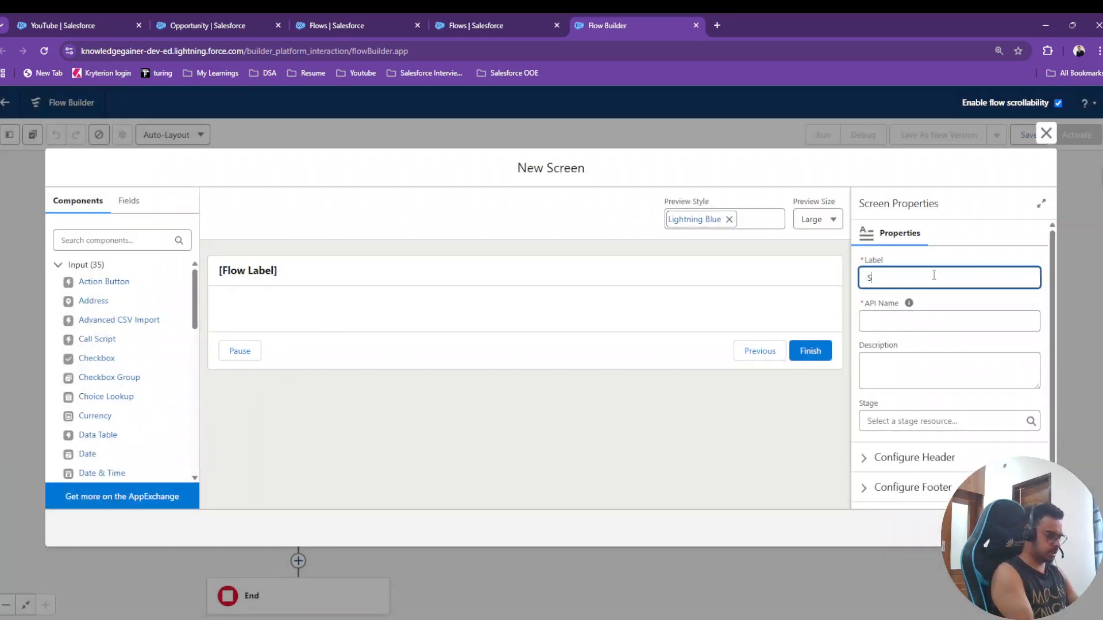
key(BackSpace)
key(BackSpace)
text(uc)
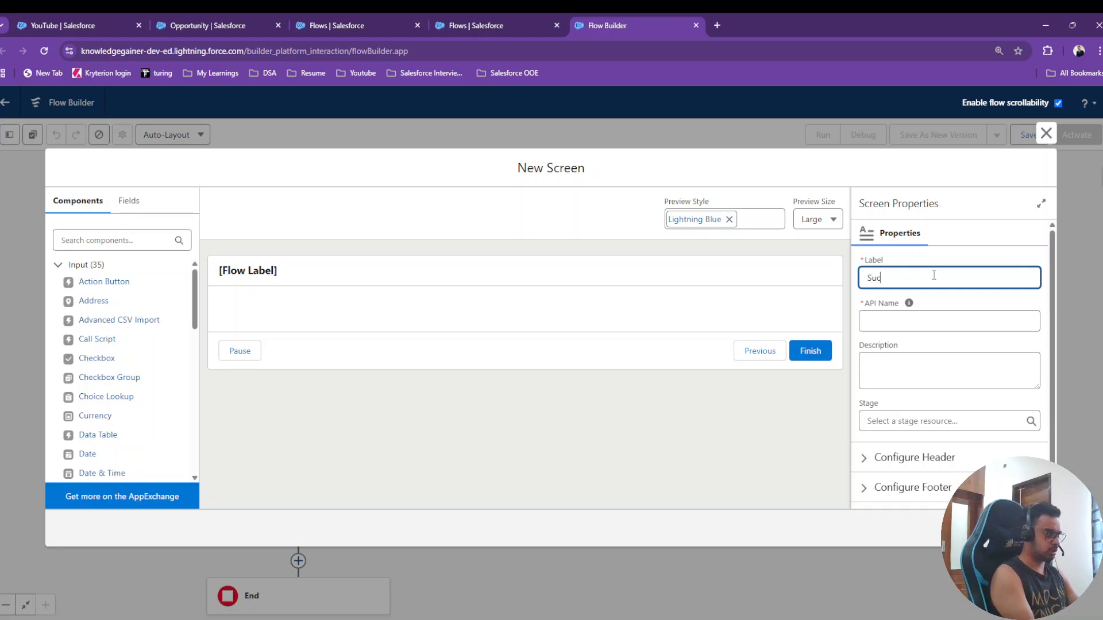
text(cess)
key(BackSpace)
key(BackSpace)
key(BackSpace)
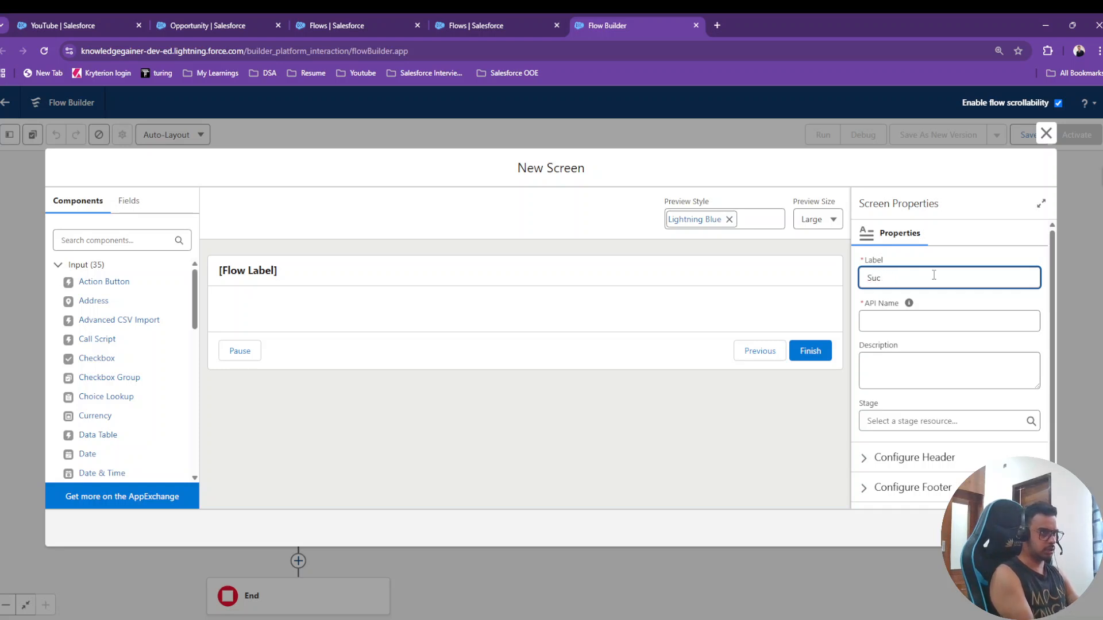
text(cess Me)
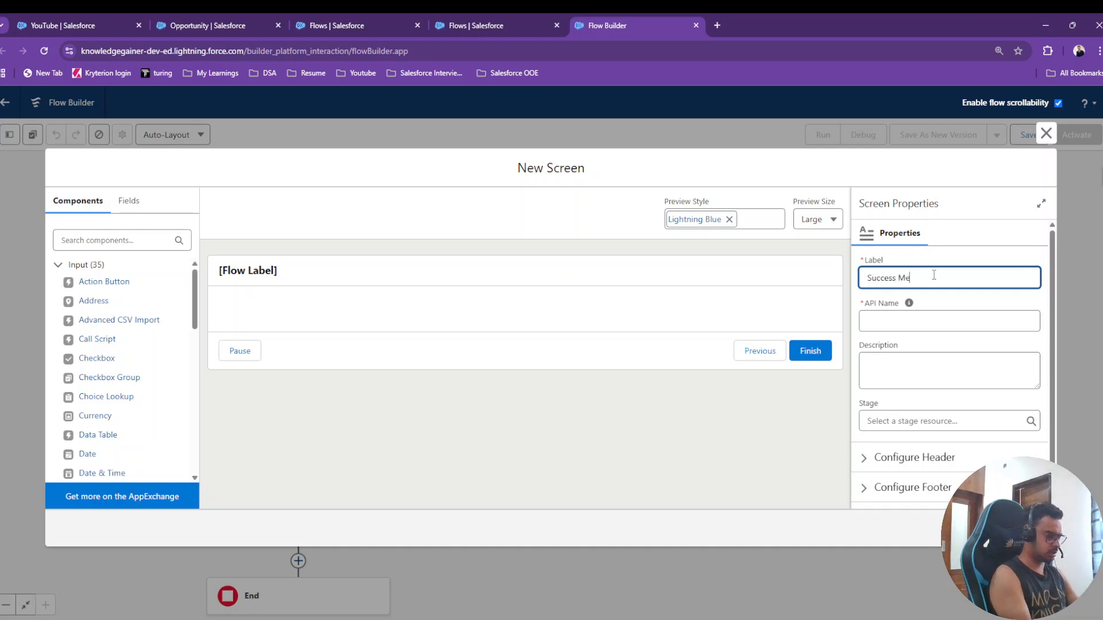
text(ssage)
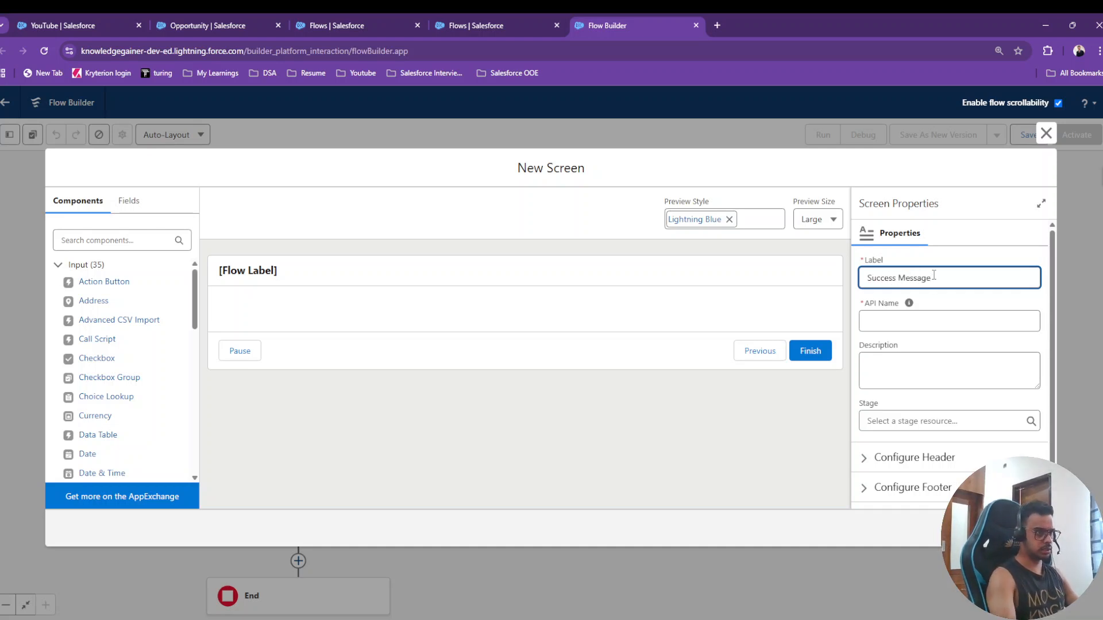
click(933, 305)
Step: Turn off the header on the Success Message screen
scroll(933, 301, down, 1)
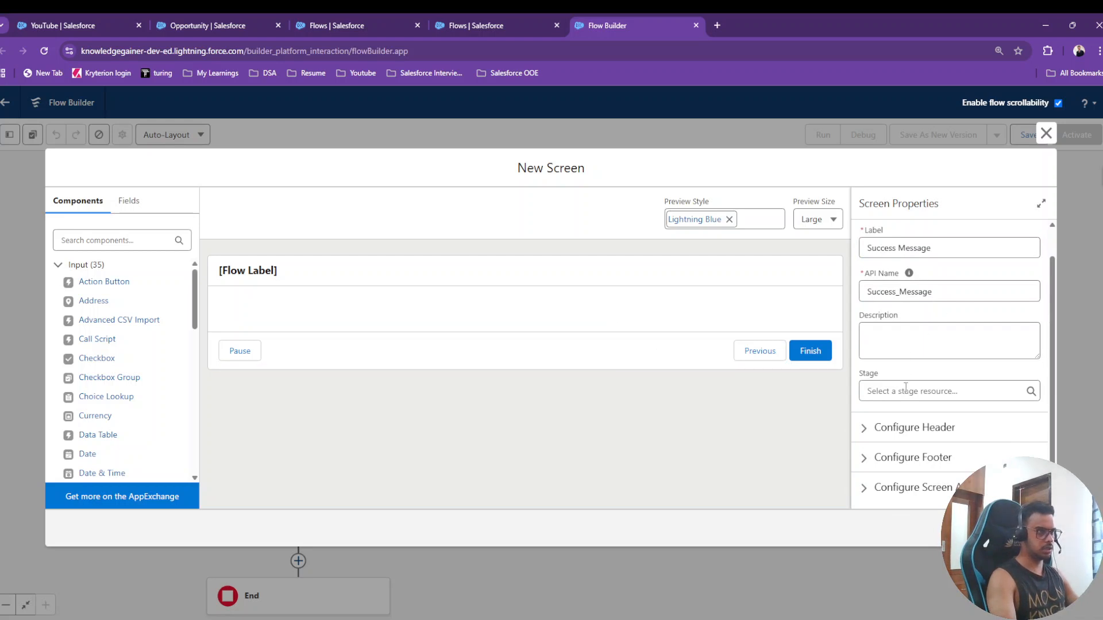
click(910, 427)
scroll(909, 430, down, 2)
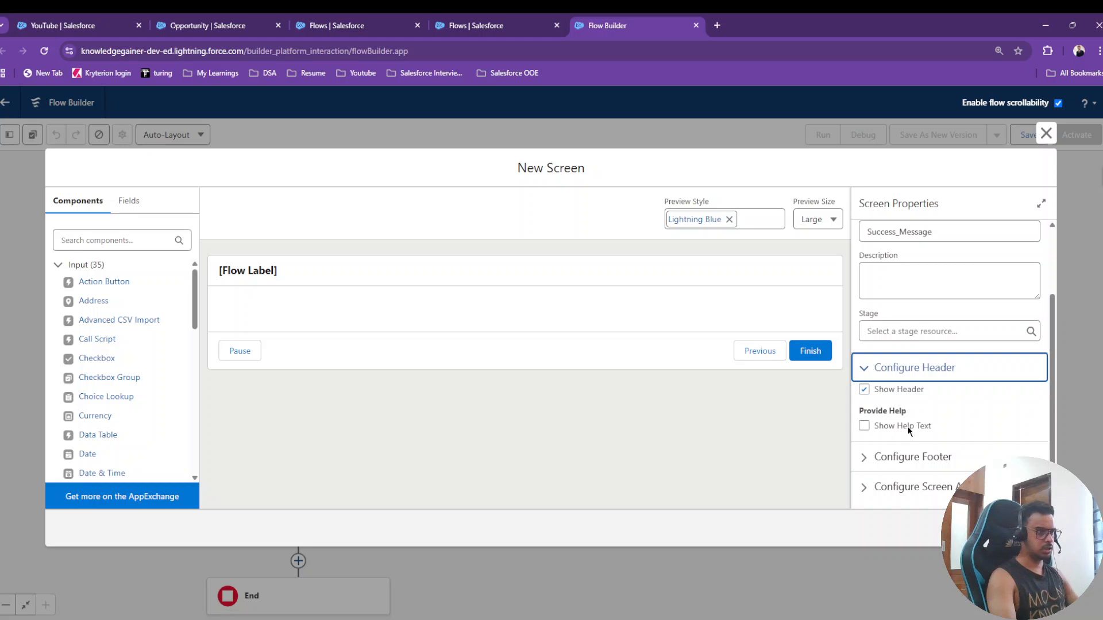
click(866, 390)
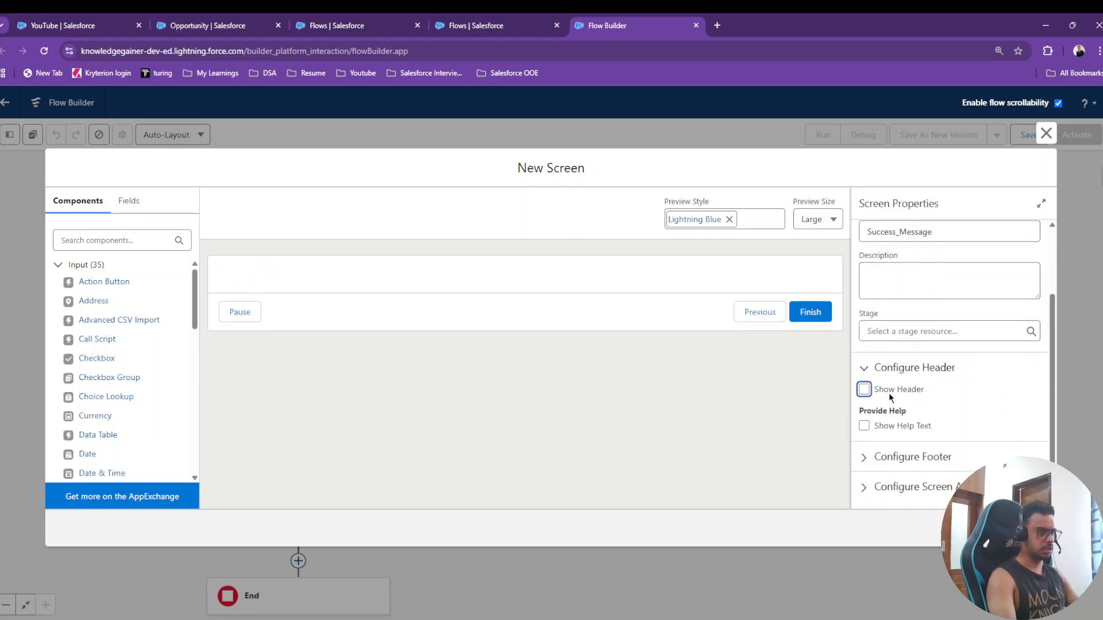
Step: Hide the Previous and Pause buttons in the Success Message screen's footer and finish the screen
click(894, 458)
scroll(894, 446, down, 3)
scroll(895, 446, down, 3)
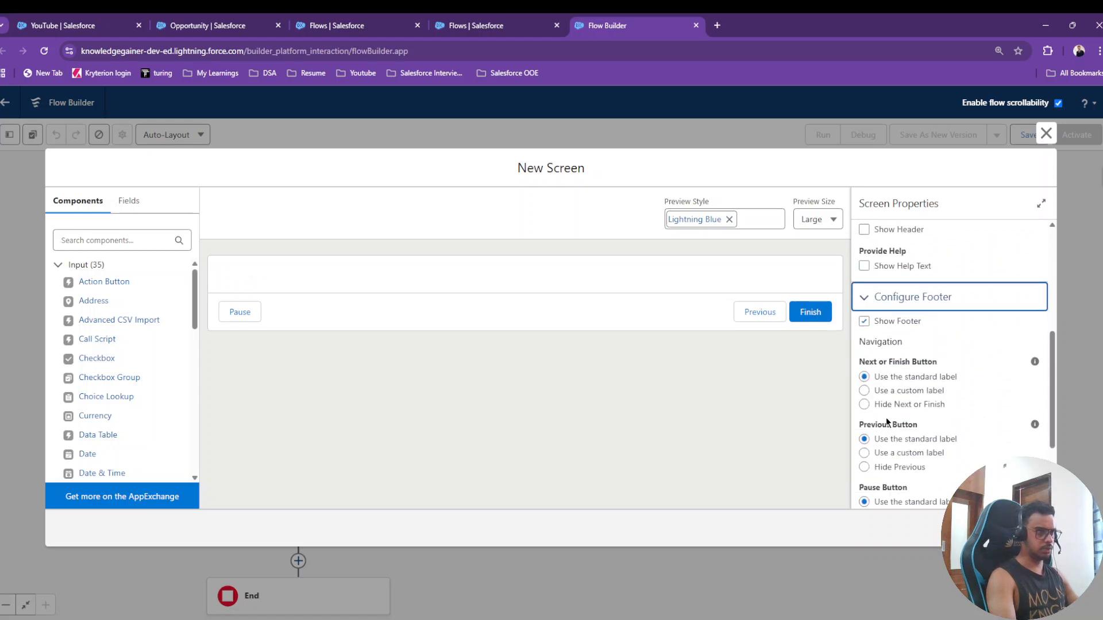
click(866, 467)
scroll(867, 471, down, 3)
click(867, 451)
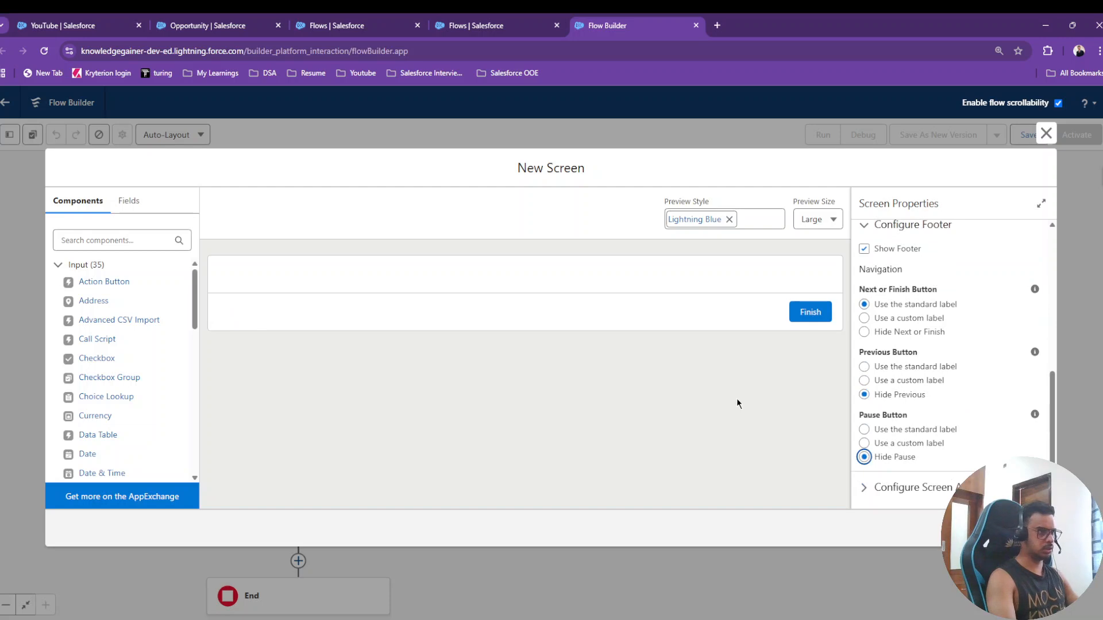
click(1032, 528)
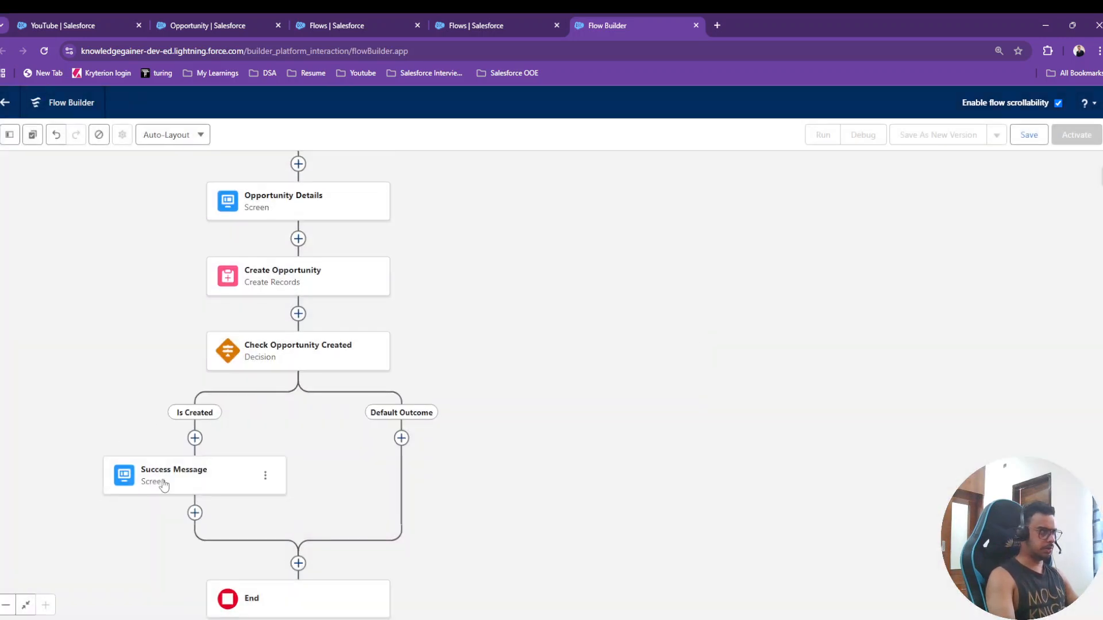
Step: Add a Display Text component with the API name Success to the Success Message screen
click(163, 482)
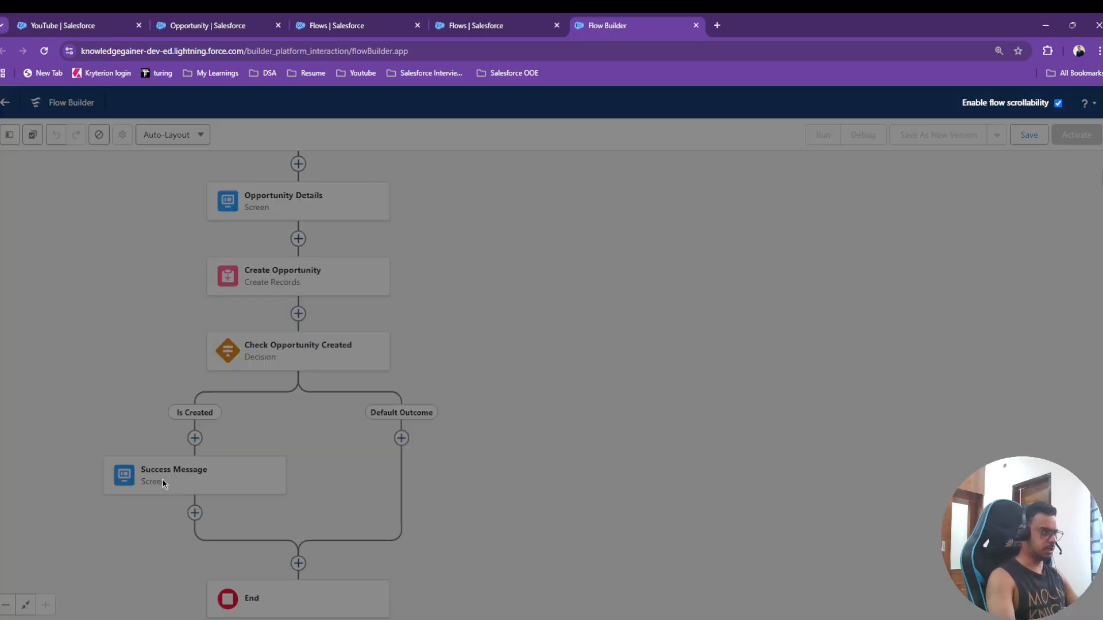
text(dis)
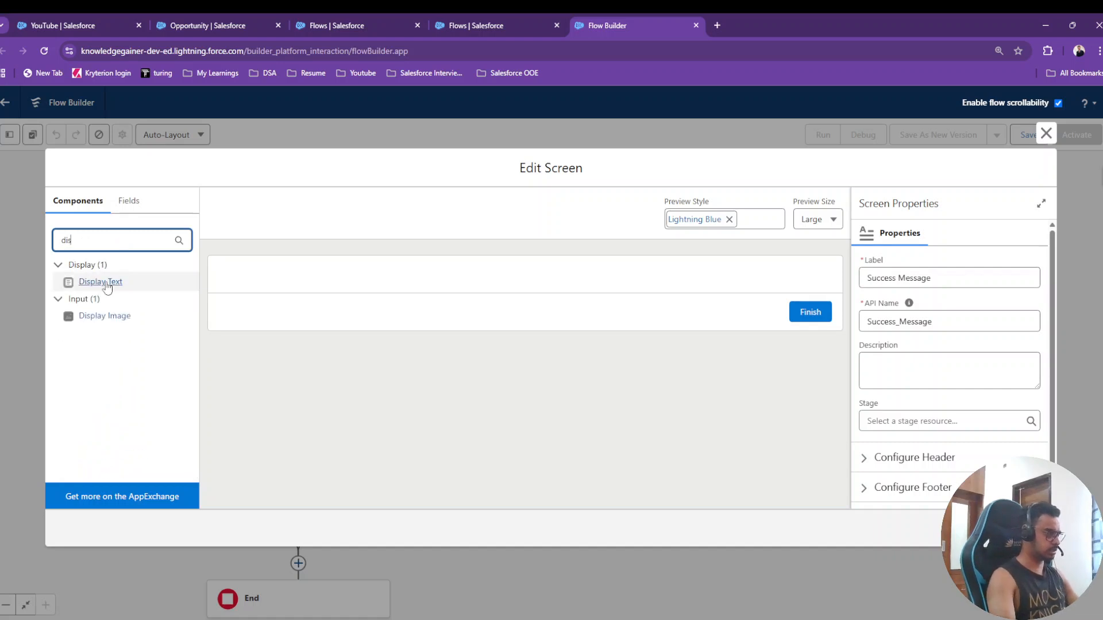
drag(109, 282, 381, 286)
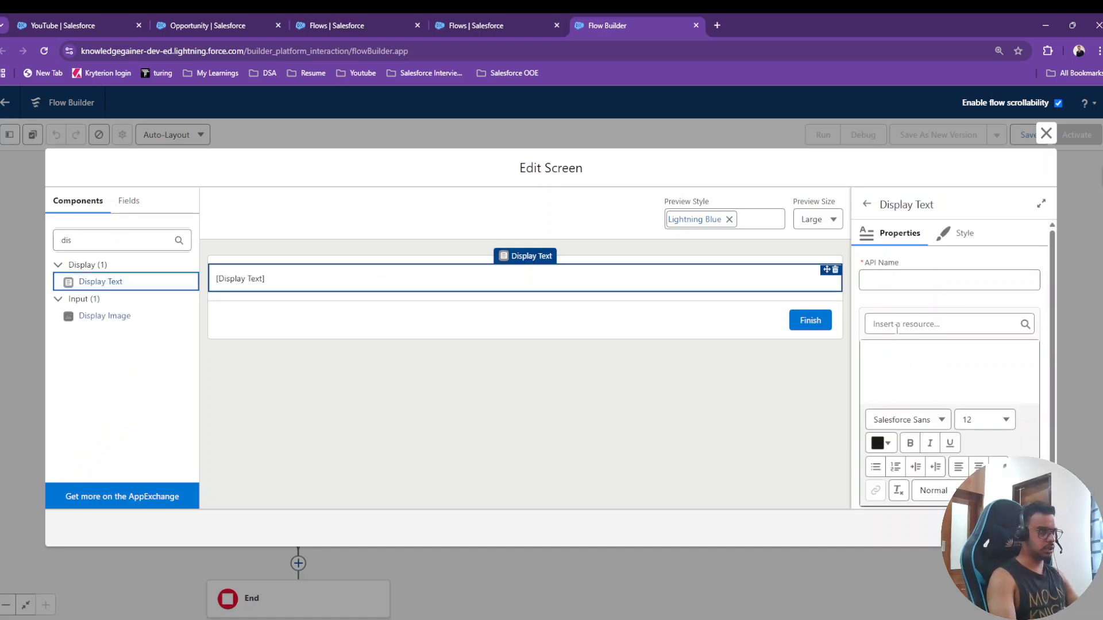
click(918, 280)
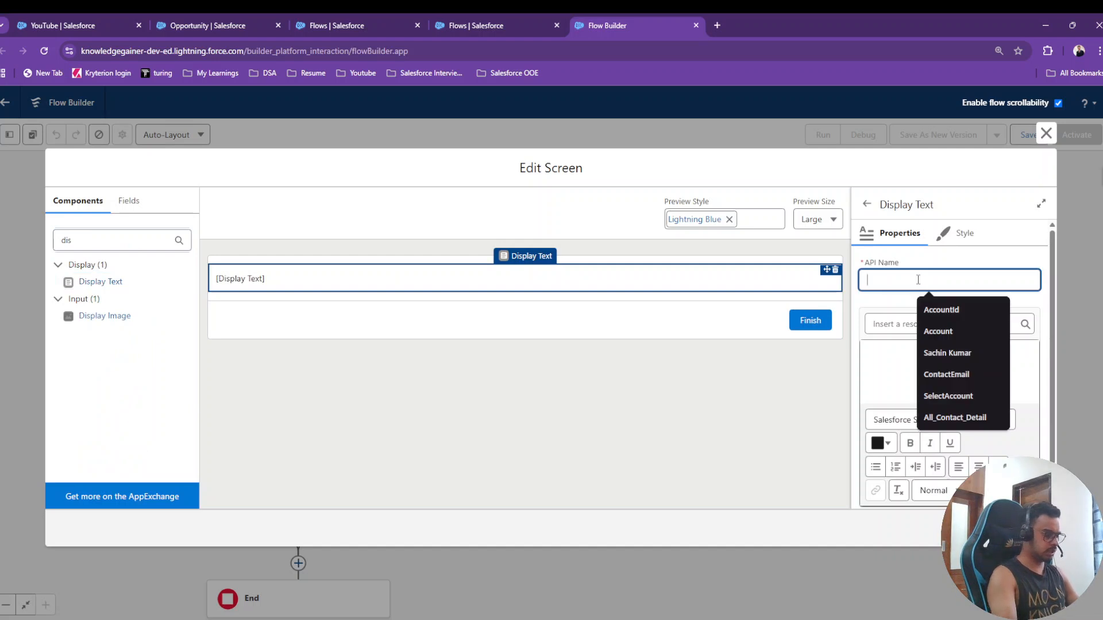
text(Success)
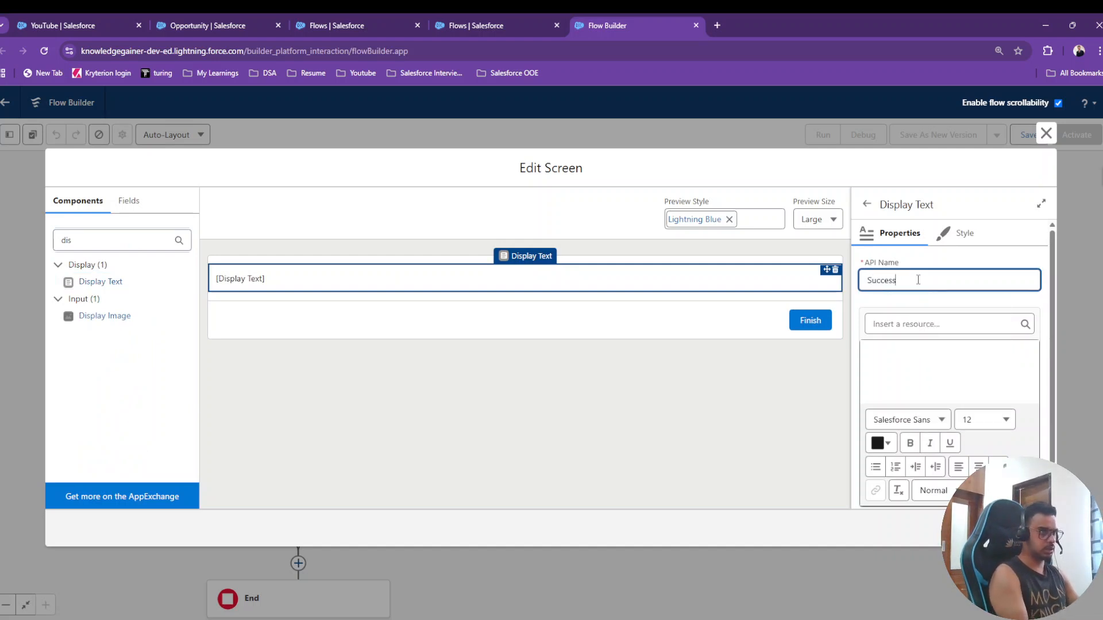
Step: Enter "Opportunity Created Successfully!" as the content of the Success display text
click(911, 376)
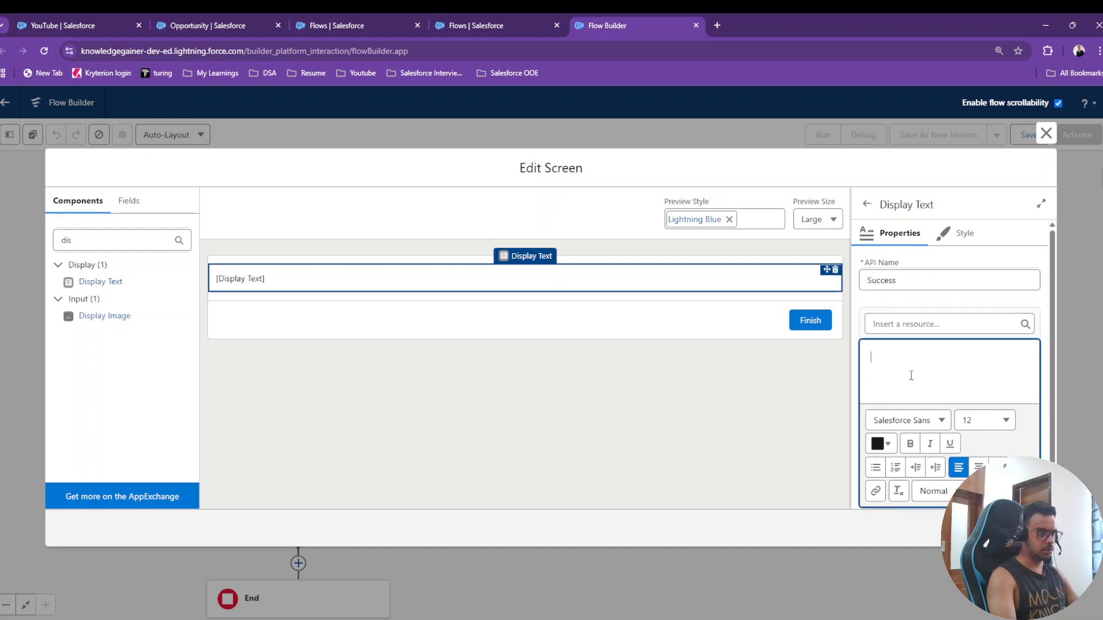
text(Oppor)
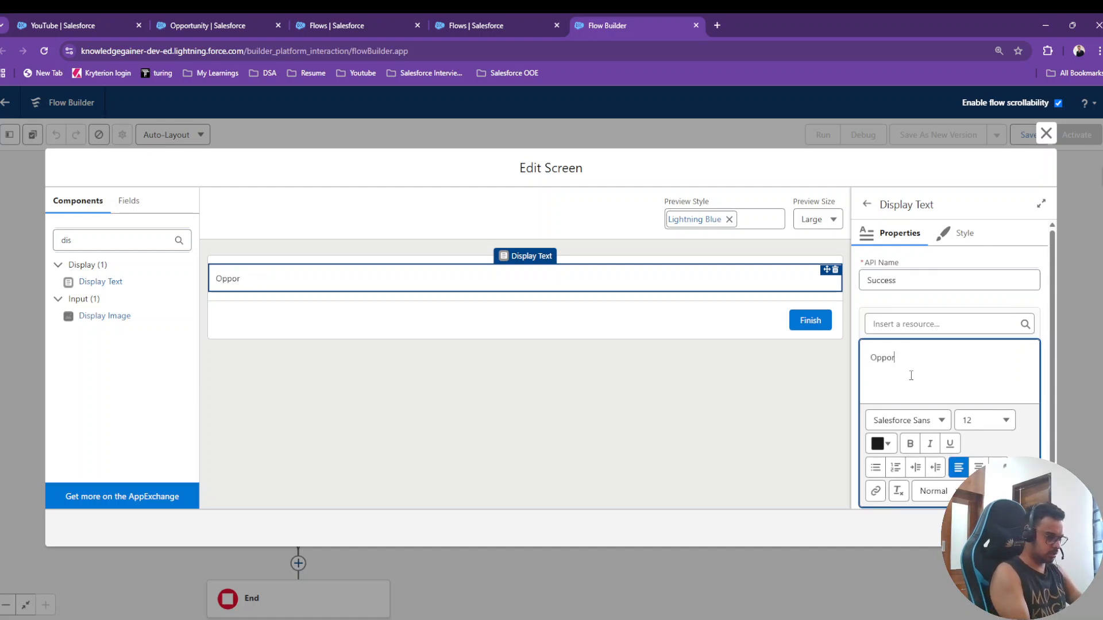
text(tunity Creat)
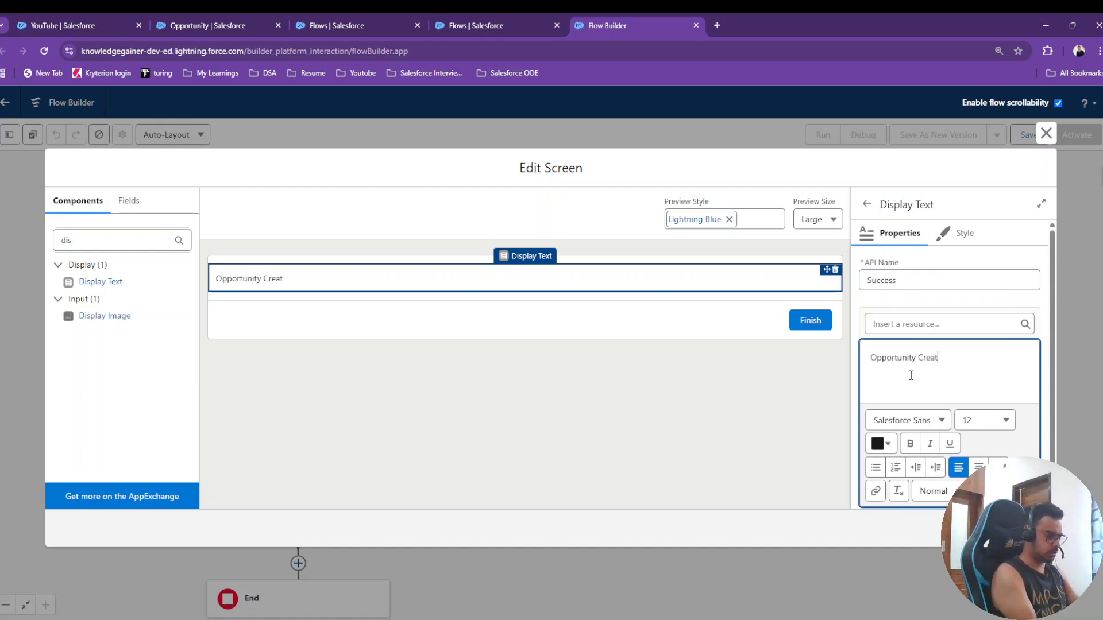
text(ed Succes)
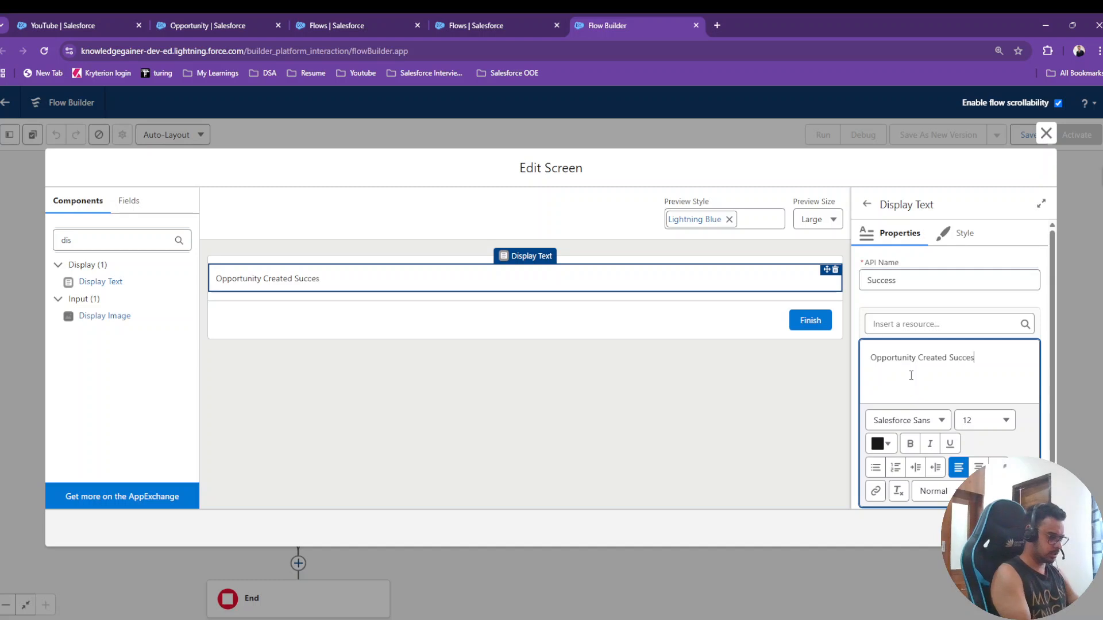
text(sfully!)
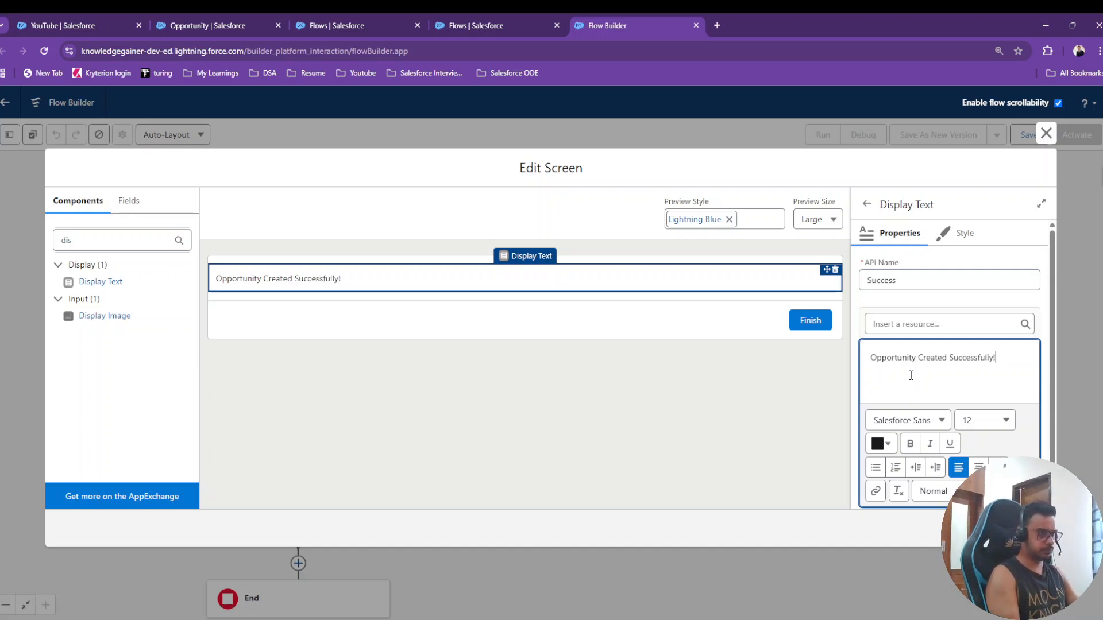
Step: Center the whole success message and set its font size to 18
key(ctrl+a)
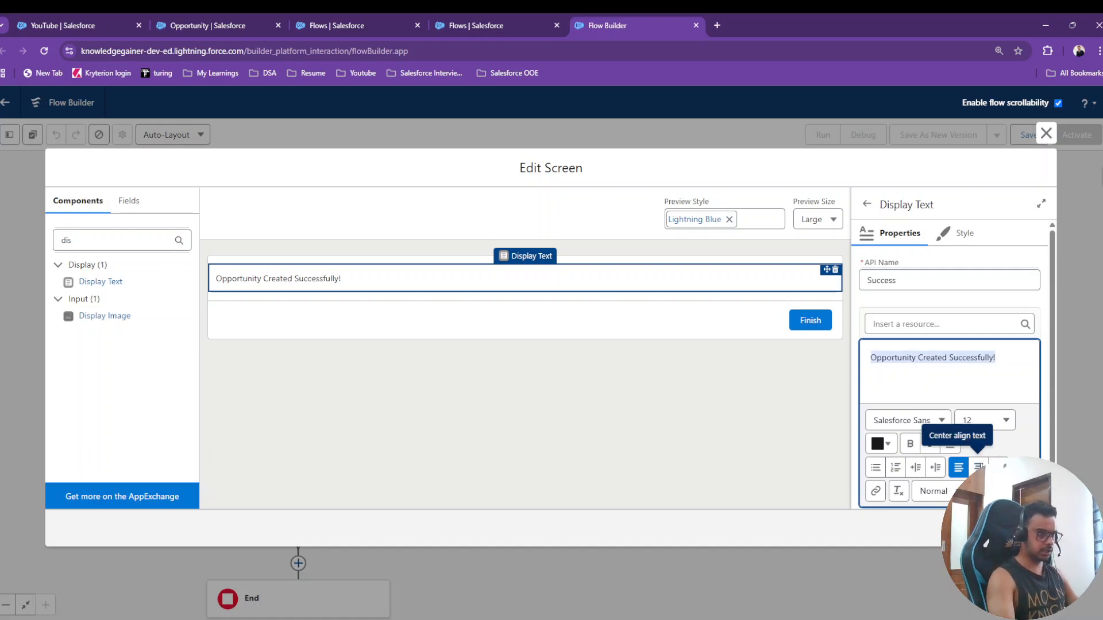
click(978, 466)
click(974, 428)
click(939, 610)
Step: Colour the success message text blue and finish editing the Success Message screen
click(882, 444)
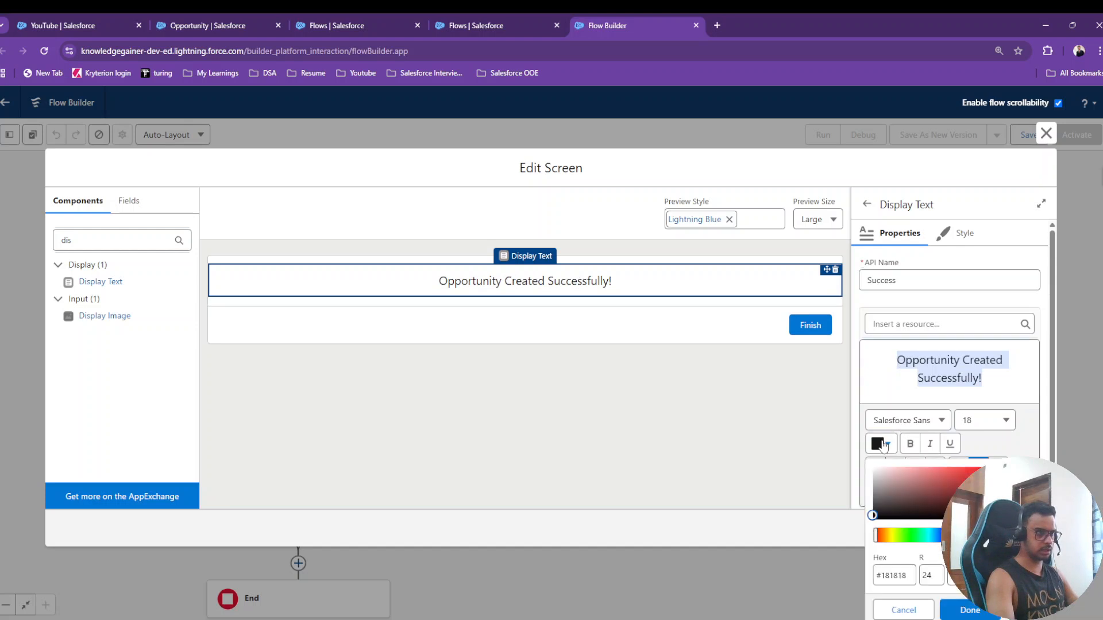
drag(876, 540, 941, 537)
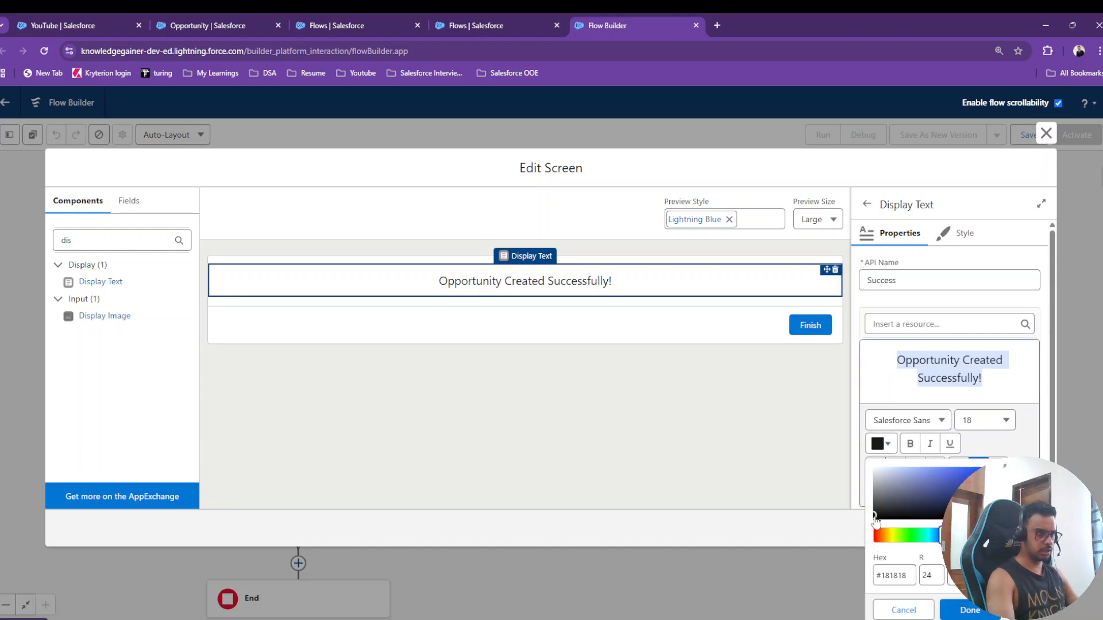
drag(876, 520, 944, 491)
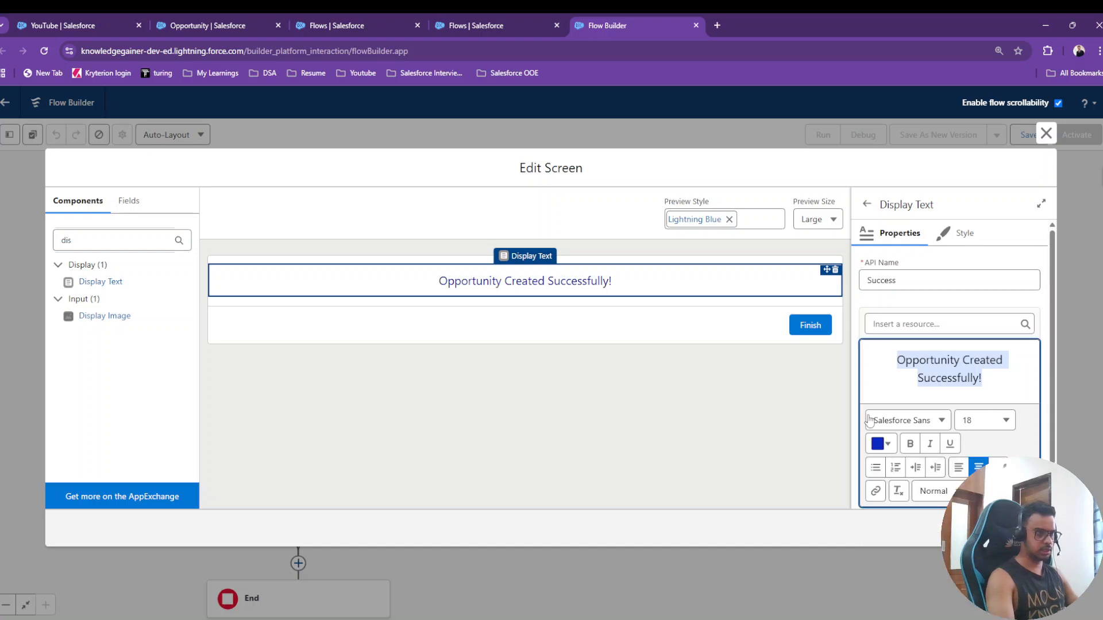
click(786, 418)
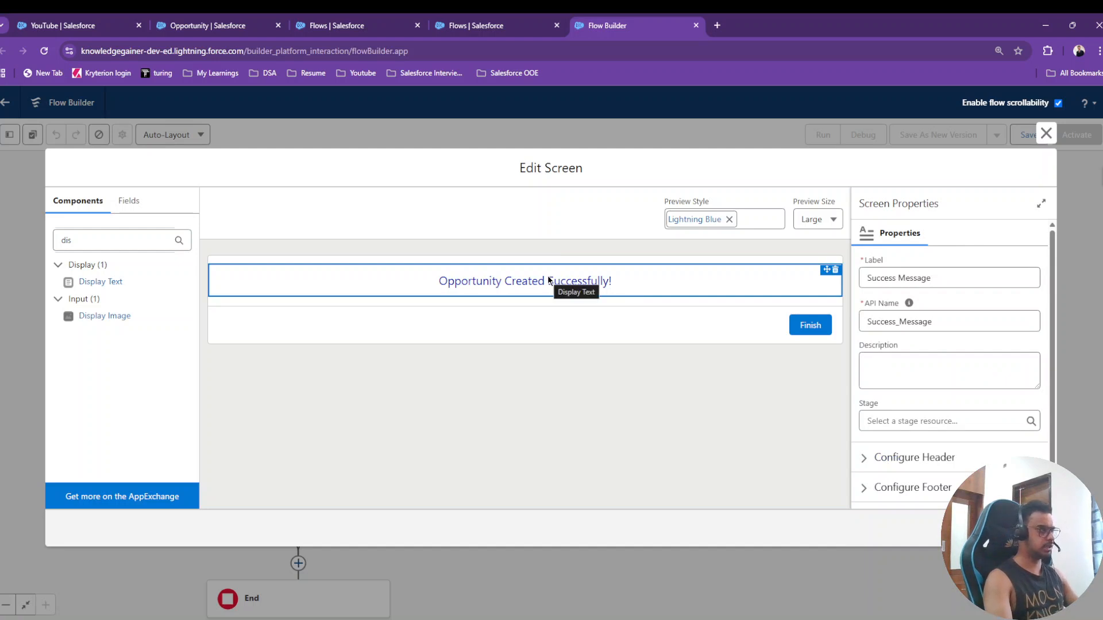
click(1026, 528)
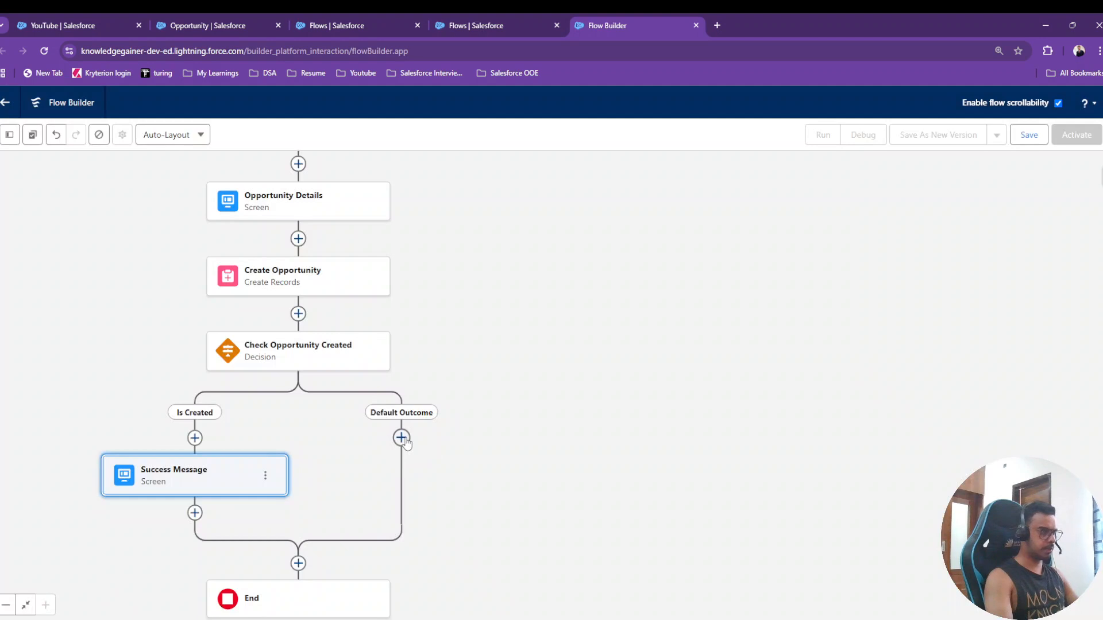
Step: Add a Screen element labelled ErrorMessage to the decision's Default Outcome path
click(401, 439)
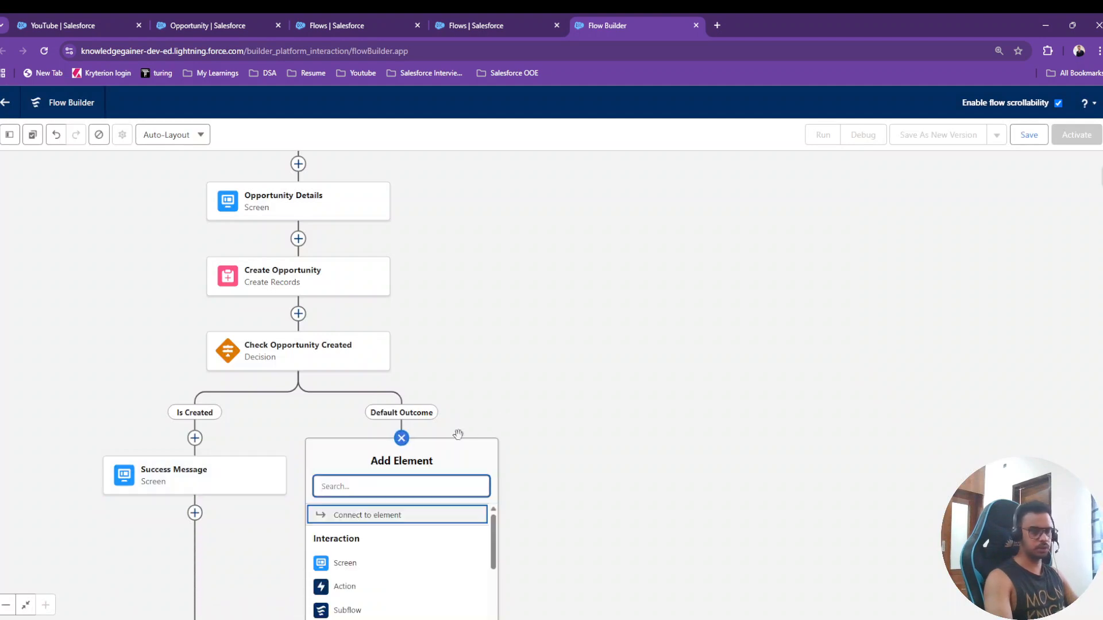
click(347, 563)
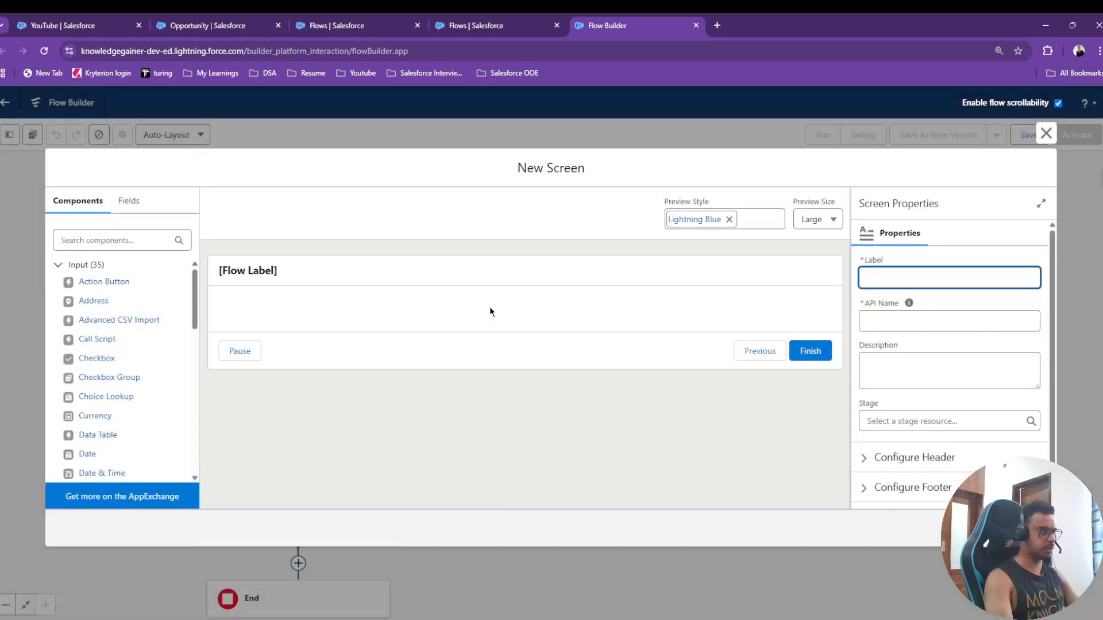
text(Er)
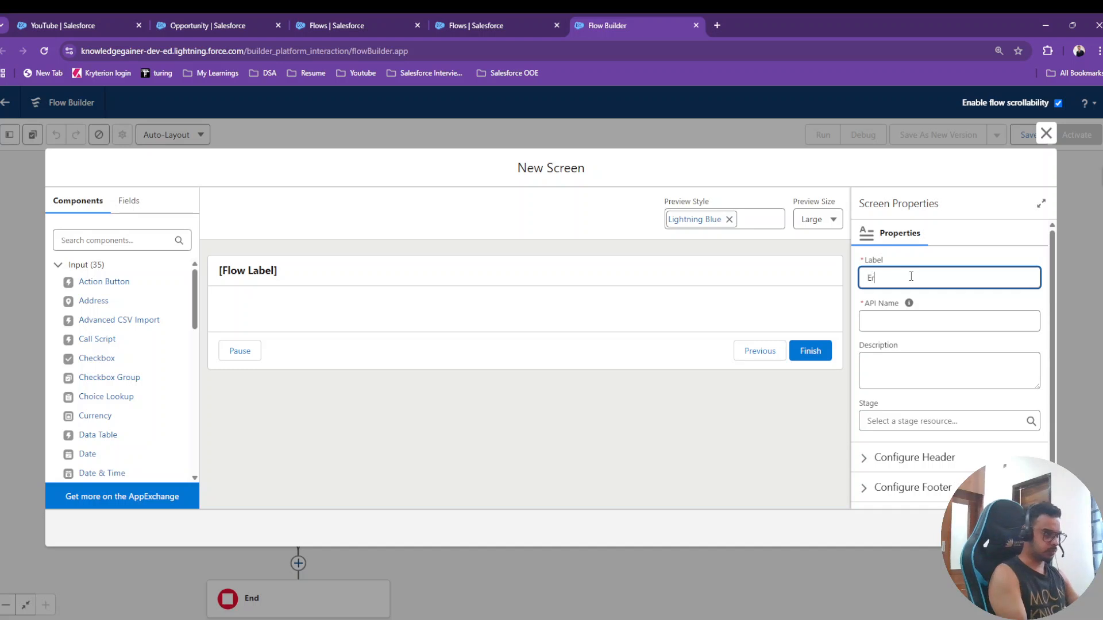
text(rorMessage)
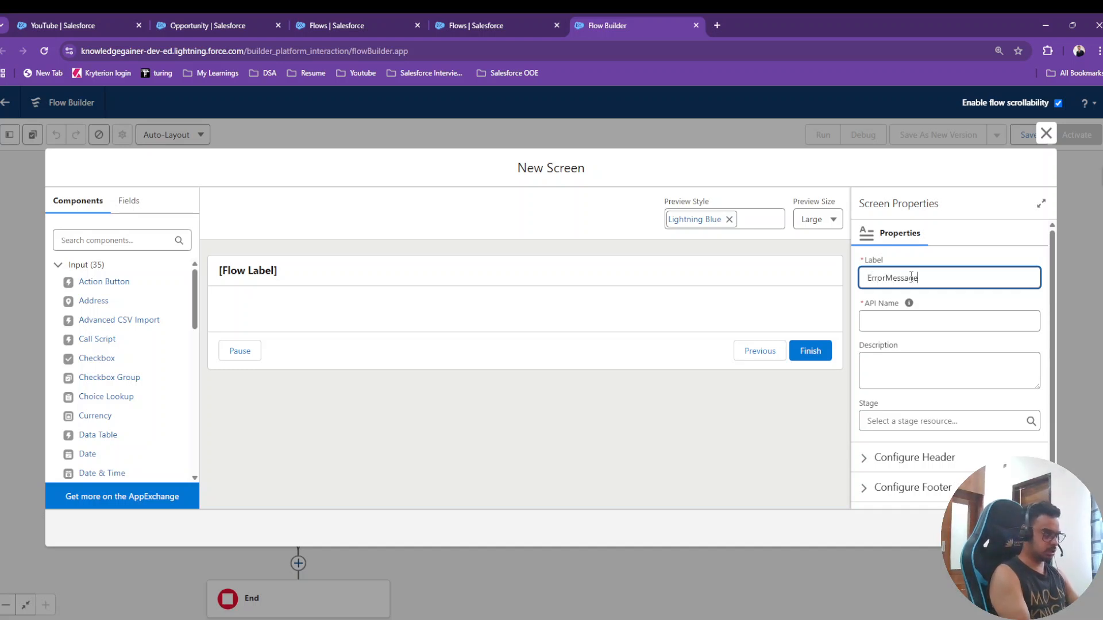
click(943, 290)
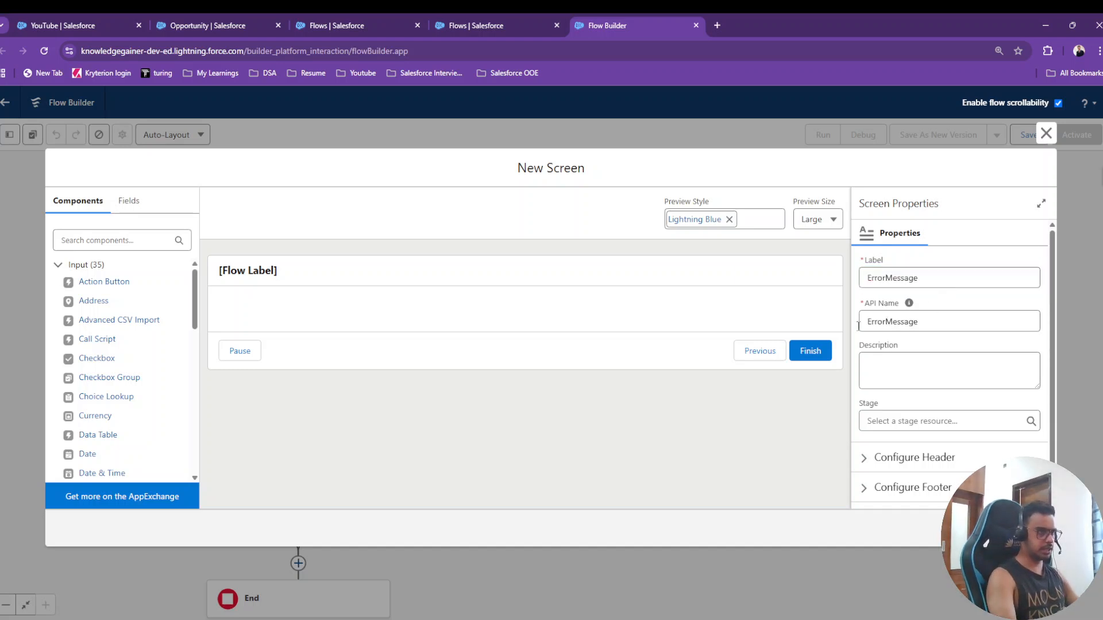
Step: Hide the header of the ErrorMessage screen
click(661, 278)
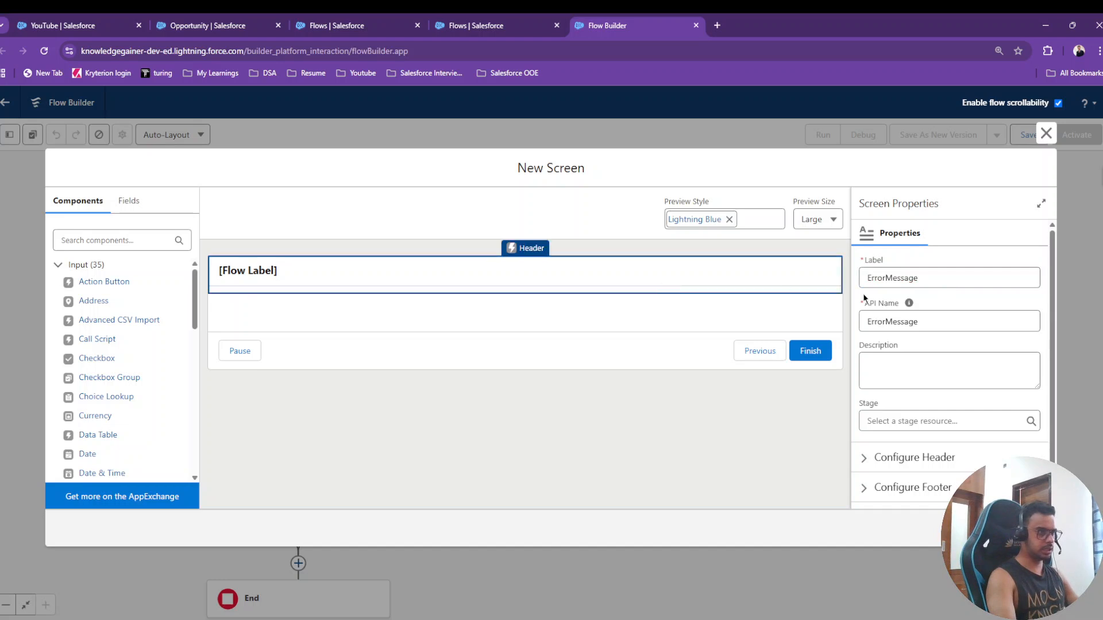
click(899, 460)
click(864, 479)
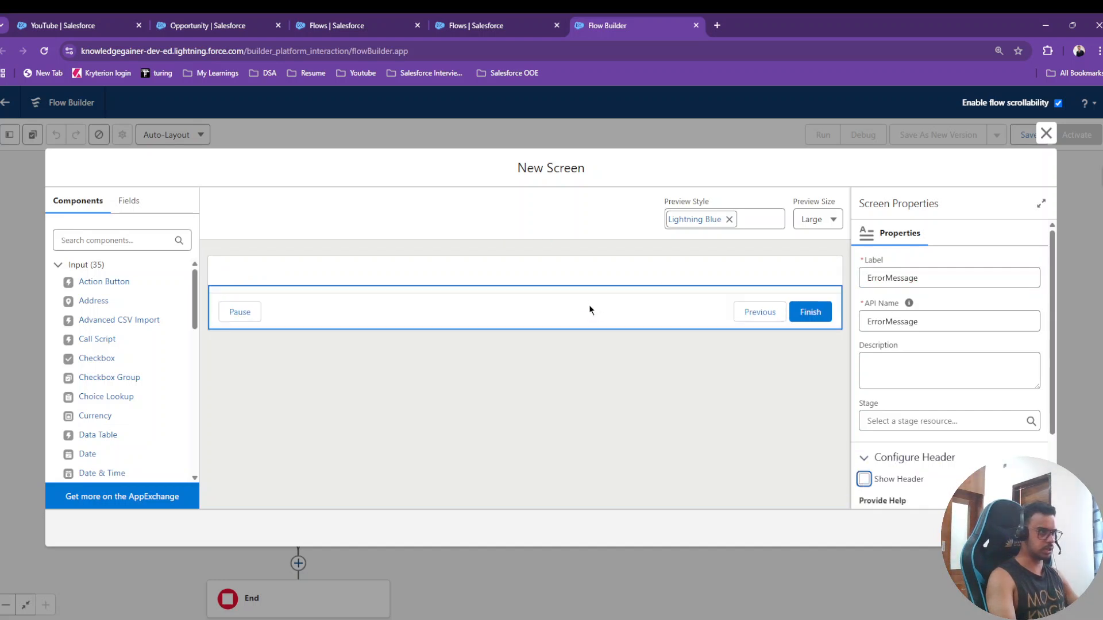
Step: Add a Display Text component to the ErrorMessage screen with the API name Error
click(93, 240)
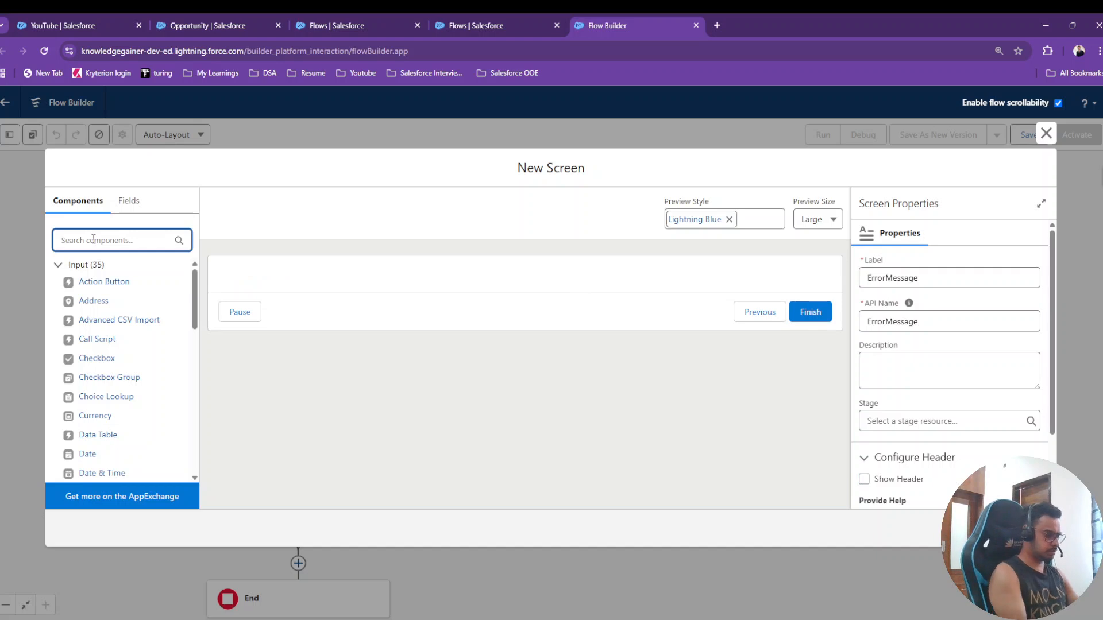
text(display)
drag(95, 281, 382, 276)
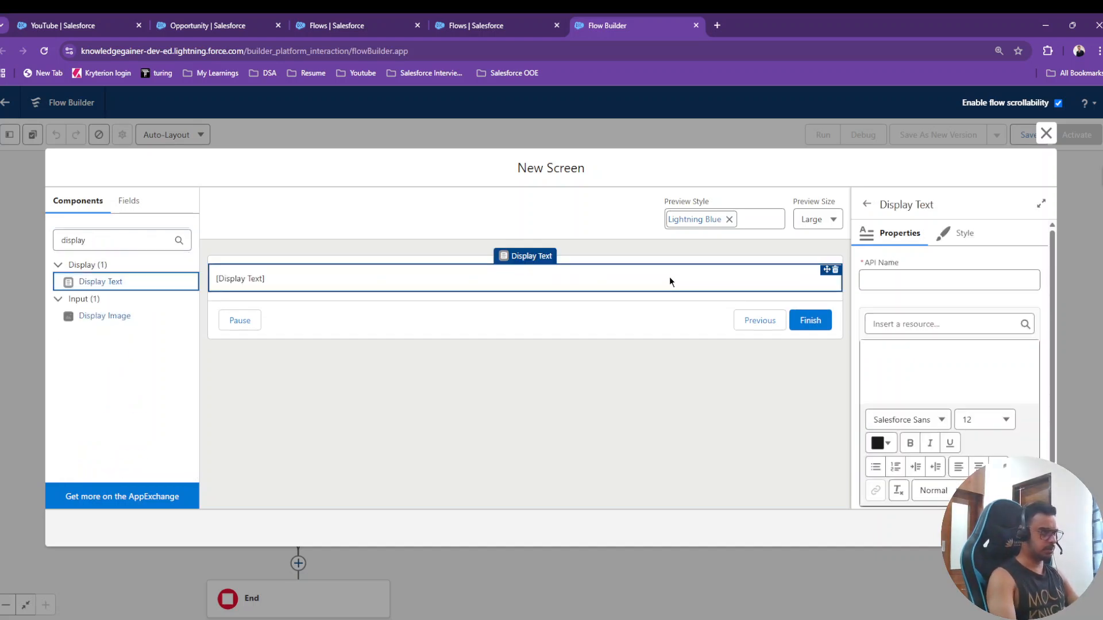
click(926, 281)
text(Error)
Step: Enter "Opportunity Creation Failed!" as the content of the Error display text, correcting the misspelled word Creation
click(923, 376)
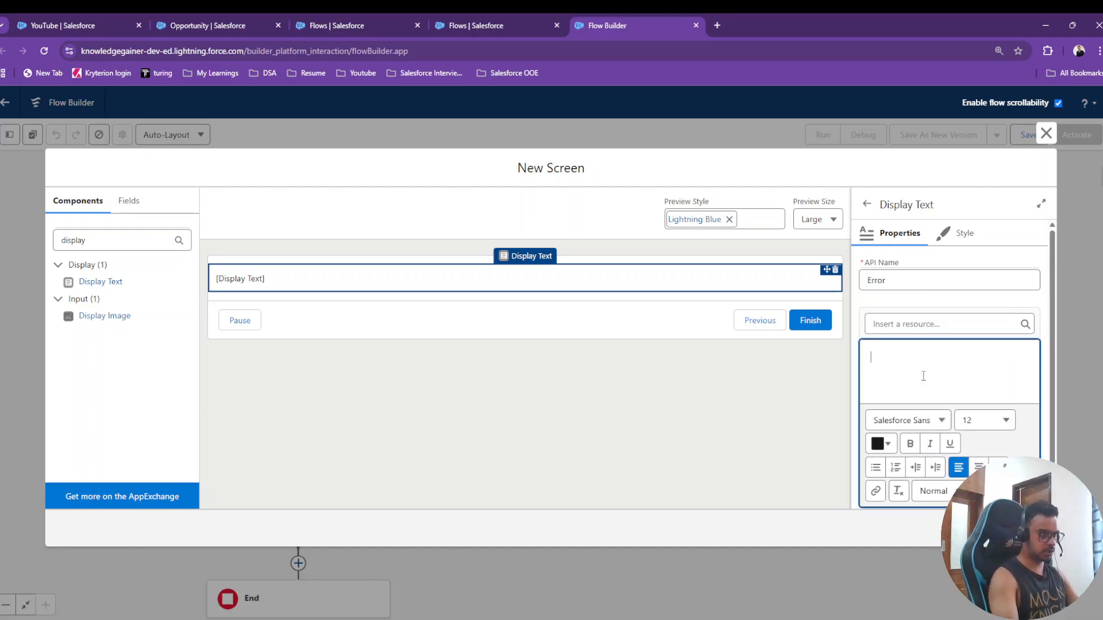
text(Opportu)
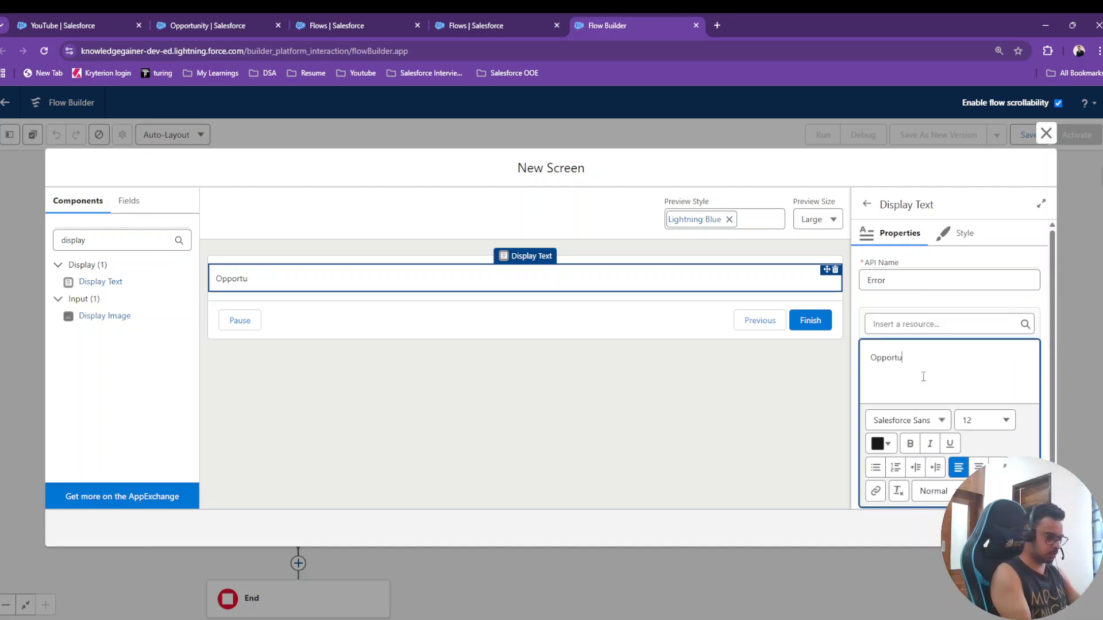
text(nity Creat)
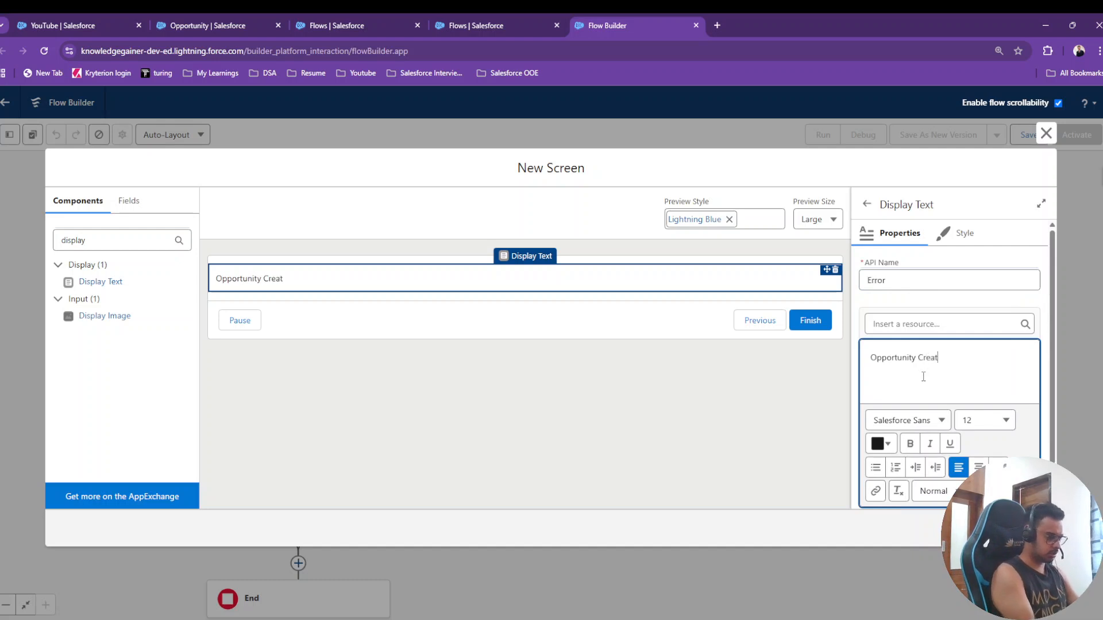
text(tion Failed)
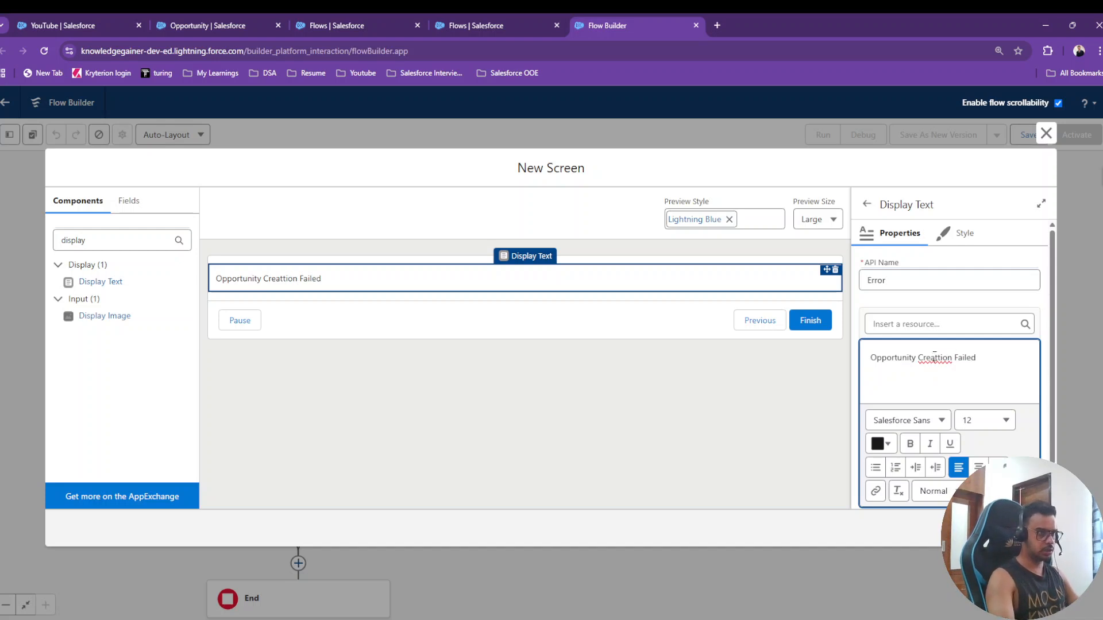
right_click(935, 355)
click(957, 86)
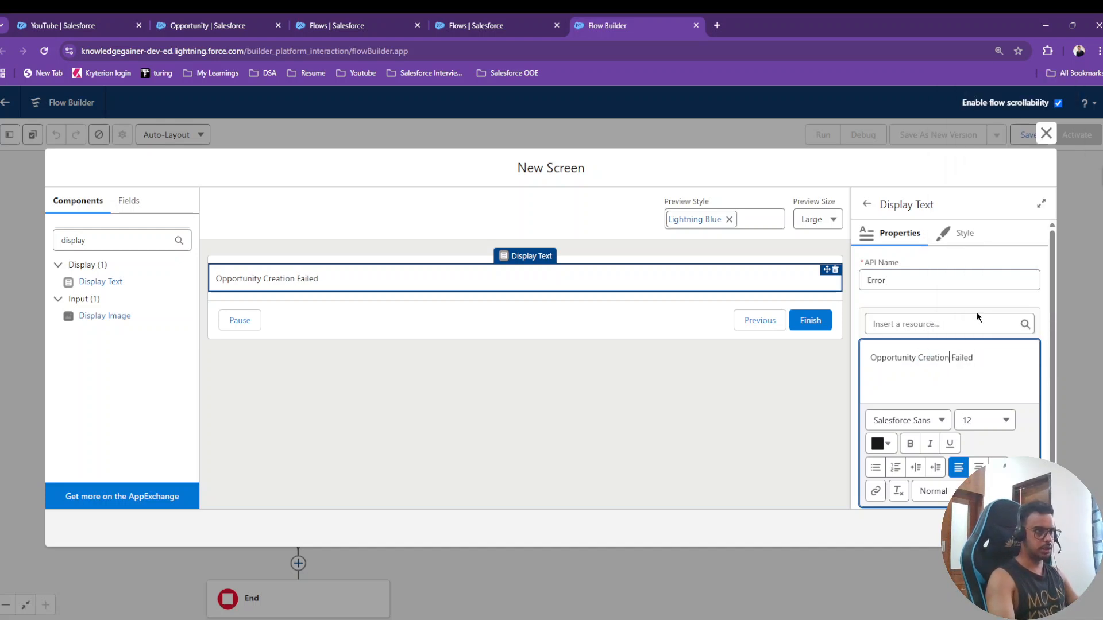
Step: Center the whole error message and set its font size to 18
triple_click(988, 360)
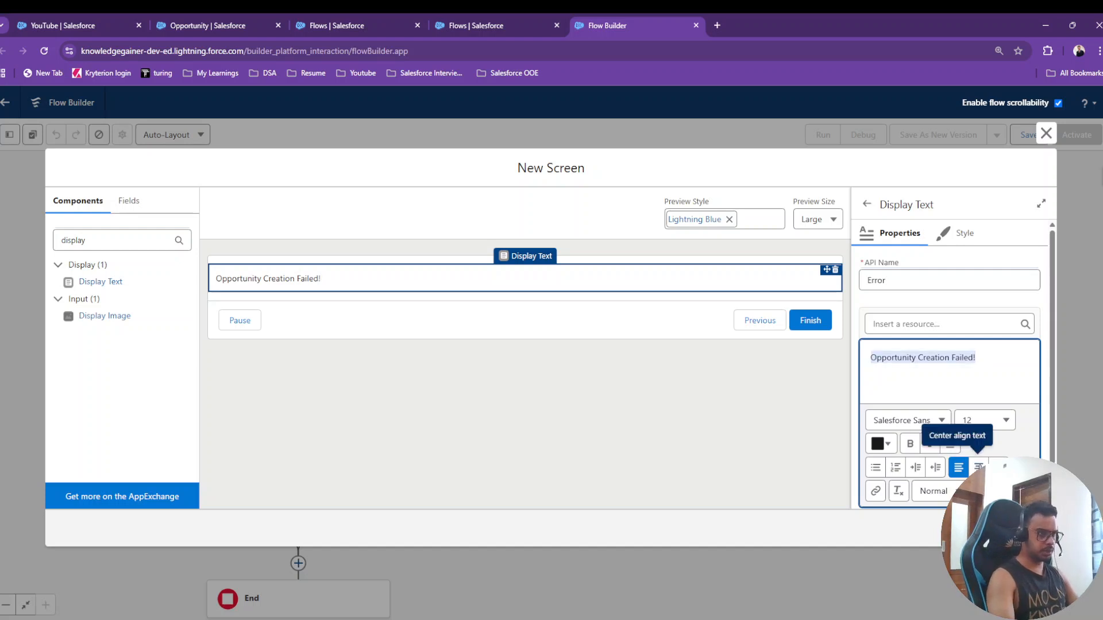
click(978, 467)
click(986, 426)
click(944, 606)
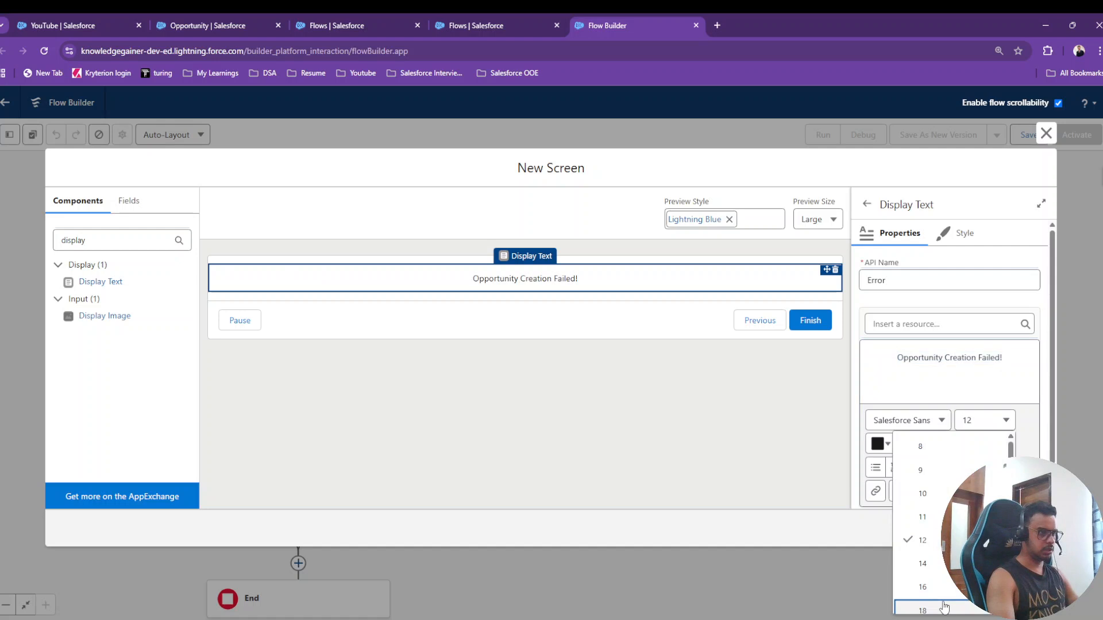
Step: Colour the error message text red (#DD0C0C) and return to the screen's own properties
click(881, 444)
drag(873, 516, 995, 474)
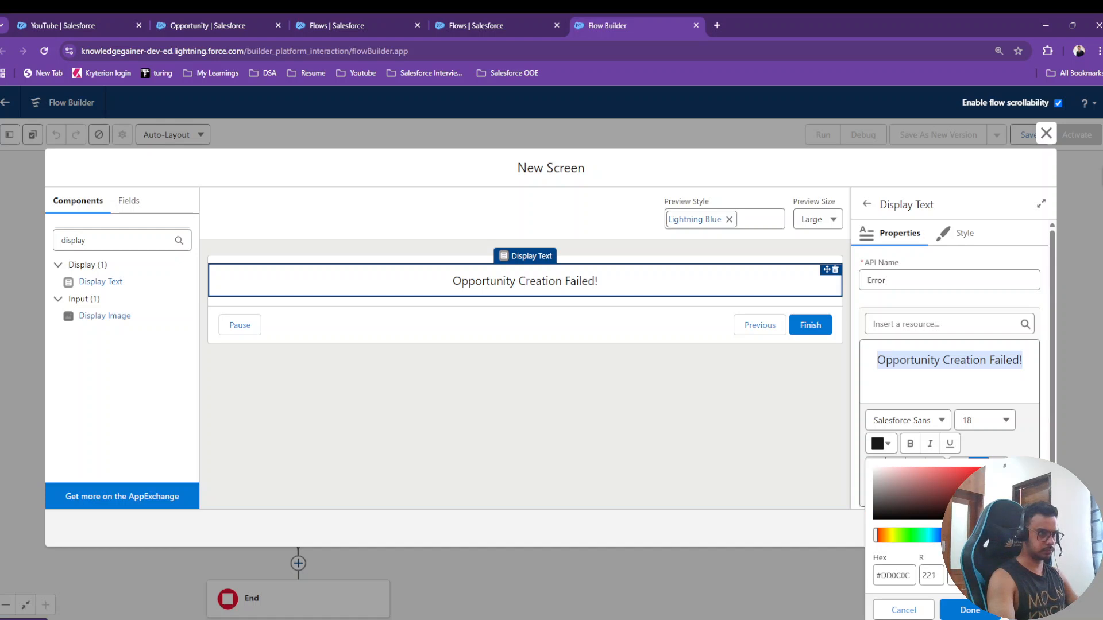
click(970, 610)
click(720, 444)
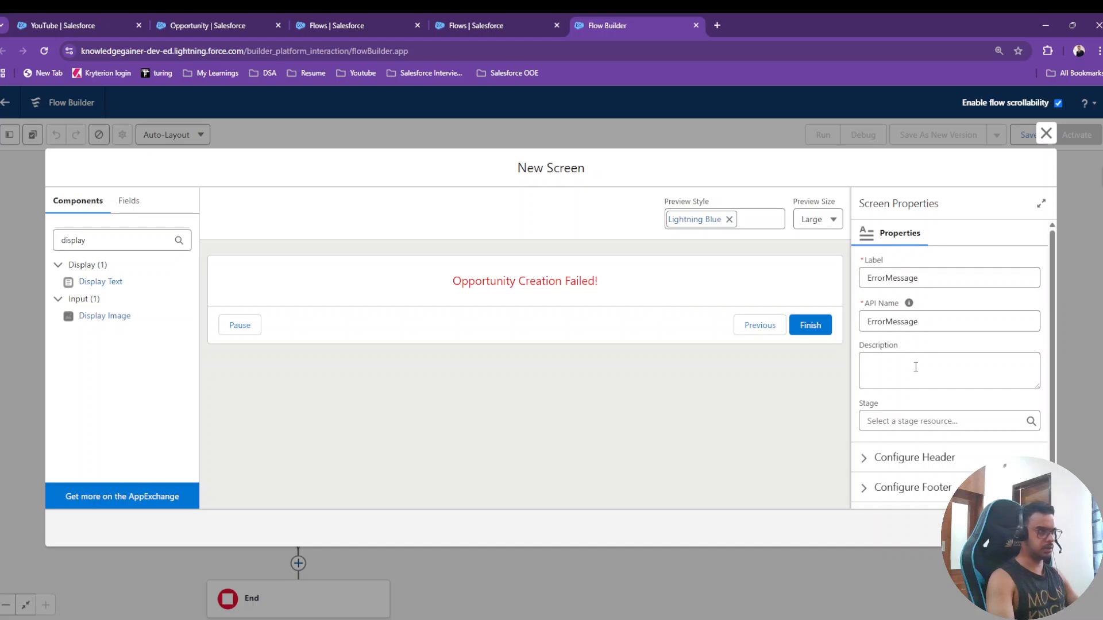
Step: Hide the Previous and Pause buttons in the ErrorMessage screen's footer and finish editing the screen
scroll(881, 402, down, 1)
click(896, 458)
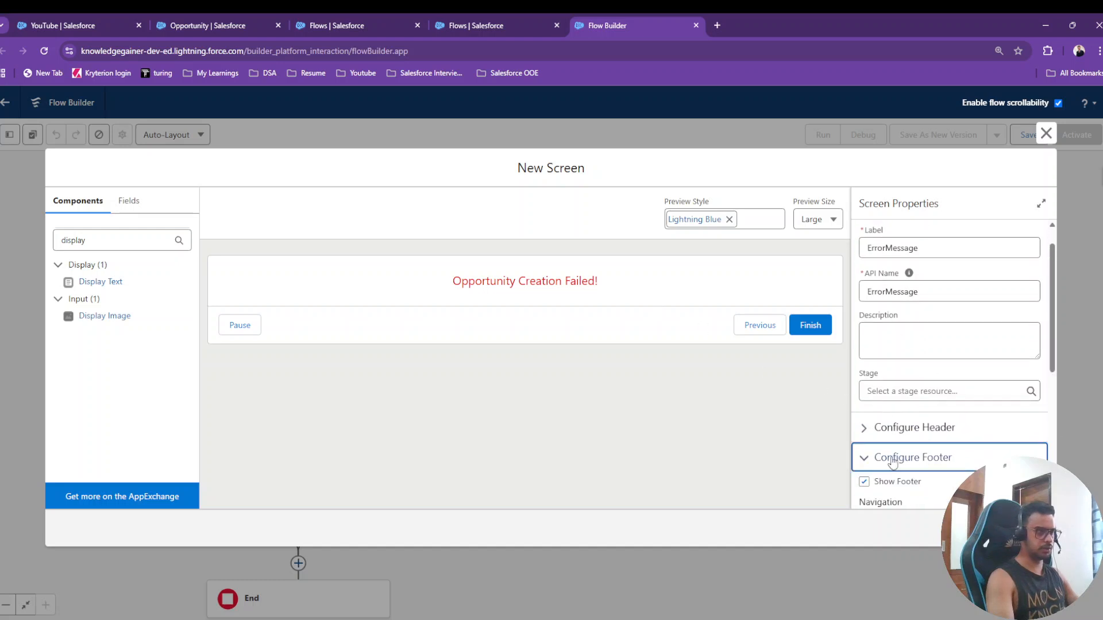
scroll(878, 454, down, 4)
click(864, 387)
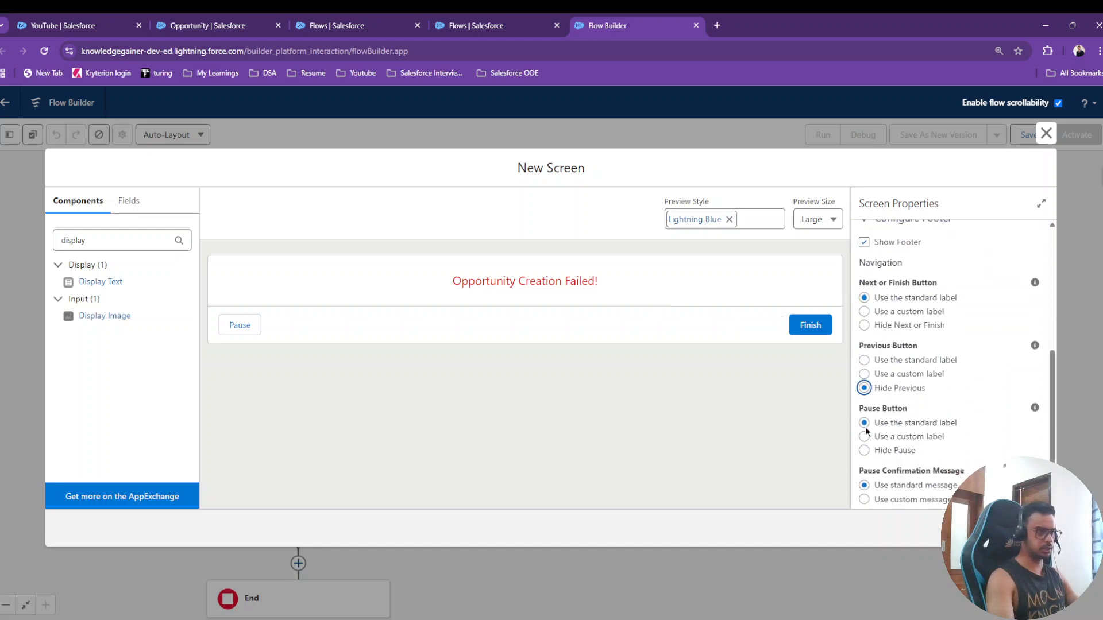
click(864, 452)
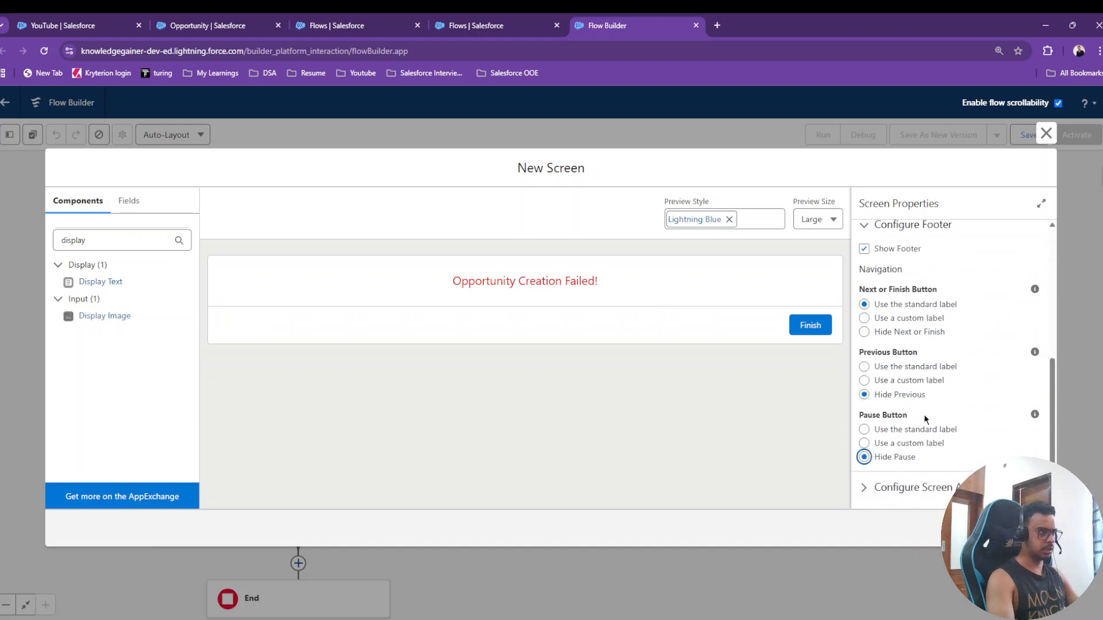
click(1031, 528)
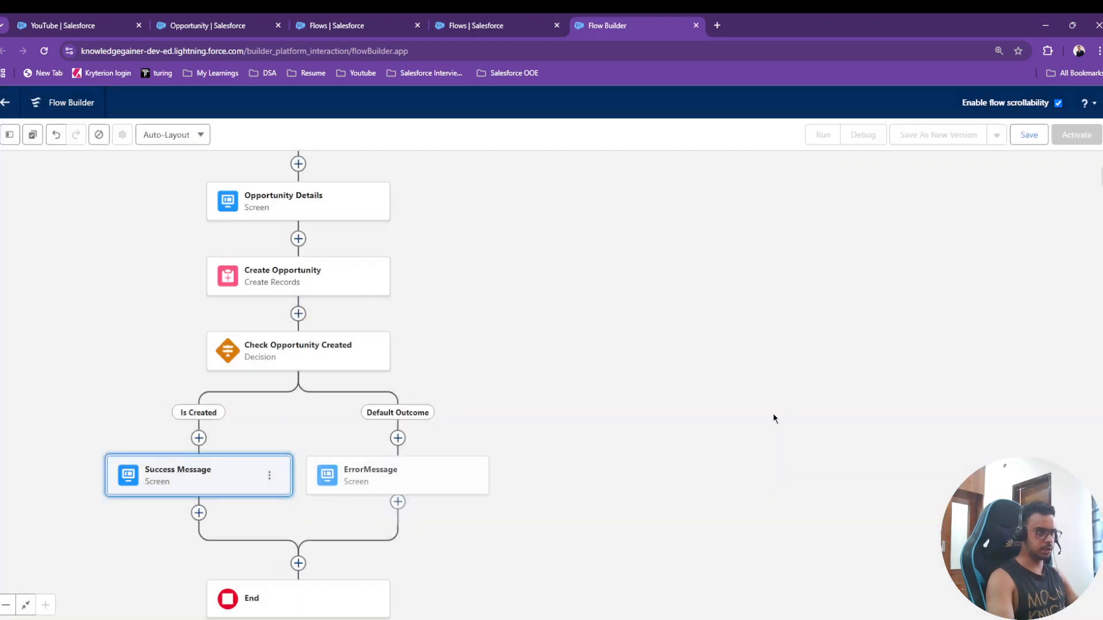
Step: Review the Success Message screen and the settings of its display text, and close it without changes
double_click(175, 471)
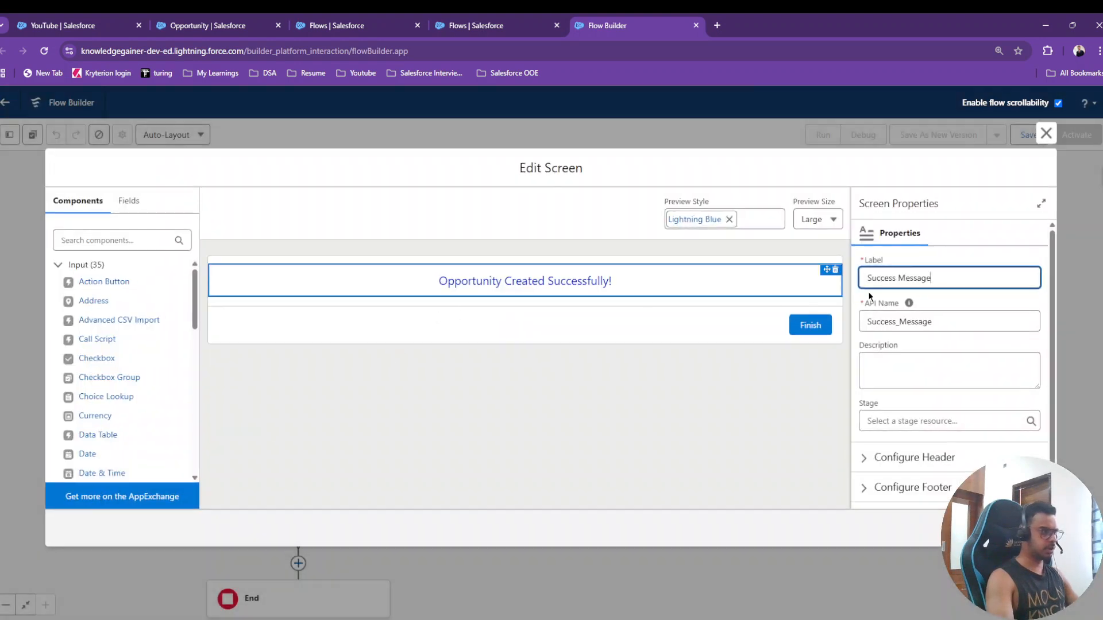
click(591, 283)
scroll(917, 360, down, 1)
scroll(913, 370, up, 1)
scroll(895, 389, down, 1)
scroll(902, 382, up, 1)
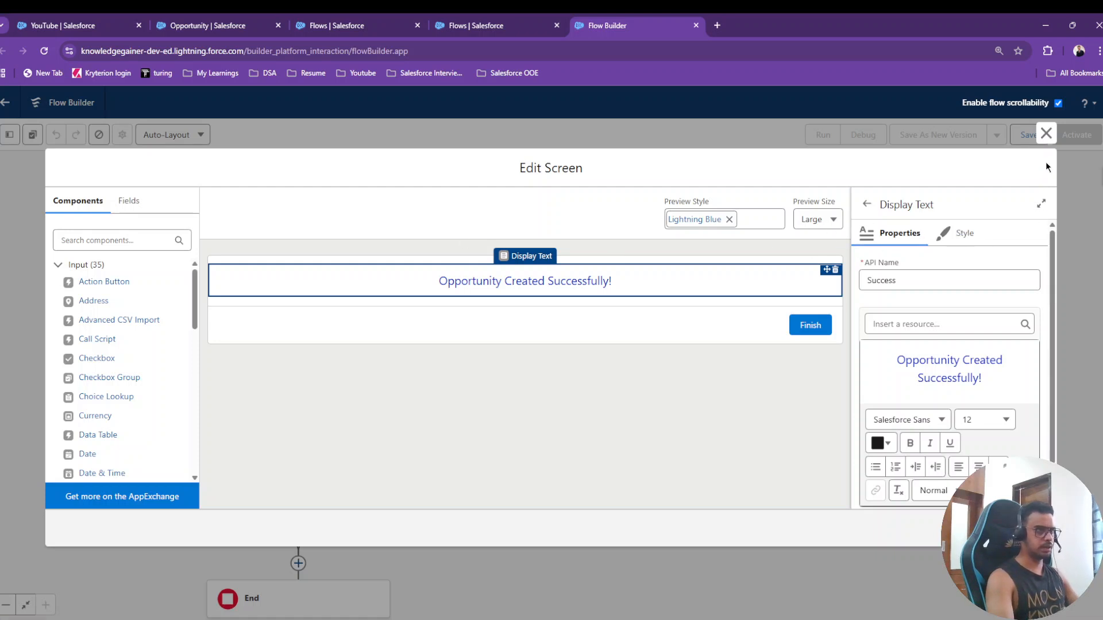
click(1027, 528)
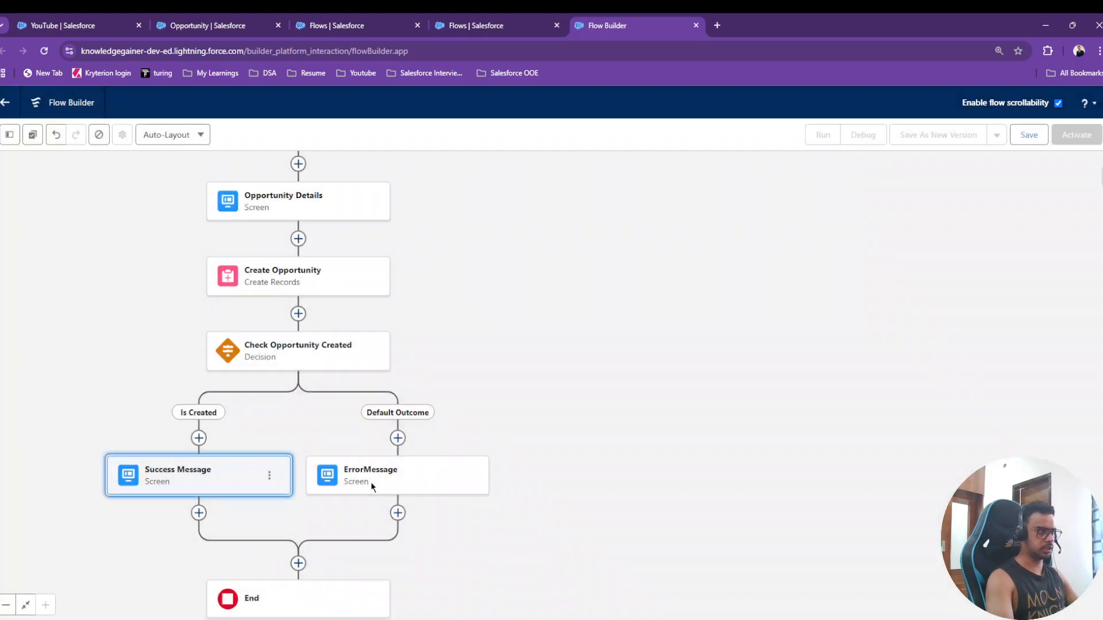
Step: Hide the header of the Opportunity Details screen and finish editing it
scroll(311, 356, up, 2)
click(286, 280)
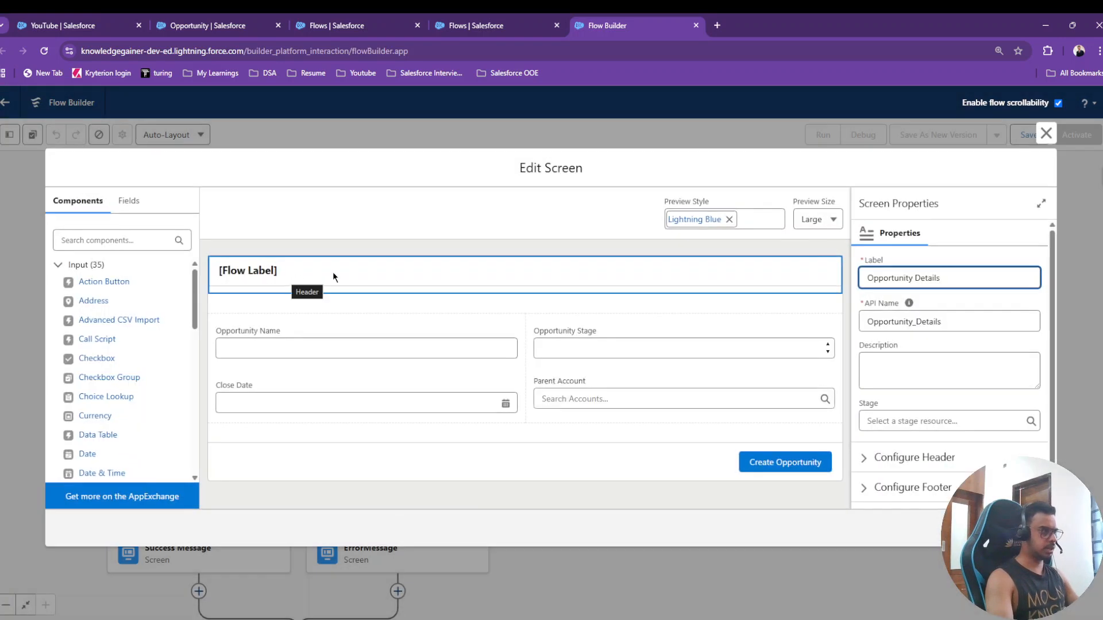
click(939, 467)
click(864, 480)
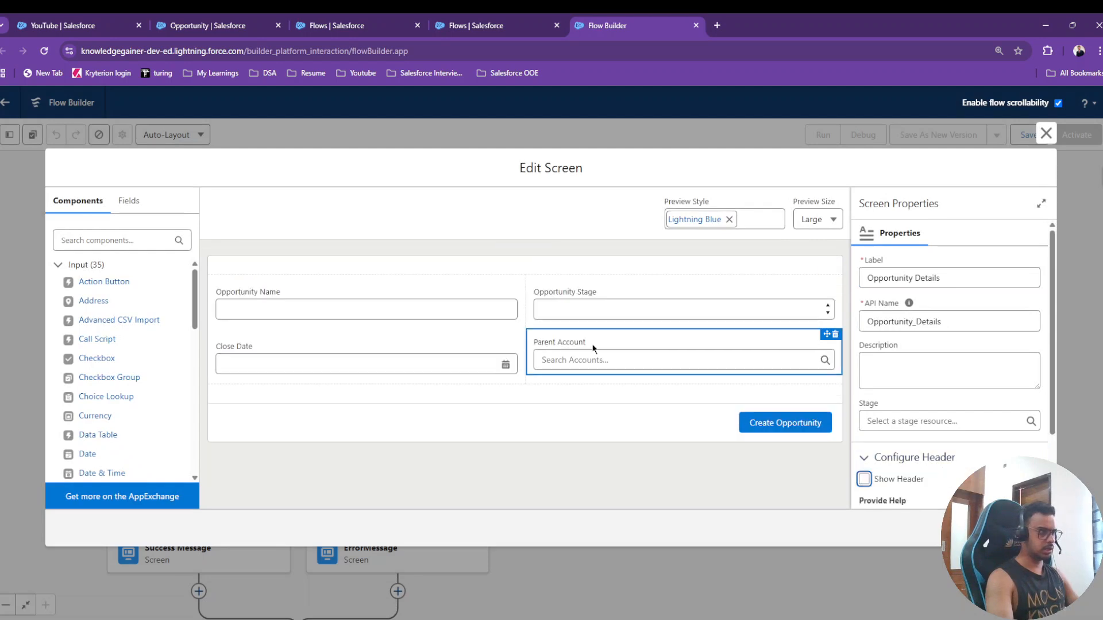
click(1026, 528)
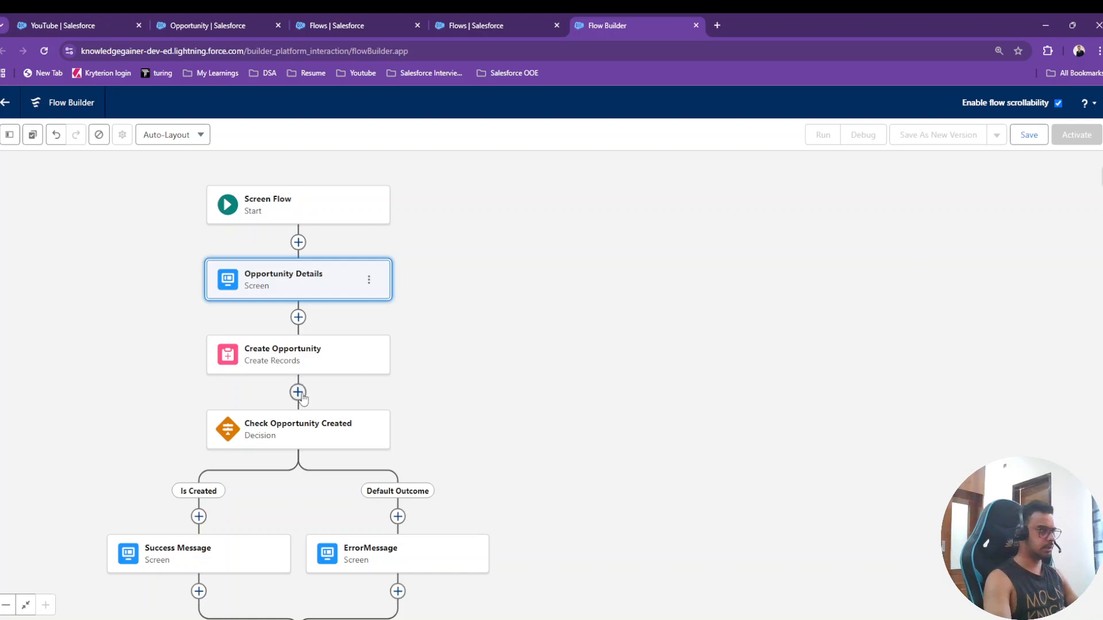
Step: Save the flow with the label CreateOpportunityToAccount and let its API name fill in automatically
drag(557, 394, 616, 306)
scroll(667, 338, down, 1)
scroll(667, 338, down, 1)
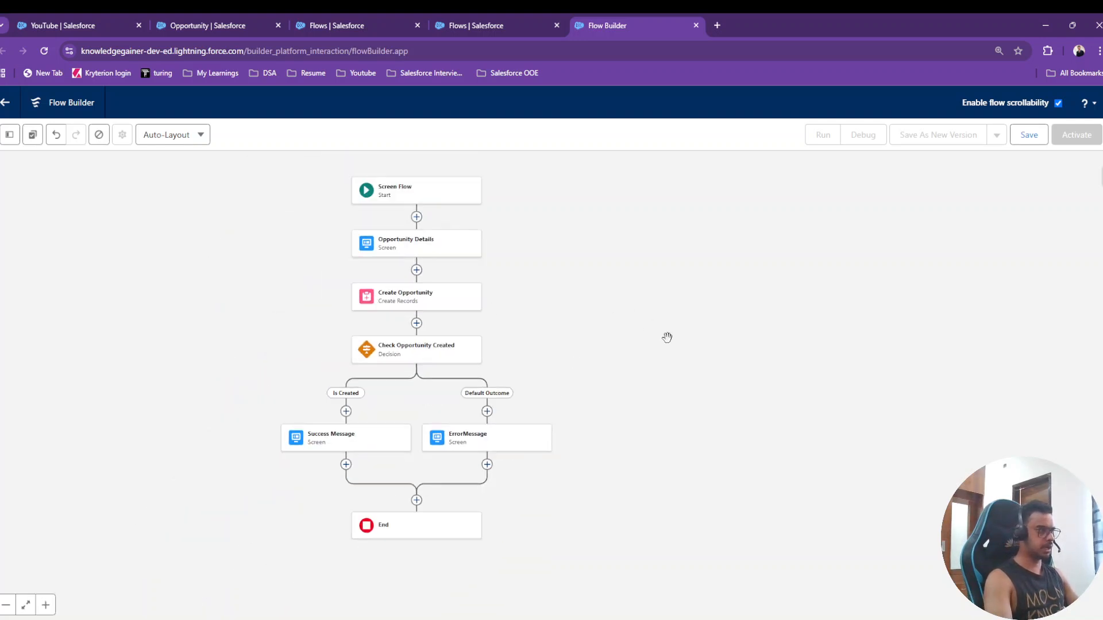
scroll(649, 299, up, 1)
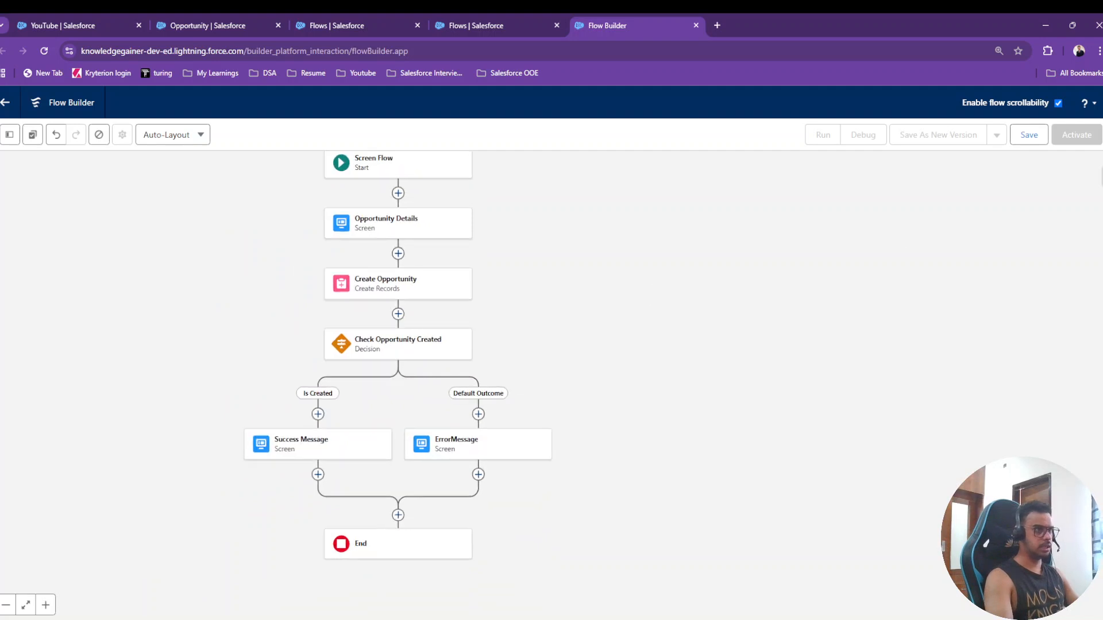
click(1029, 136)
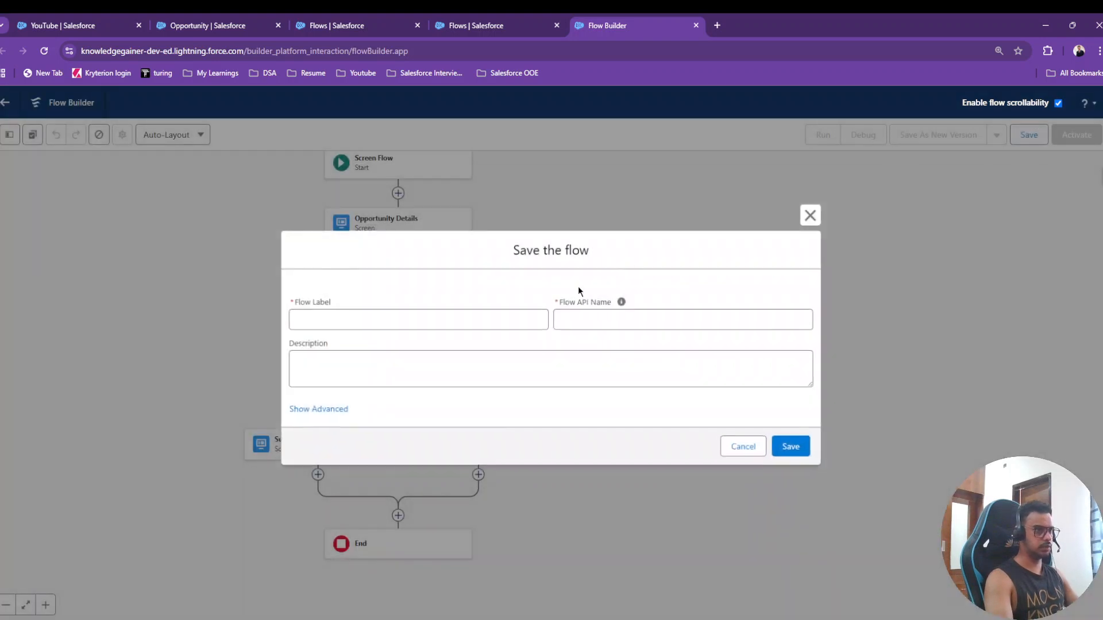
click(461, 316)
text(CreateOpport)
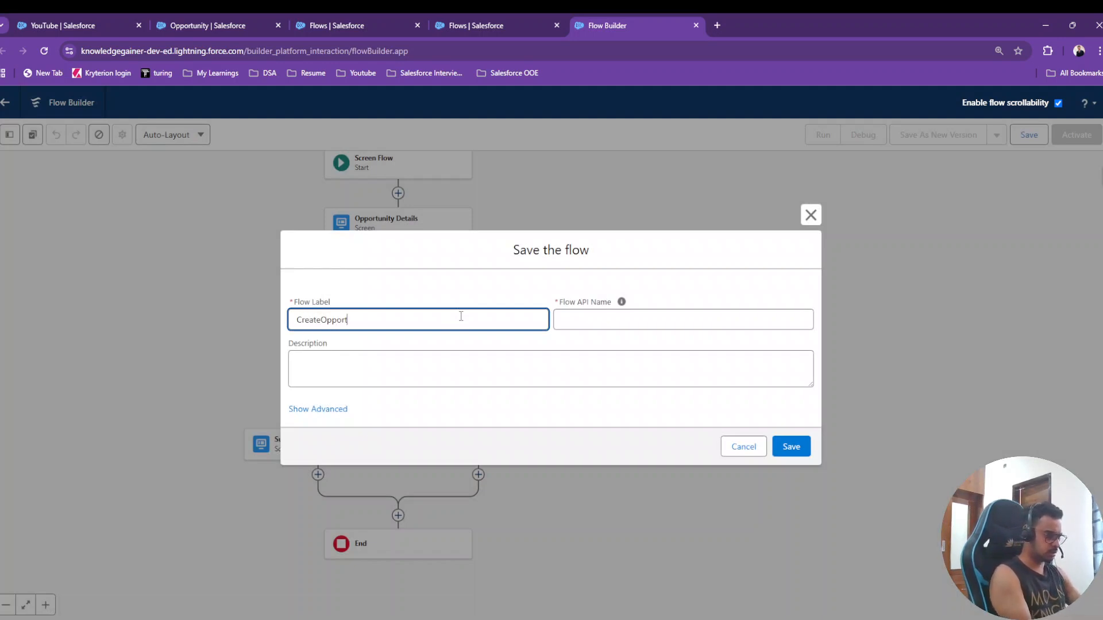
text(unity)
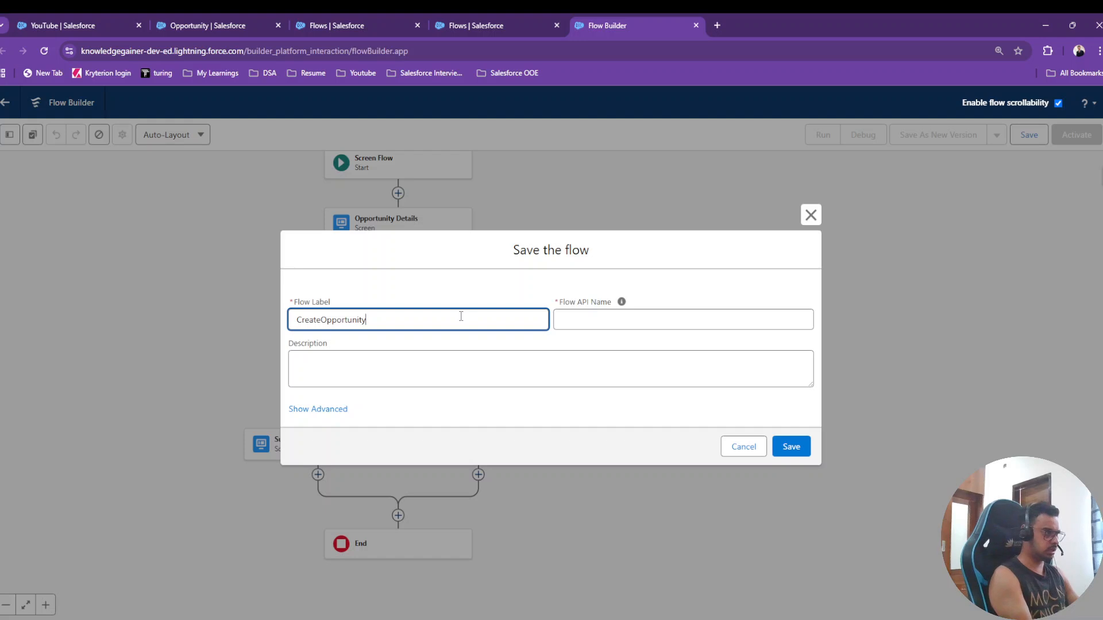
text(ToAccount)
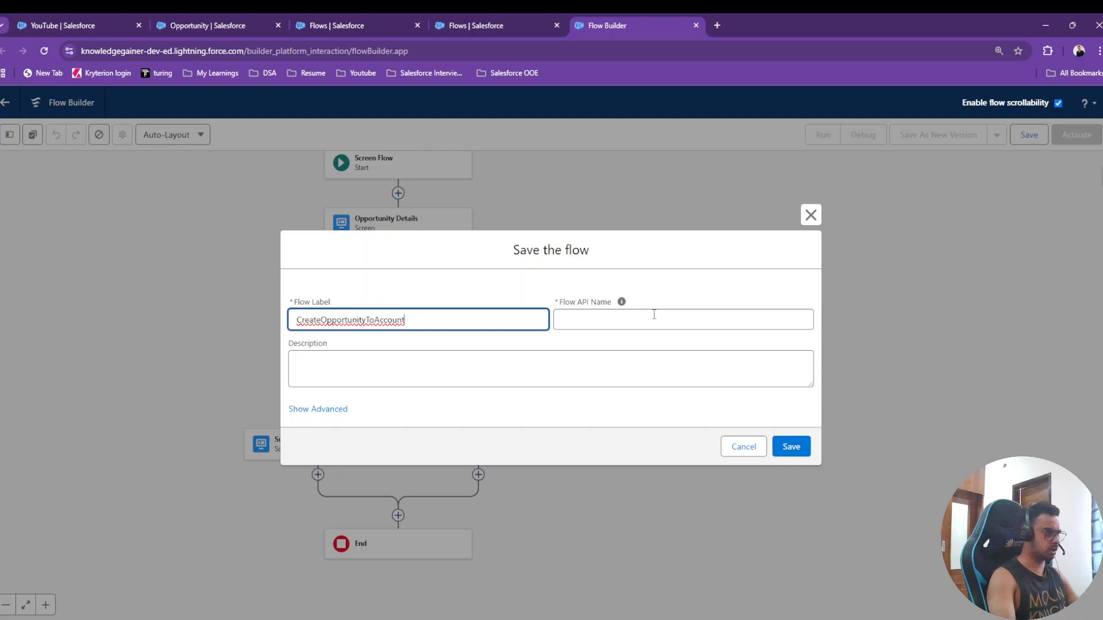
click(663, 281)
click(790, 446)
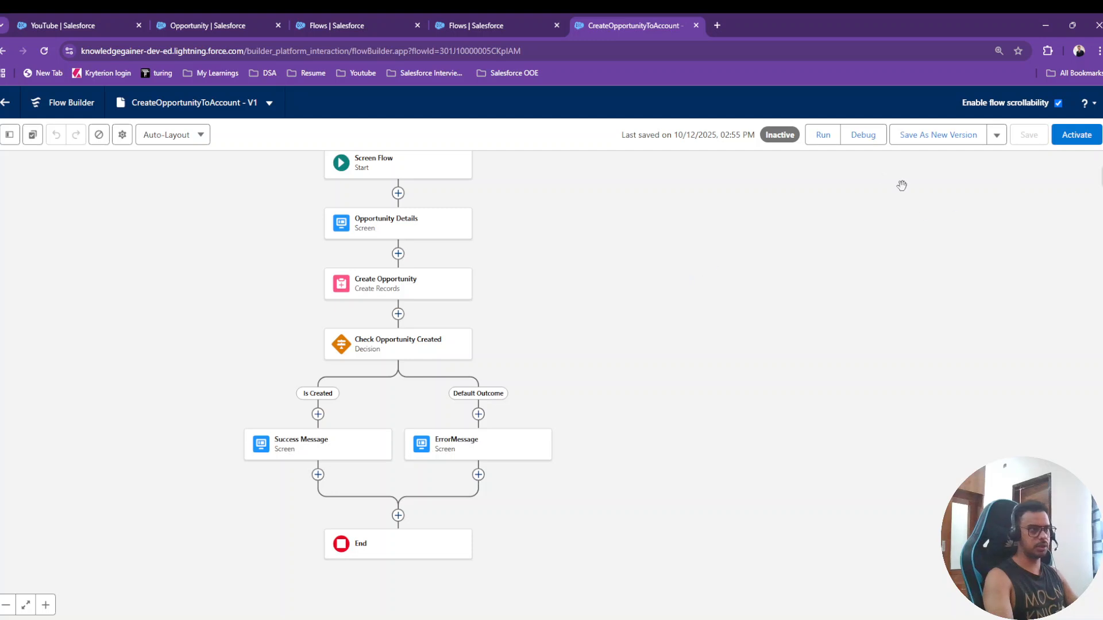
Step: Start a debug run of the saved flow with the default debug options
click(865, 138)
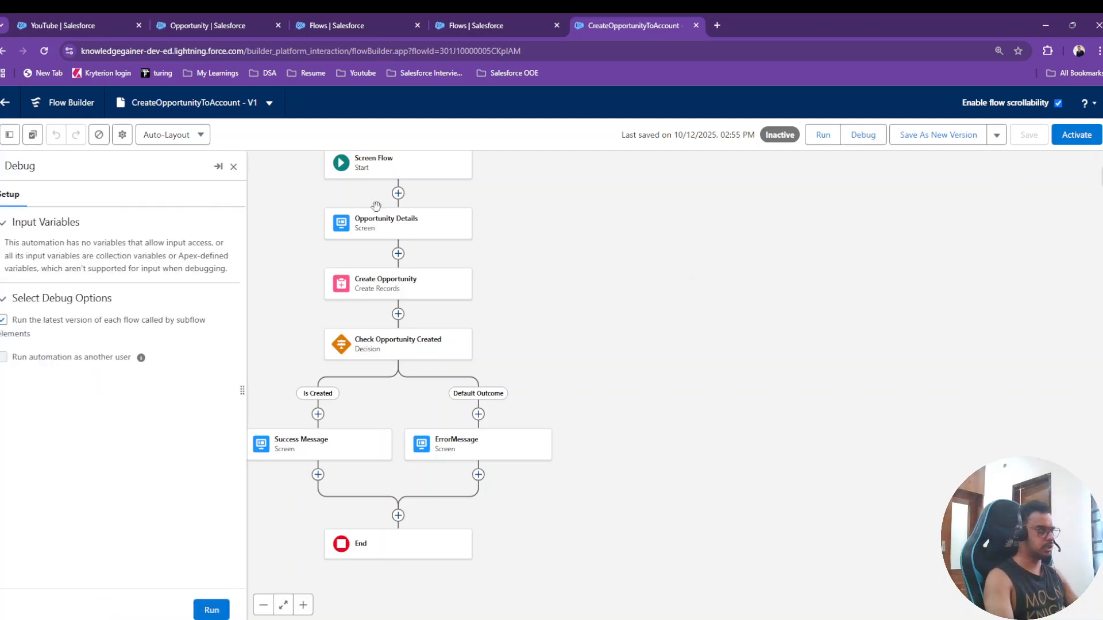
click(211, 610)
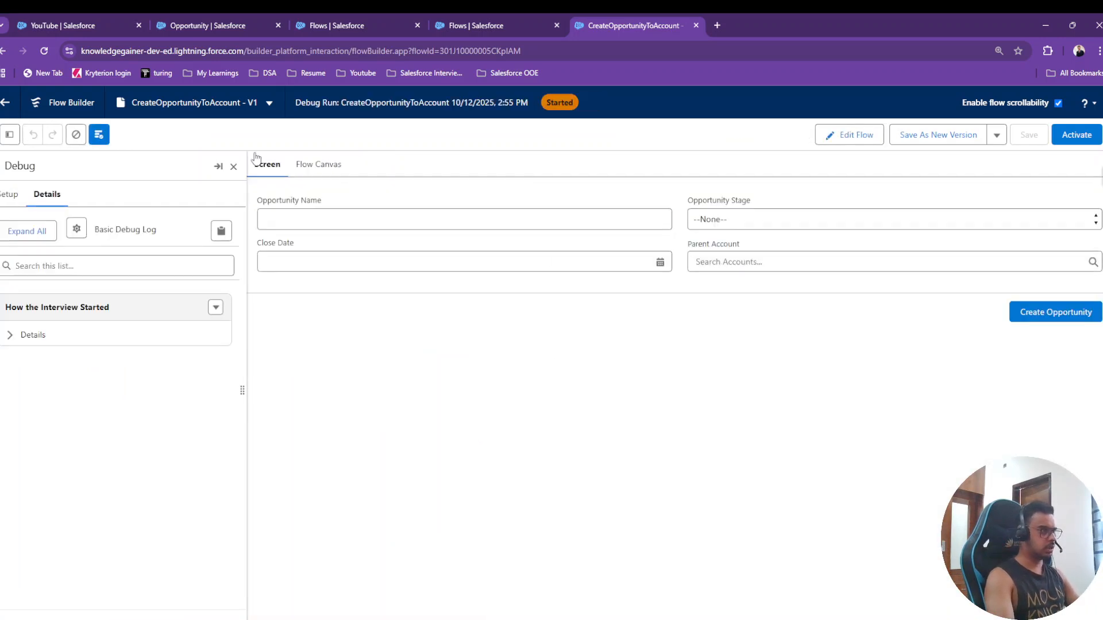
click(86, 23)
click(176, 22)
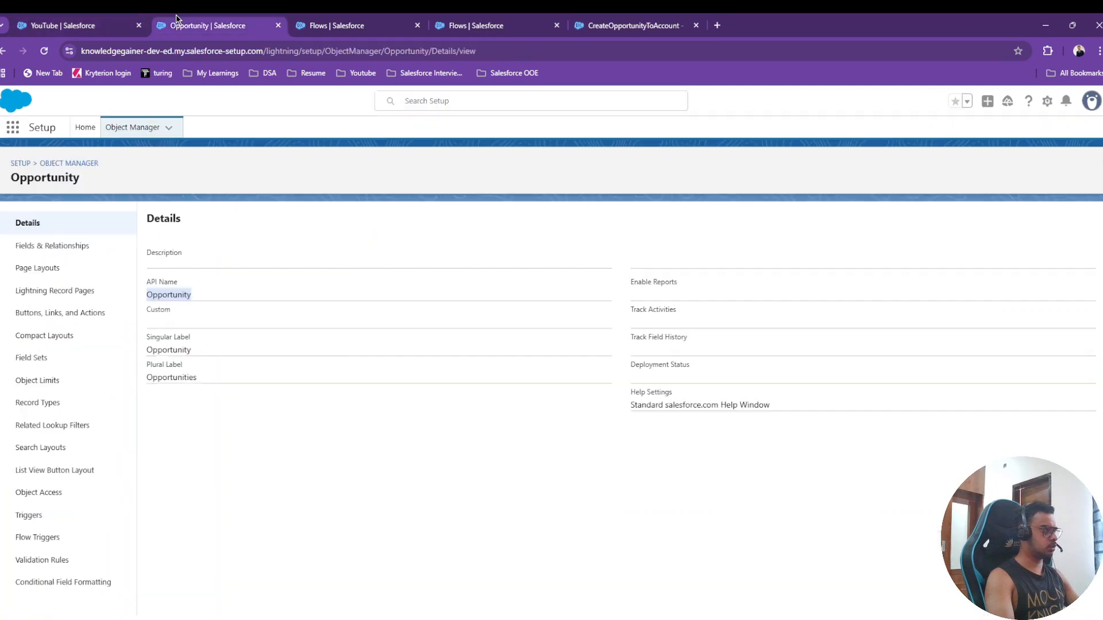
click(339, 18)
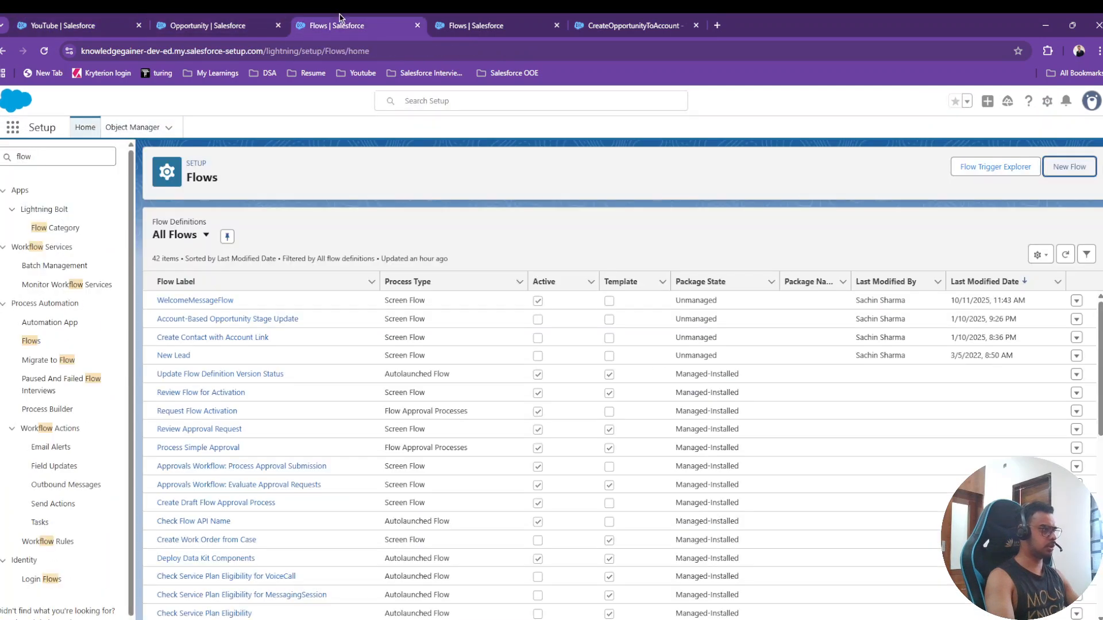
click(455, 19)
click(652, 20)
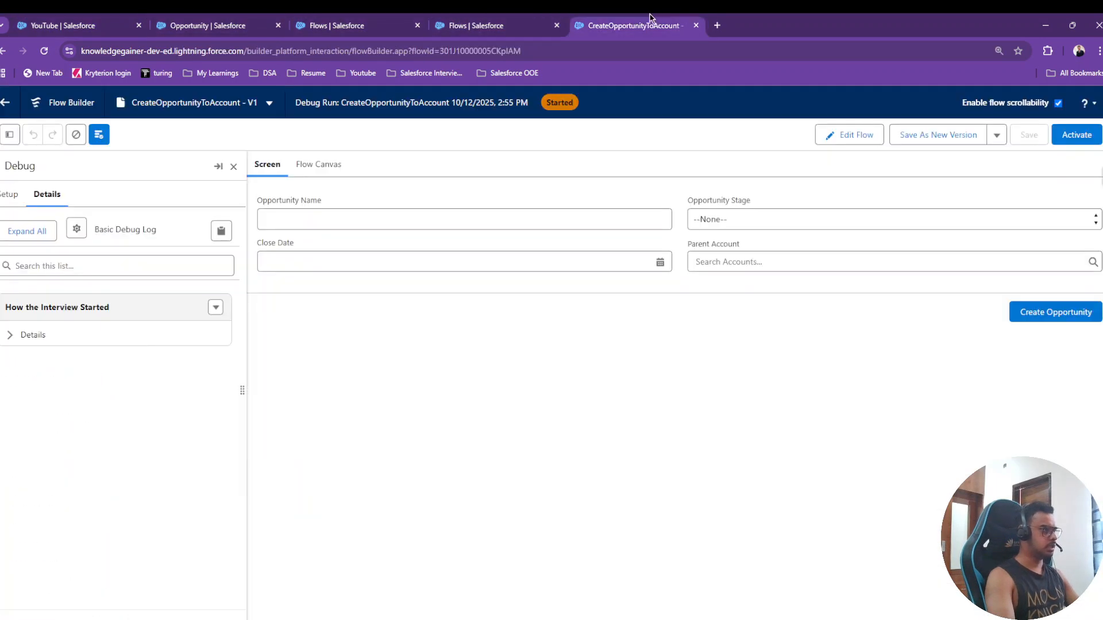
Step: Open the Accounts list in a new browser tab and copy the account name Applideck Bulk Company
click(172, 23)
click(82, 19)
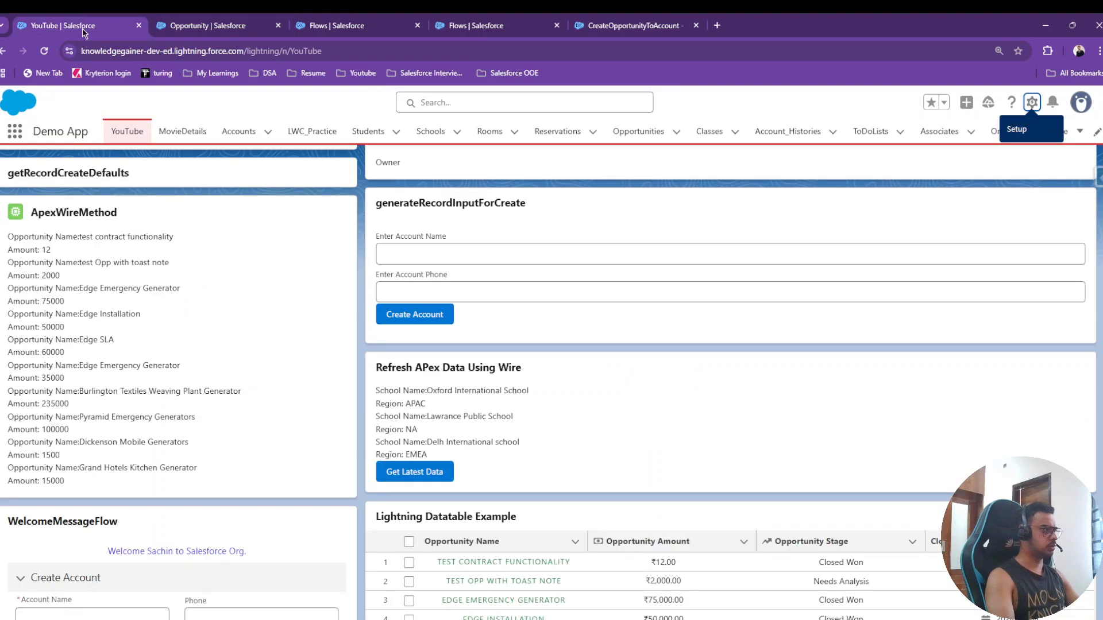
right_click(247, 132)
click(282, 144)
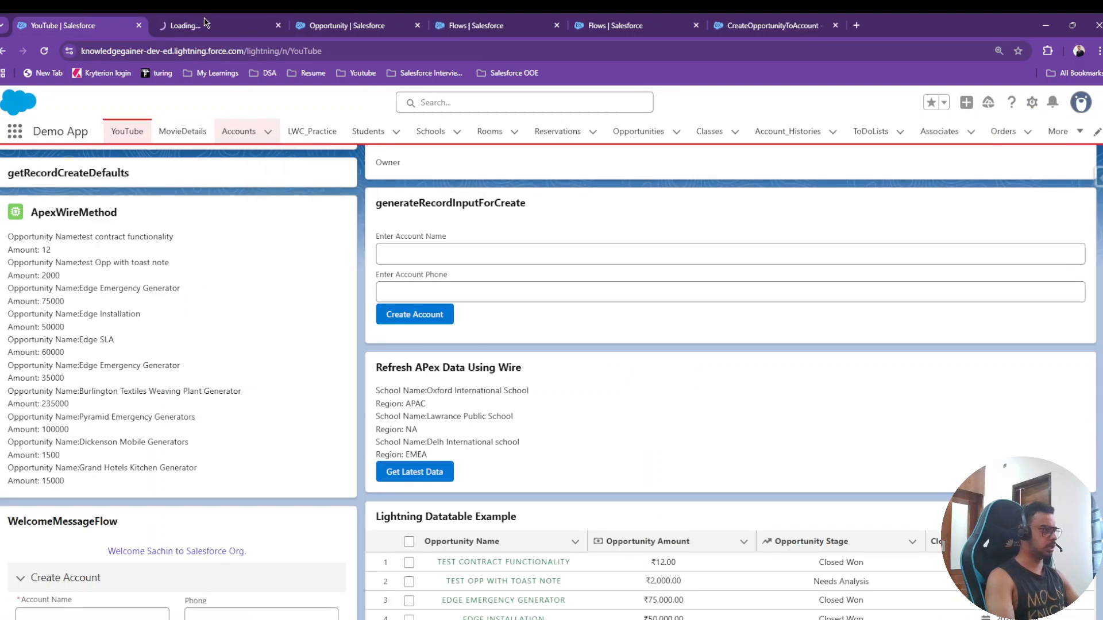
click(205, 23)
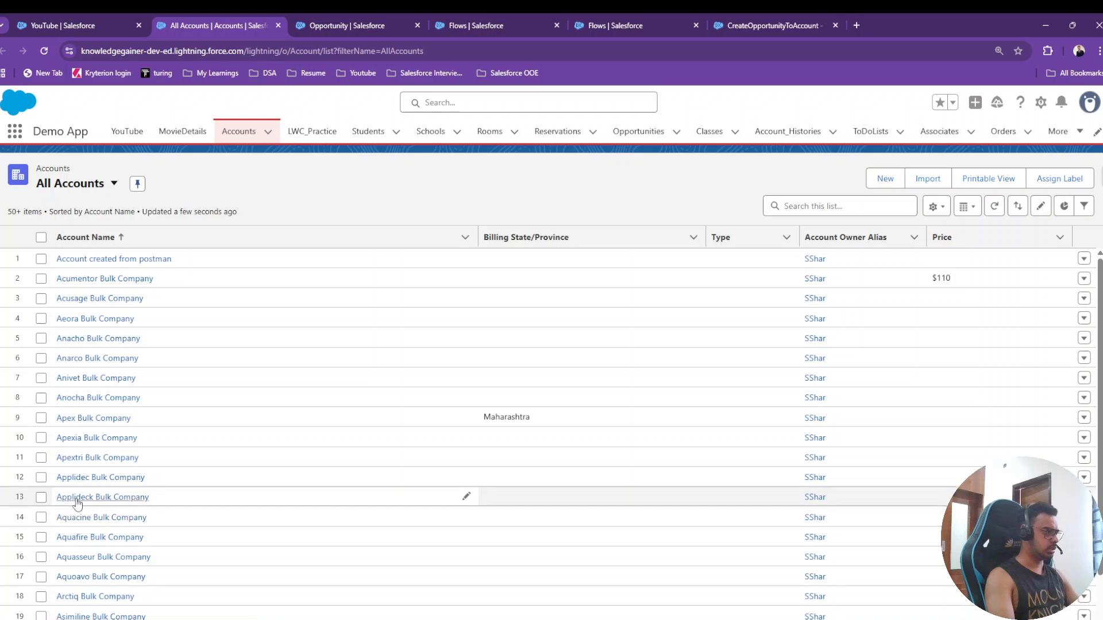
drag(156, 495, 57, 500)
key(ctrl+c)
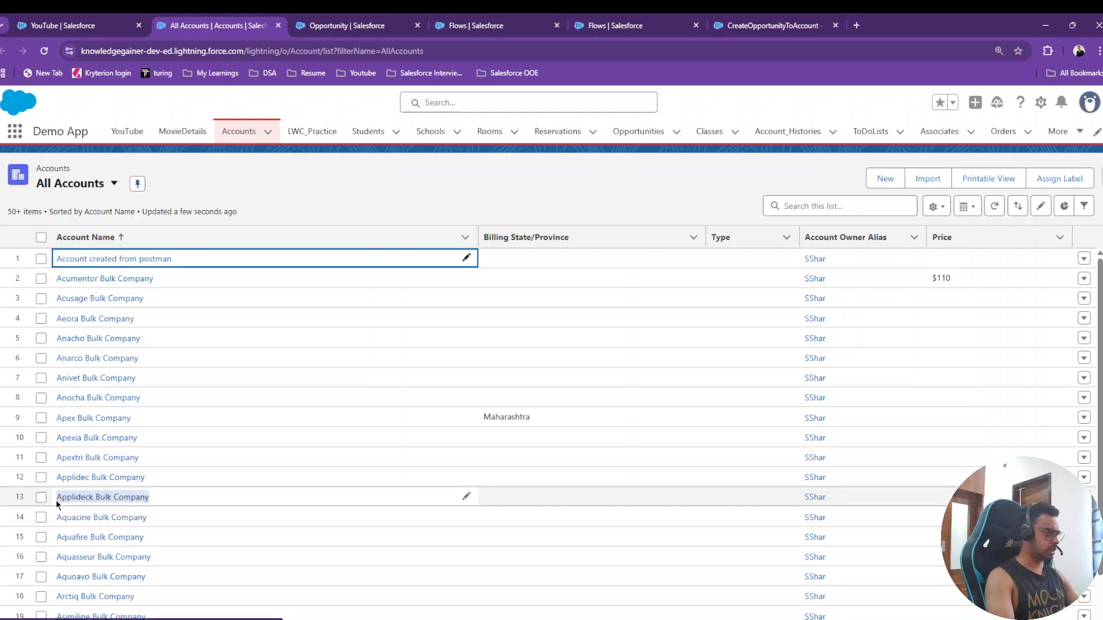
Step: Open the Applideck Bulk Company account record and check its related opportunities
click(80, 497)
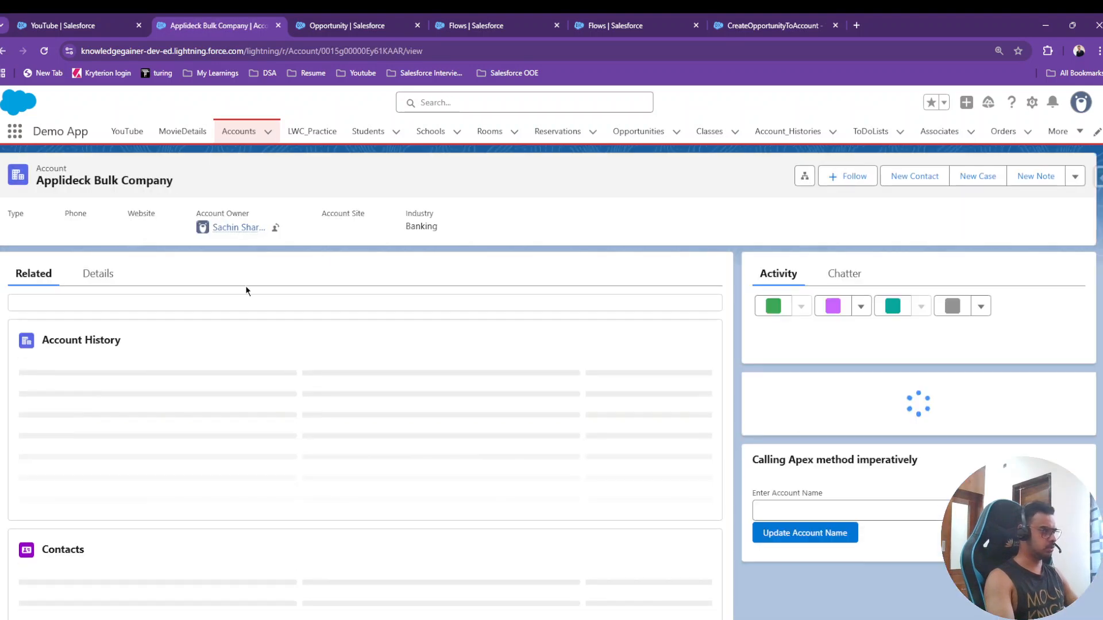
scroll(227, 377, down, 3)
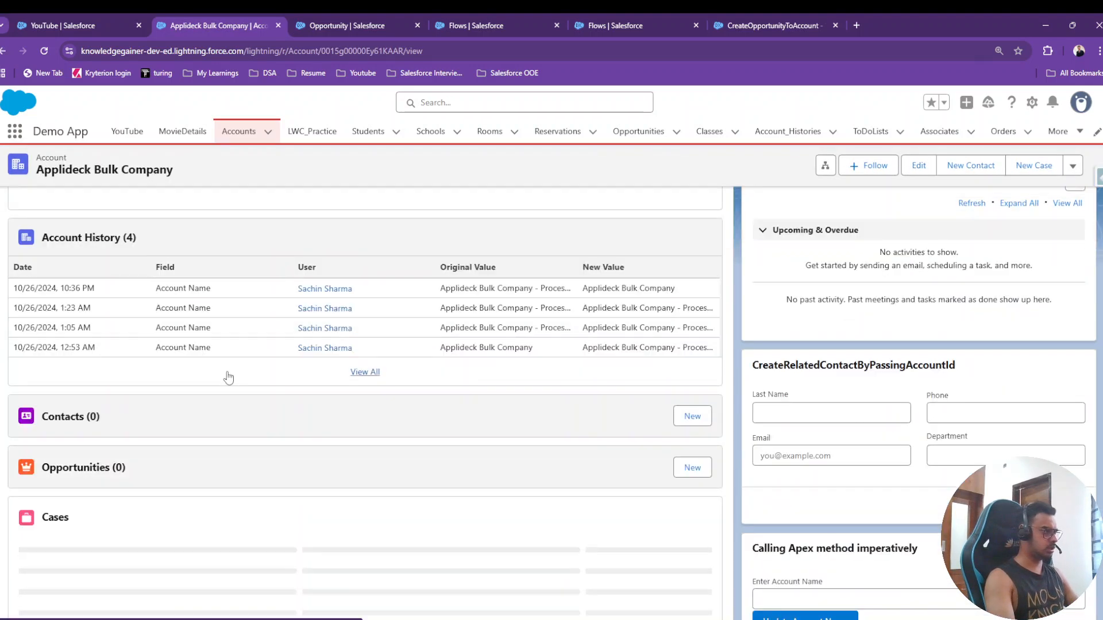
scroll(201, 475, up, 3)
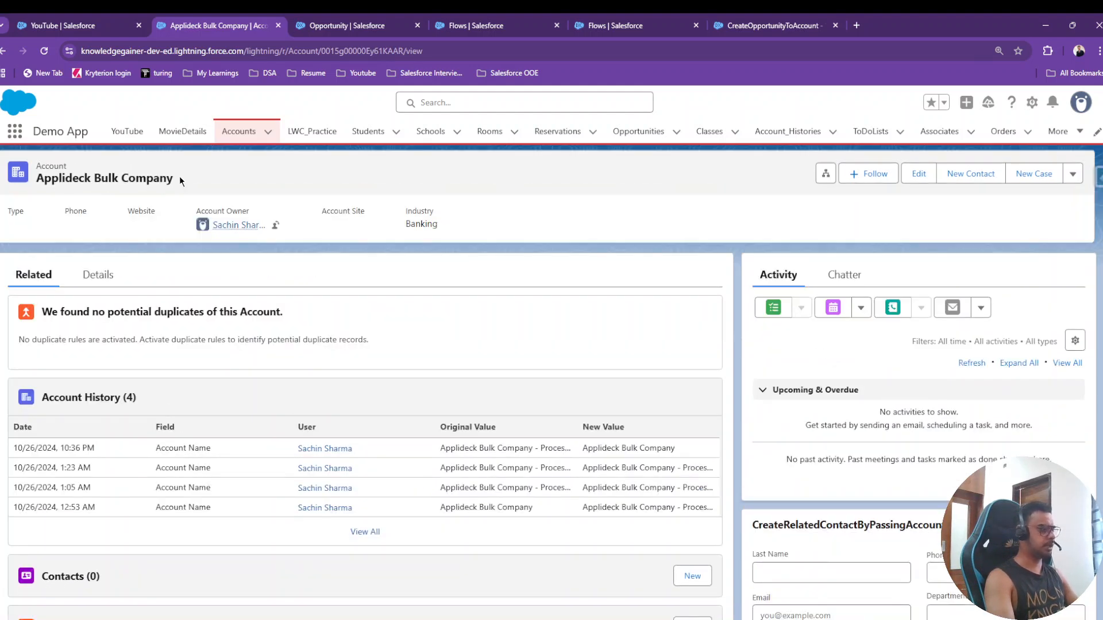
scroll(484, 309, down, 3)
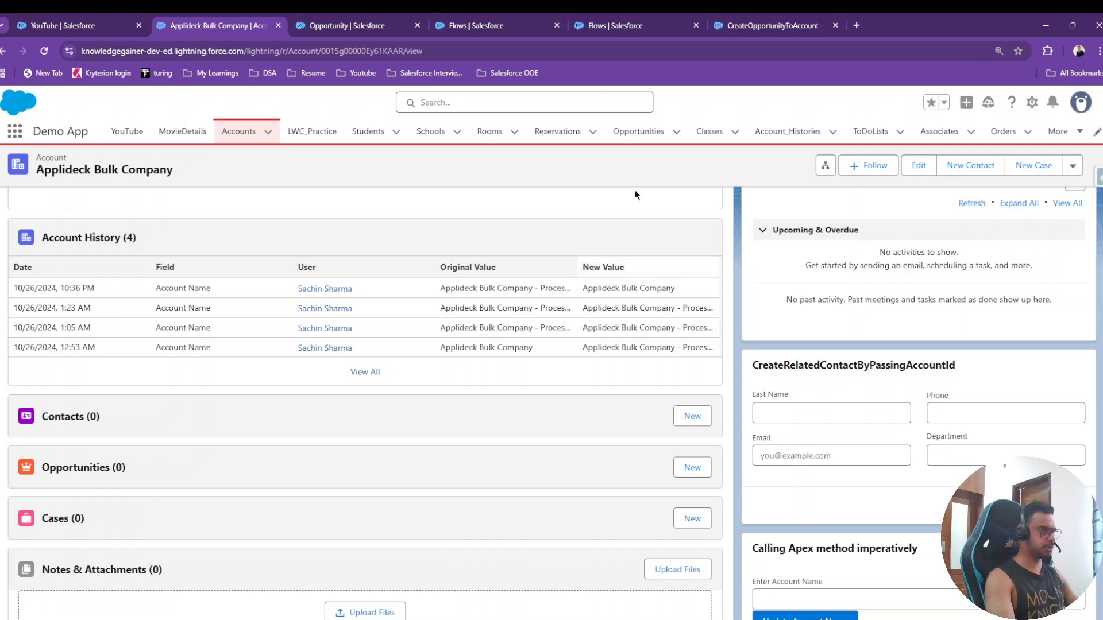
Step: Return to the CreateOpportunityToAccount debug run and enter "Applideck Bulk Company Opportunity" as the Opportunity Name
click(614, 17)
click(770, 19)
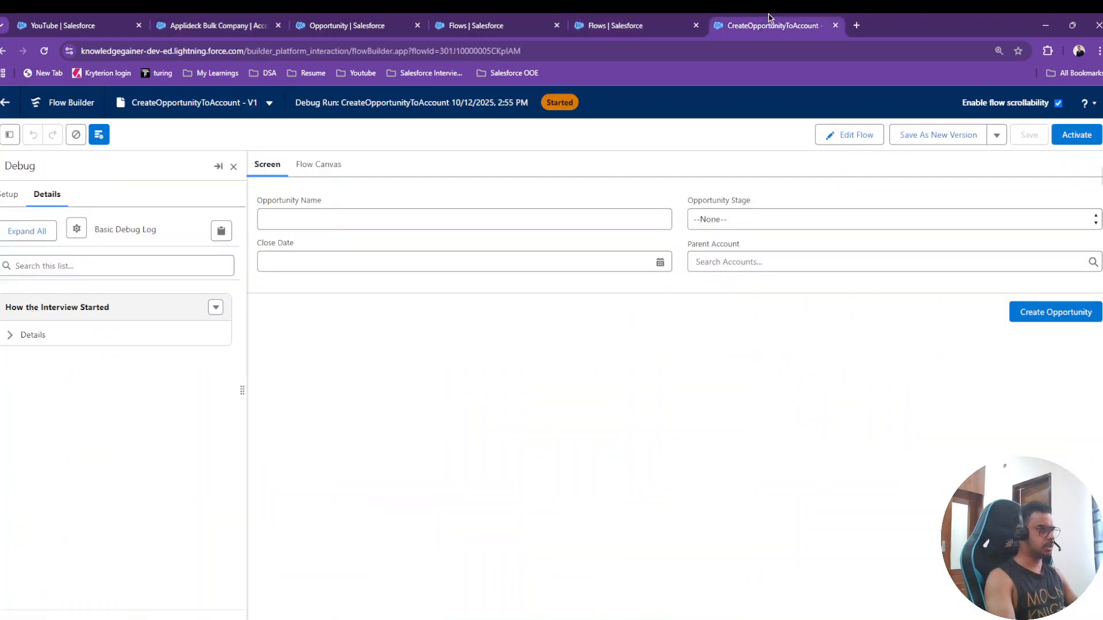
click(449, 217)
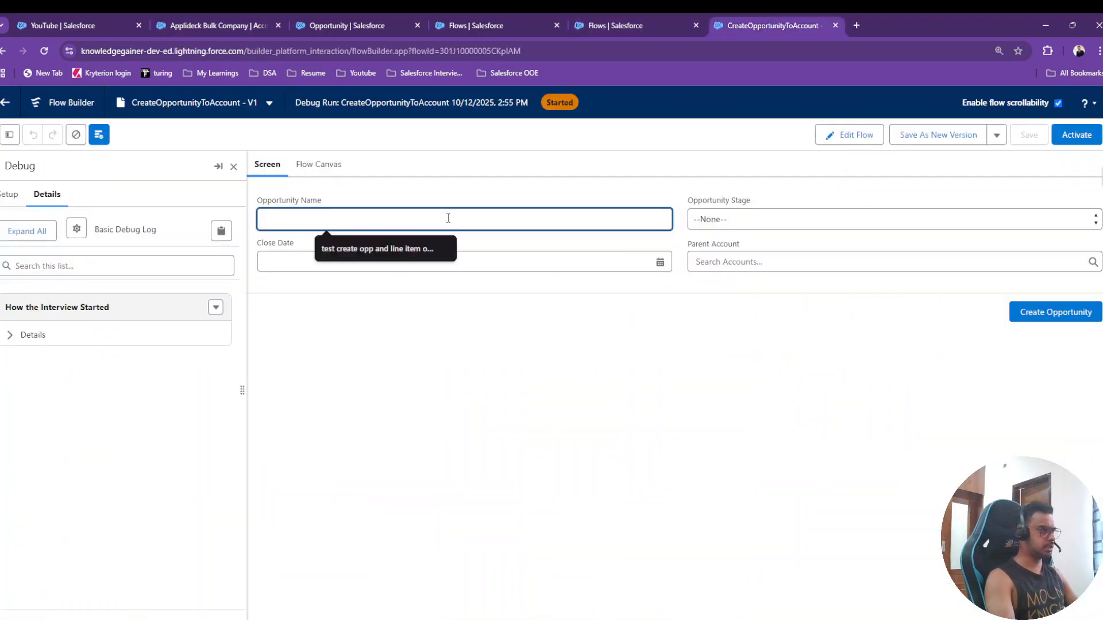
key(ctrl+v)
text(Opportuynity)
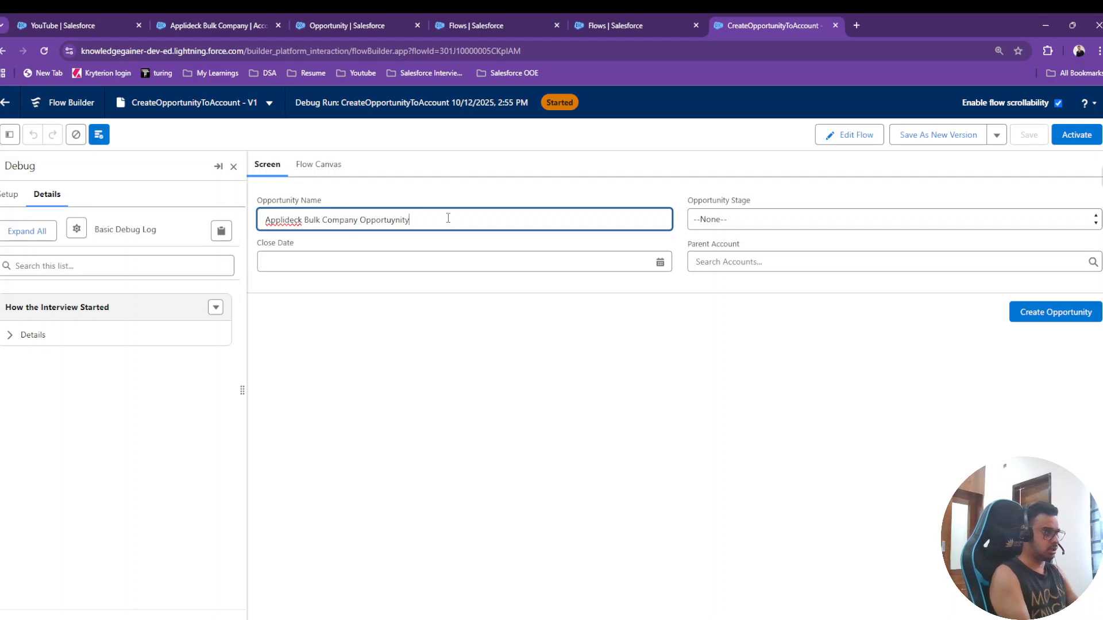
key(ctrl+BackSpace)
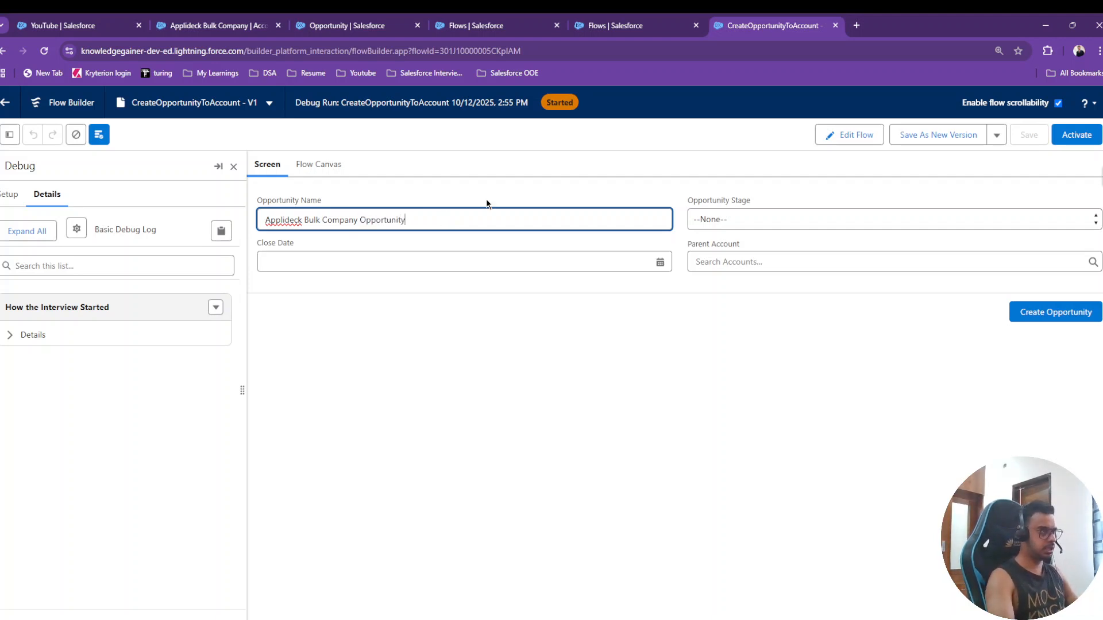
Step: Set the Opportunity Stage to Qualification and the Close Date to Oct 31, 2025
click(721, 218)
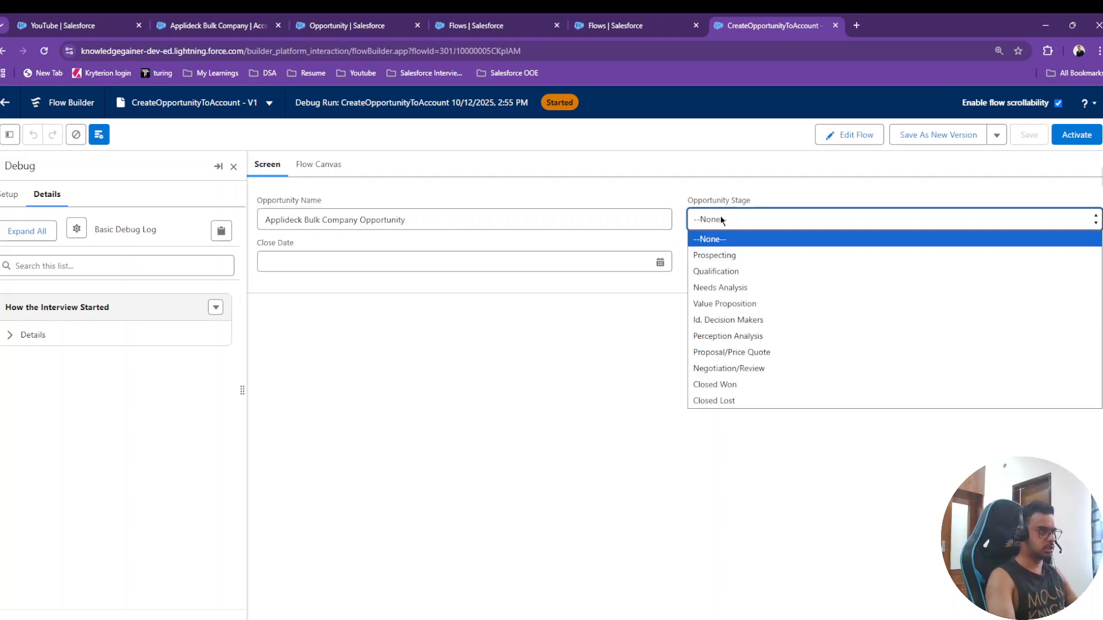
click(717, 271)
click(408, 261)
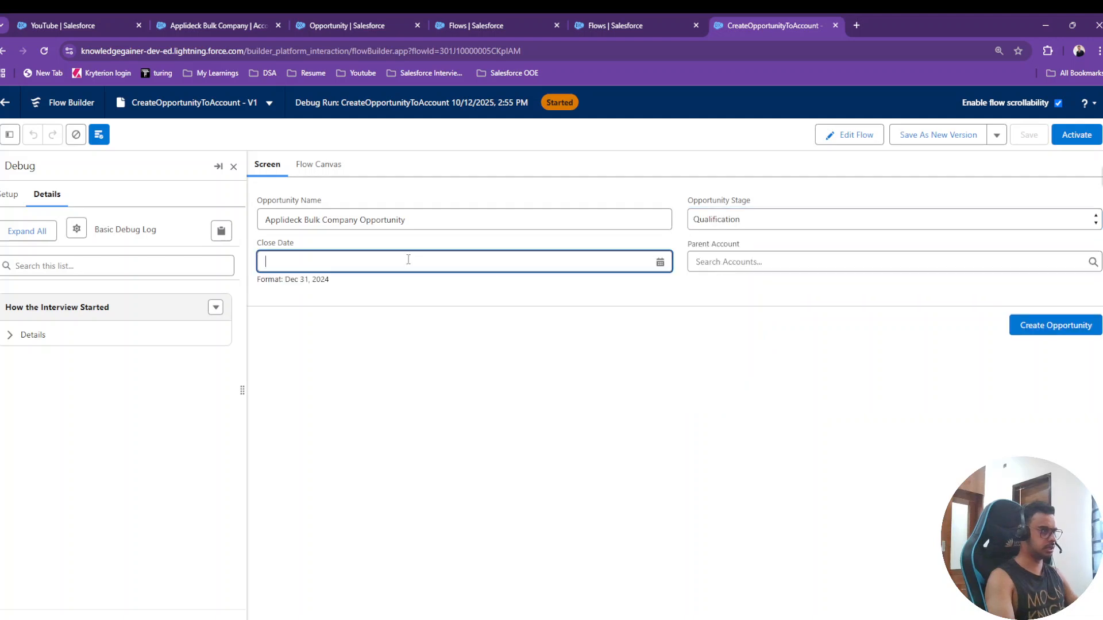
click(398, 439)
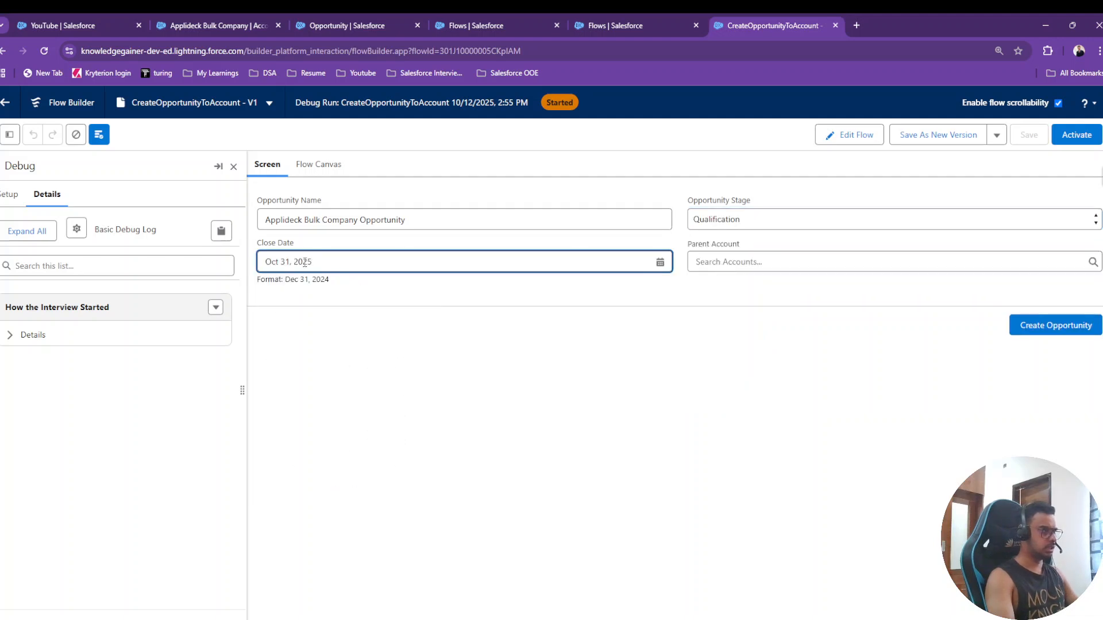
Step: Search the Parent Account lookup for Applideck Bulk Company and select that account
click(775, 263)
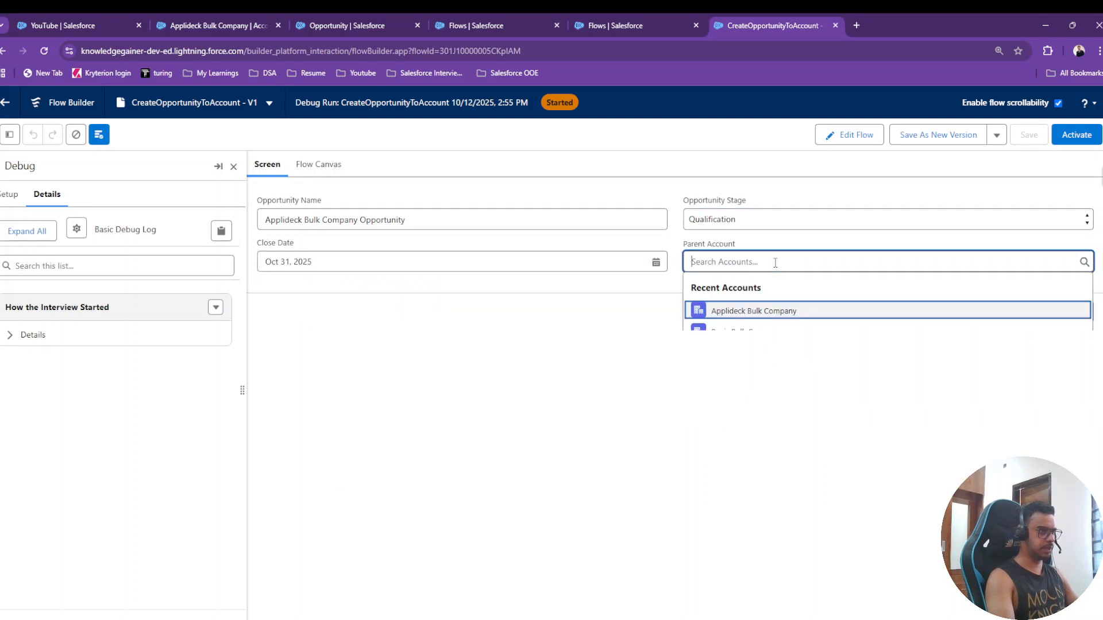
text(Applideck Bulk Company)
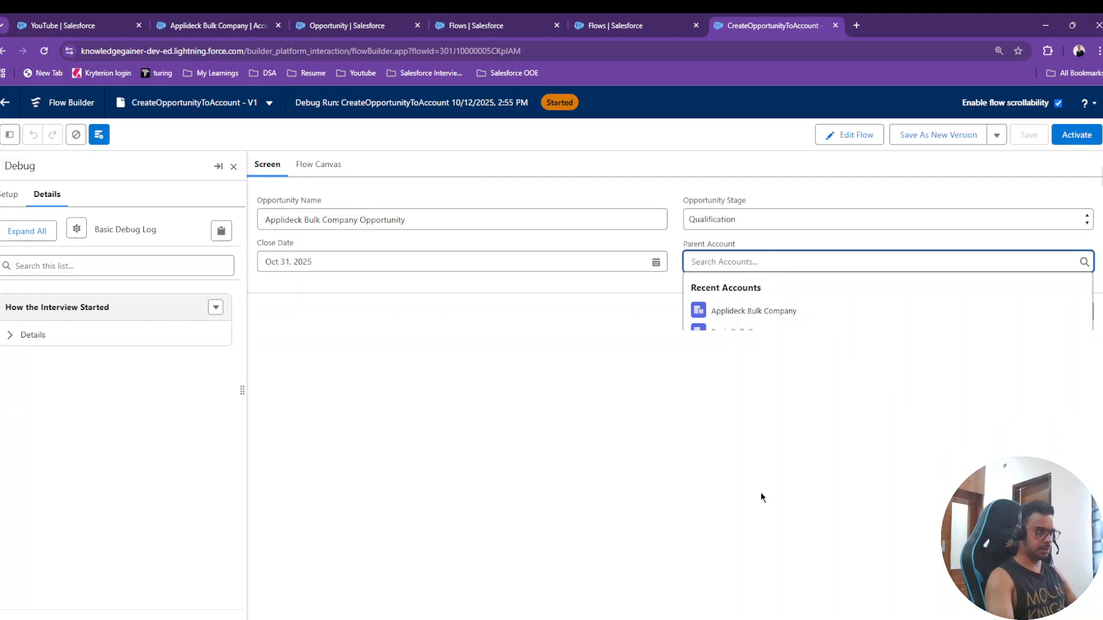
click(761, 464)
click(797, 263)
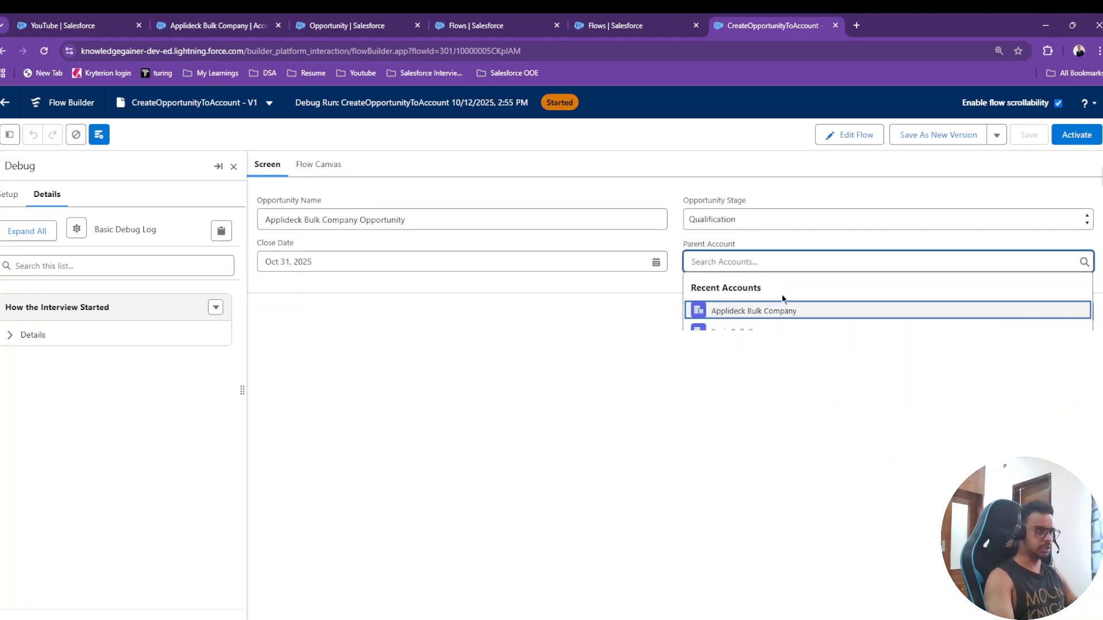
scroll(774, 272, up, 2)
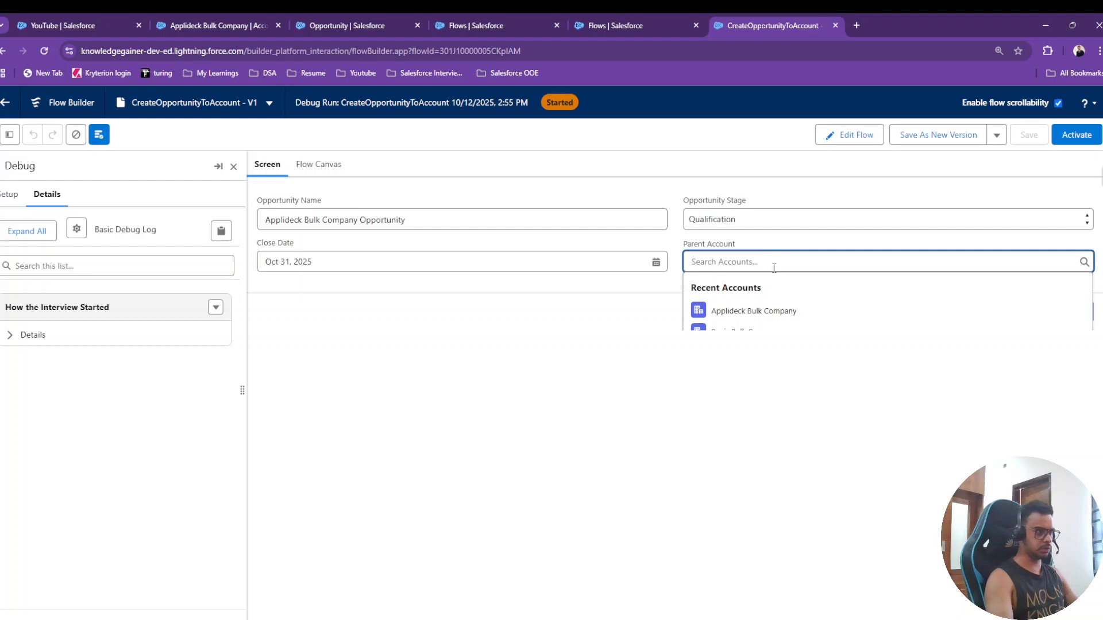
text(Applideck Bulk Company)
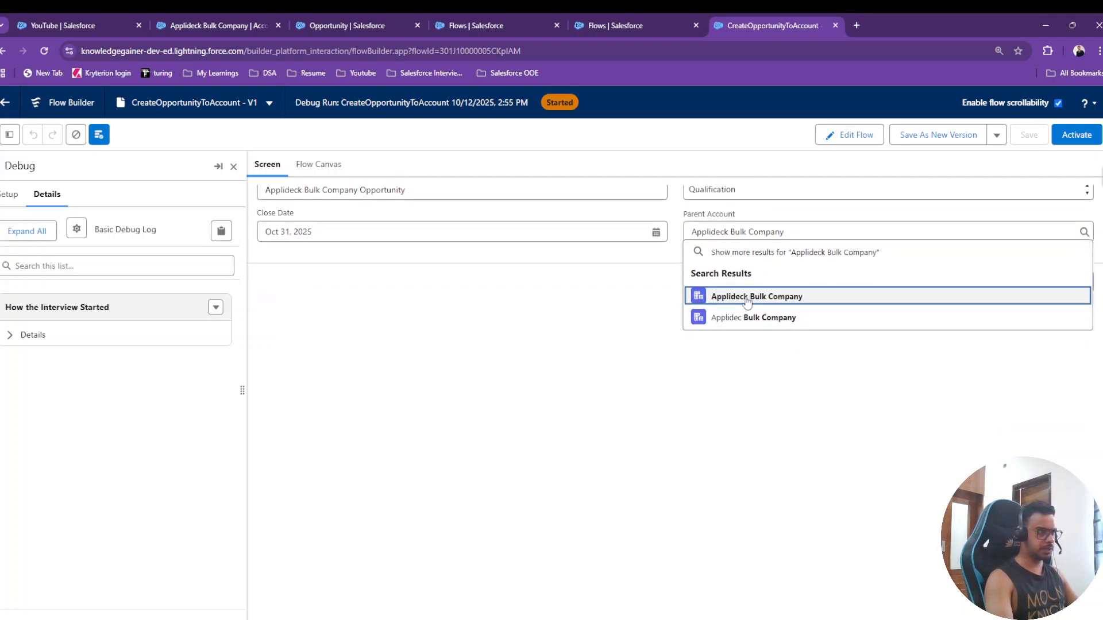
click(747, 299)
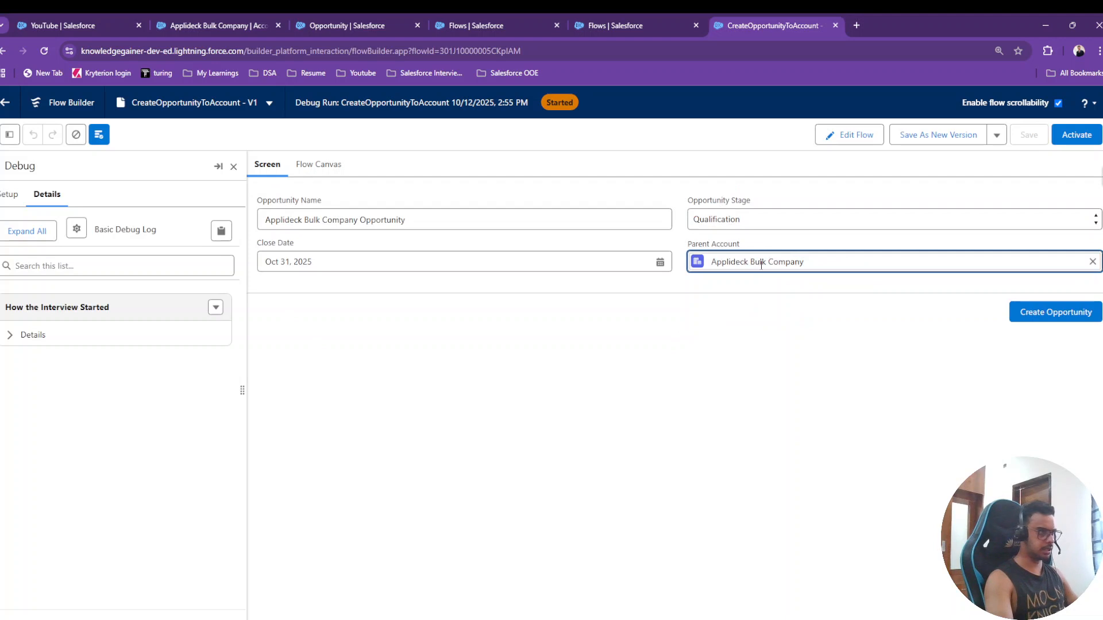
Step: Submit the opportunity details in the debug run and review the debug log of the executed flow elements
click(1037, 315)
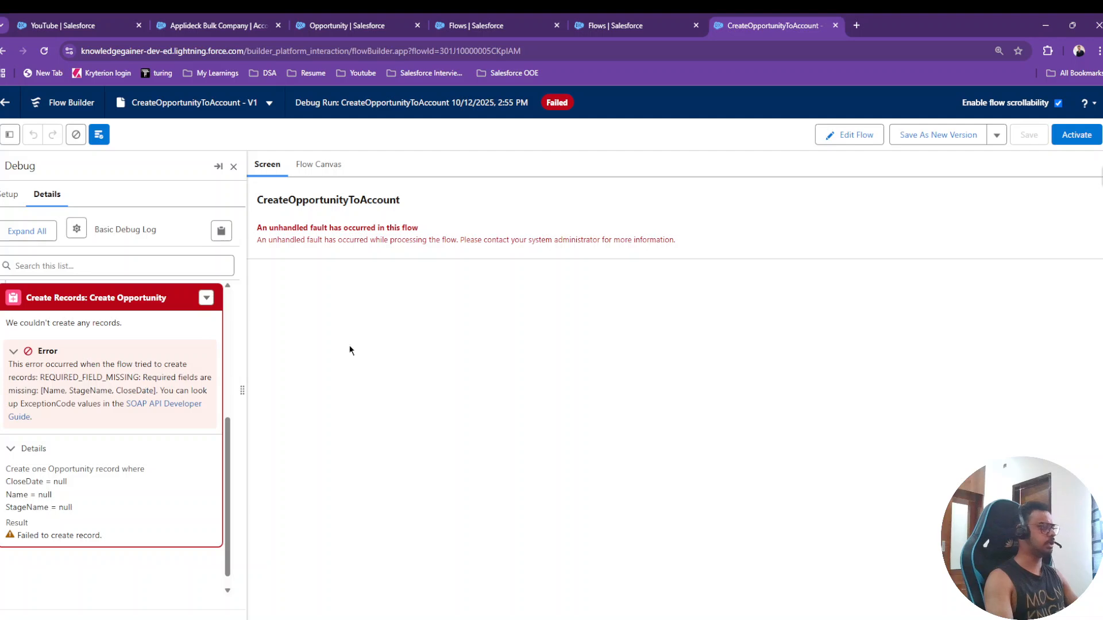
scroll(82, 394, up, 3)
scroll(82, 394, down, 3)
scroll(92, 391, up, 4)
scroll(95, 389, up, 1)
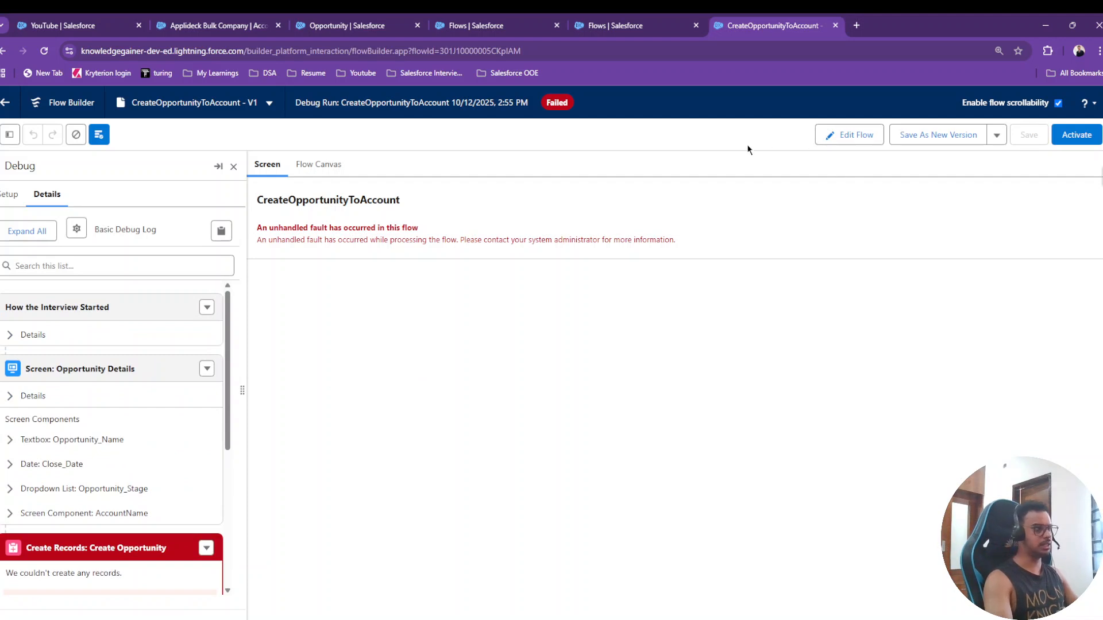
Step: Go back to editing the flow and map Close Date in the Create Opportunity element to Opportunity Details > Close Date
click(850, 135)
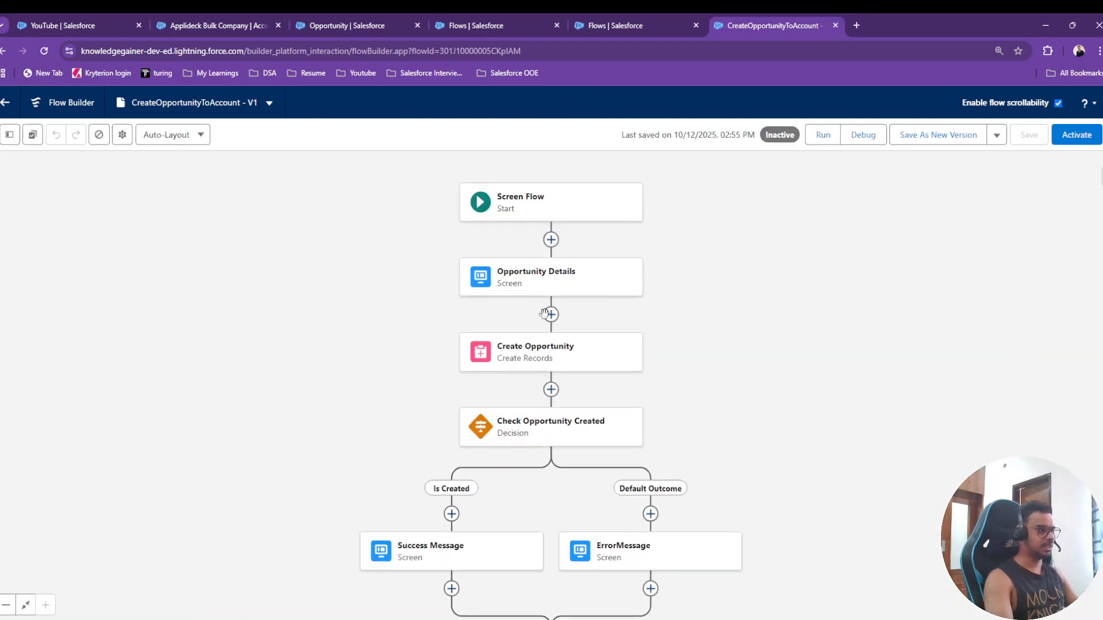
click(572, 350)
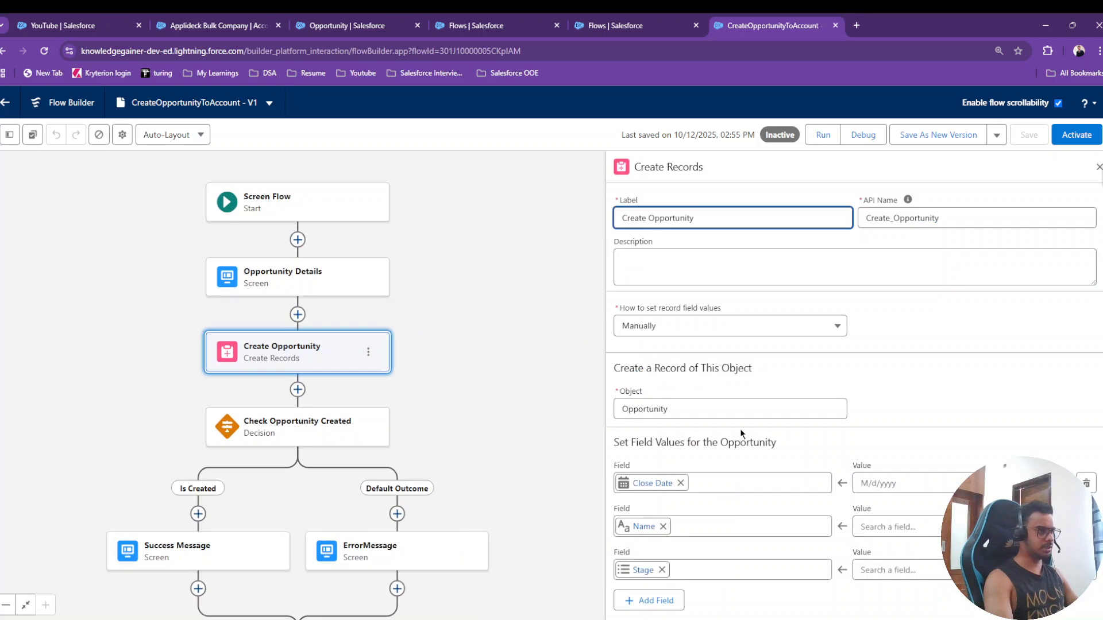
scroll(677, 569, down, 1)
scroll(674, 565, down, 1)
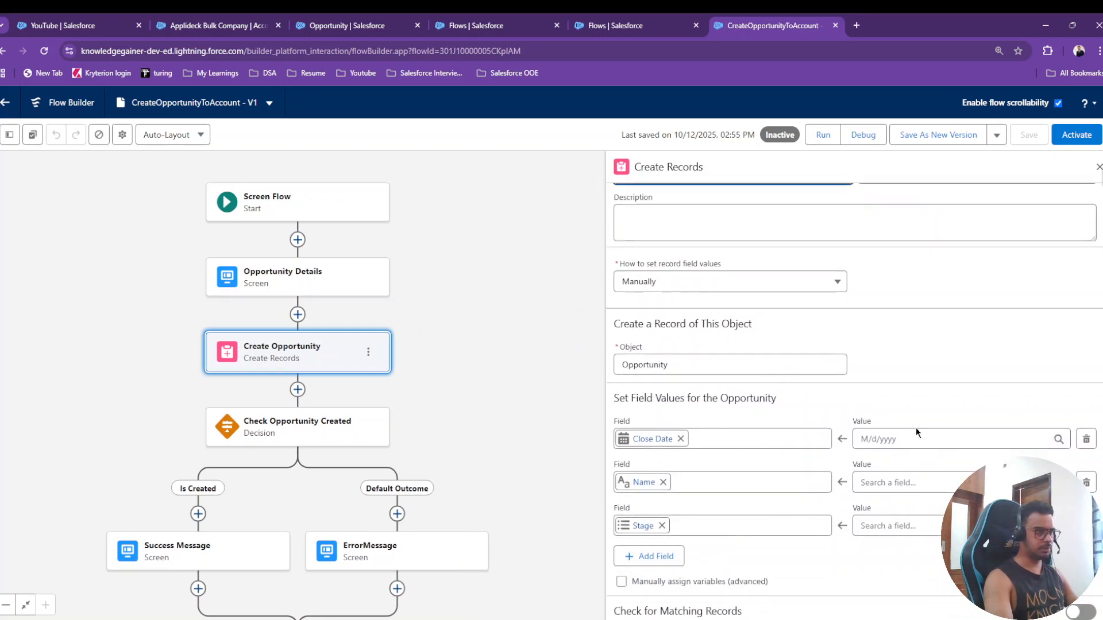
scroll(761, 347, up, 2)
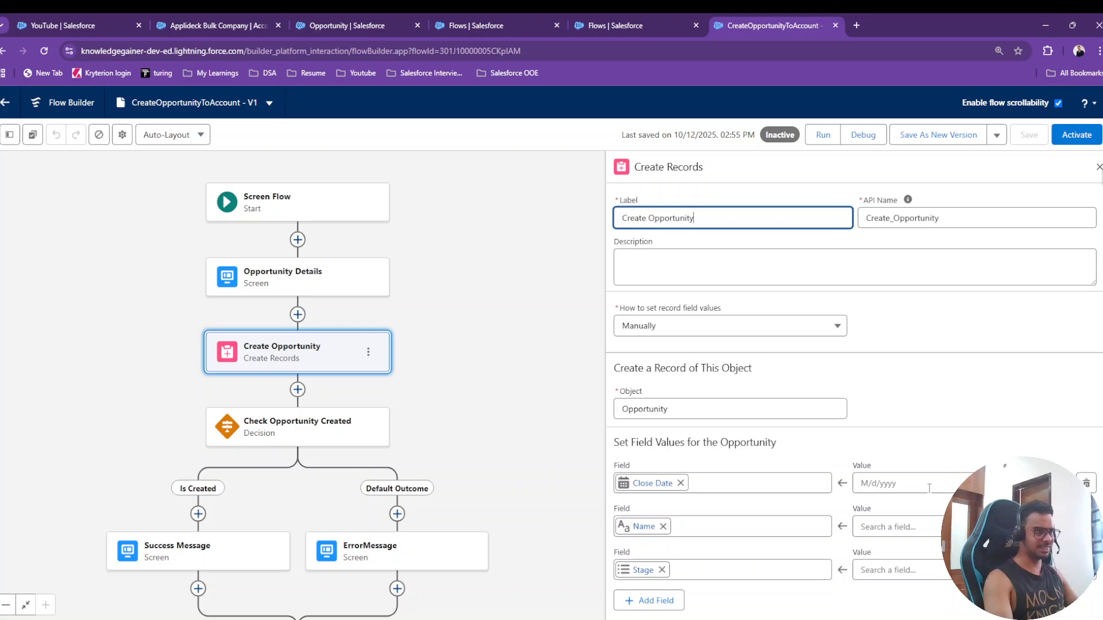
click(929, 485)
click(922, 320)
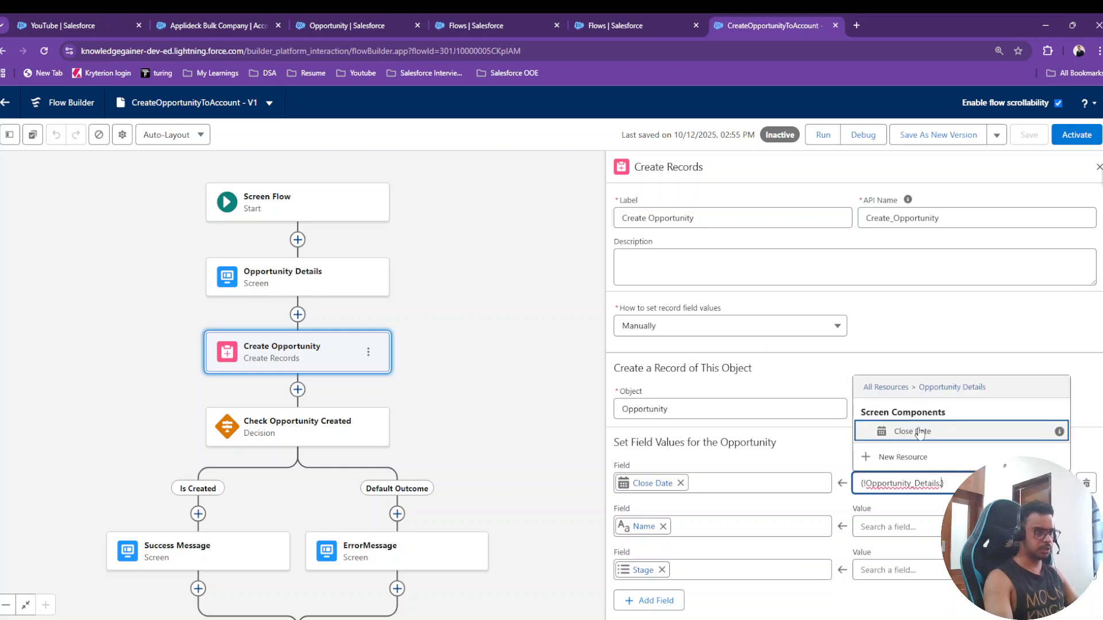
click(915, 429)
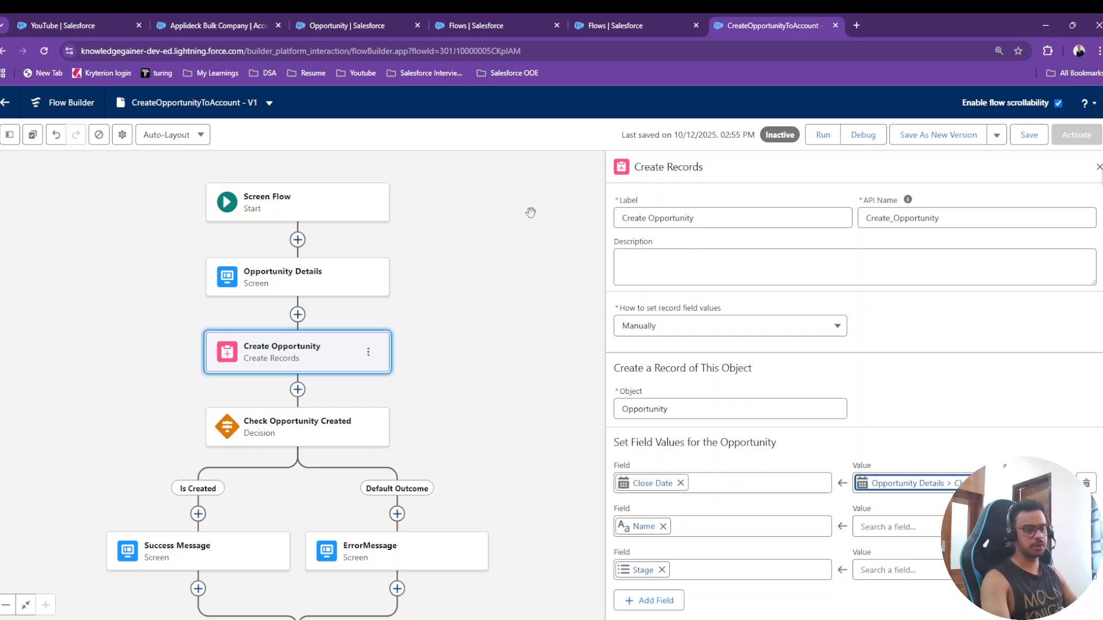
Step: Map the Name field of the Create Opportunity element to the Opportunity Name component of the Opportunity Details screen
scroll(927, 474, down, 1)
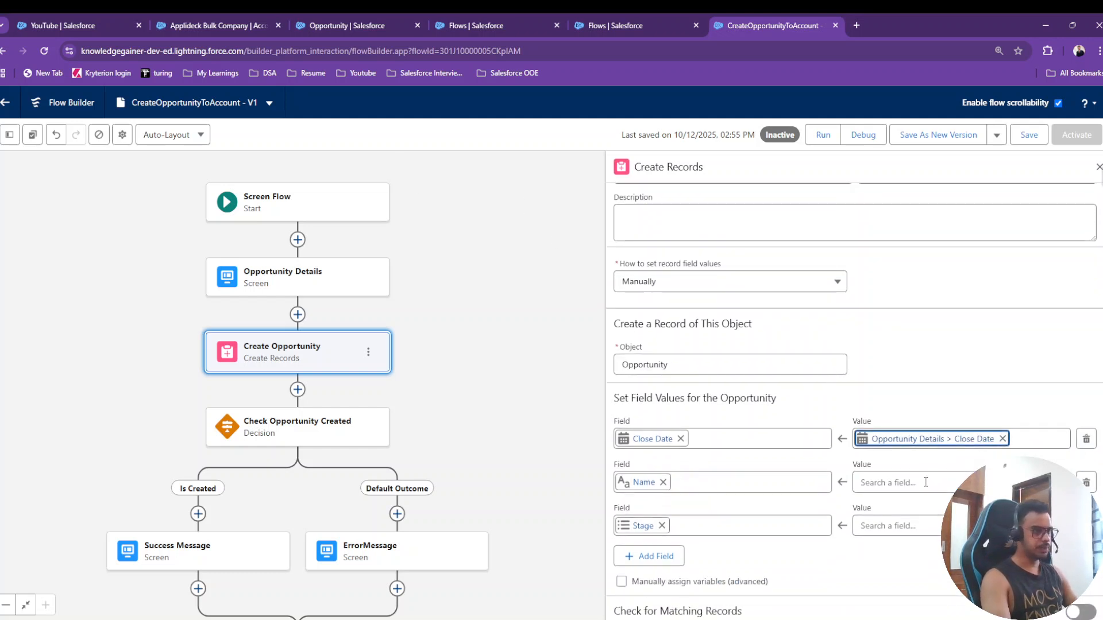
click(925, 482)
click(916, 266)
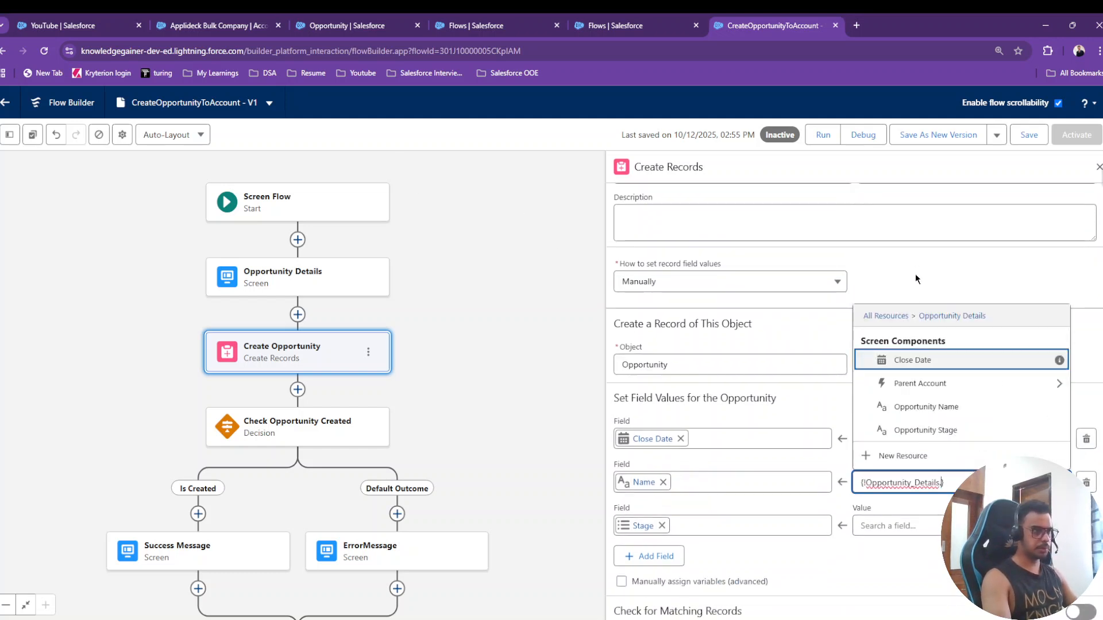
click(926, 407)
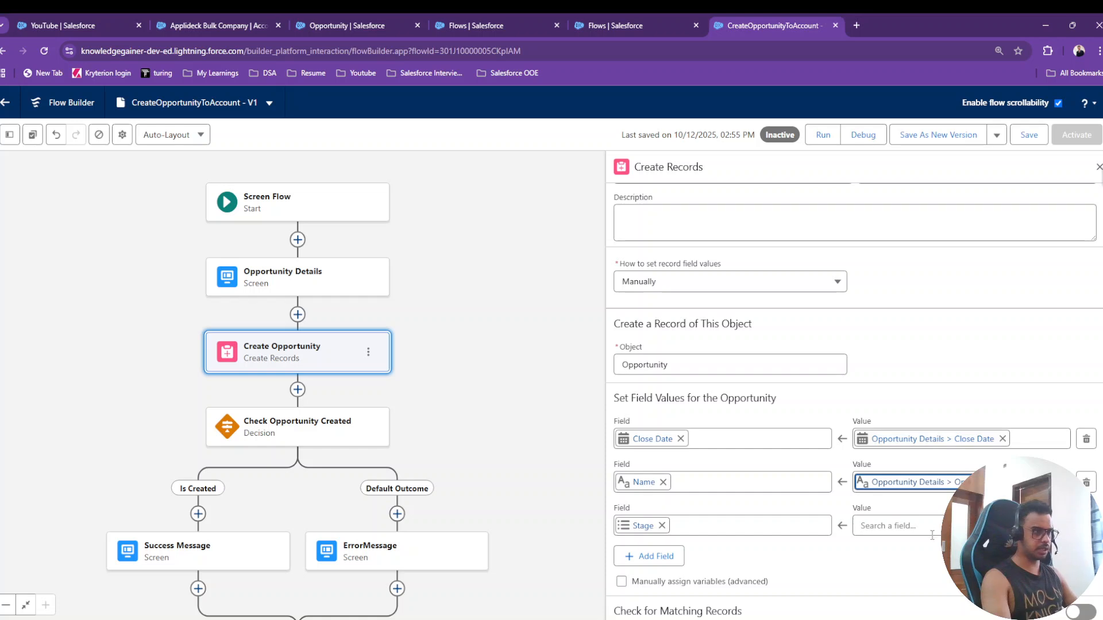
Step: Map the Stage field of the Create Opportunity element to the Opportunity Stage component of the Opportunity Details screen
click(931, 535)
scroll(913, 425, down, 5)
scroll(911, 438, up, 4)
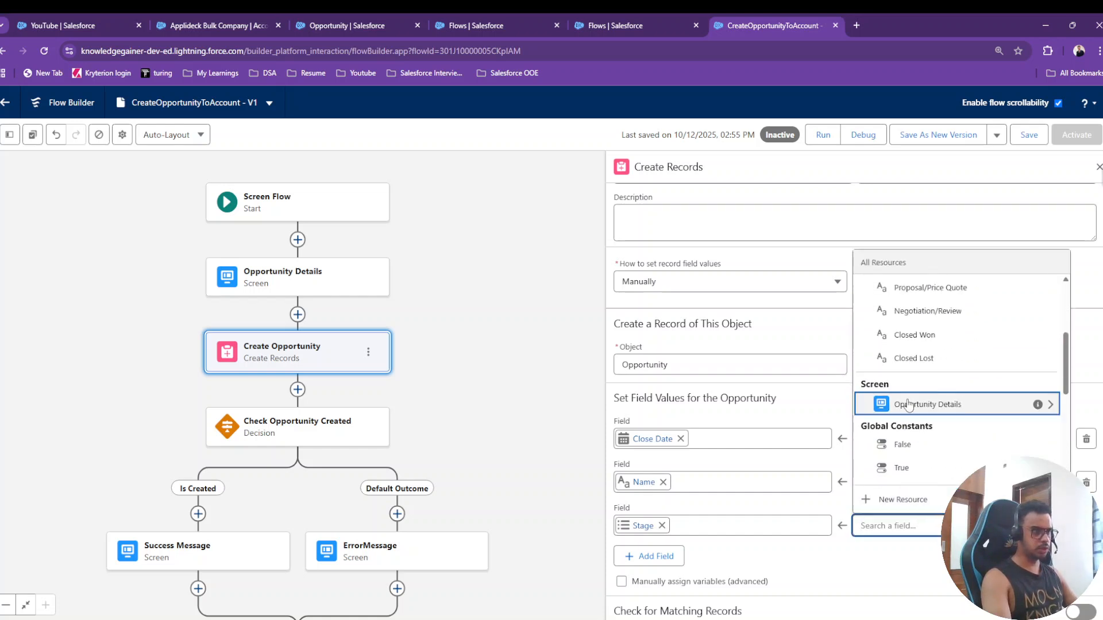
click(908, 405)
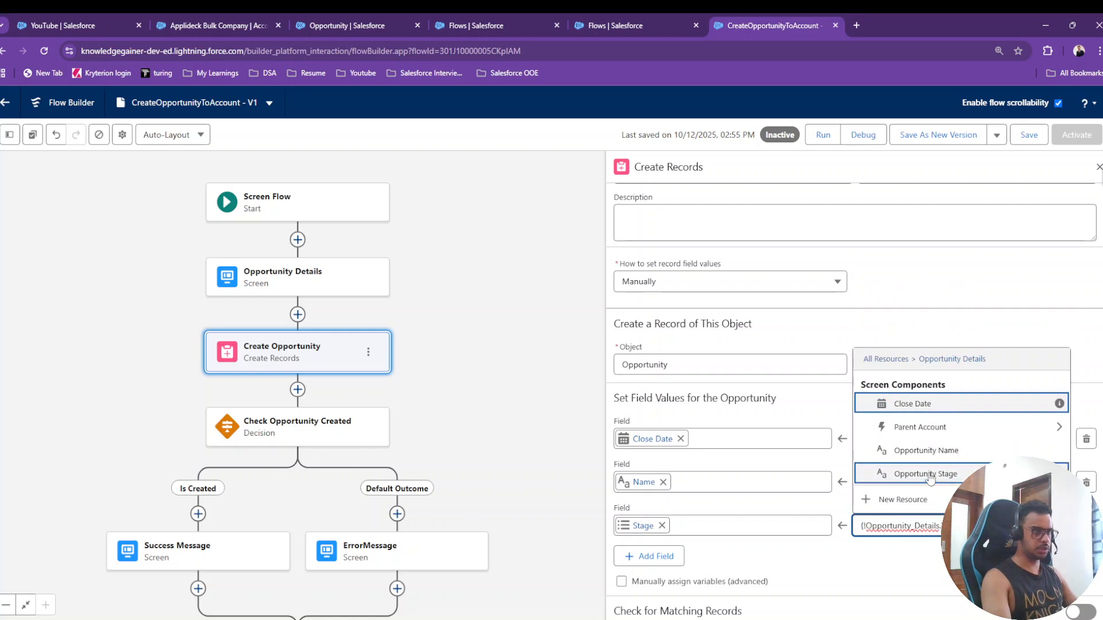
click(931, 476)
Step: Add an Account ID field to the Create Opportunity element and map it to Opportunity Details > Parent Account > Record ID
click(660, 561)
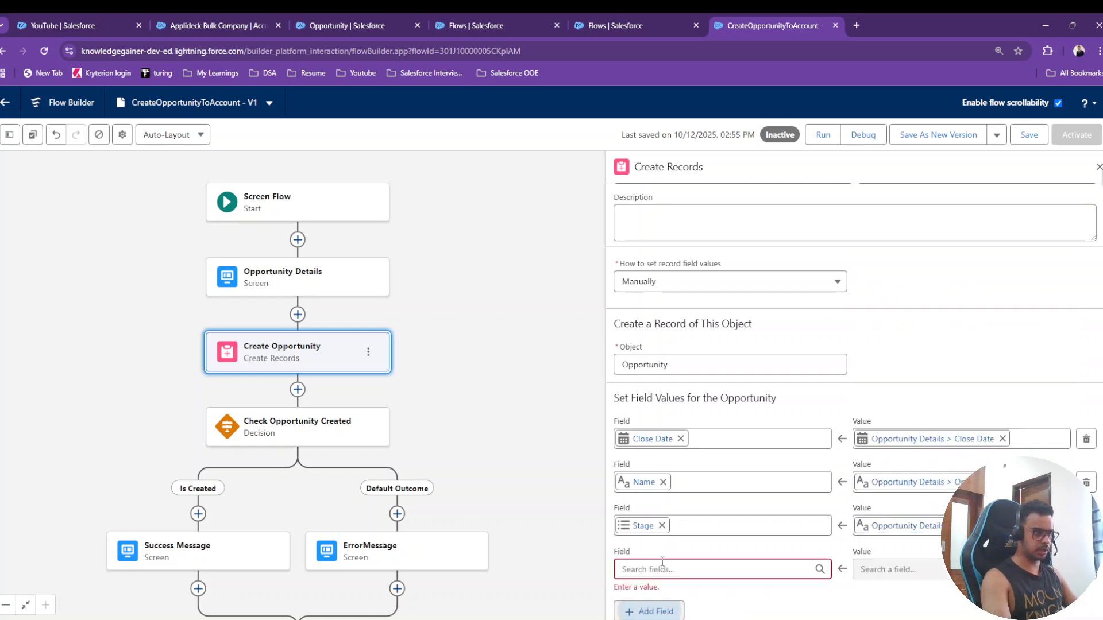
click(669, 568)
text(account)
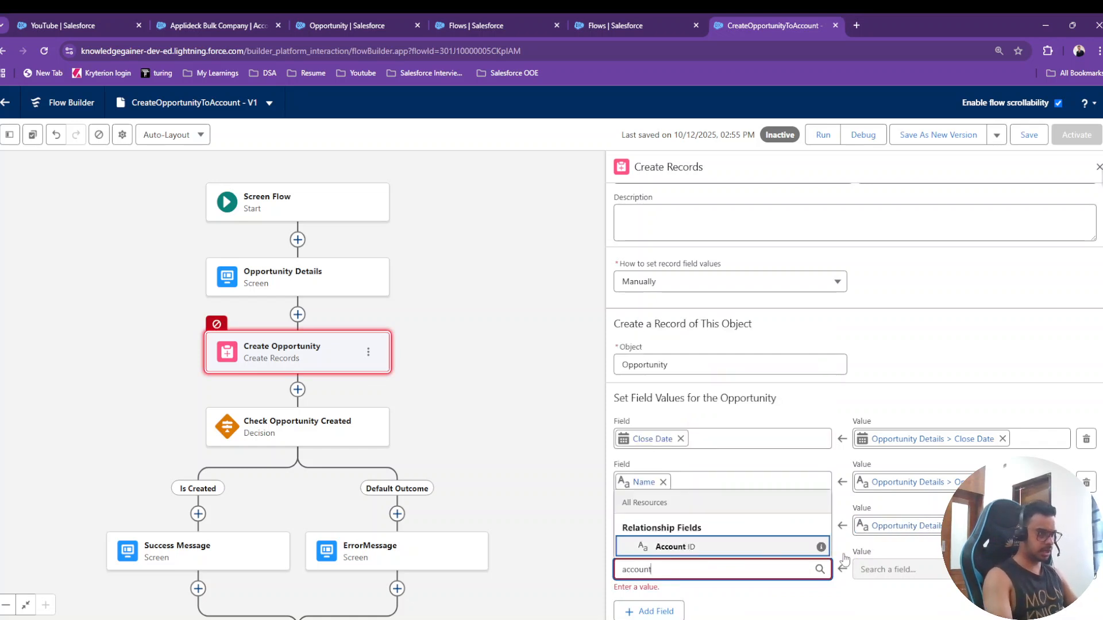
click(767, 551)
click(945, 569)
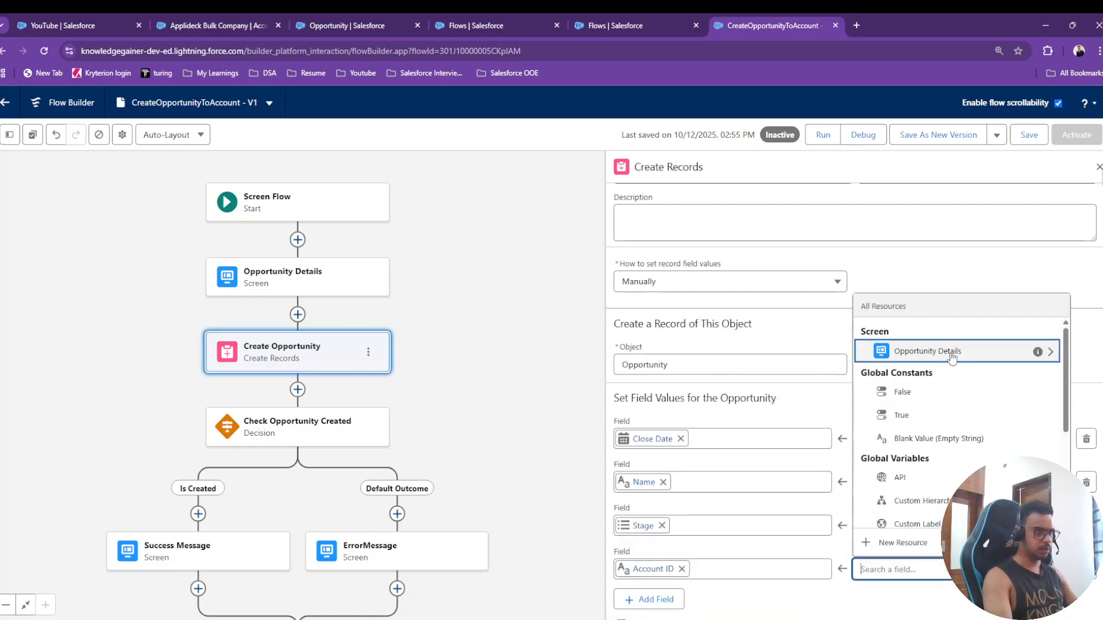
click(951, 354)
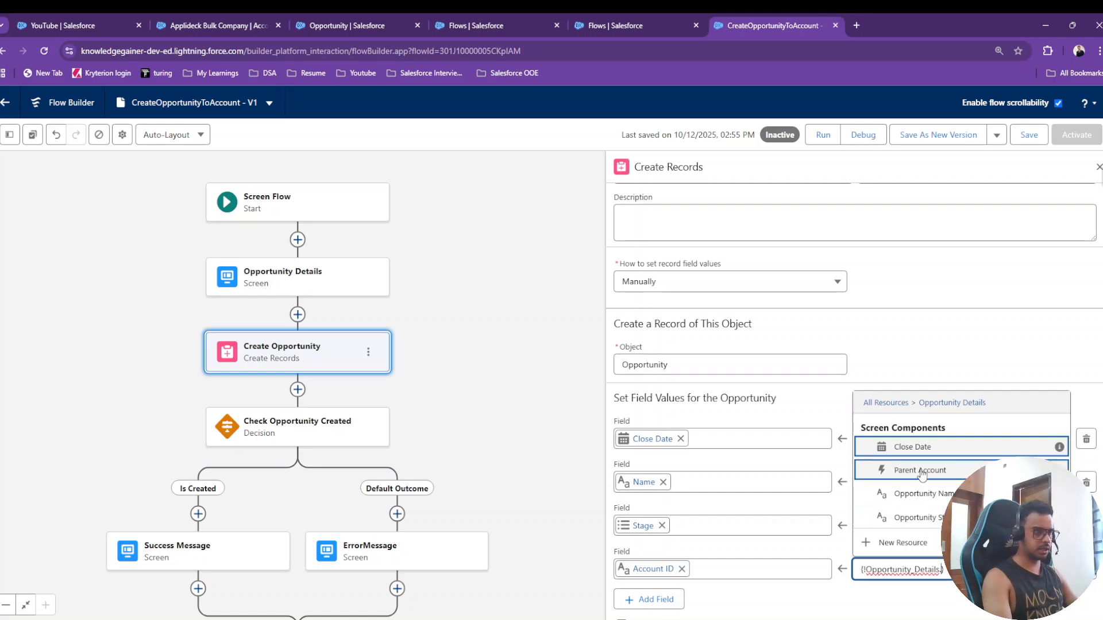
click(922, 472)
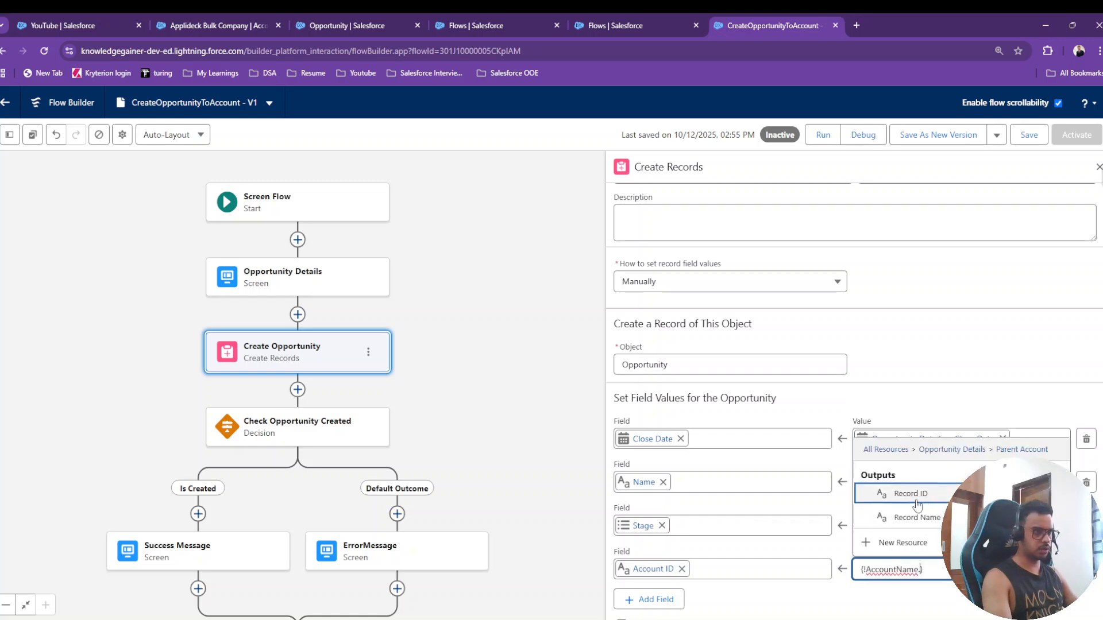
click(920, 497)
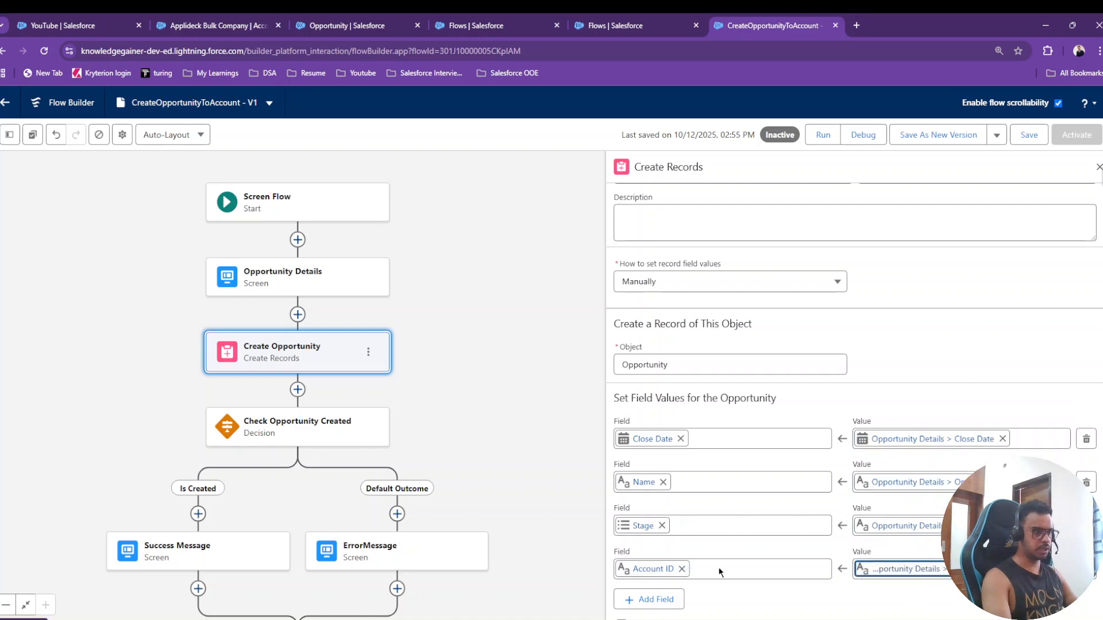
scroll(713, 572, down, 1)
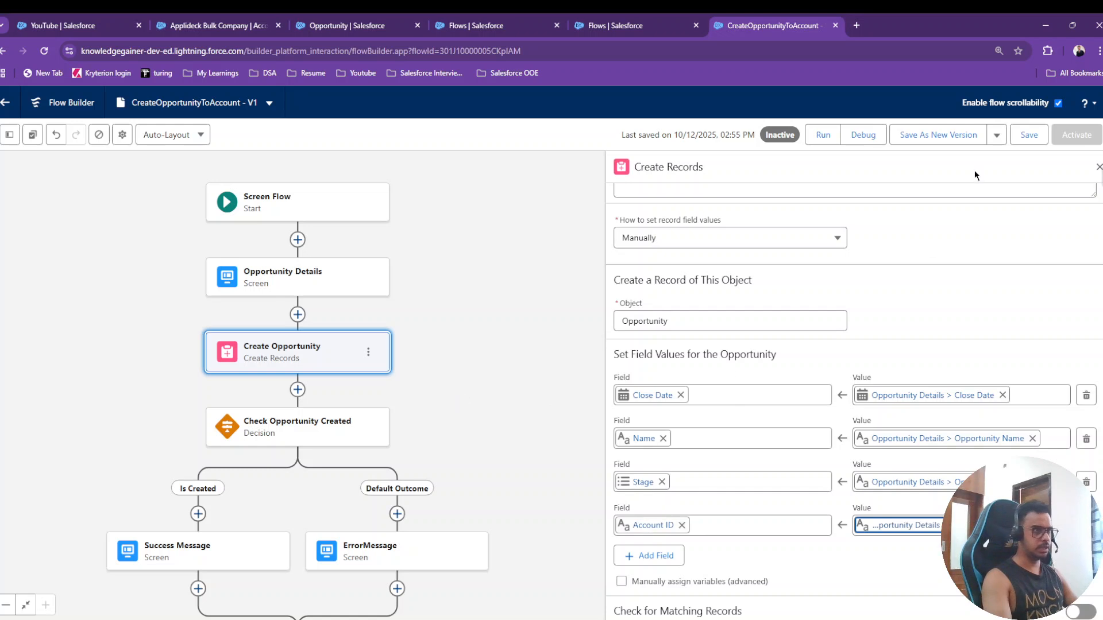
Step: Save the flow and start a new debug run
click(1026, 138)
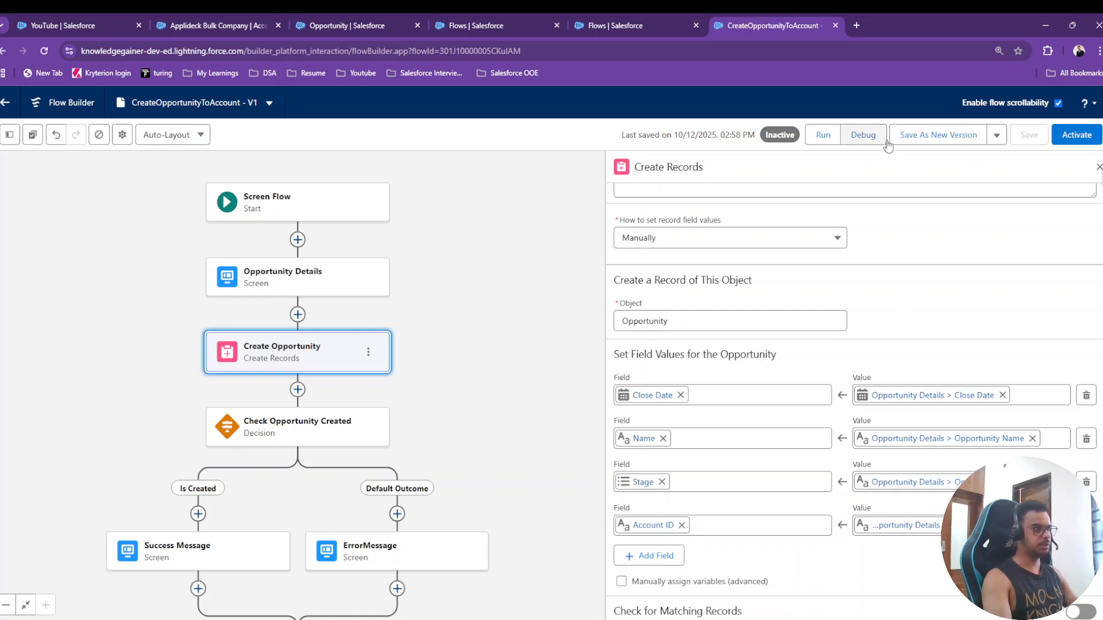
click(863, 136)
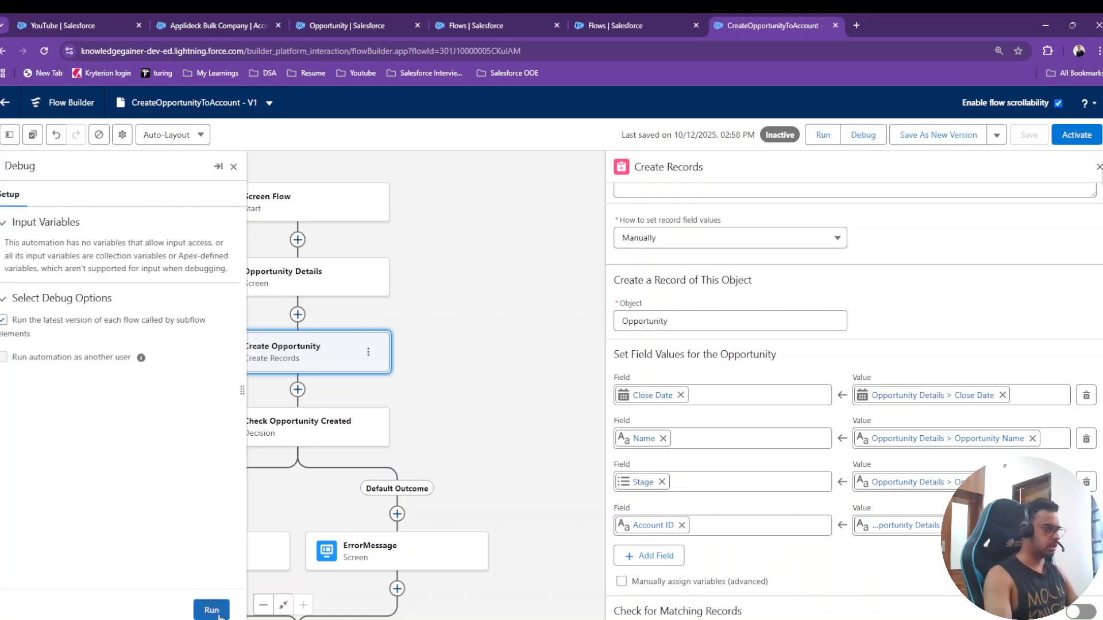
click(211, 610)
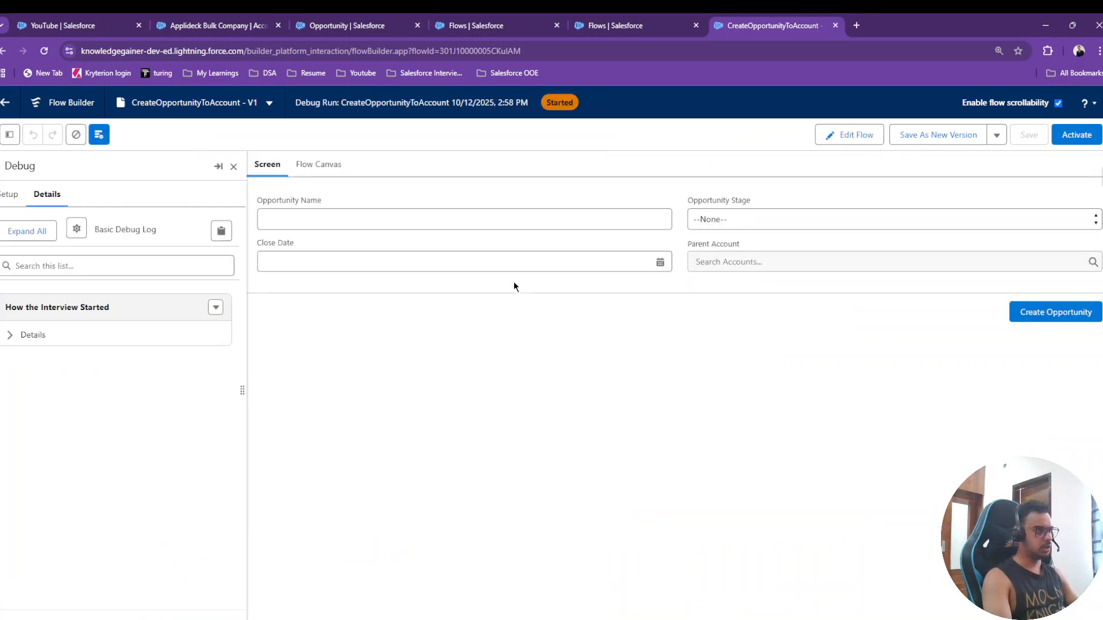
Step: Fill in Applideck Bulk Company Opportunity as name, Qualification as stage, Oct 31, 2025 as close date and Applideck Bulk Company as parent account
click(460, 221)
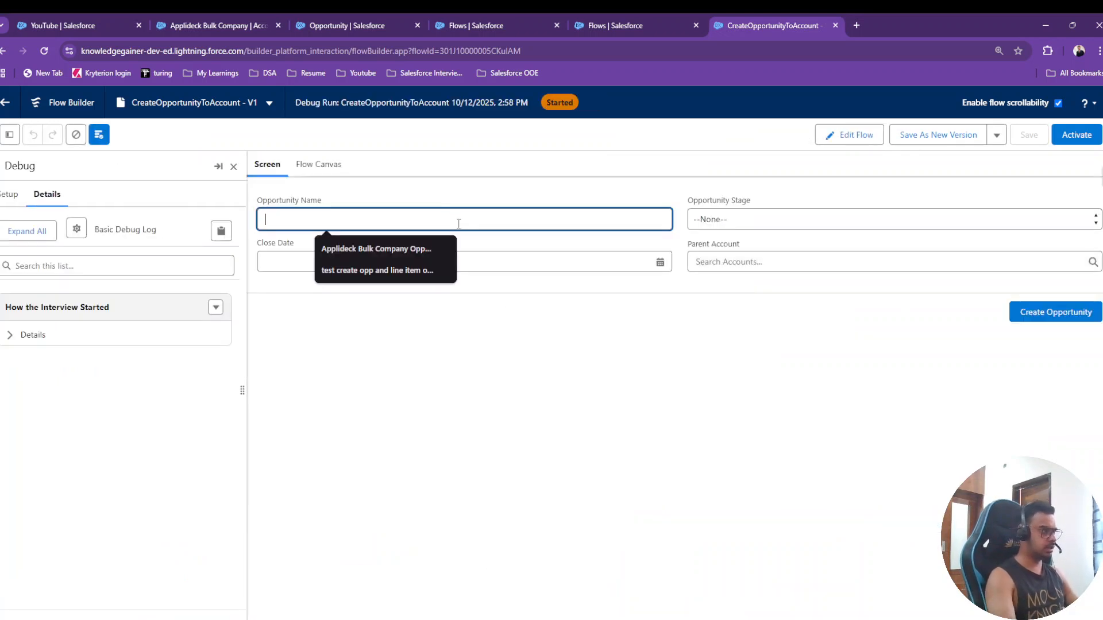
key(Down)
key(Return)
click(735, 218)
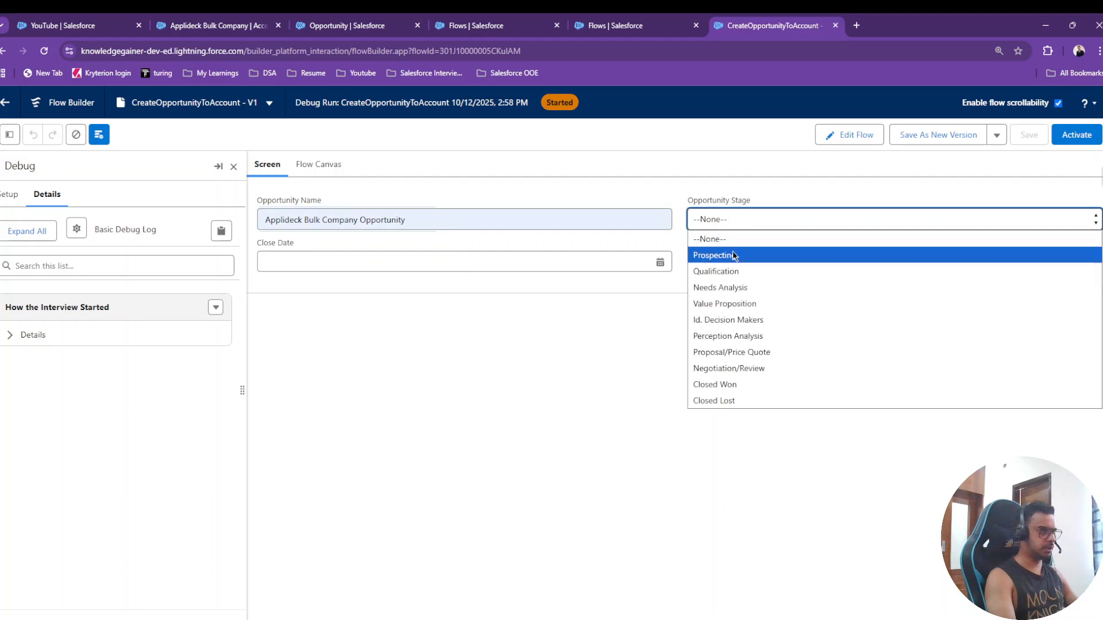
click(727, 274)
click(453, 263)
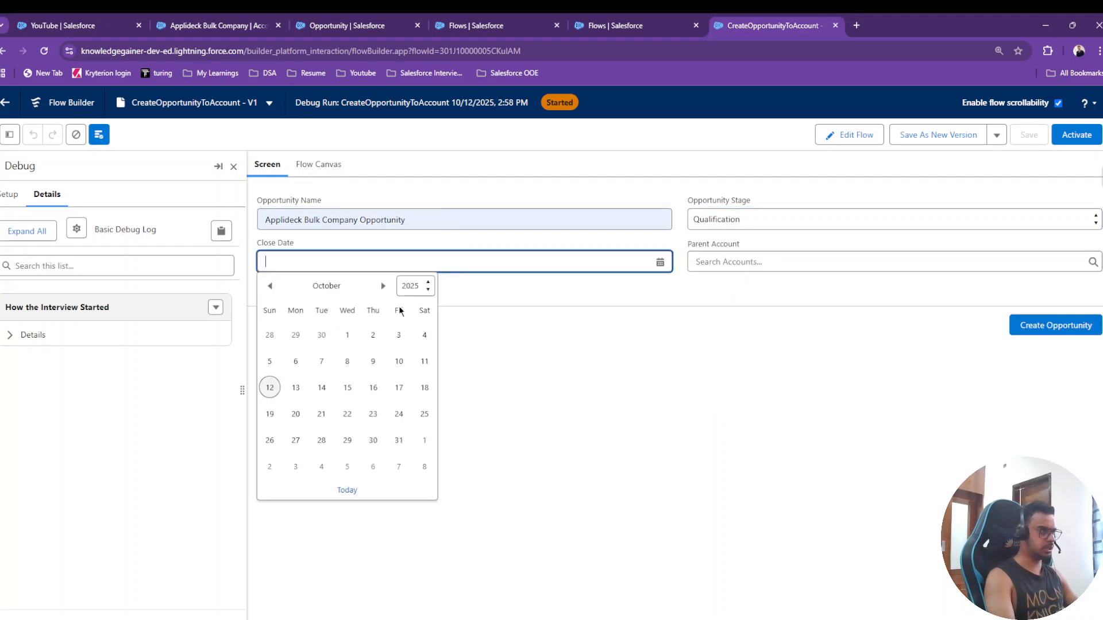
click(395, 447)
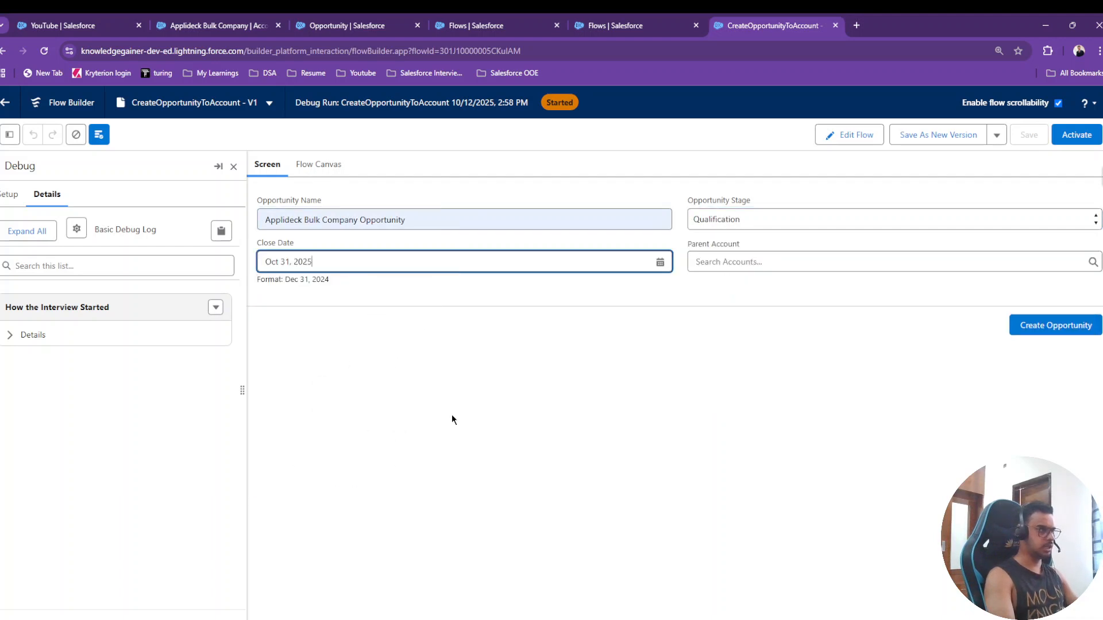
click(760, 260)
text(Applideck Bulk Company)
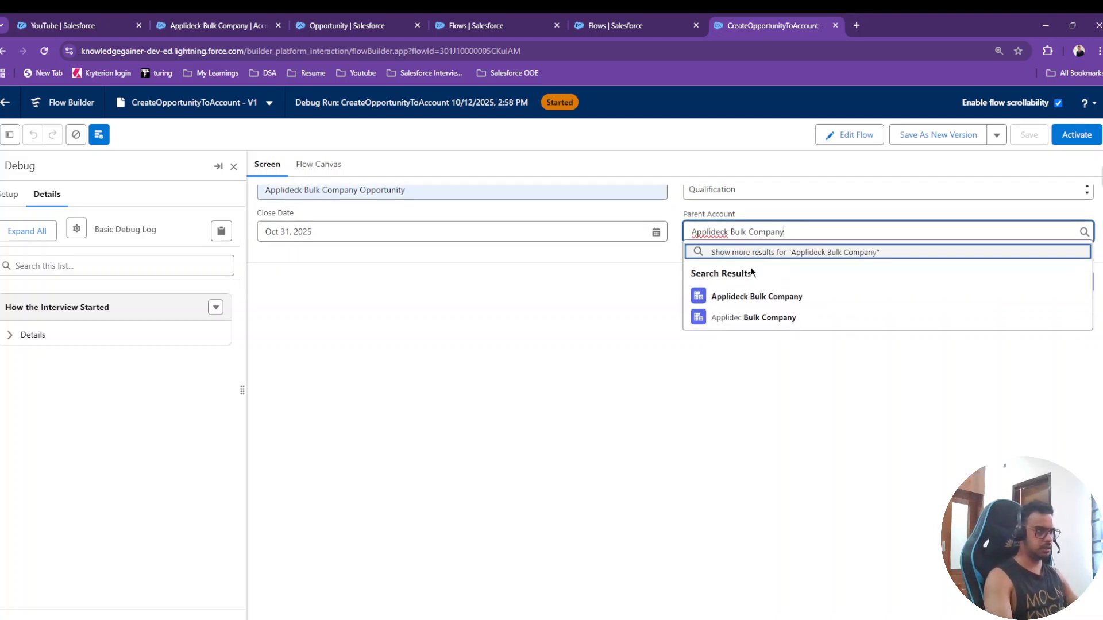
click(761, 299)
Step: Create the opportunity from the flow screen and check the Opportunities related list on the refreshed Applideck Bulk Company account
click(1050, 315)
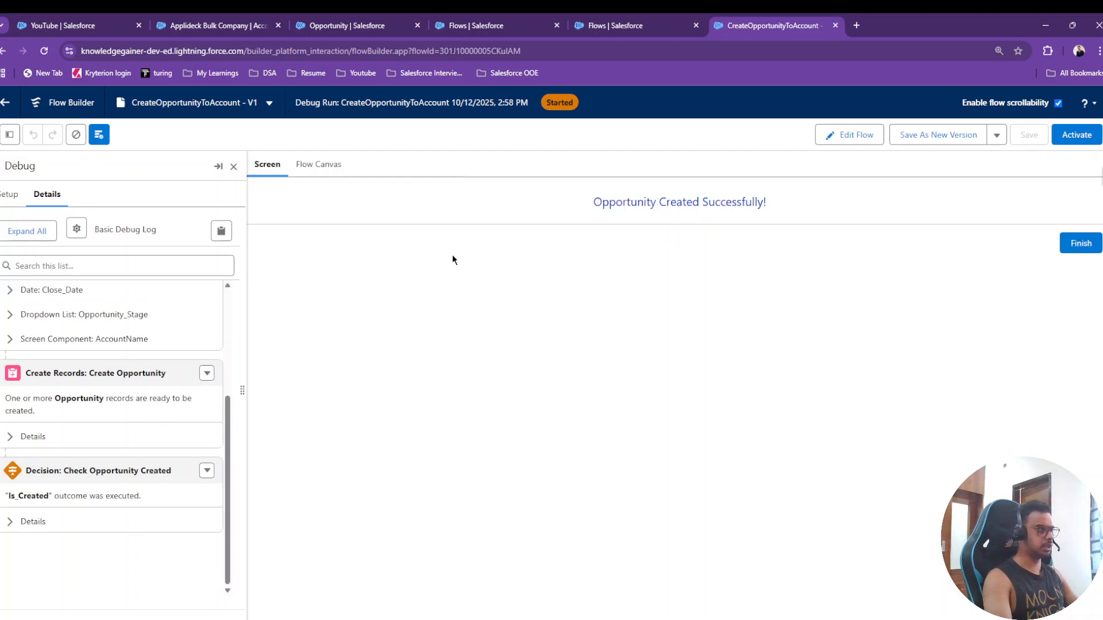
click(219, 25)
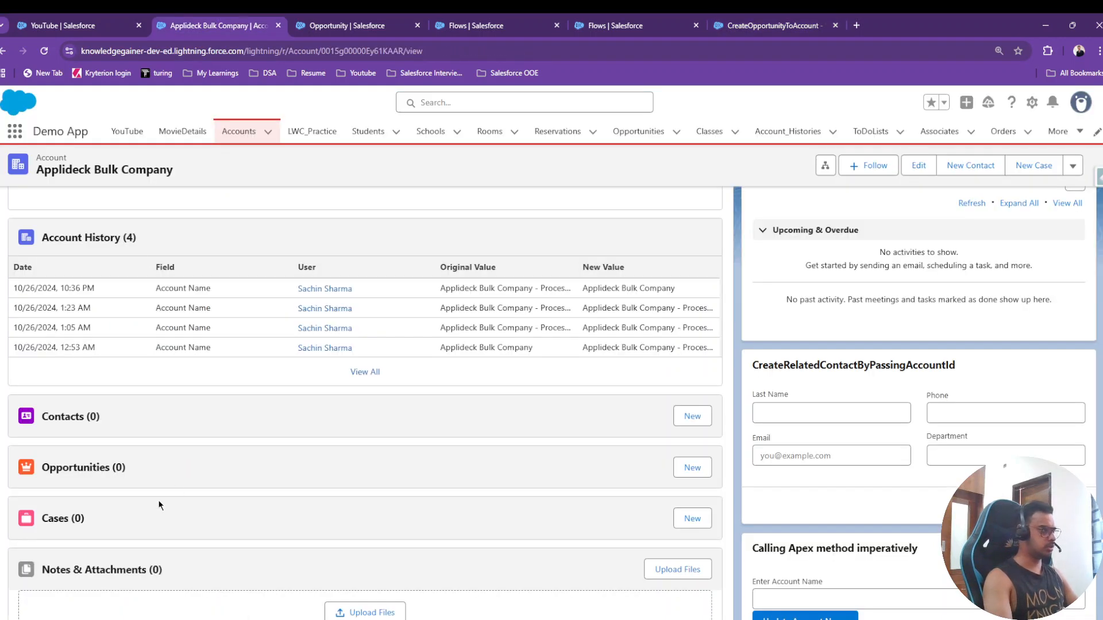
key(F5)
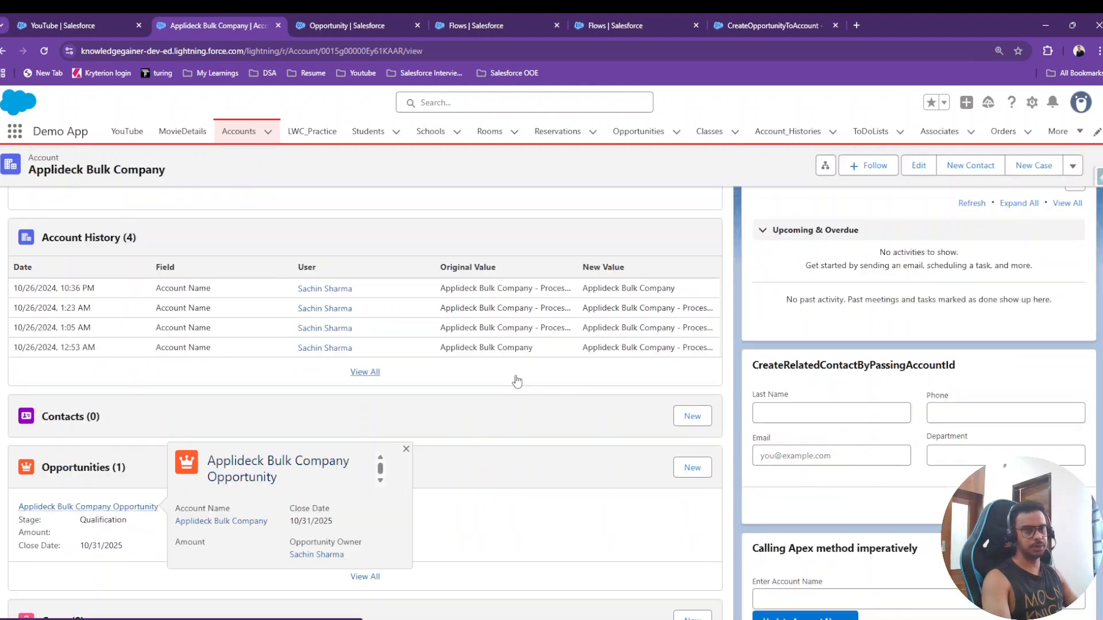
Step: Return to the CreateOpportunityToAccount flow and activate it
click(747, 18)
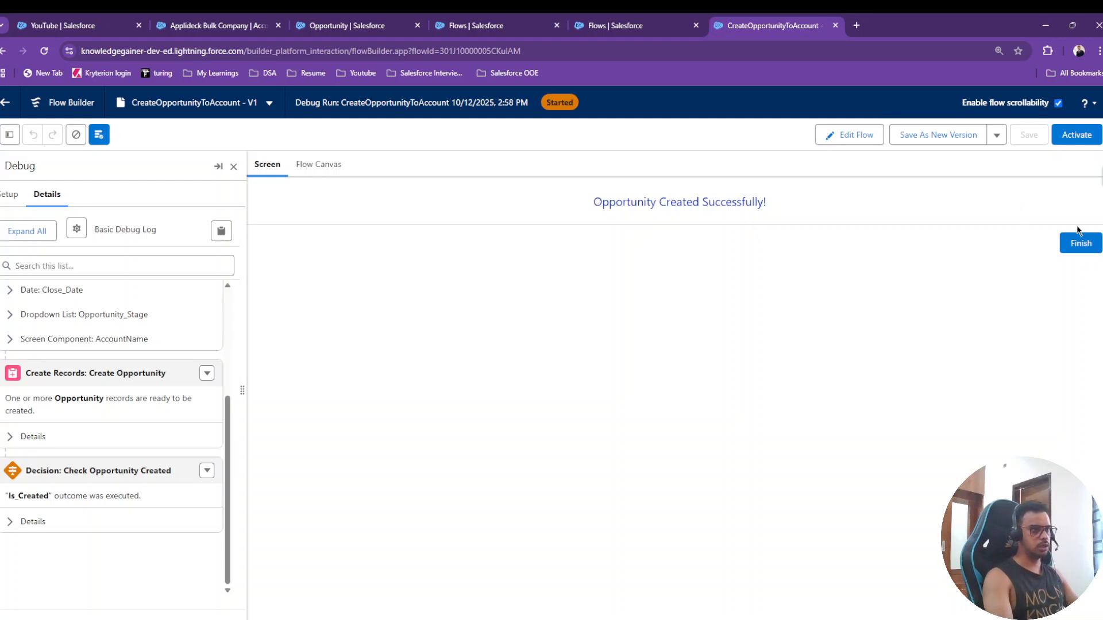
click(1076, 136)
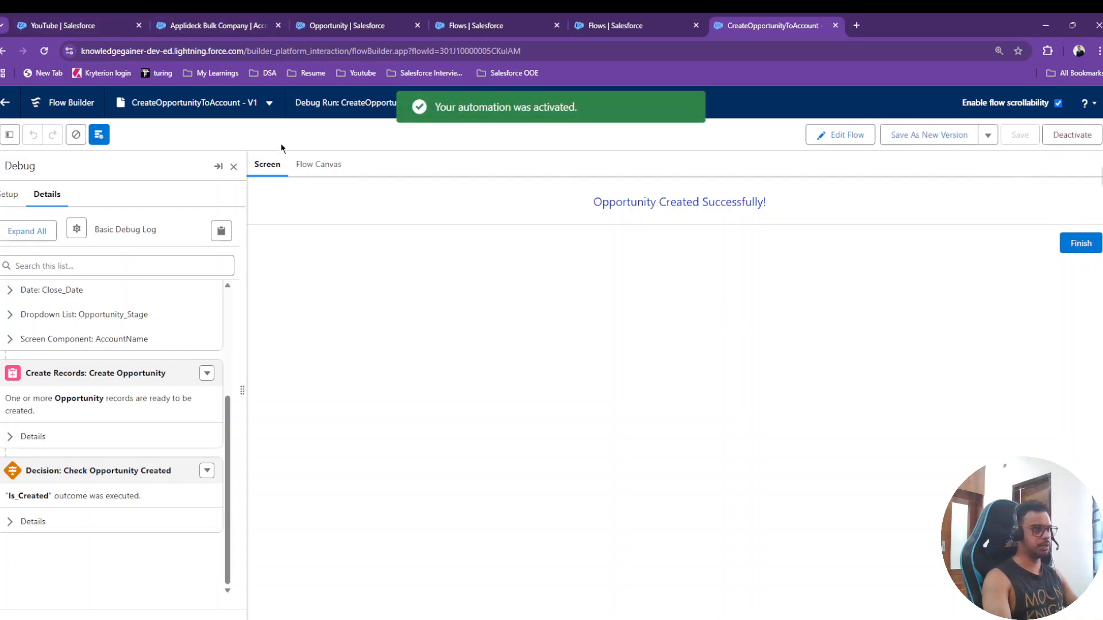
Step: Go to the YouTube page of the Demo App and open it for editing in Lightning App Builder
click(105, 18)
scroll(157, 333, down, 10)
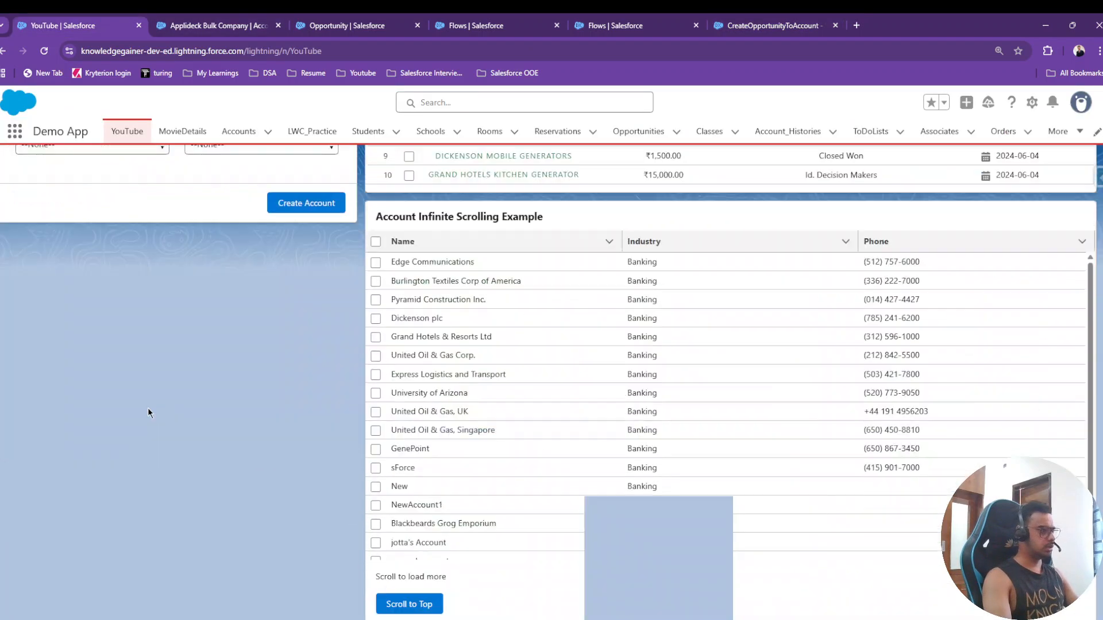
scroll(147, 408, up, 3)
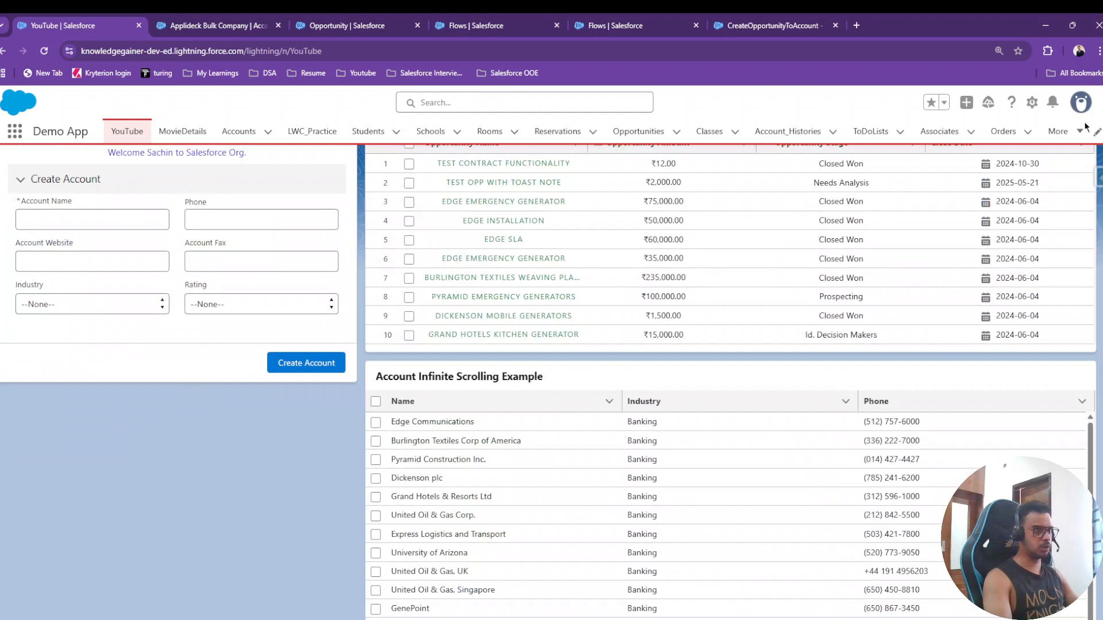
click(1033, 102)
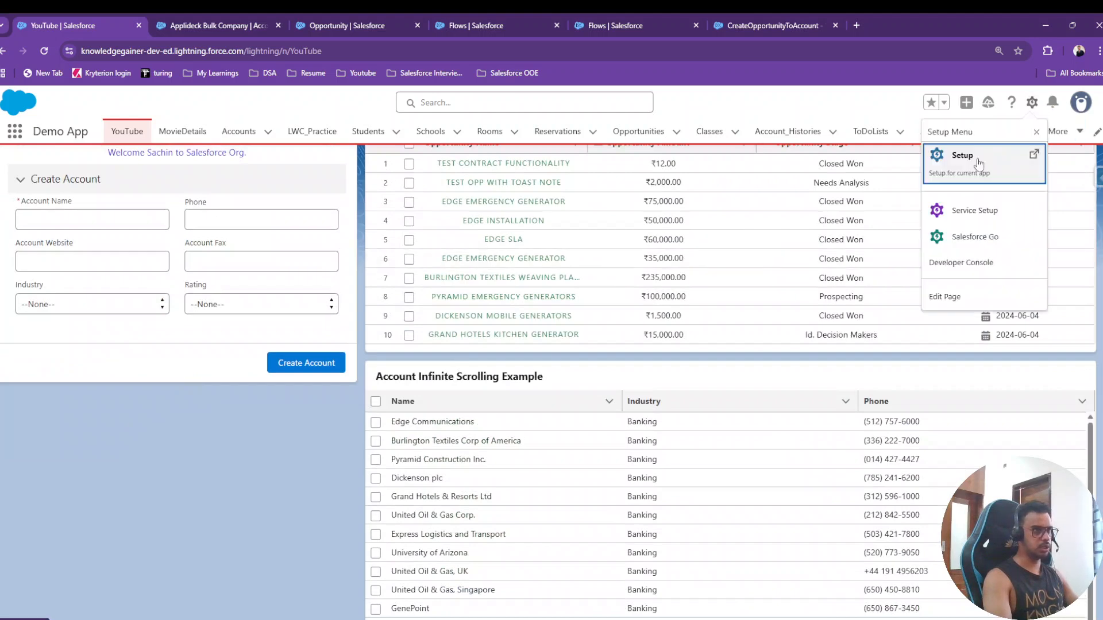
click(965, 299)
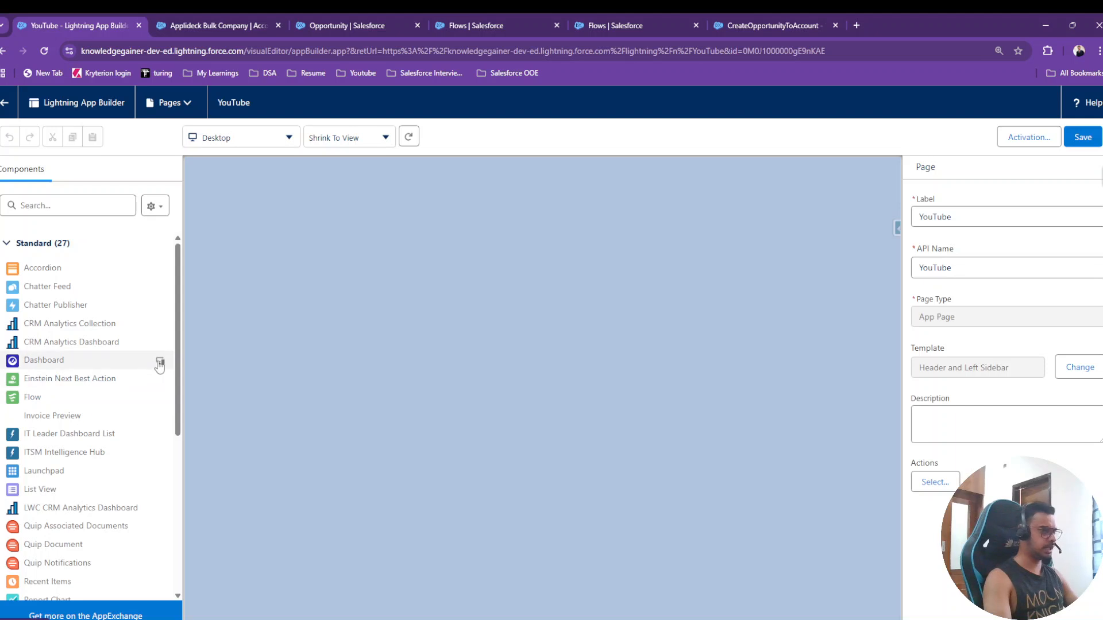
Step: Add a Flow component to the narrow page column, directly below the WelcomeMessageFlow component
mouse_move(159, 364)
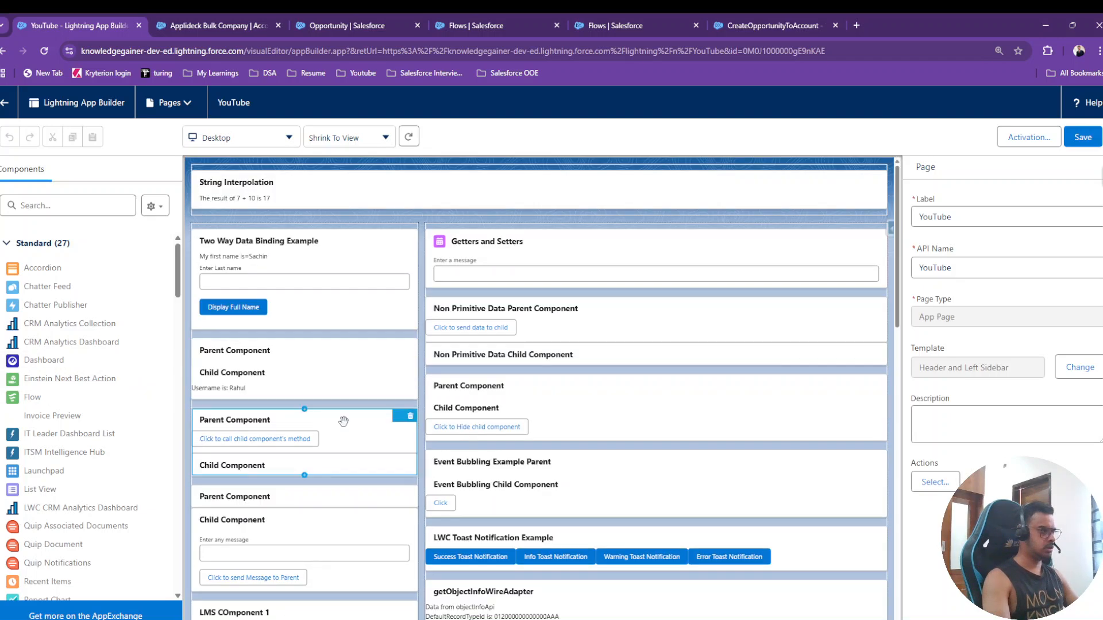
scroll(343, 421, down, 7)
scroll(343, 420, down, 10)
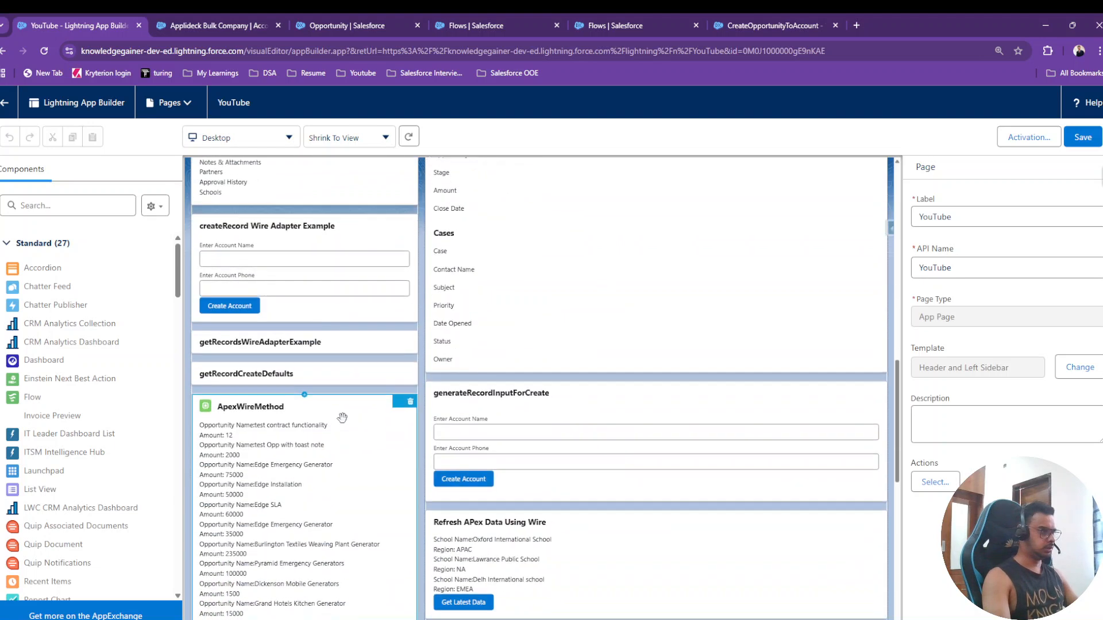
drag(32, 397, 223, 396)
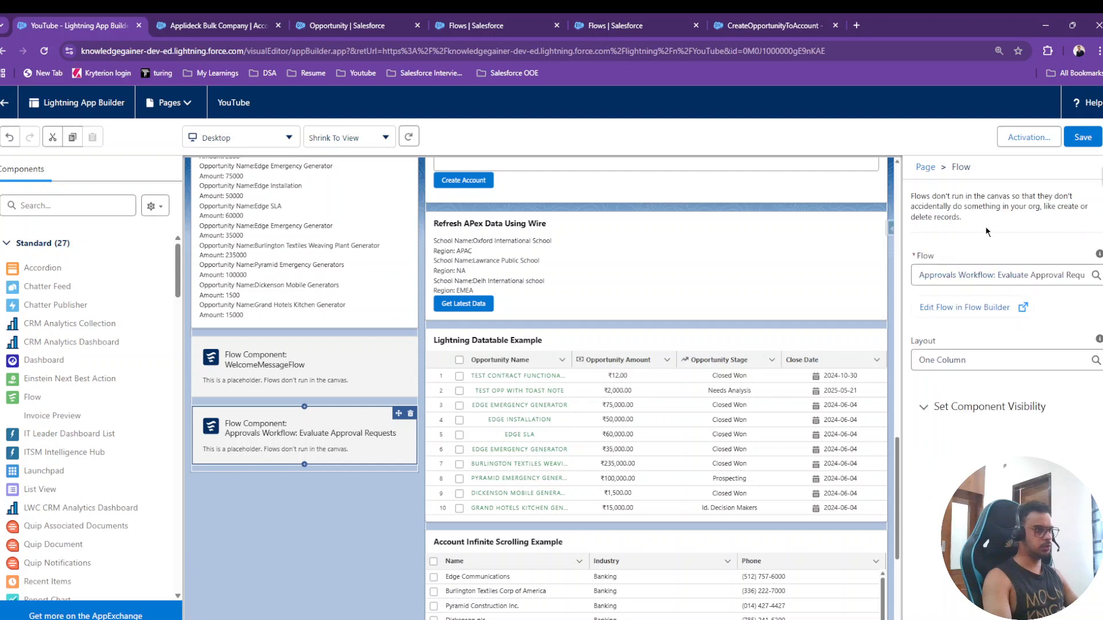
Step: Set the new Flow component to run CreateOpportunityToAccount, then save the page and exit the builder
click(983, 275)
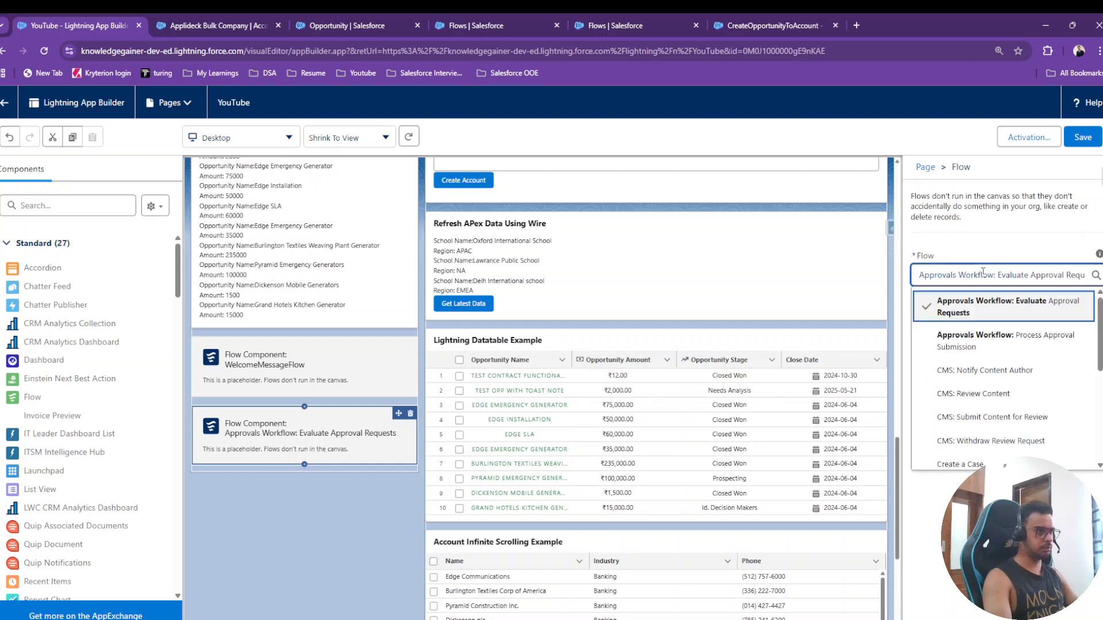
scroll(971, 345, down, 2)
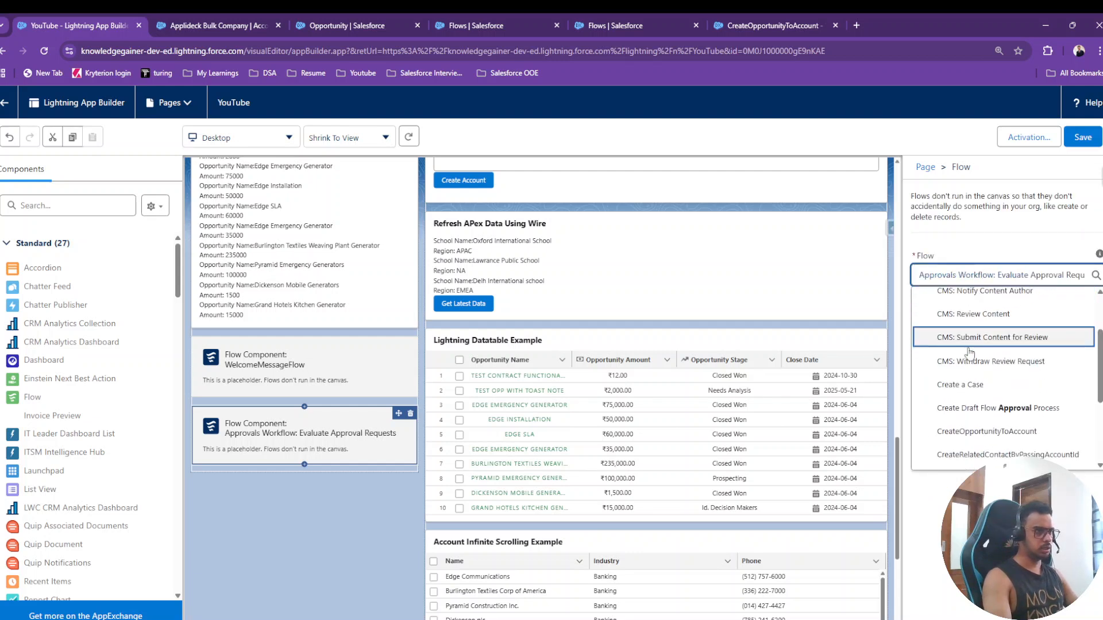
click(977, 432)
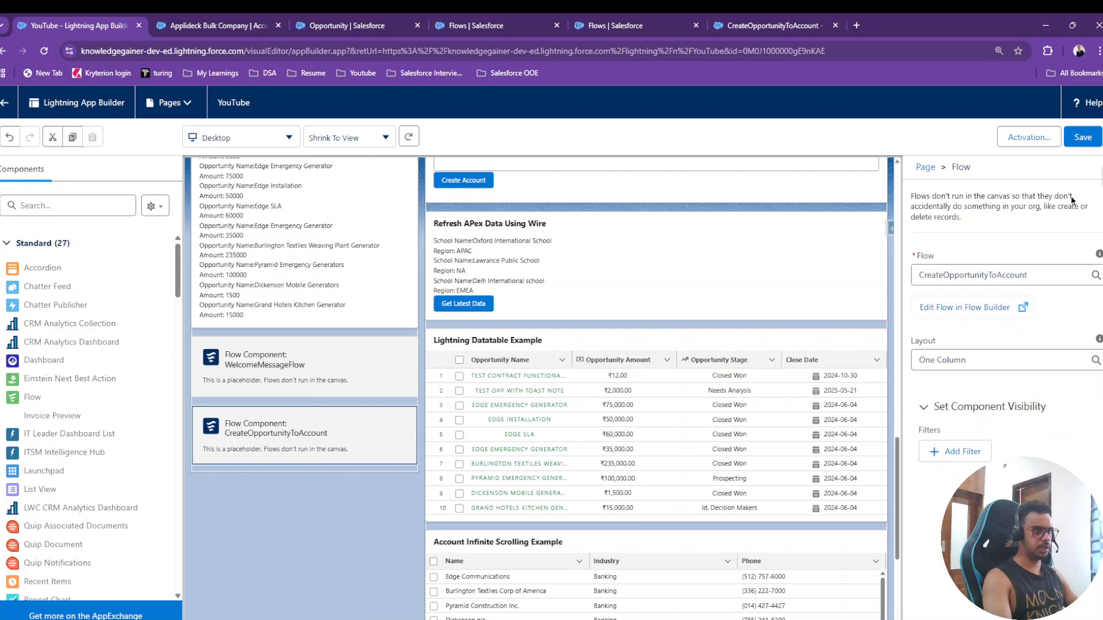
click(1083, 138)
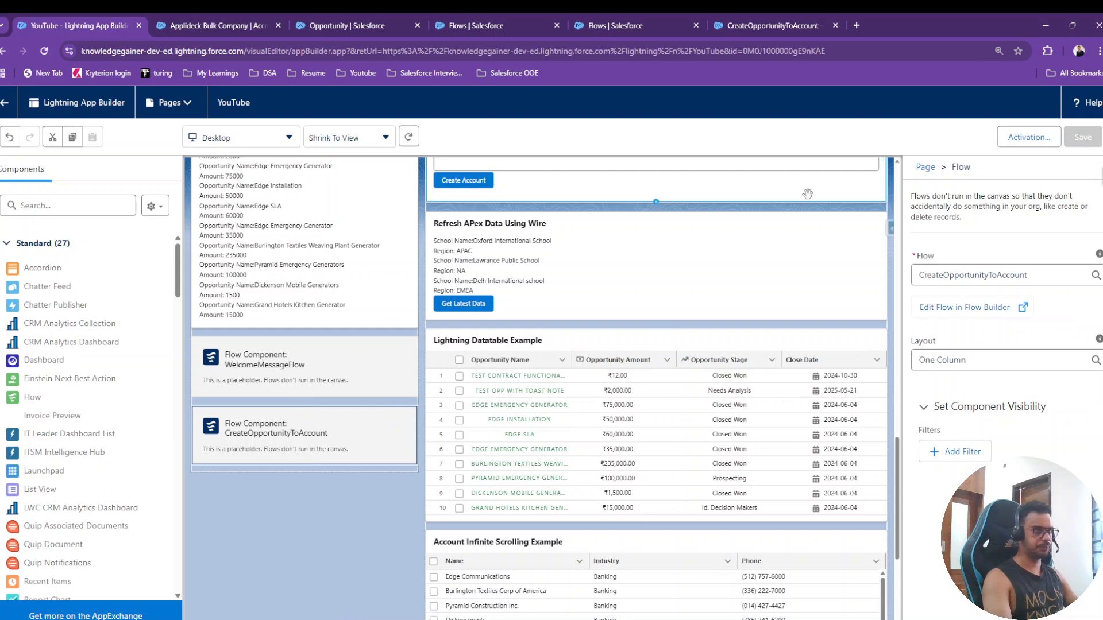
click(5, 118)
Step: Open the Bittor Bulk Company record from the All Accounts list in the Demo App
click(264, 19)
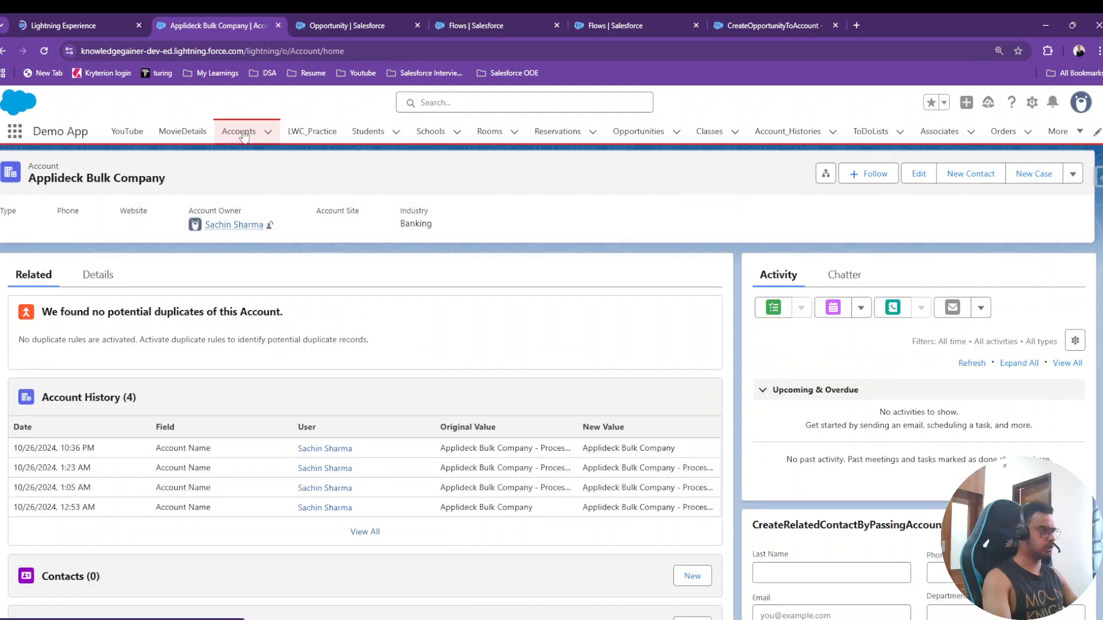
click(241, 132)
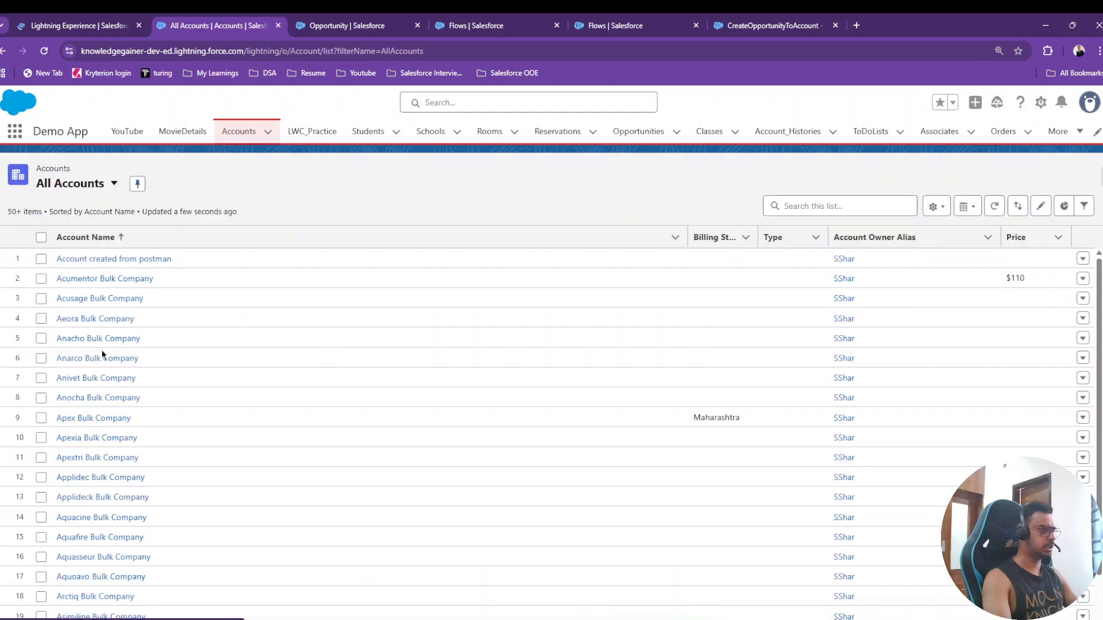
scroll(135, 471, down, 1)
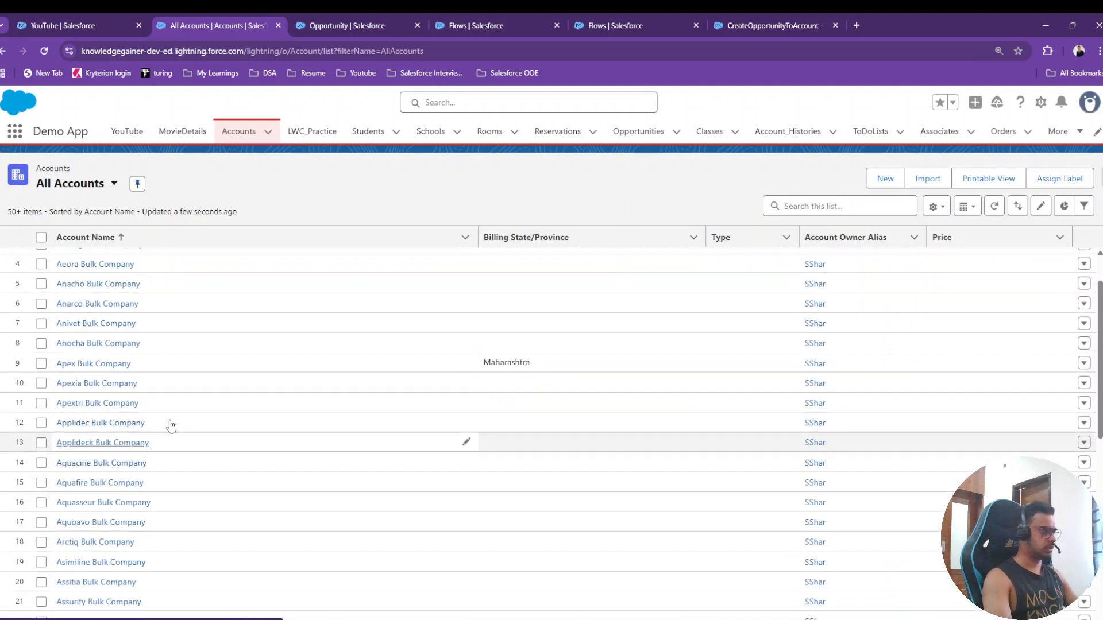
scroll(133, 422, down, 7)
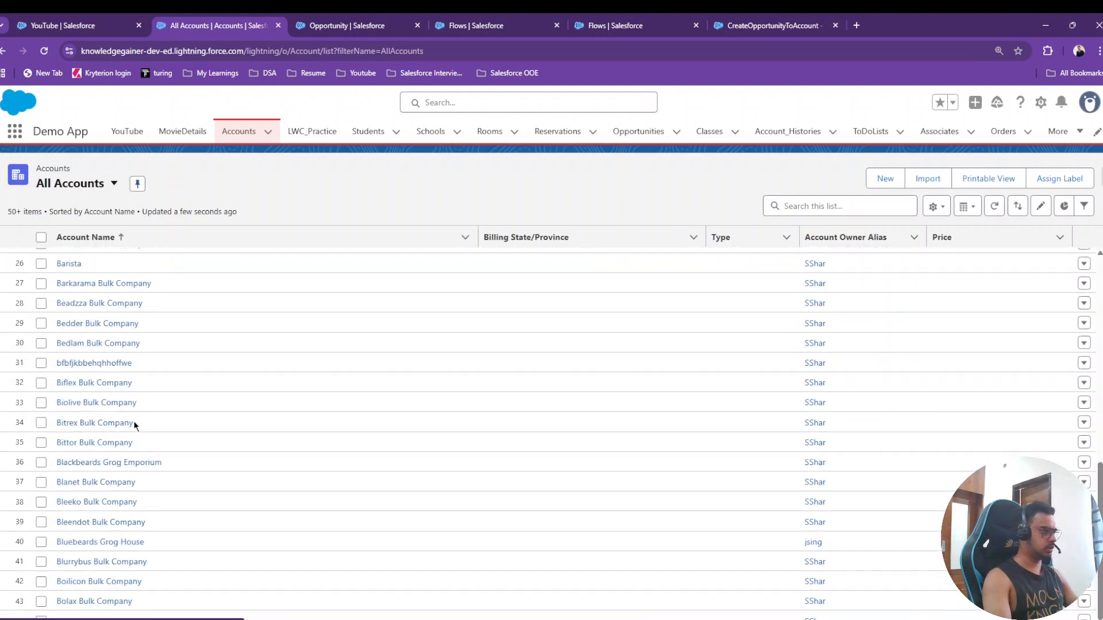
click(86, 443)
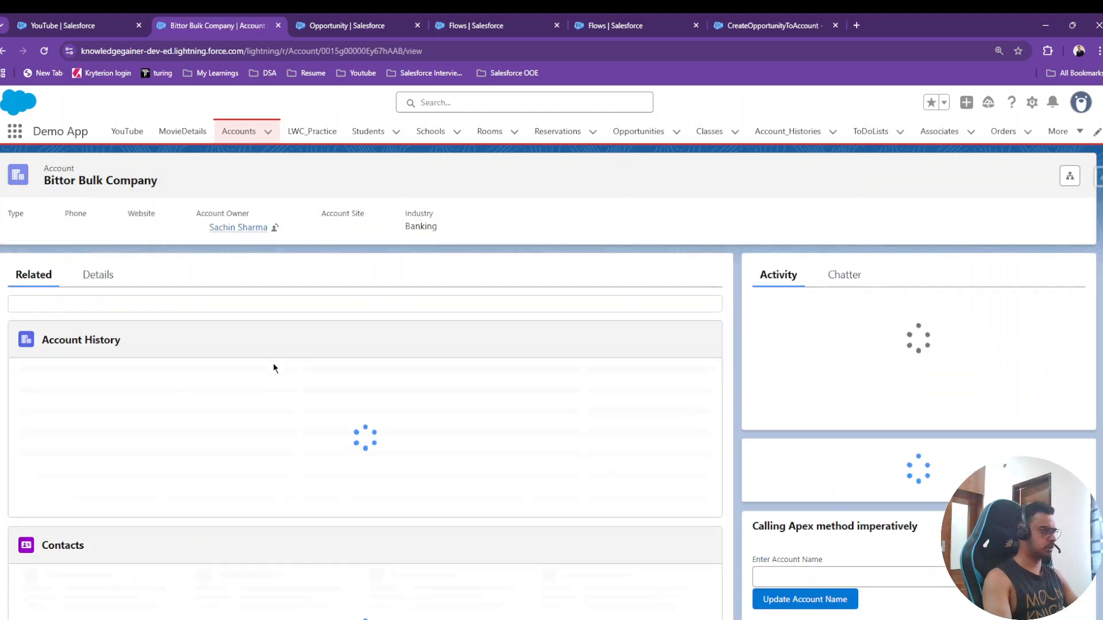
Step: Check the account's related opportunities, and copy the account name from the record header
scroll(242, 349, down, 5)
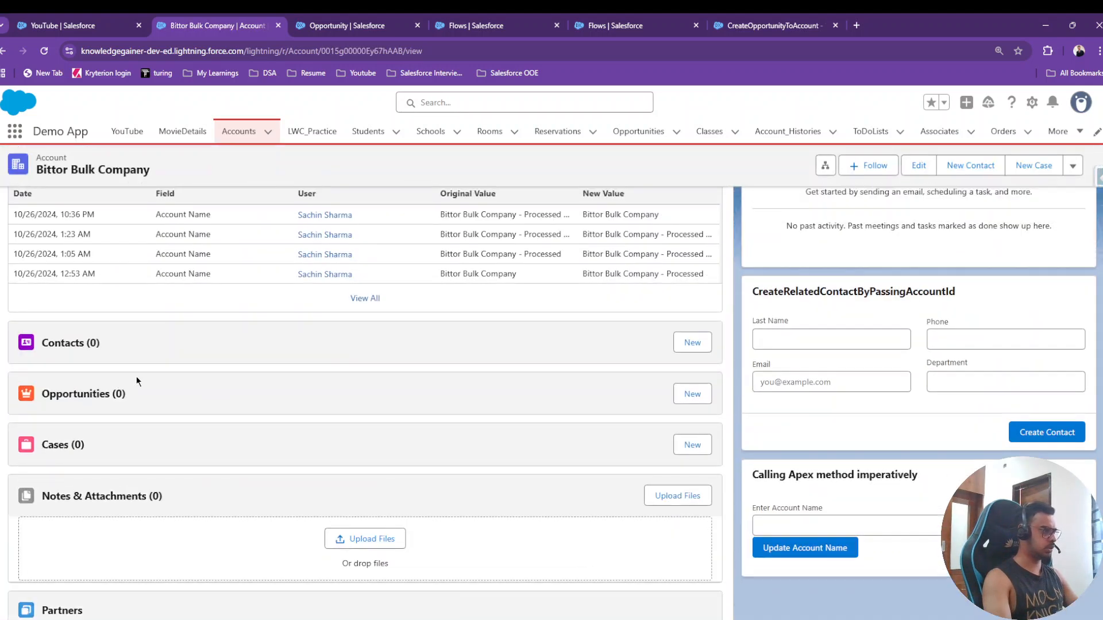
scroll(136, 377, up, 5)
drag(36, 179, 166, 181)
key(ctrl+c)
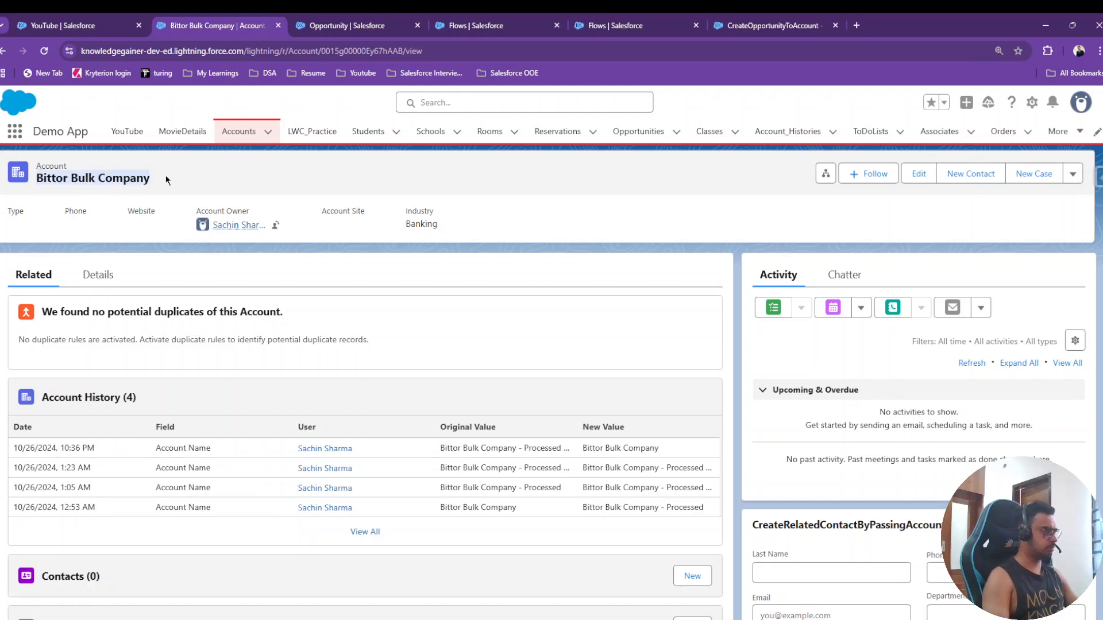
Step: On the YouTube page, enter Bittor Bulk Company Opportunity as the opportunity name in the CreateOpportunityToAccount flow form
click(81, 25)
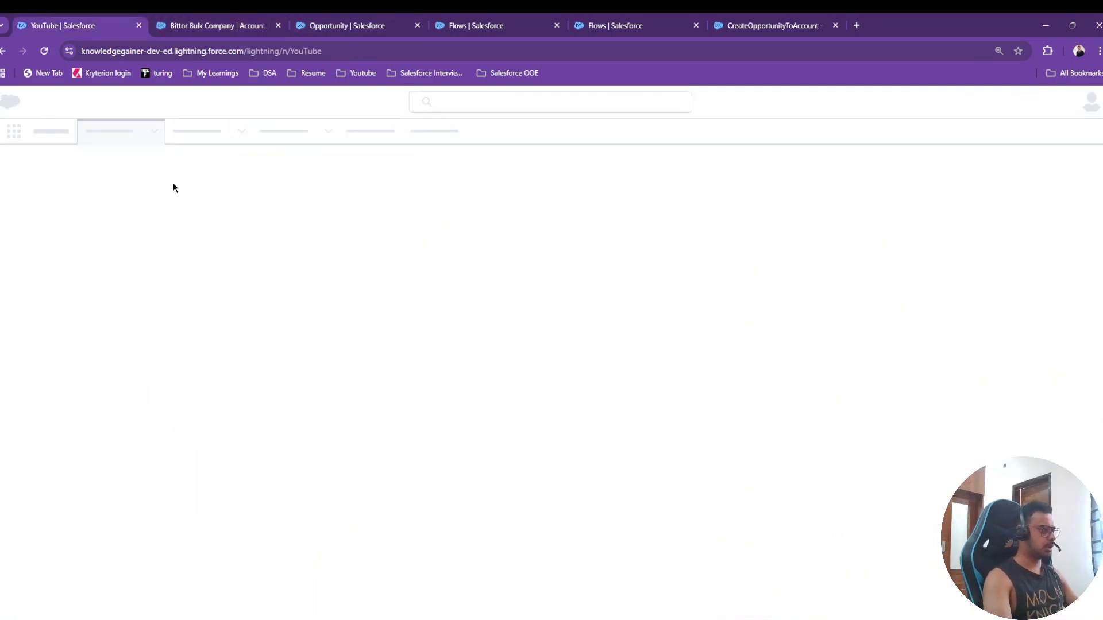
scroll(243, 290, down, 15)
scroll(244, 295, down, 10)
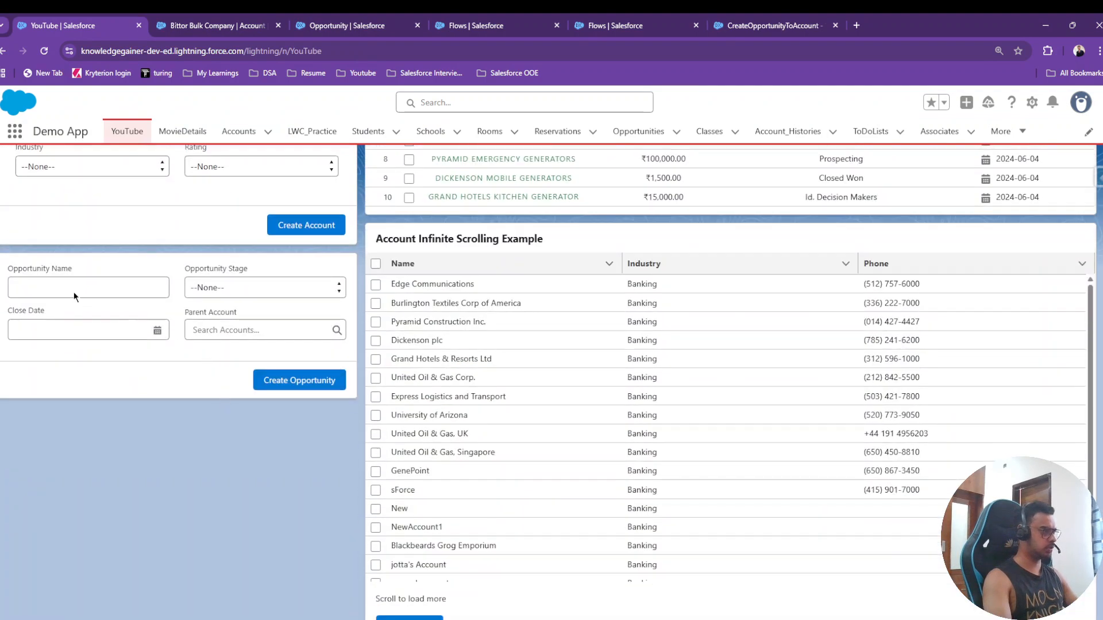
click(74, 292)
key(ctrl+v)
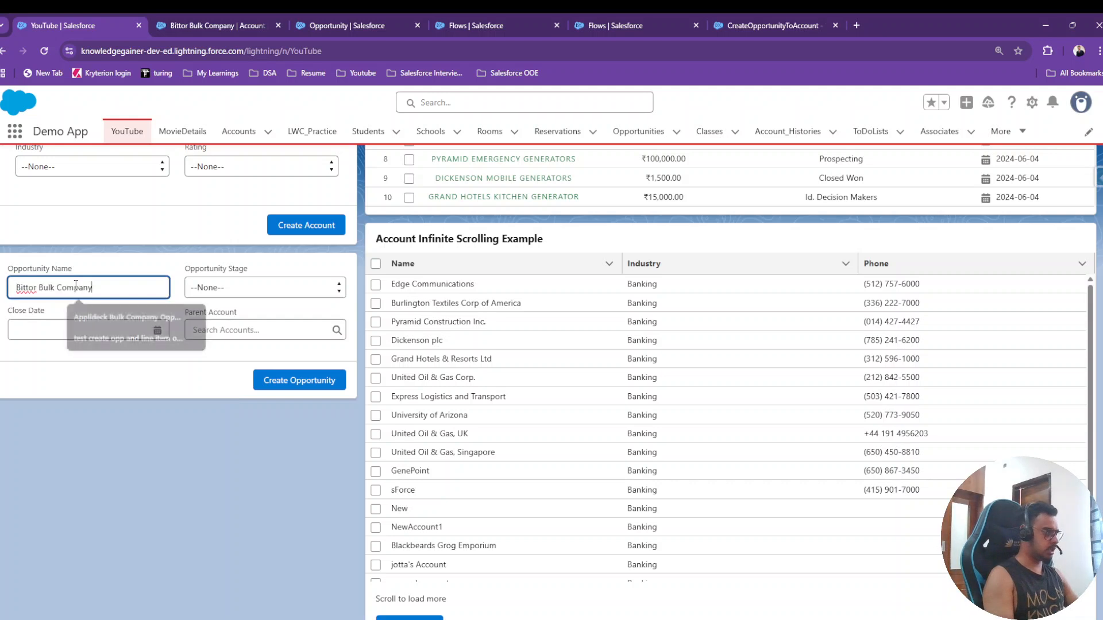
text(Opportunity)
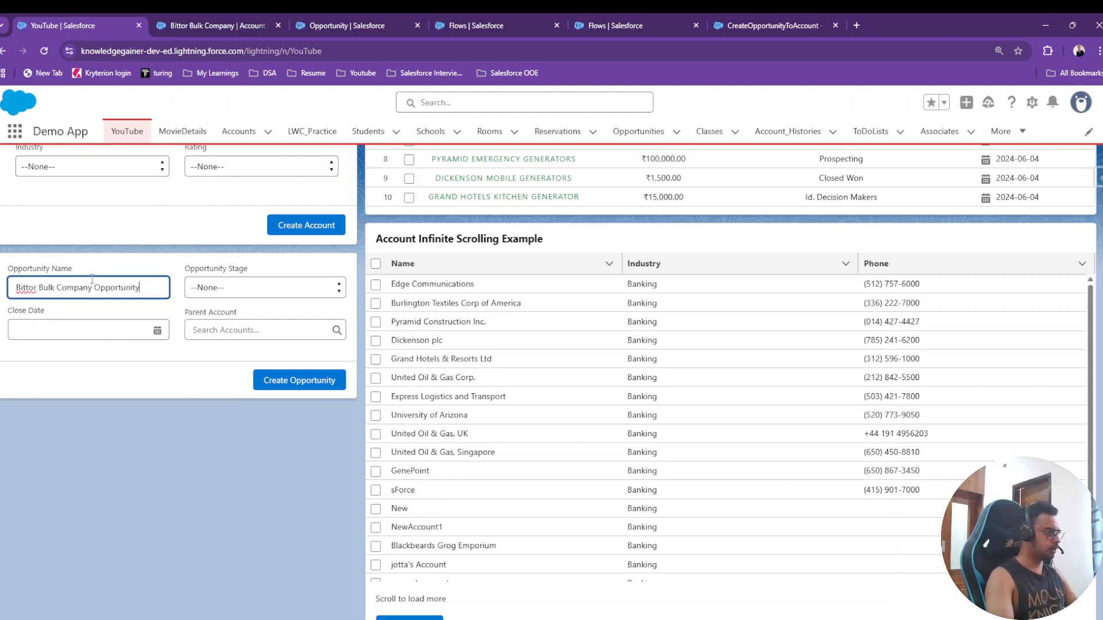
Step: Set the opportunity stage to Perception Analysis and the close date to Oct 28, 2025
click(261, 287)
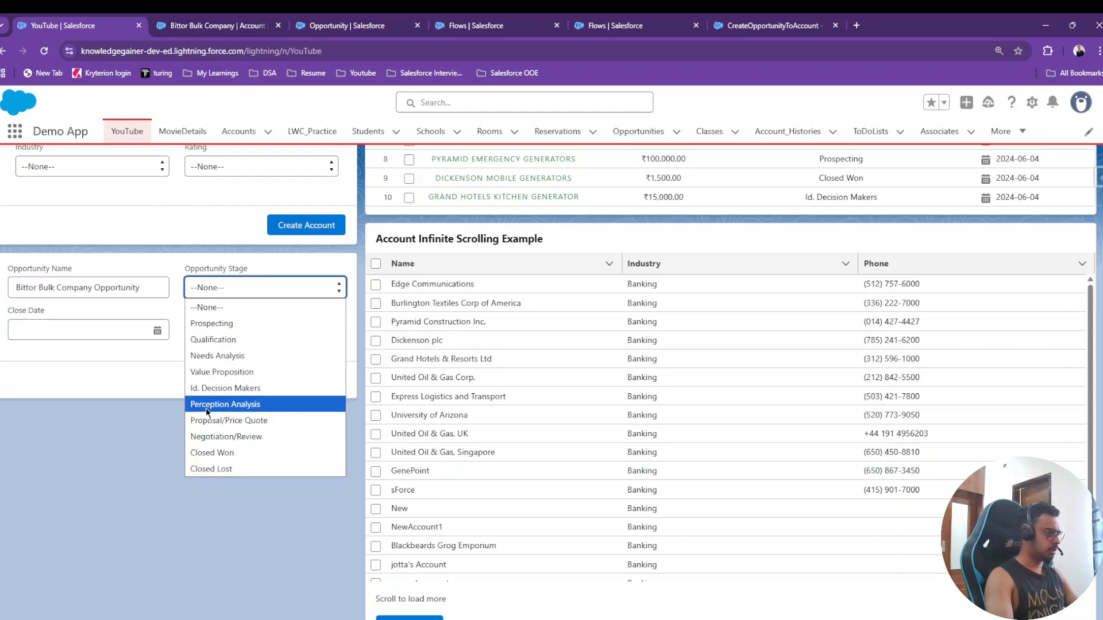
click(220, 406)
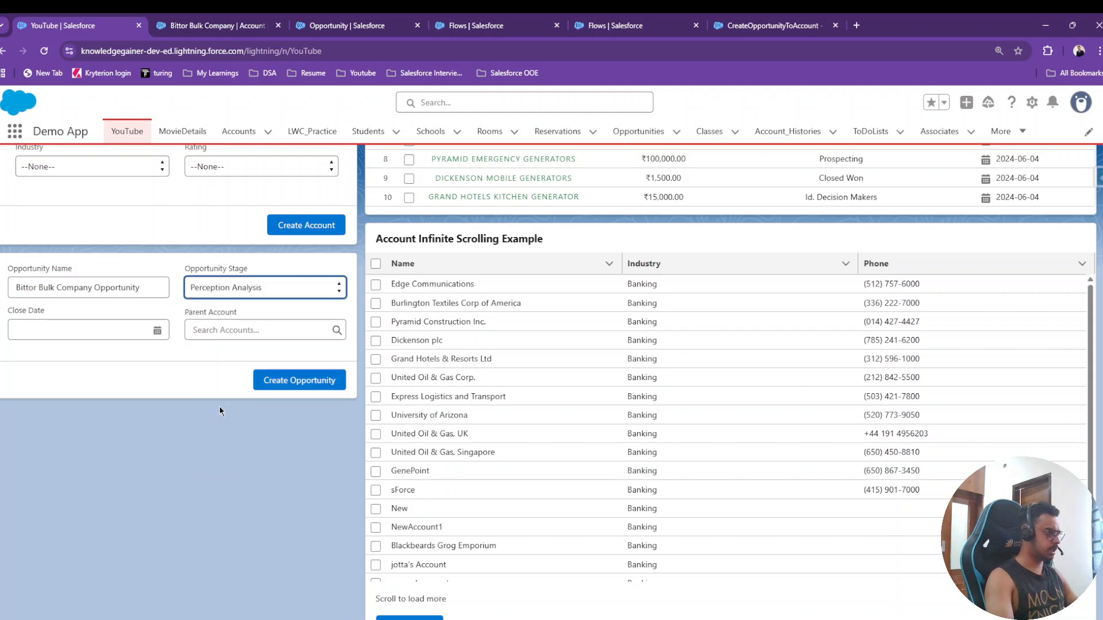
click(83, 332)
click(72, 506)
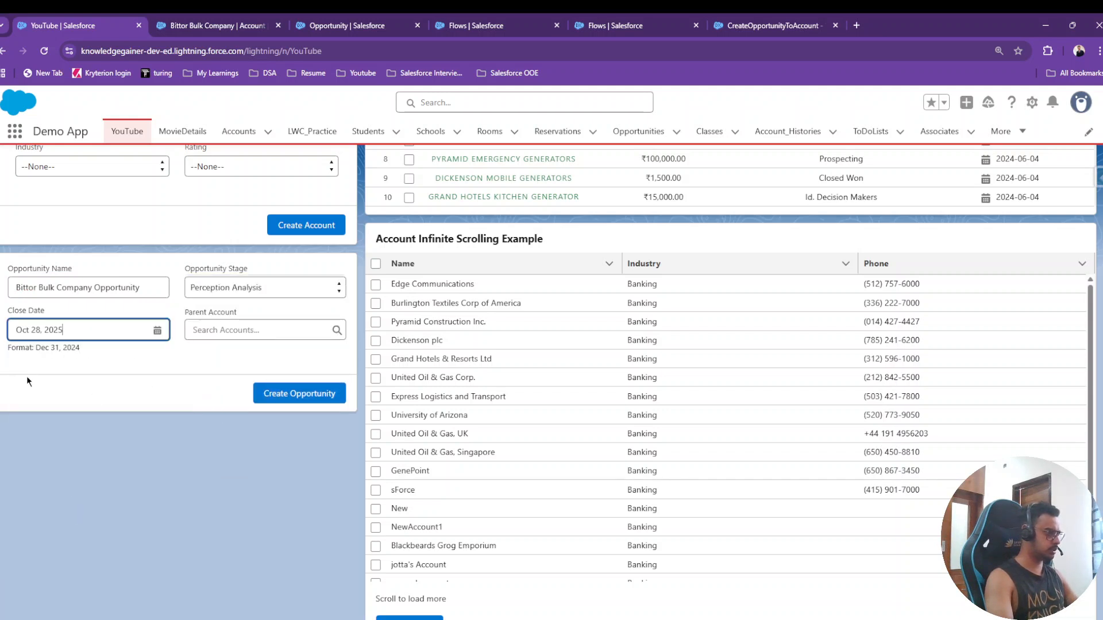
Step: Choose Bittor Bulk Company as the parent account and create the opportunity
click(239, 331)
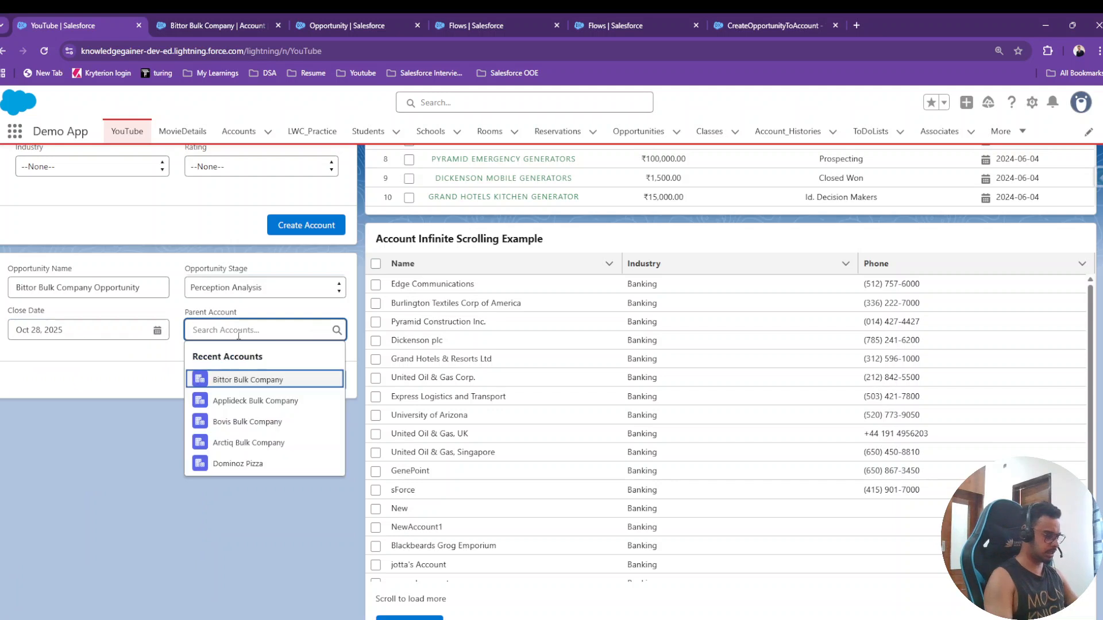
key(ctrl+v)
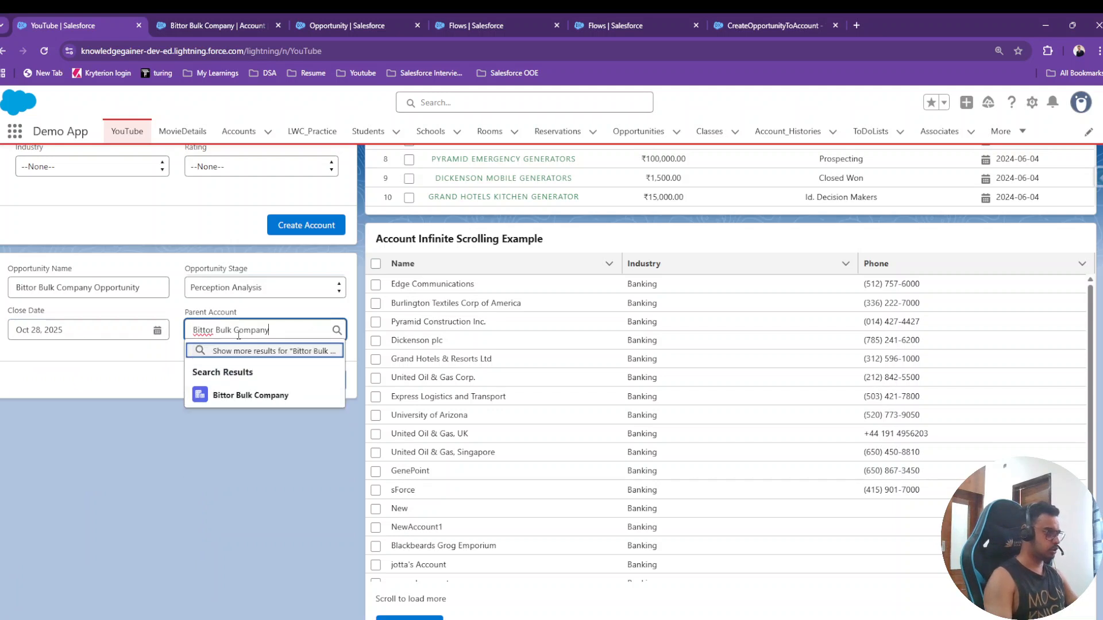
click(234, 396)
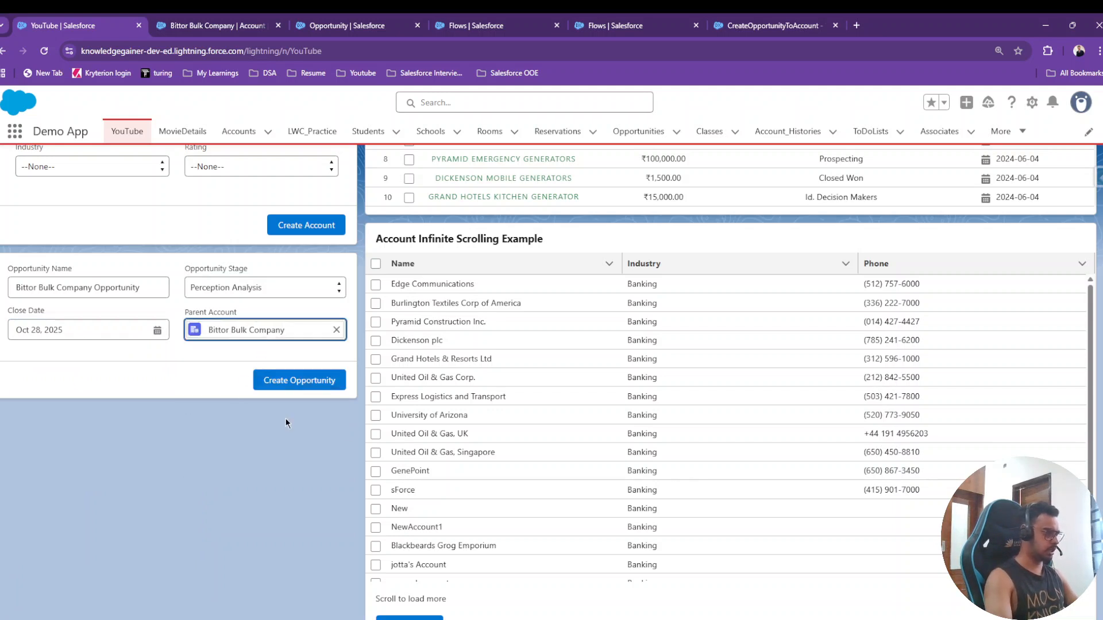
click(289, 382)
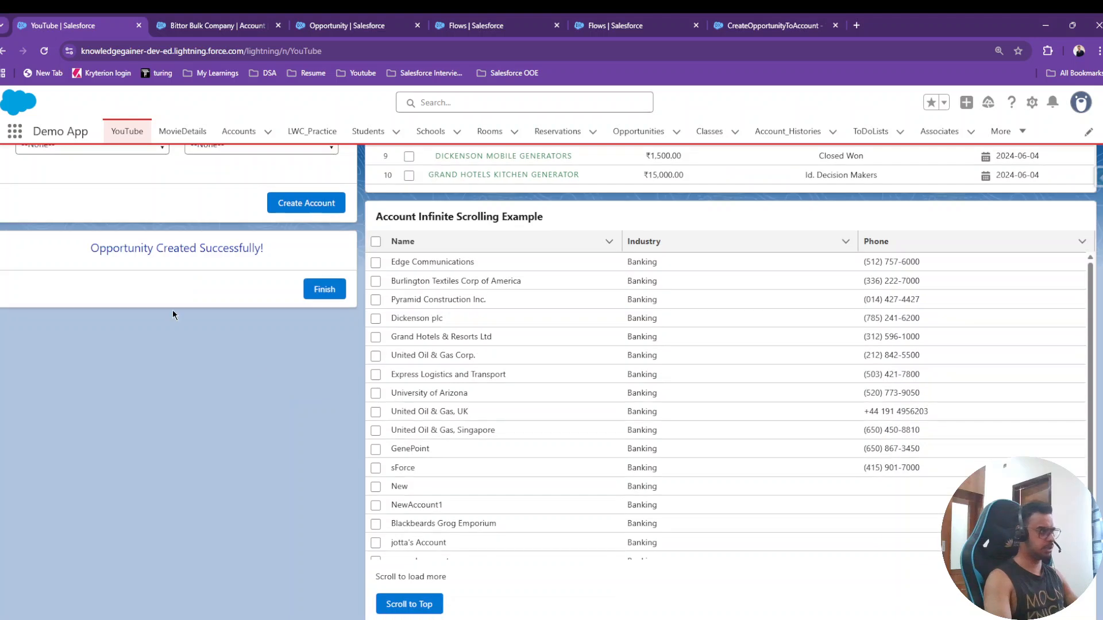
Step: Return to the Bittor Bulk Company account and open Bittor Bulk Company Opportunity from its related opportunities
click(207, 26)
scroll(227, 314, down, 4)
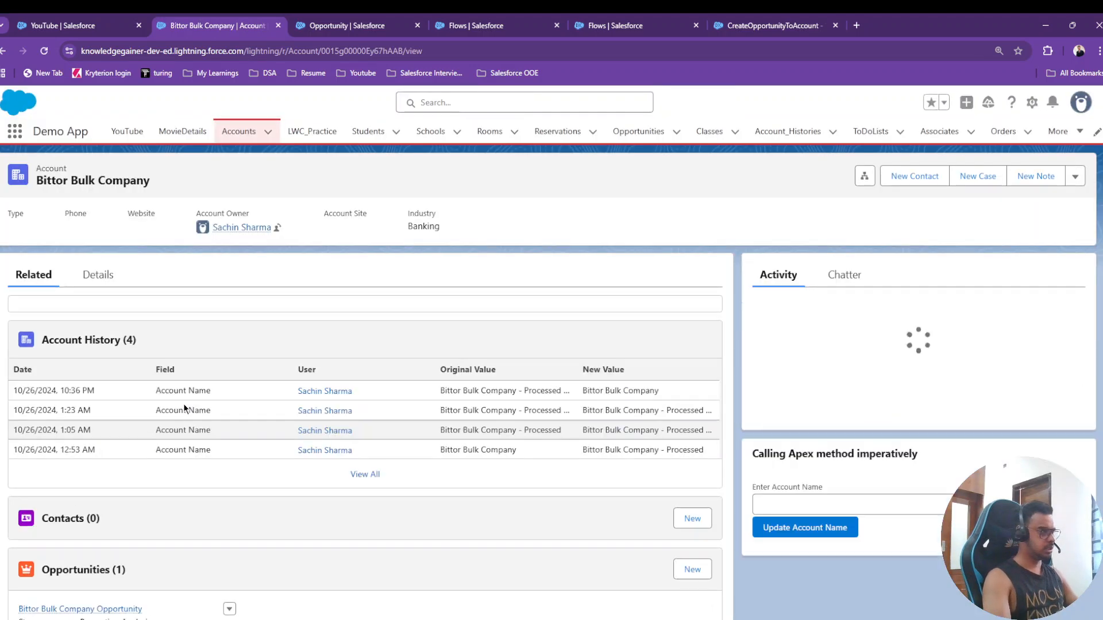
scroll(119, 439, down, 3)
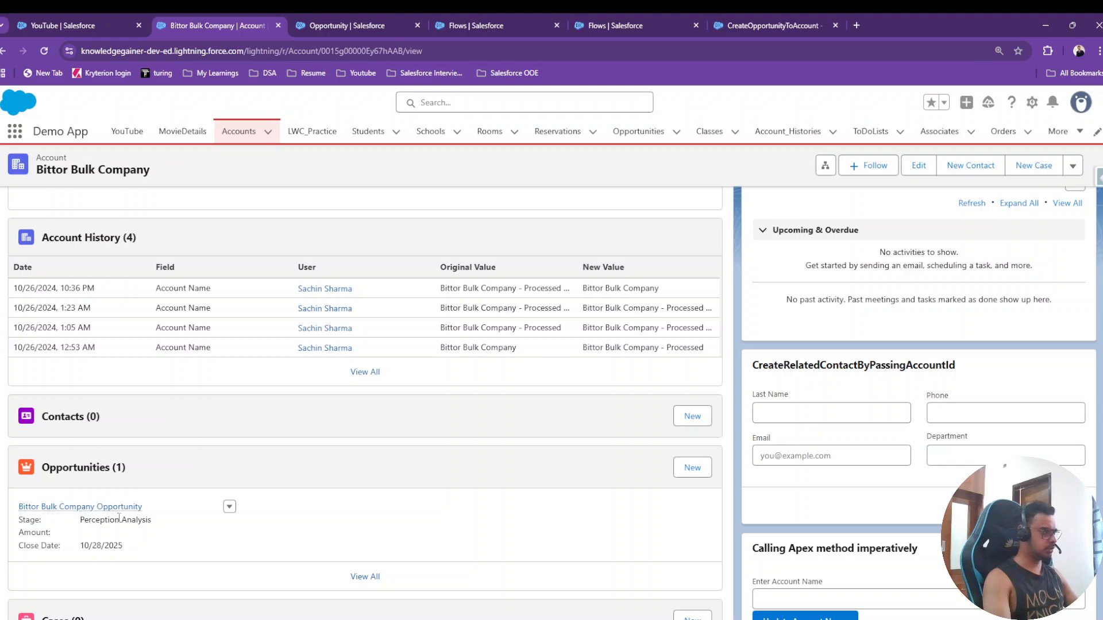
click(74, 507)
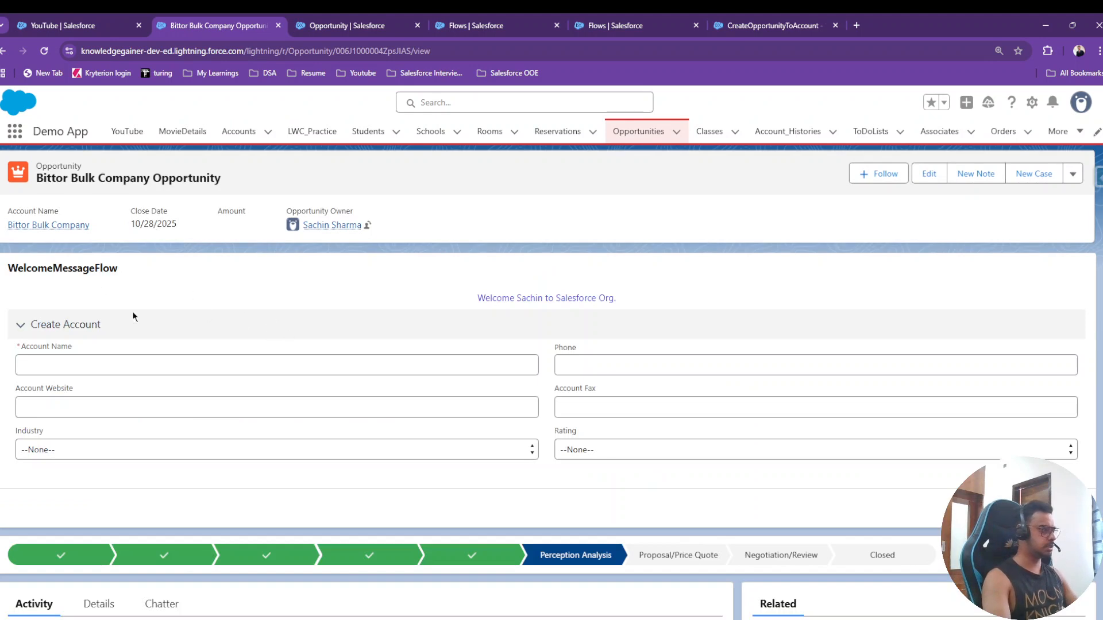
Step: Examine the opportunity's details, checking its name, parent account, stage and close date
scroll(282, 335, down, 3)
scroll(282, 335, down, 8)
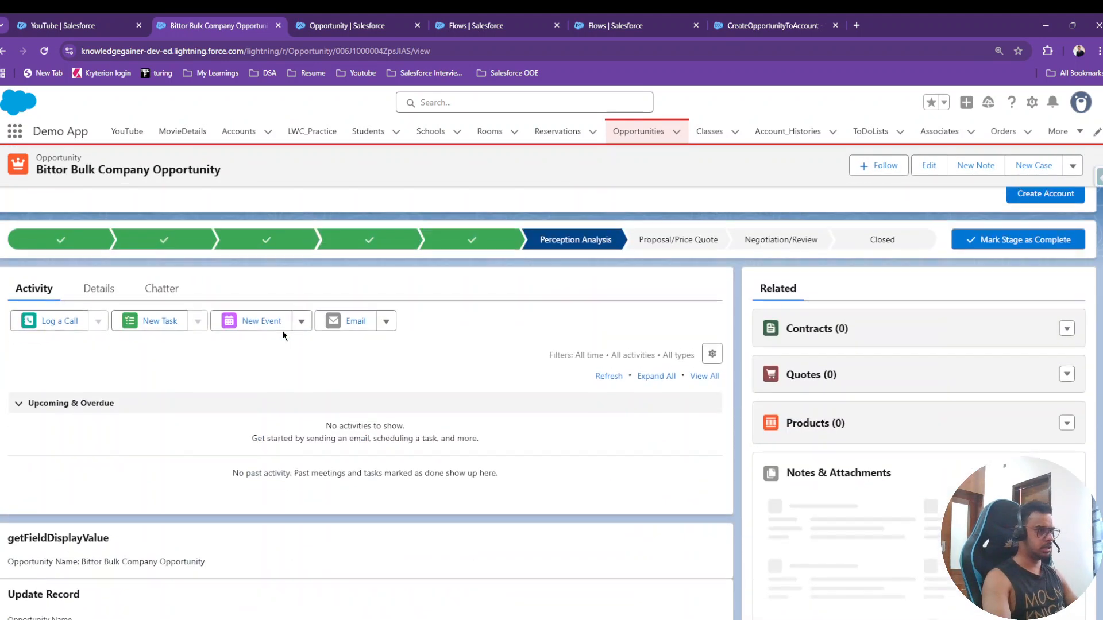
scroll(284, 331, up, 10)
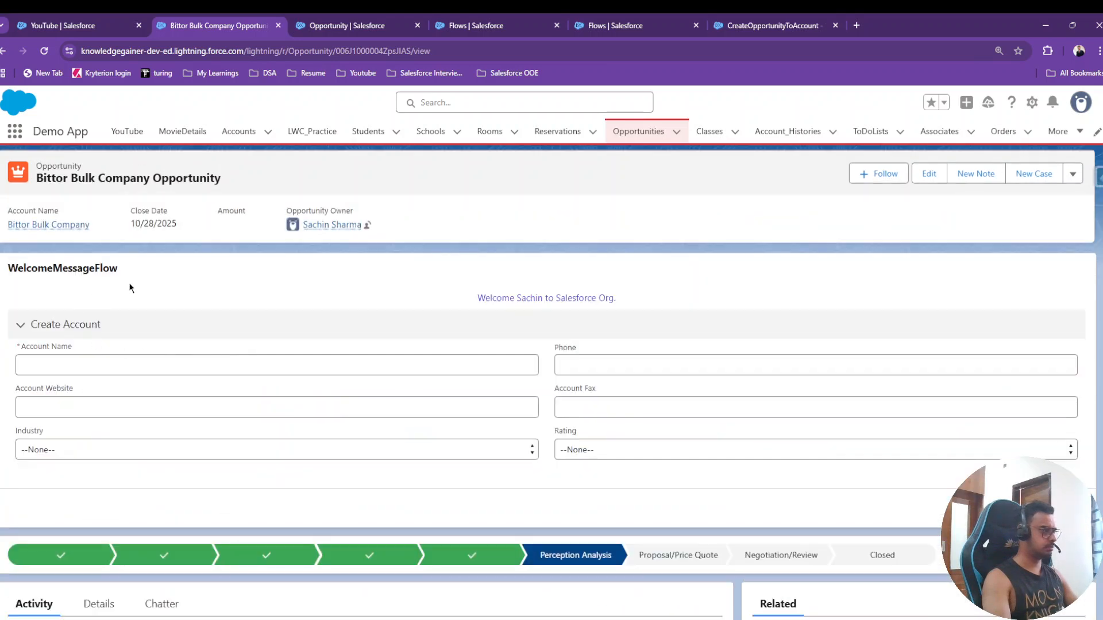
scroll(130, 287, down, 4)
click(96, 364)
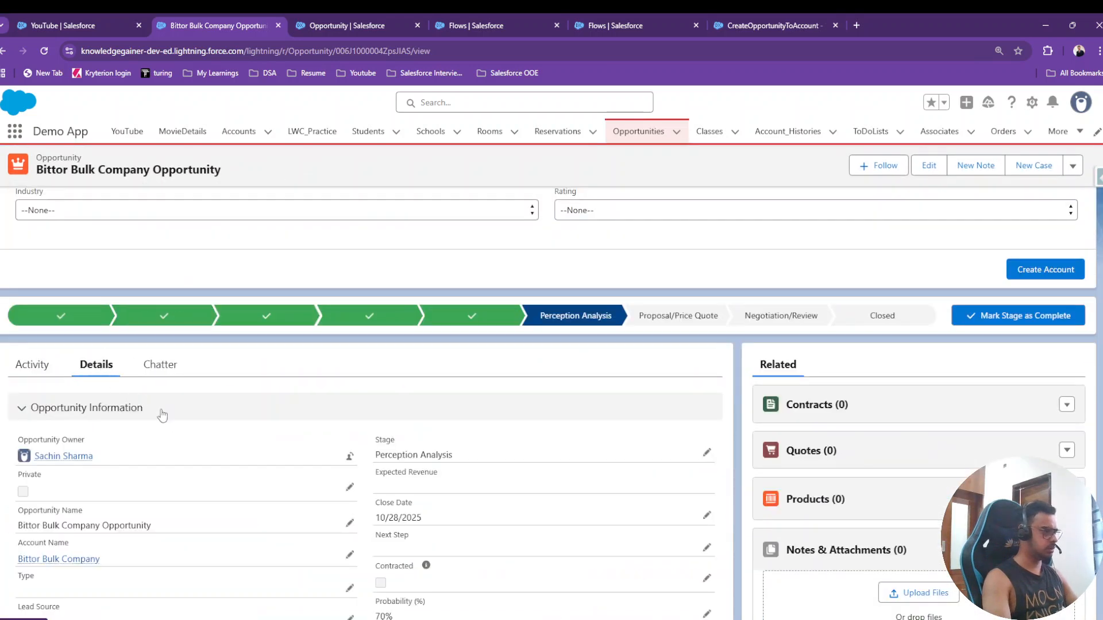
scroll(172, 414, down, 3)
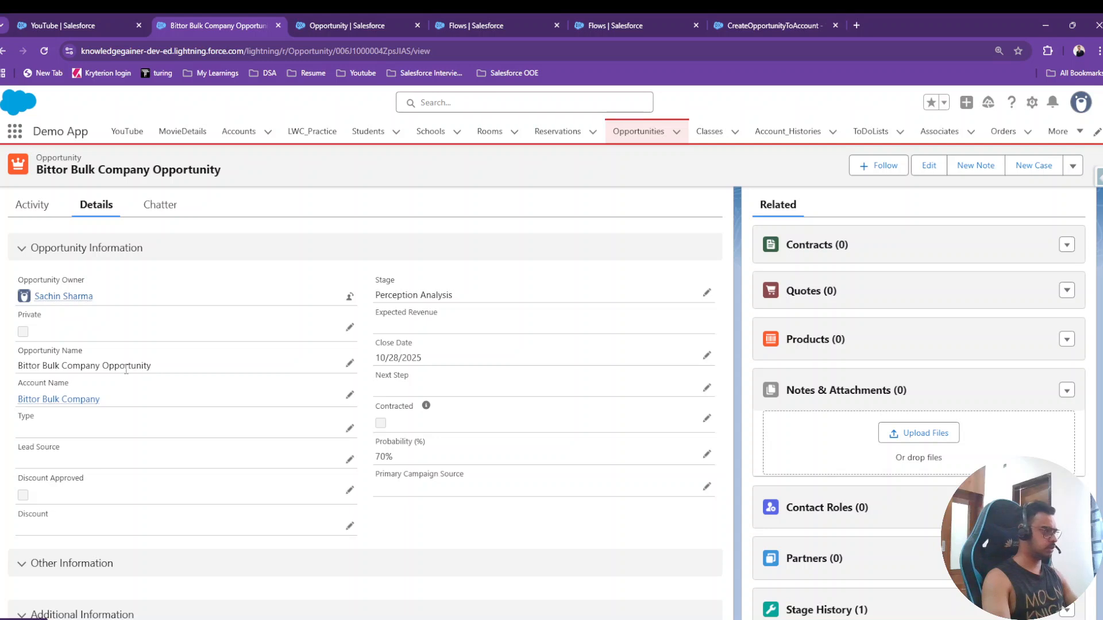
mouse_move(92, 400)
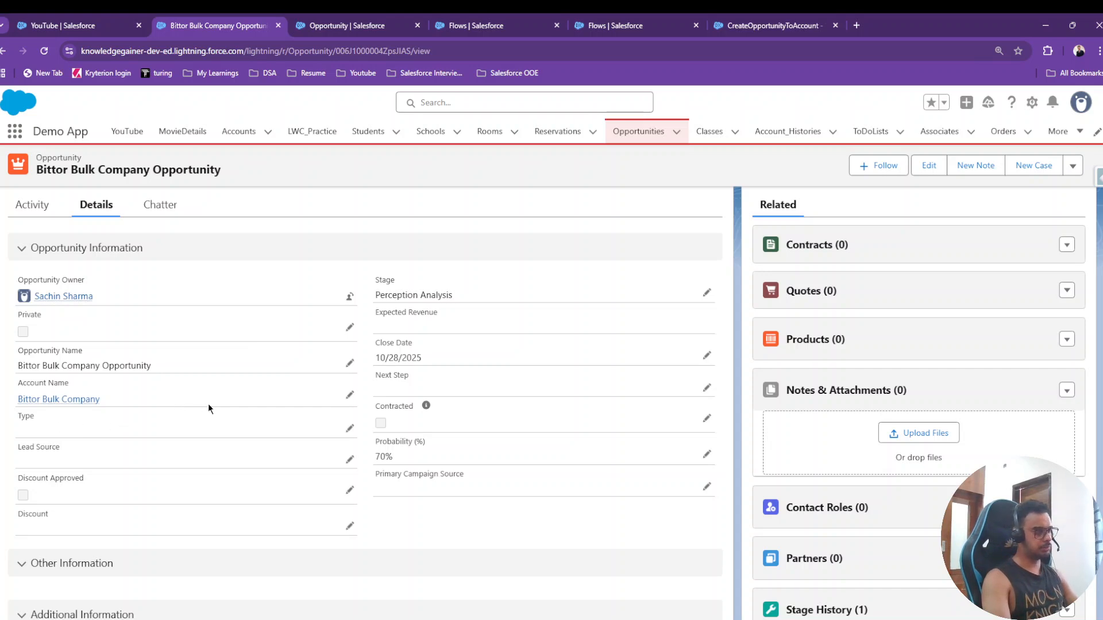
Step: Return to the YouTube page, finish the opportunity flow and review the restarted form
click(140, 19)
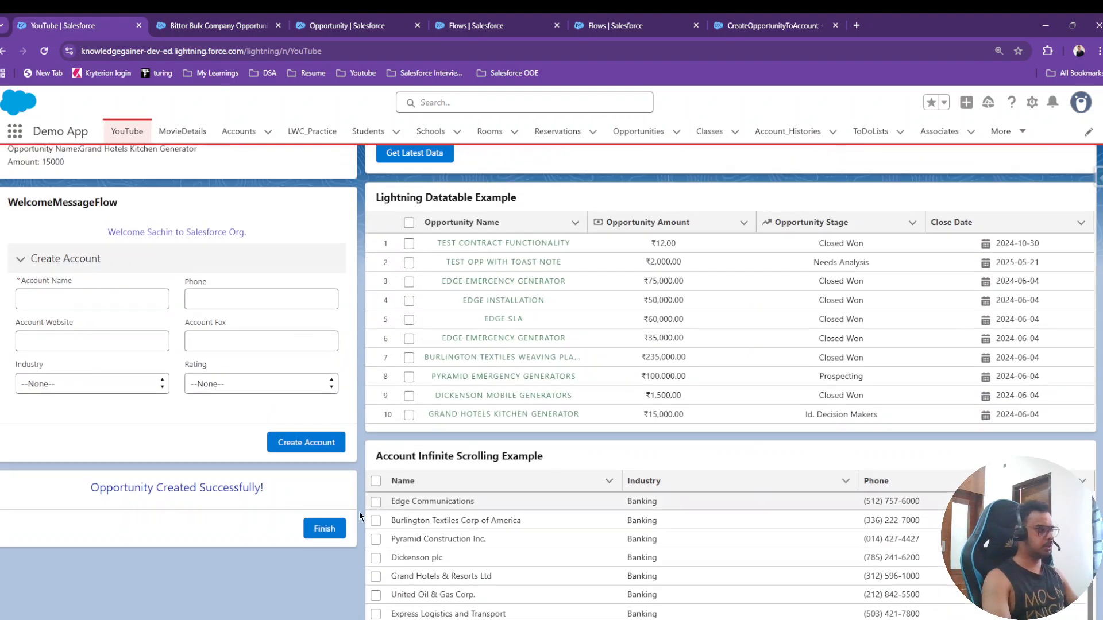
click(333, 529)
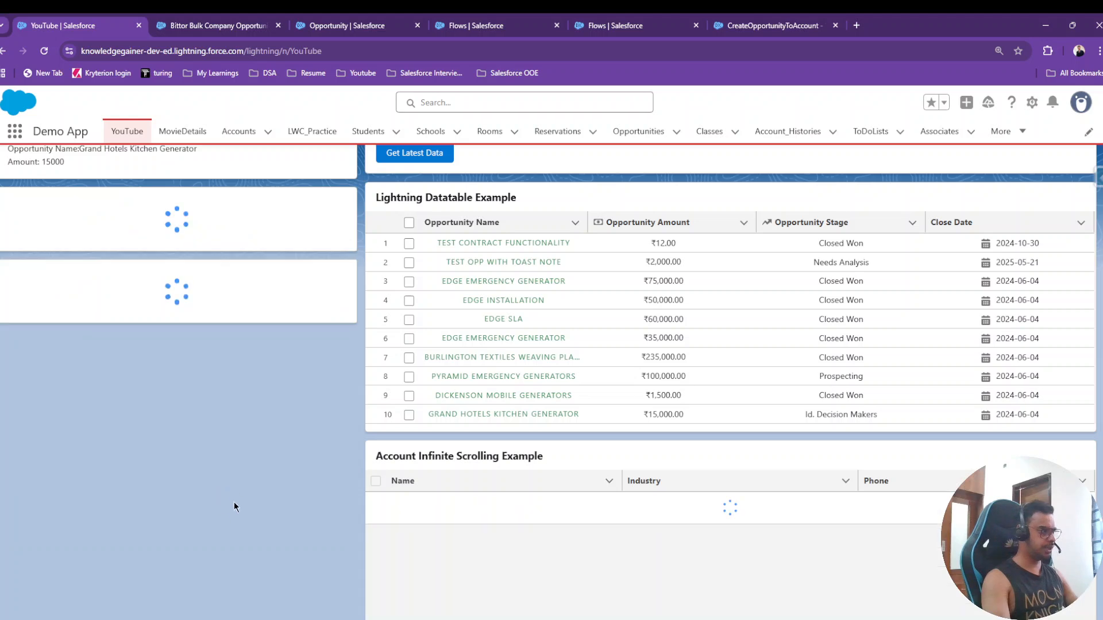
scroll(181, 412, down, 3)
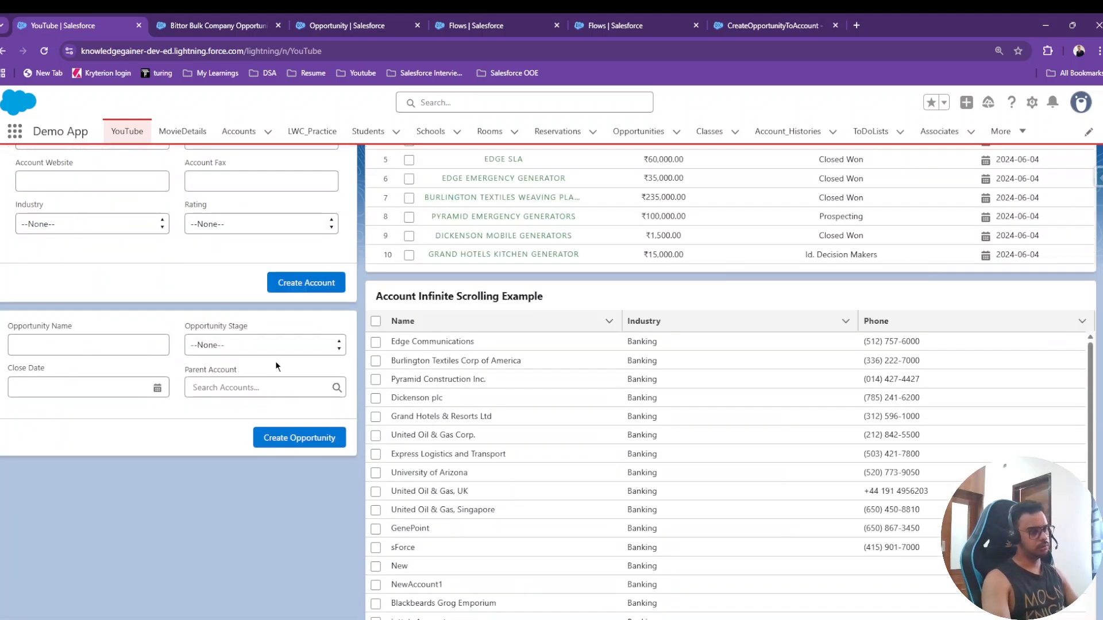
scroll(278, 367, up, 3)
scroll(278, 366, down, 2)
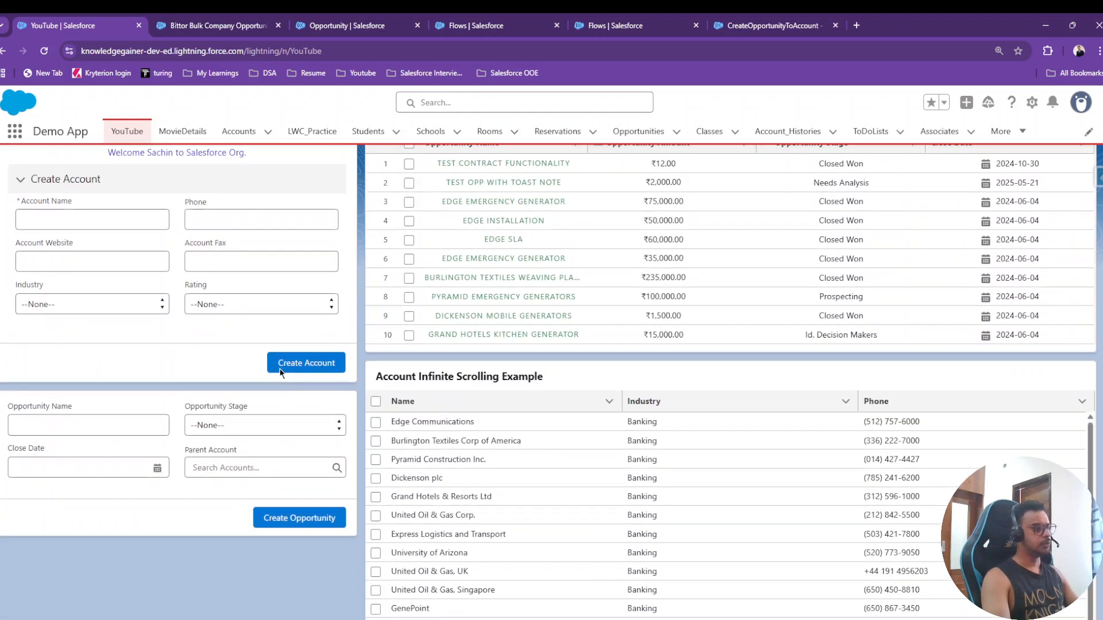